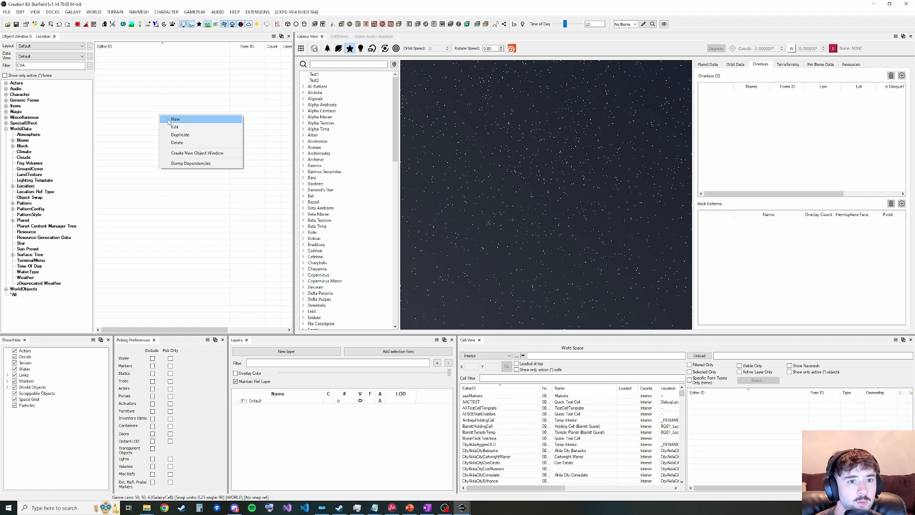
Create a new location with the ID CVA01ParentLocation and the name Parent Location
left_click(167, 119)
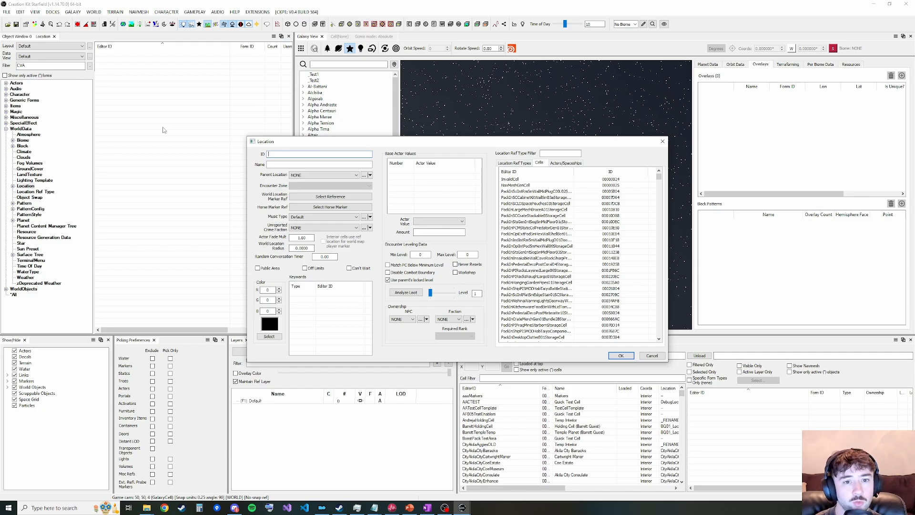
type("CVA01")
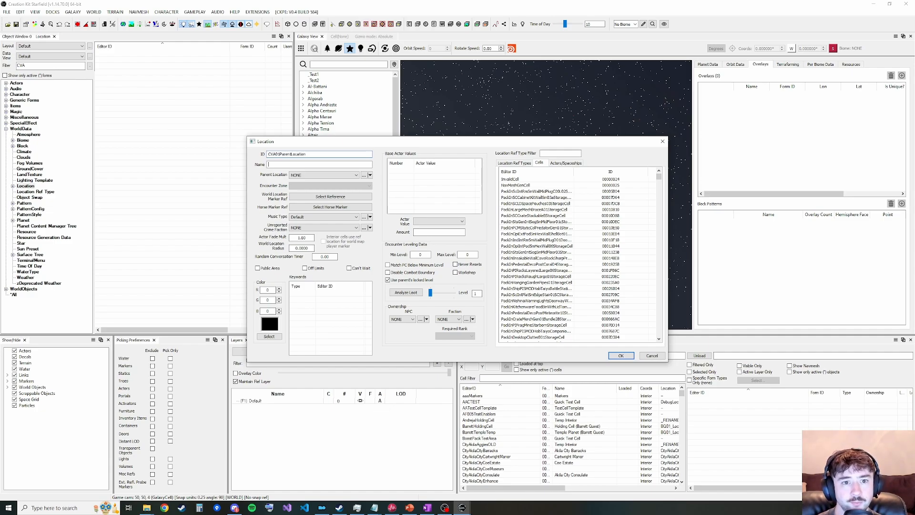
type("Parent Location")
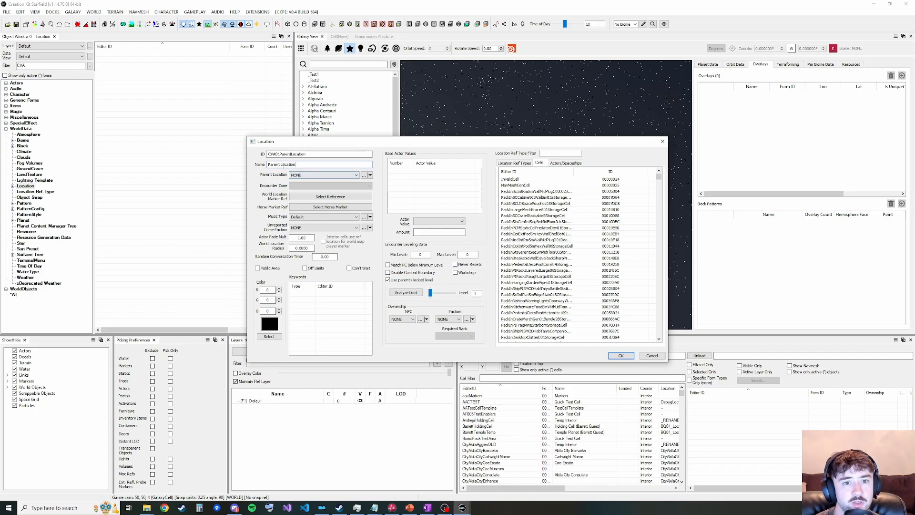
Set the new location's parent location to SSchrodinger_PSchrodingerIII_Surface and save the location
left_click(311, 177)
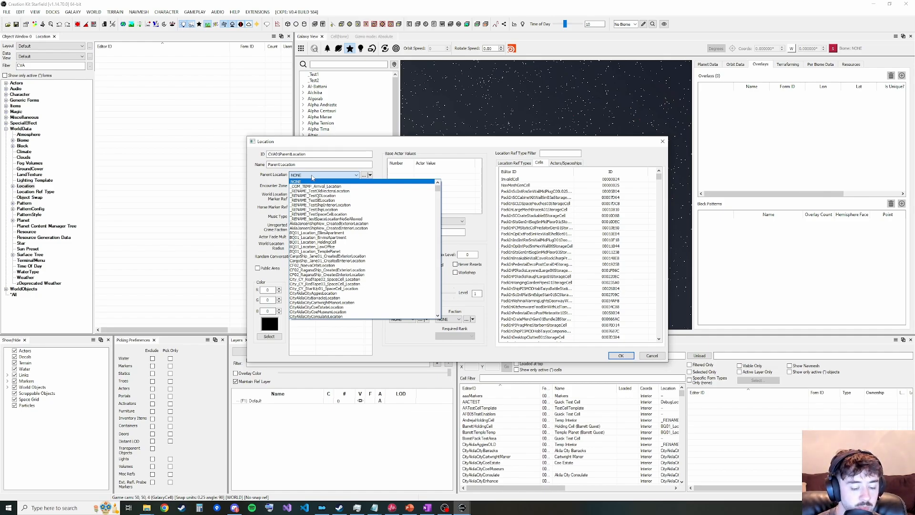
type("ssh")
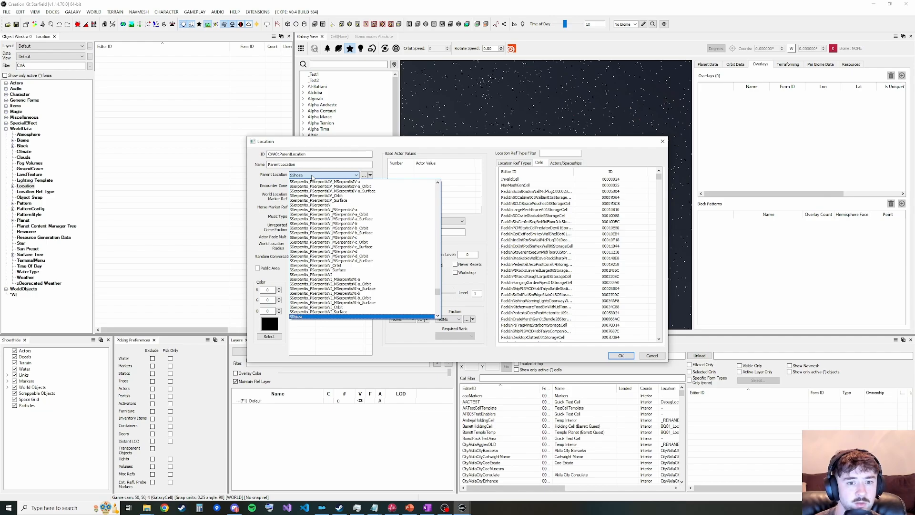
key("Down")
key("Down")
key("Down")
key("Down")
key("Down")
key("Down")
key("Down")
key("Down")
key("Down")
key("Down")
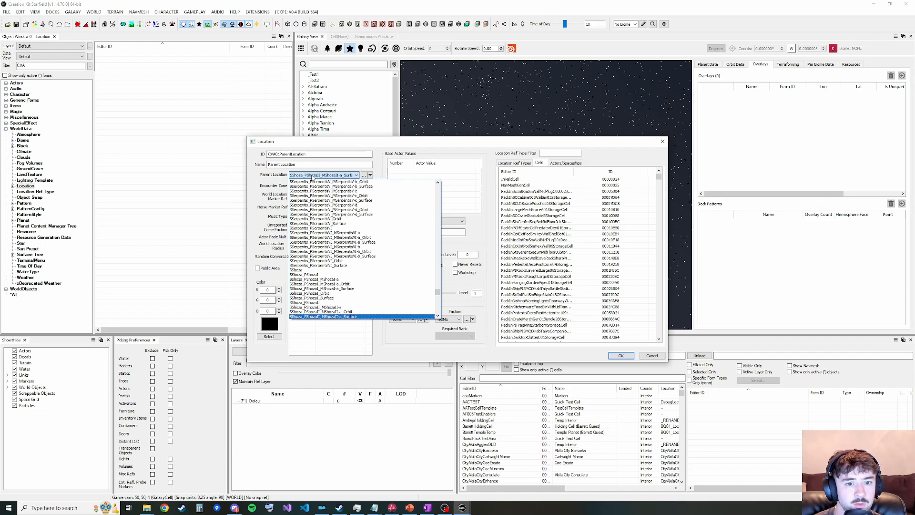
key("Down")
key("Down")
key("Down")
key("Down")
scroll(350, 285, "down", 2)
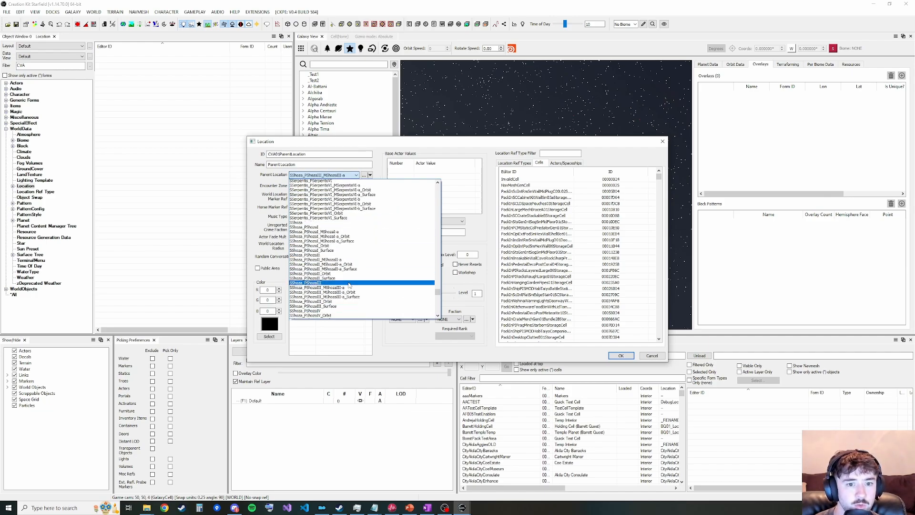
scroll(350, 285, "down", 8)
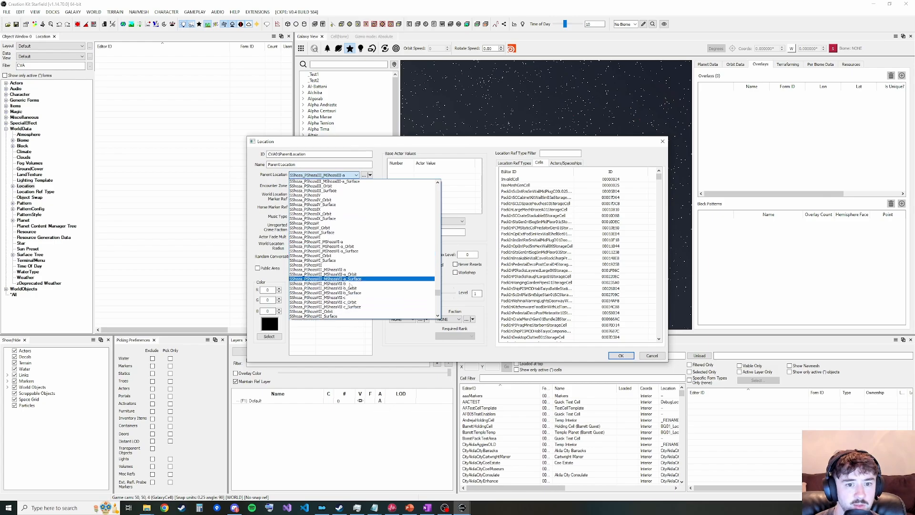
scroll(350, 285, "down", 13)
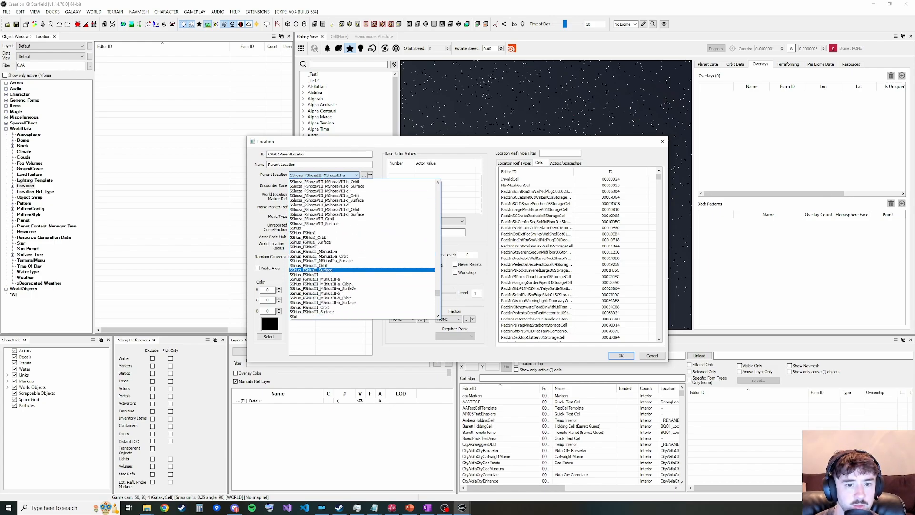
scroll(351, 284, "down", 6)
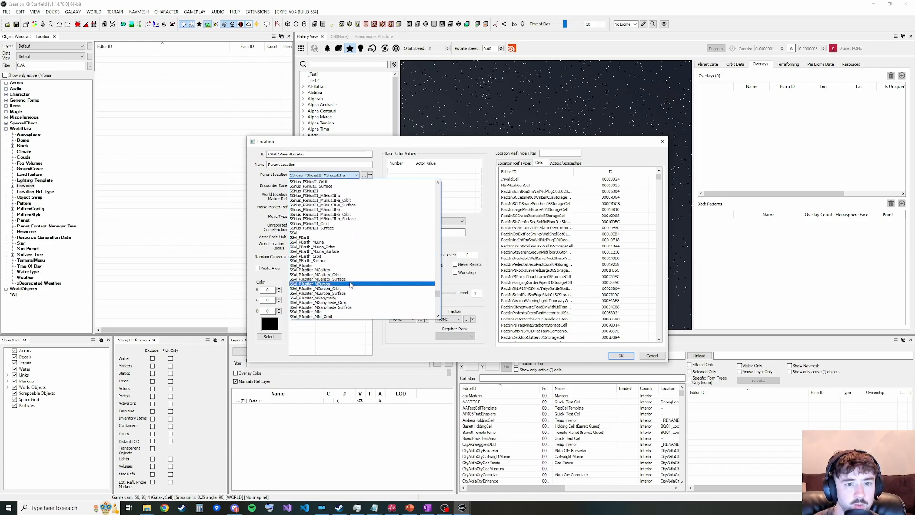
scroll(351, 283, "down", 4)
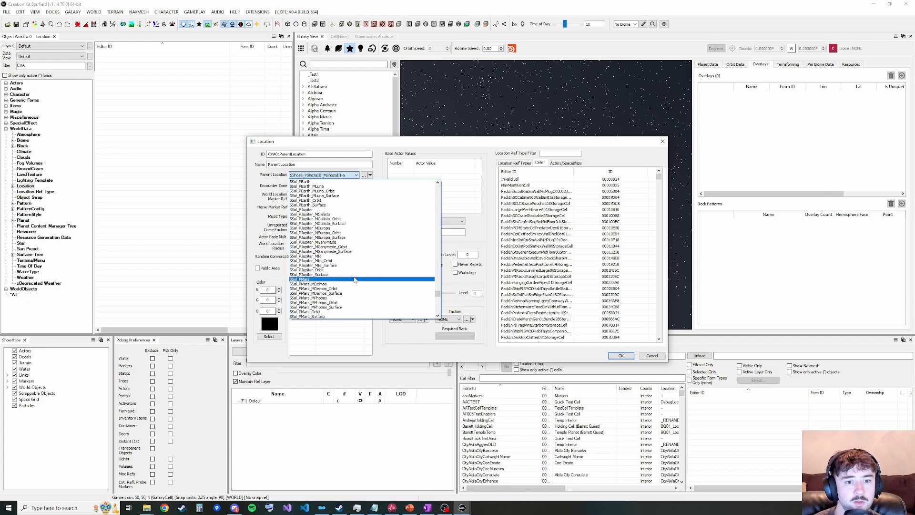
scroll(354, 280, "down", 8)
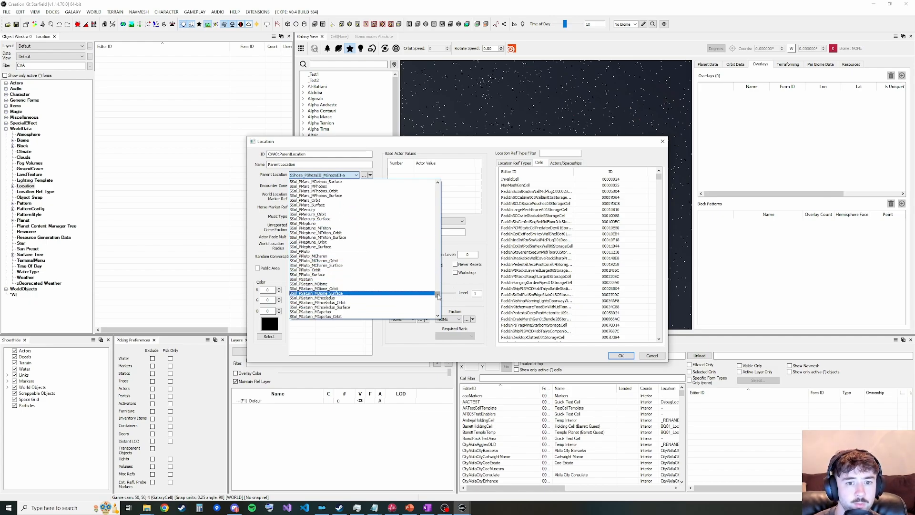
left_click_drag(438, 297, 441, 292)
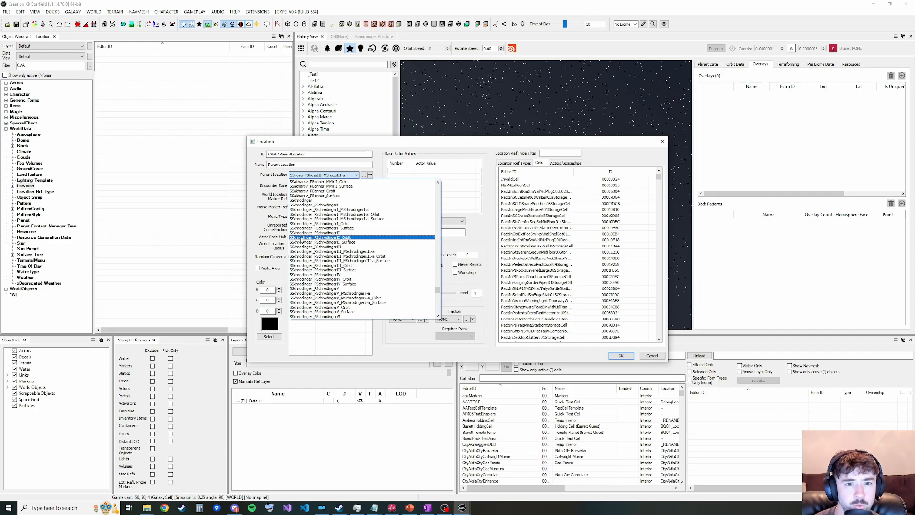
left_click(335, 270)
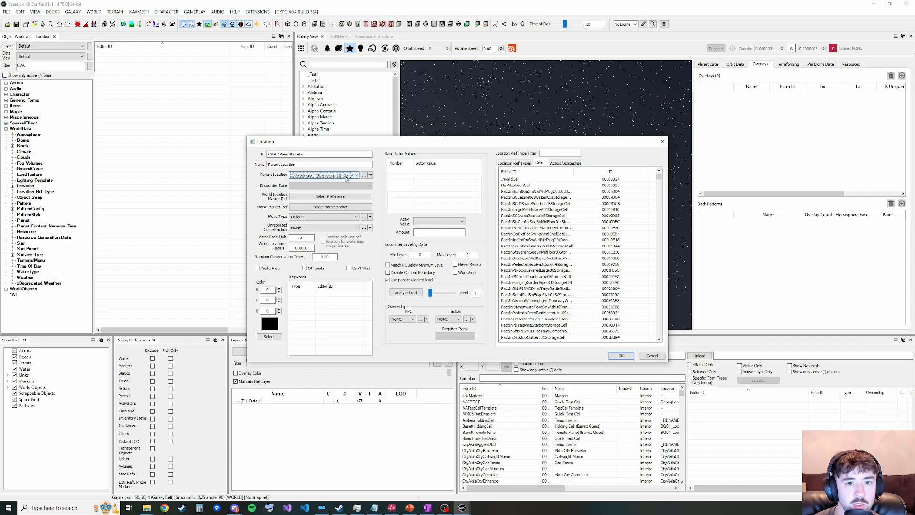
left_click(344, 176)
left_click(299, 181)
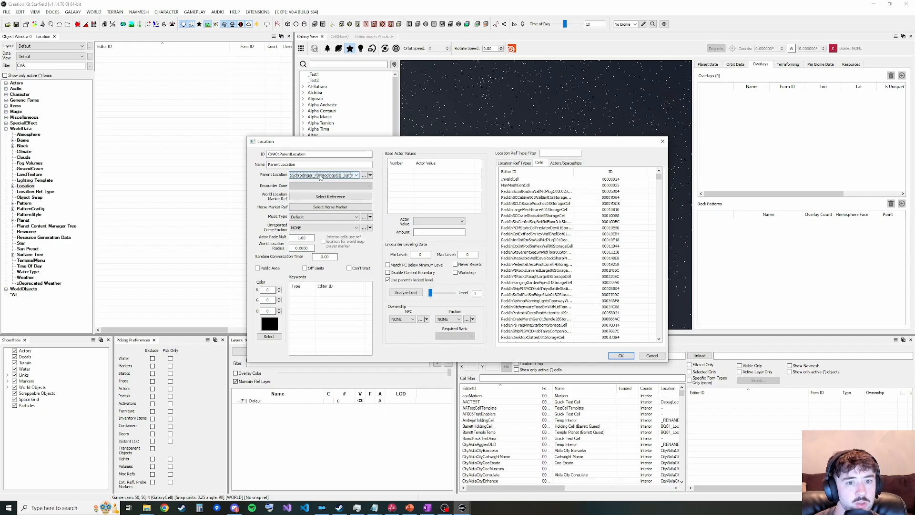
left_click(272, 154)
type("A")
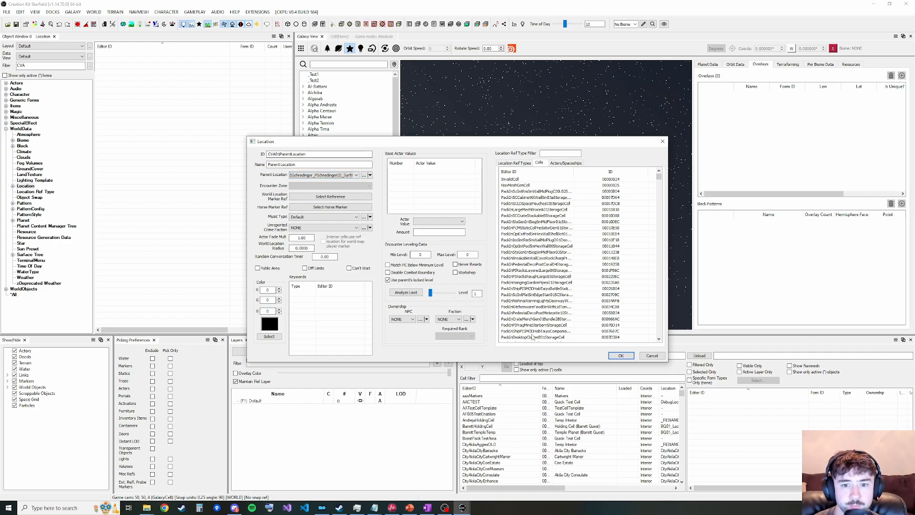
left_click(621, 356)
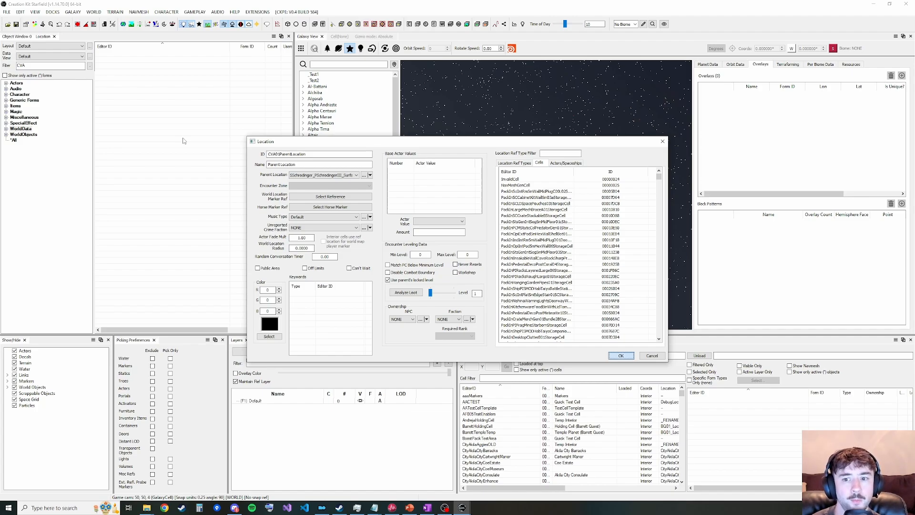
Create another location with the ID CVA01ChildLocation01 and the name Child Location 01
right_click(159, 113)
left_click(173, 118)
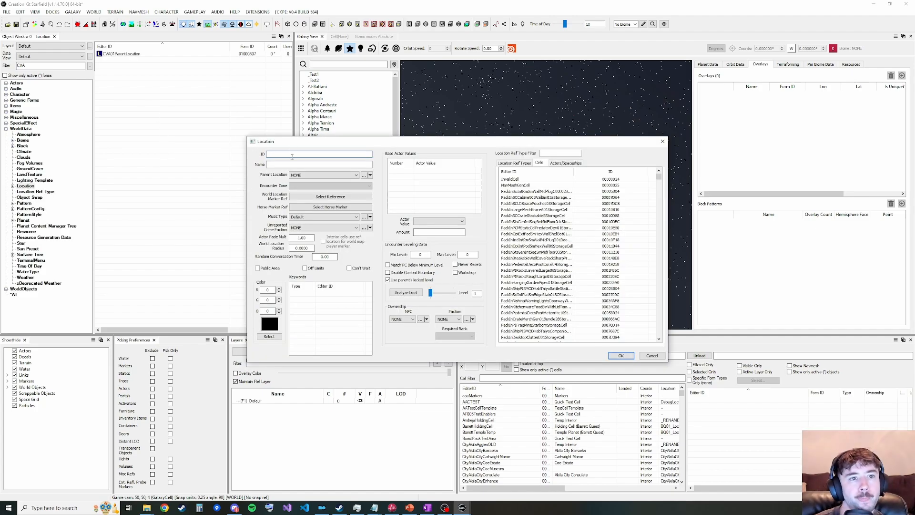
type("CVA01ChildLocation01")
key("Tab")
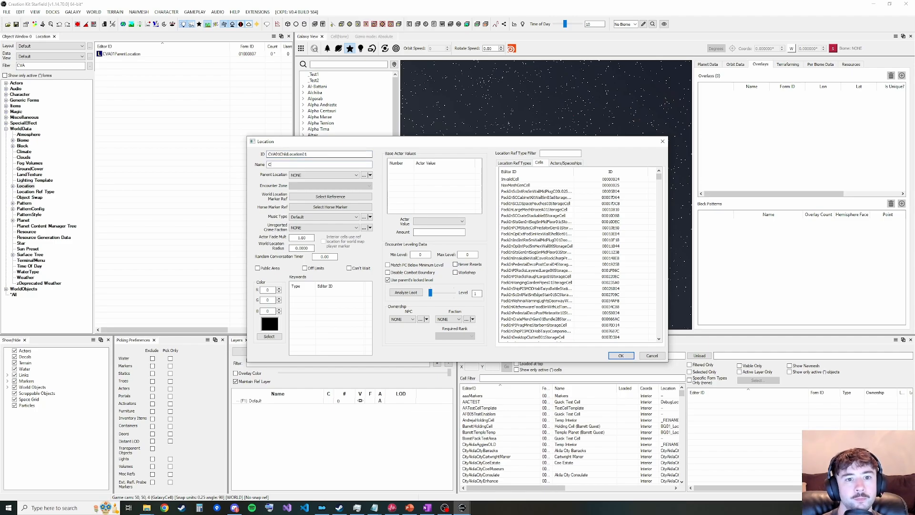
type("Child Location 01")
Set the child location's parent to CVA01ParentLocation and save it
left_click(327, 176)
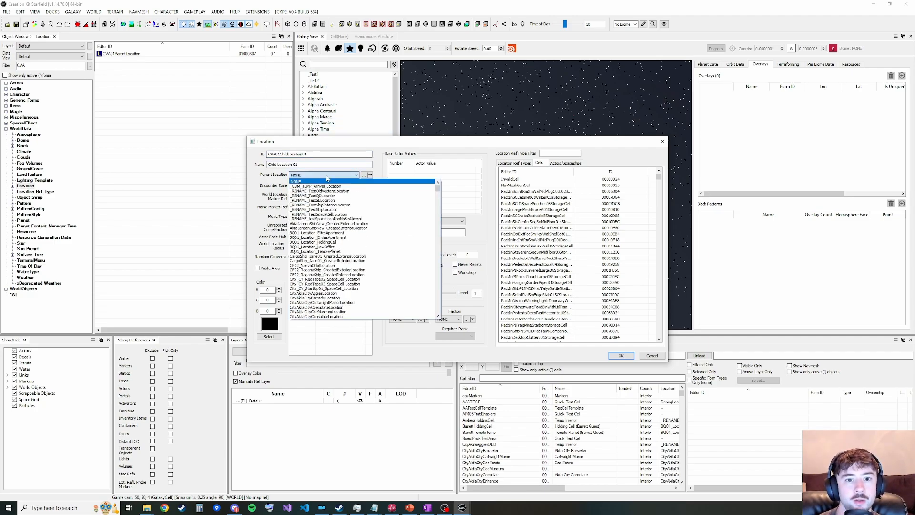
type("CVA01ParentLocation")
key("Return")
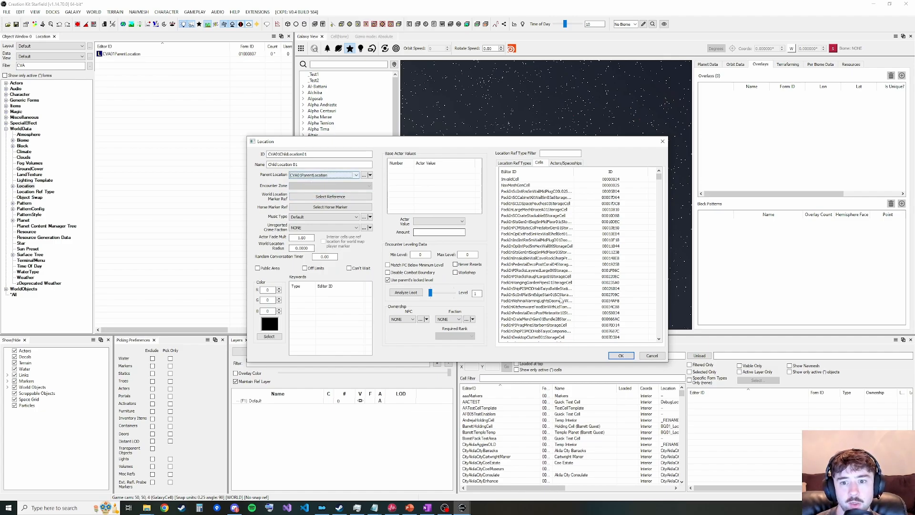
left_click(621, 358)
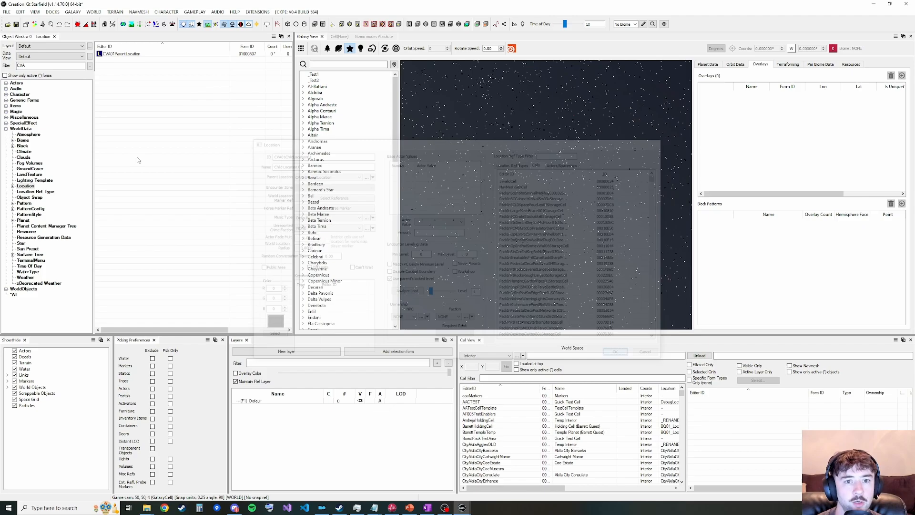
Create a second child location from CVA01ChildLocation01, with the ID CVA01ChildLocation02 and the name Child Location 02, and save it as a new form
double_click(120, 54)
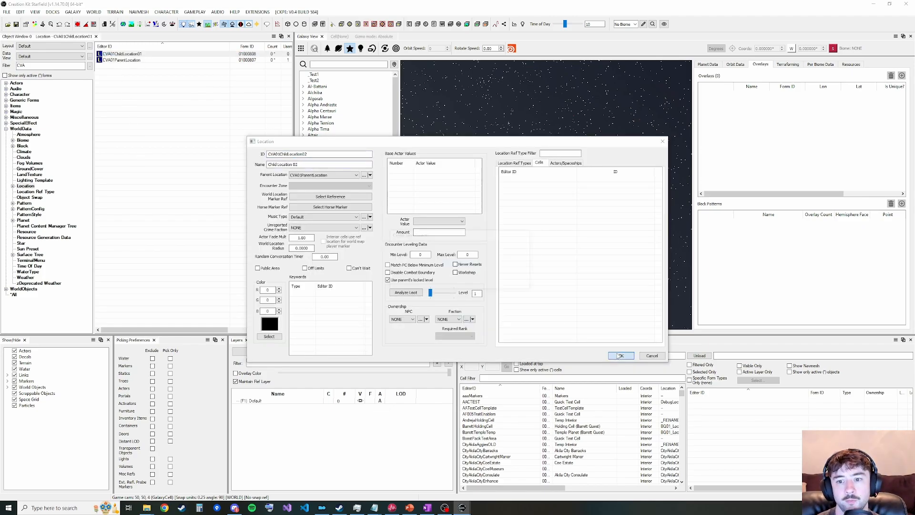
left_click(621, 355)
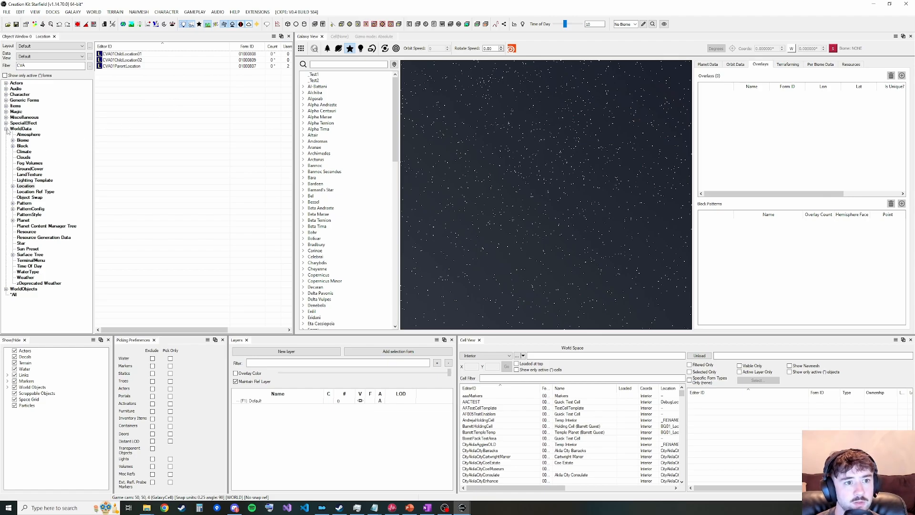
Show the FieldsHillsSmall1K blocks under WorldData and clear the CVA object filter
left_click(13, 145)
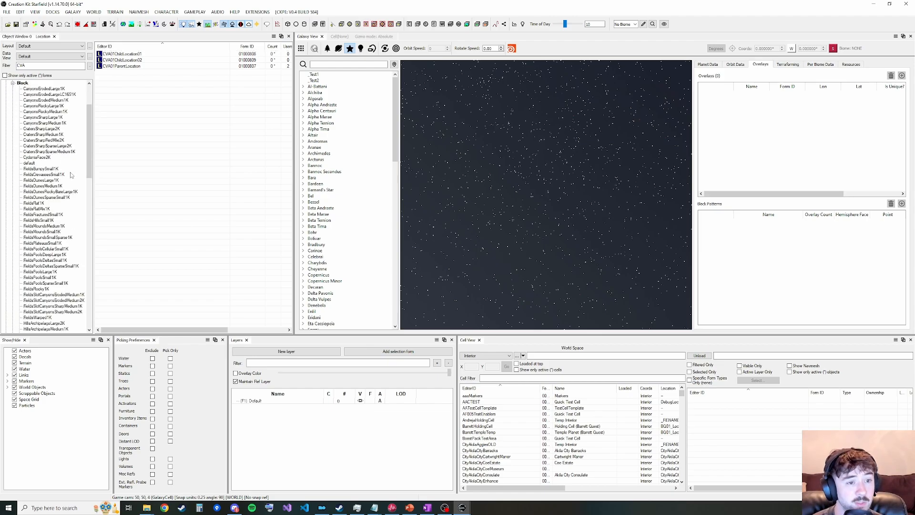
scroll(67, 189, "up", 4)
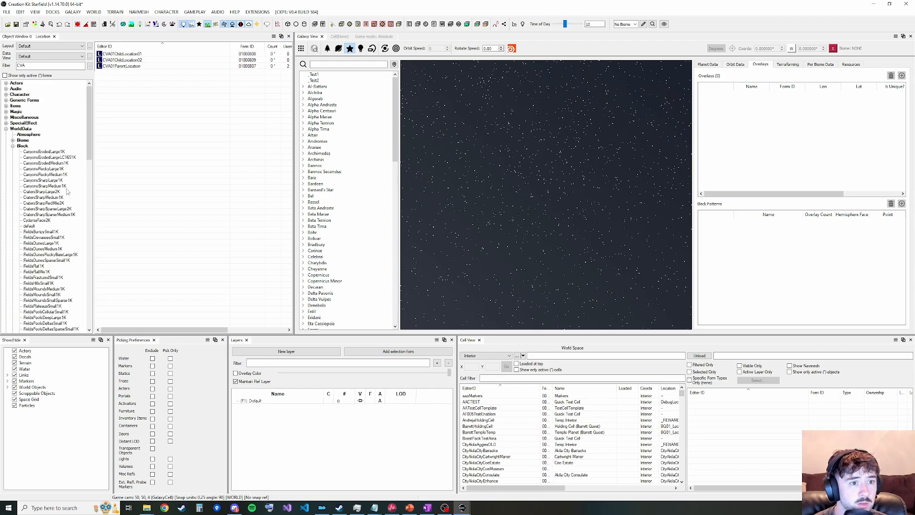
scroll(50, 222, "down", 3)
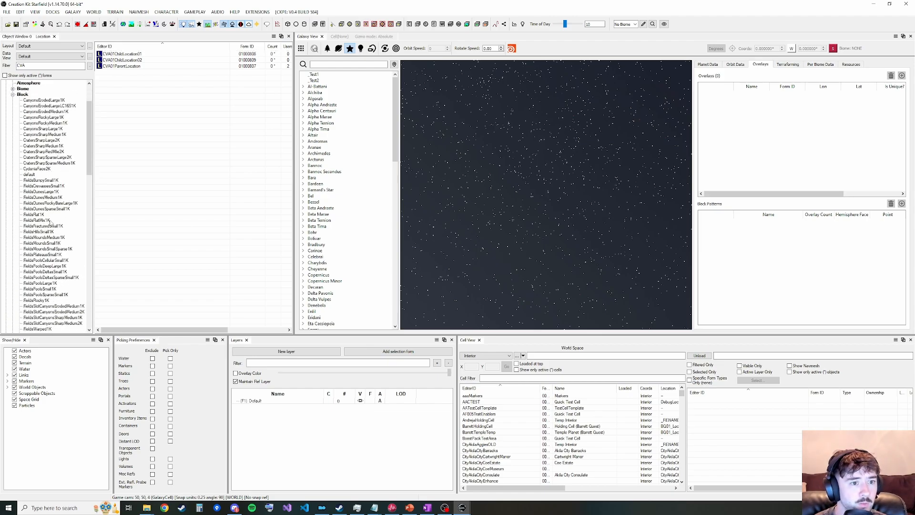
scroll(51, 222, "down", 2)
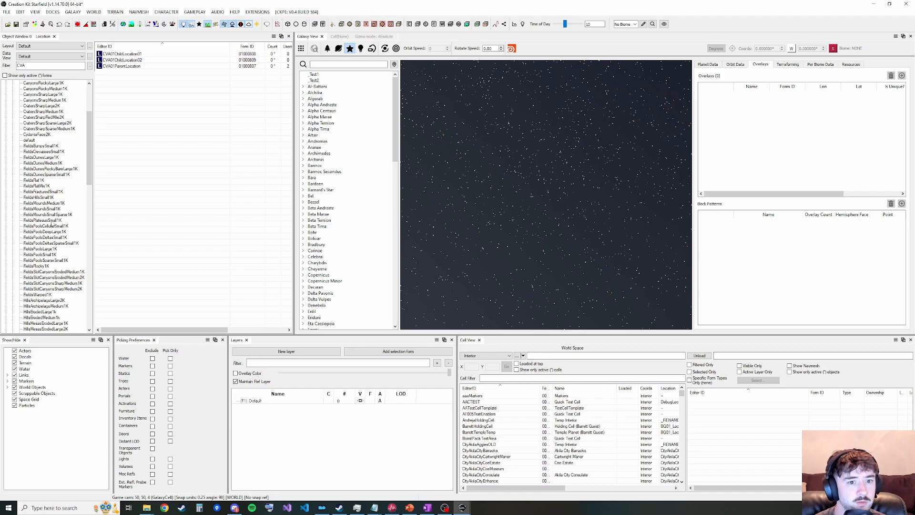
left_click(39, 197)
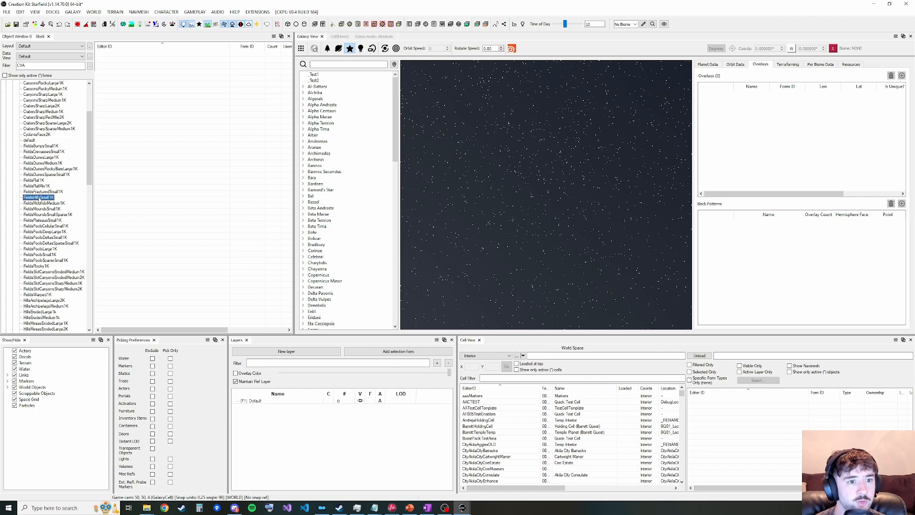
double_click(38, 65)
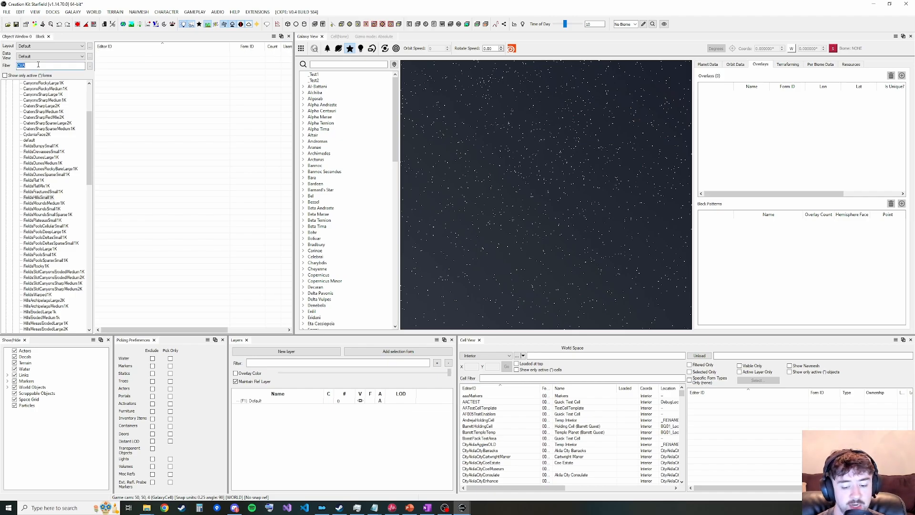
key("BackSpace")
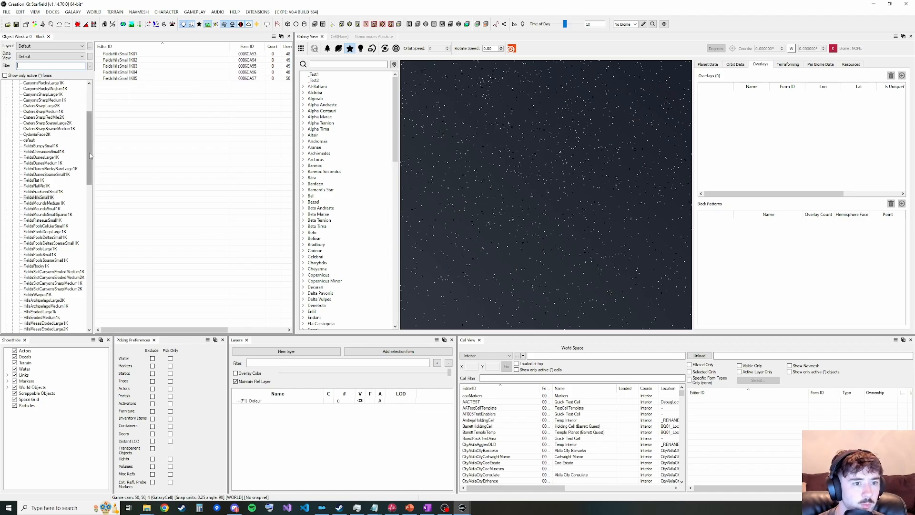
Preview the VolcanoesErodedLarge1K05 block from the VolcanoesErodedLarge1K group and hide the Galaxy View
scroll(92, 183, "down", 5)
scroll(93, 183, "down", 1)
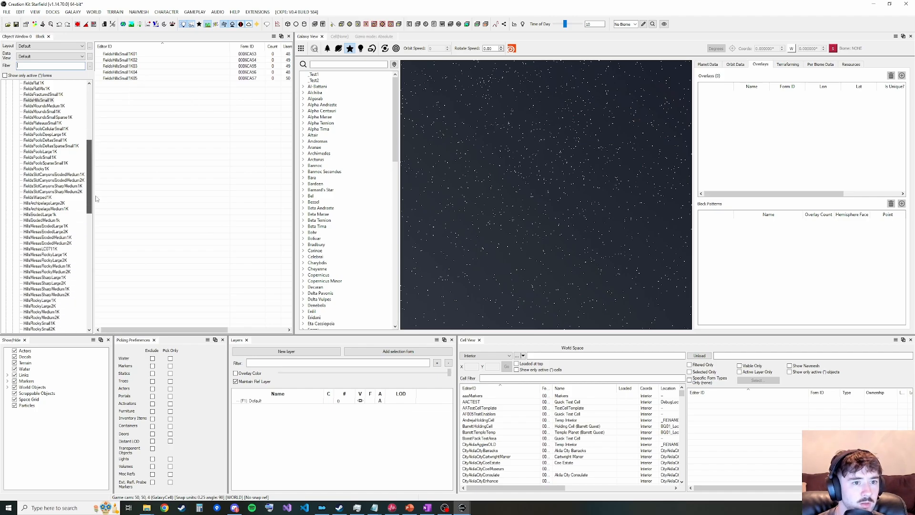
left_click_drag(89, 193, 94, 272)
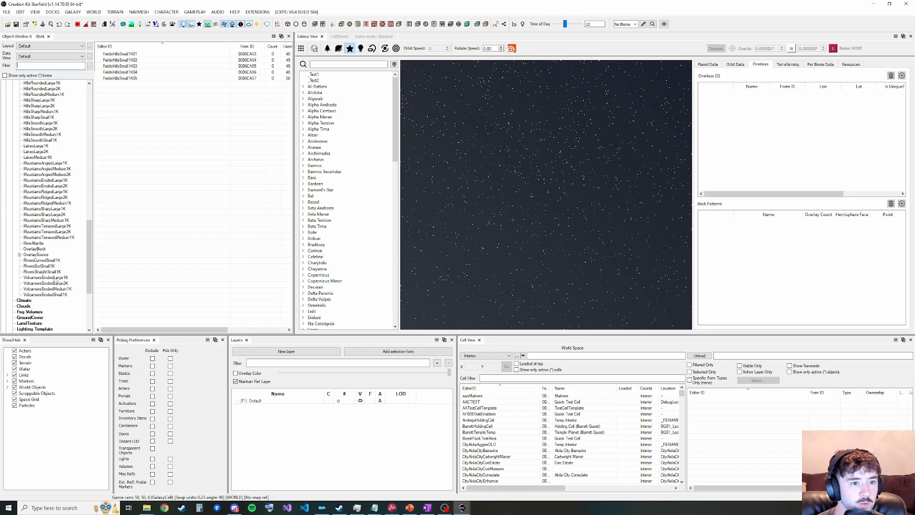
left_click(54, 278)
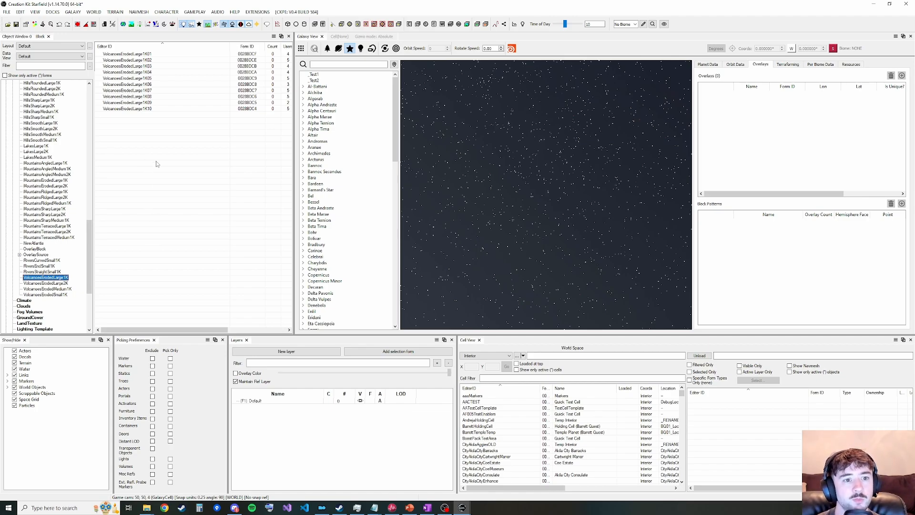
left_click(143, 78)
right_click(131, 78)
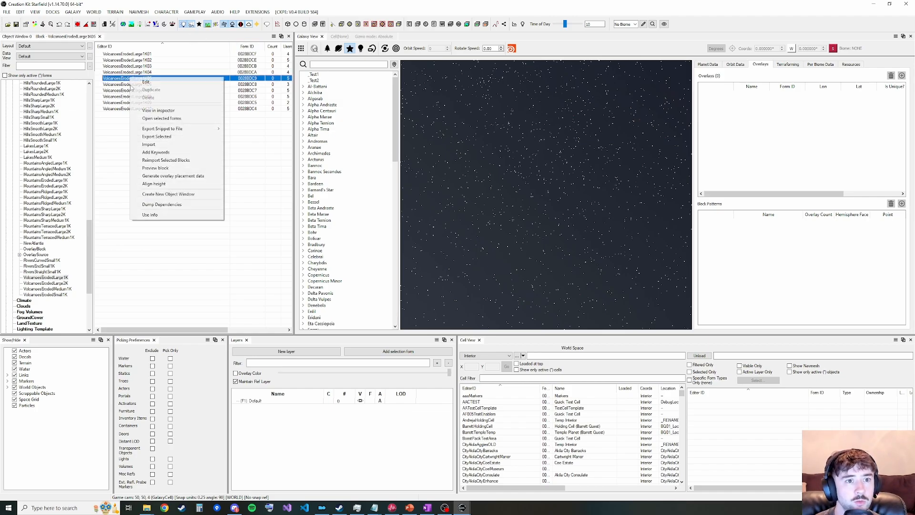
left_click(159, 168)
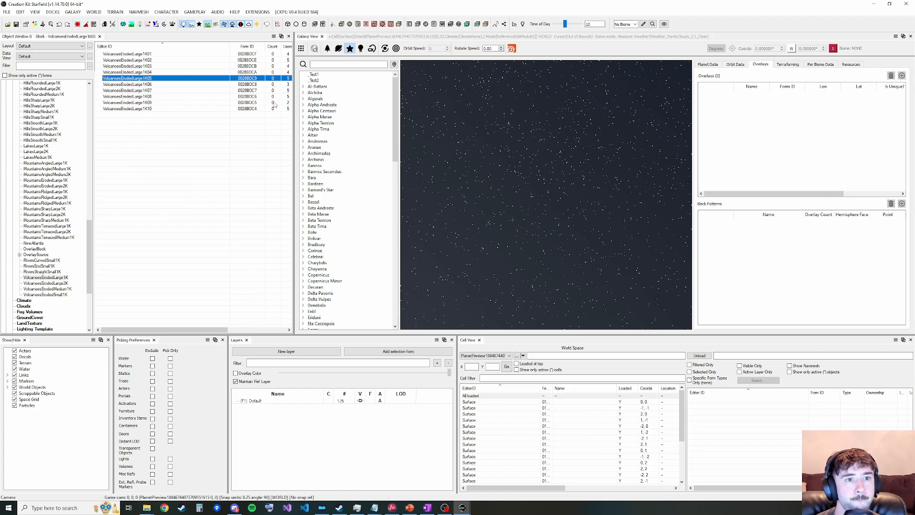
left_click(74, 11)
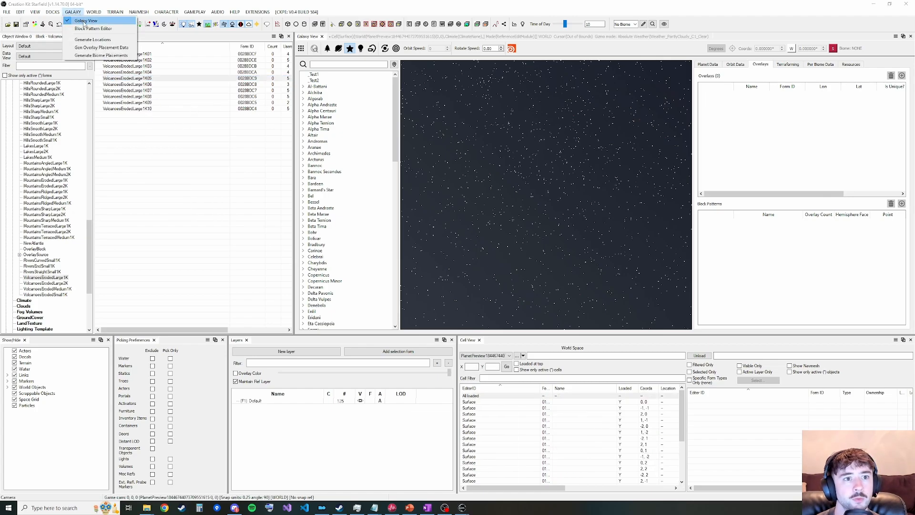
left_click(91, 22)
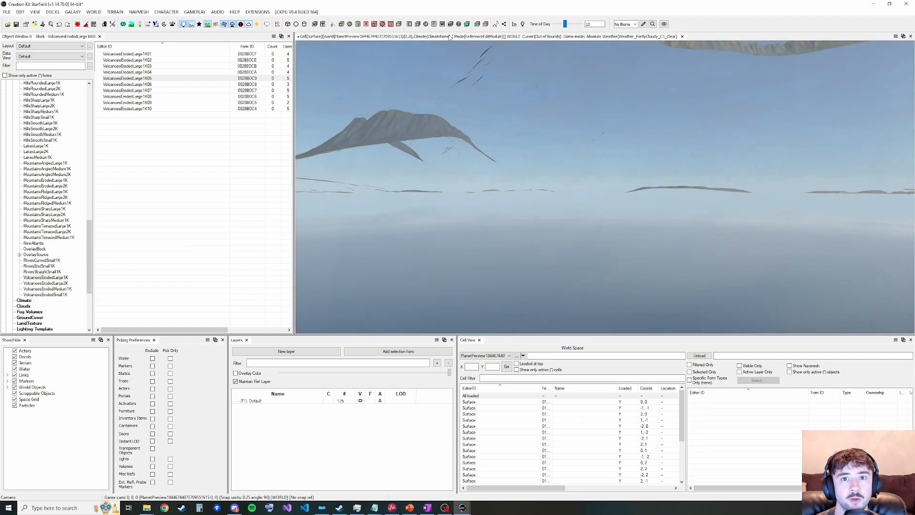
Open the Landscape Cutting Tool on the previewed volcano terrain
key("grave")
key("w")
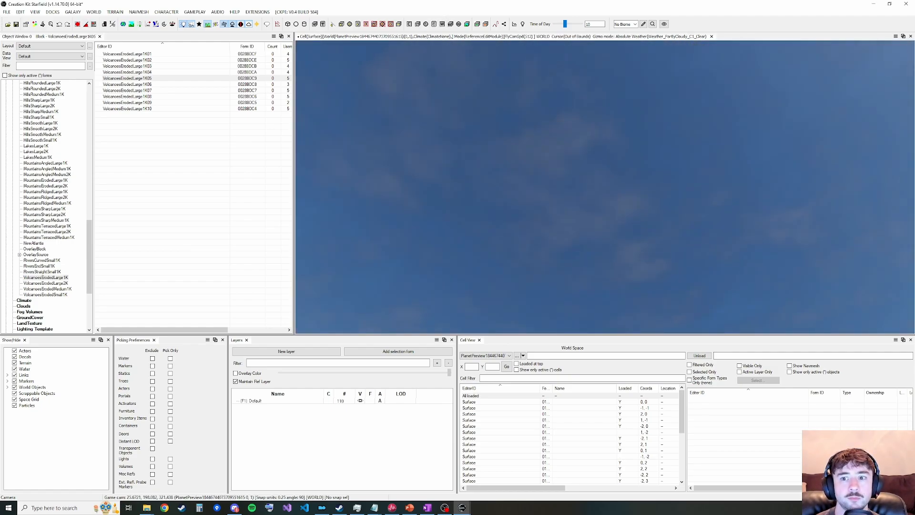
key("s")
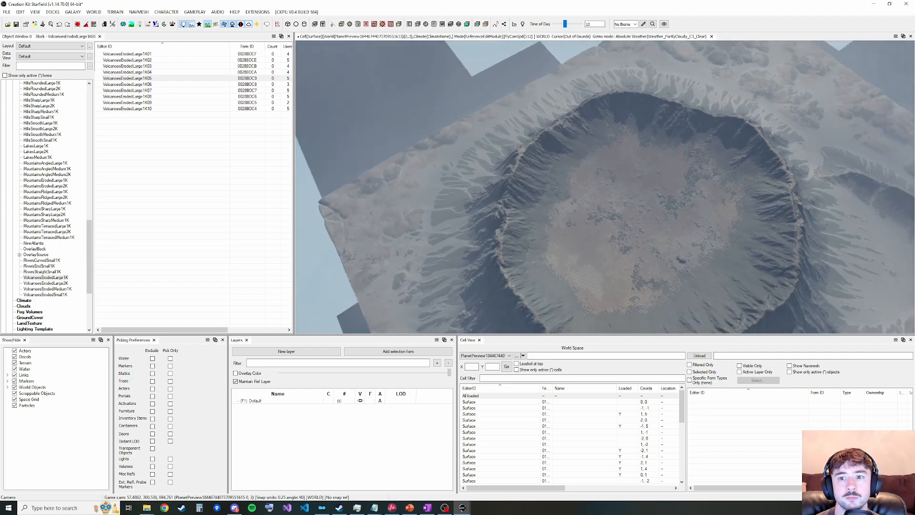
key("d")
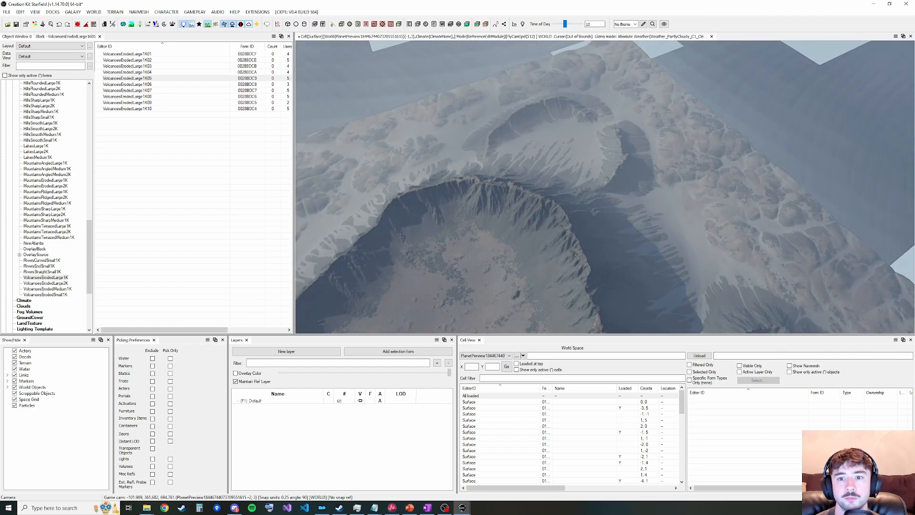
key("a")
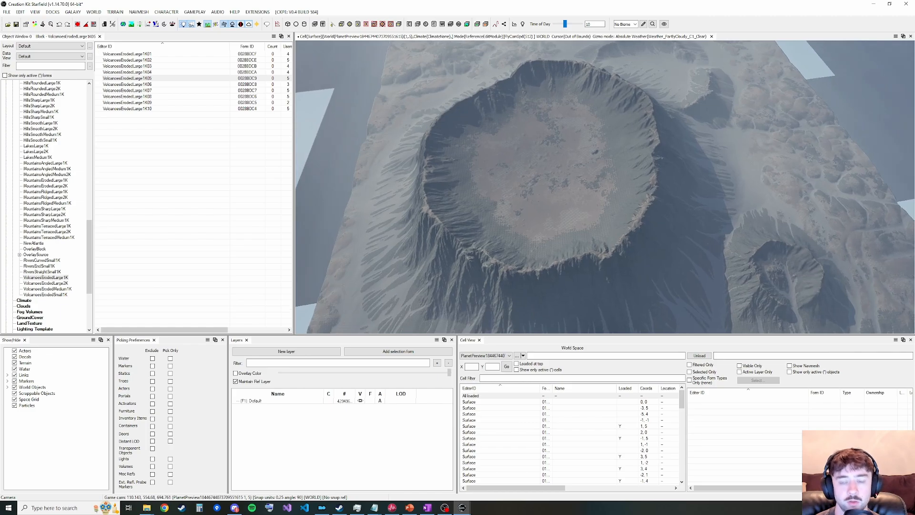
key("grave")
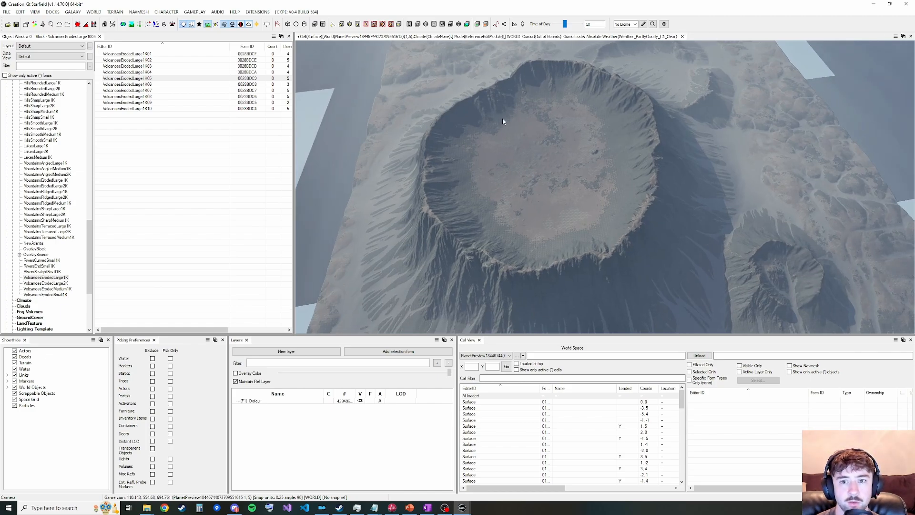
key("shift+h")
key("grave")
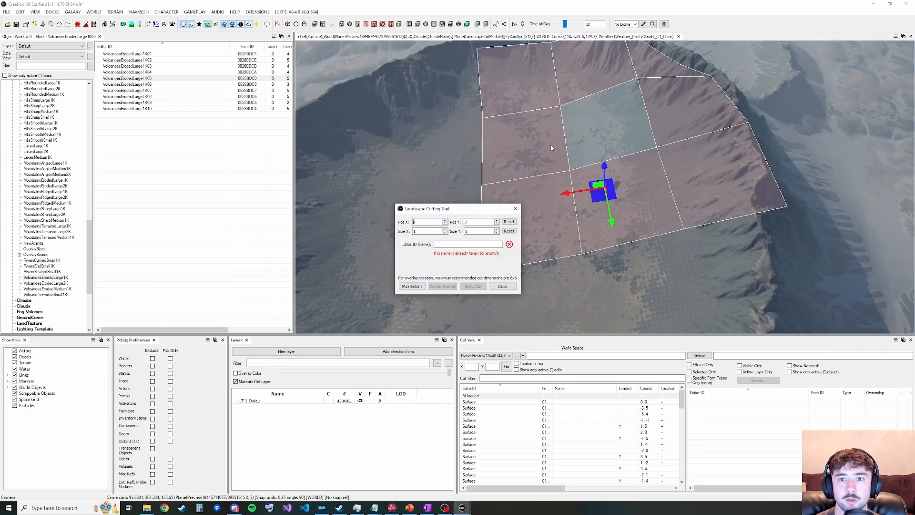
Expand the landscape cut to the 6 by 6 maximum extent and place it at X 2, Y 2 near the block's corner
left_click(537, 96)
middle_click_drag(537, 96, 571, 166, "shift")
scroll(571, 167, "down", 4)
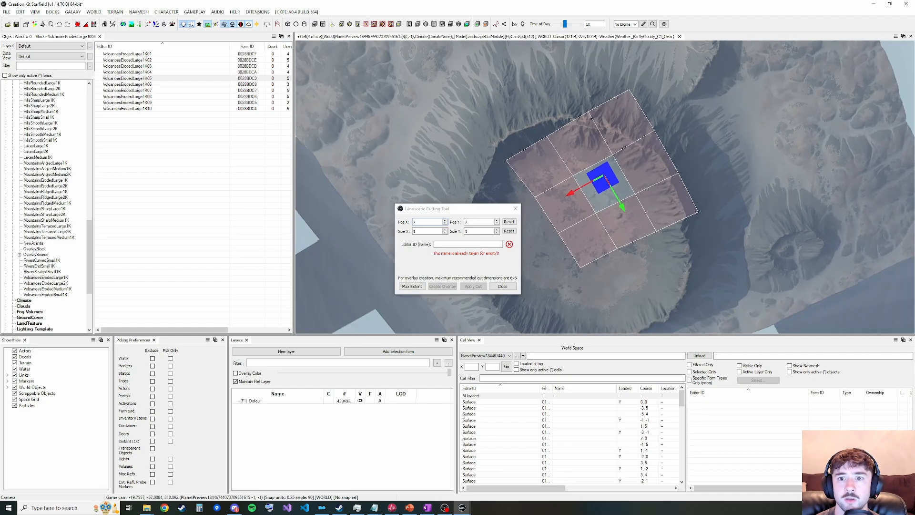
key("s")
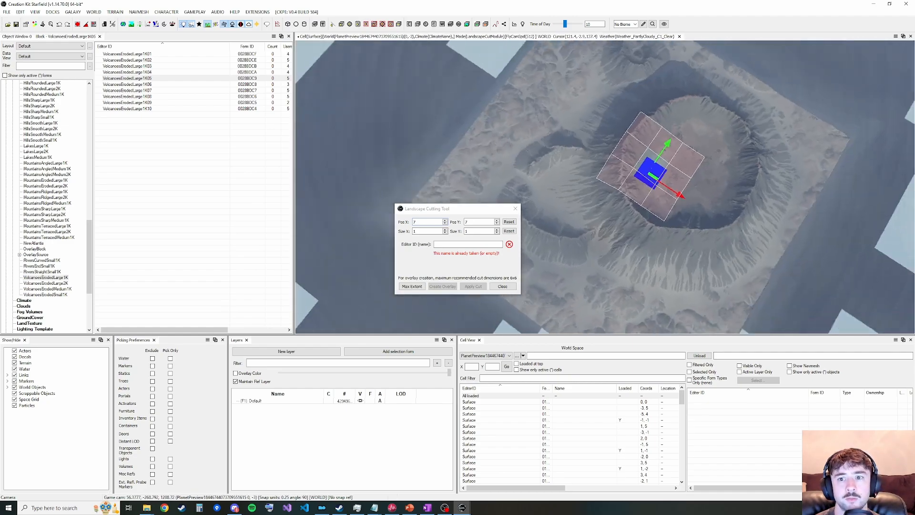
key("s")
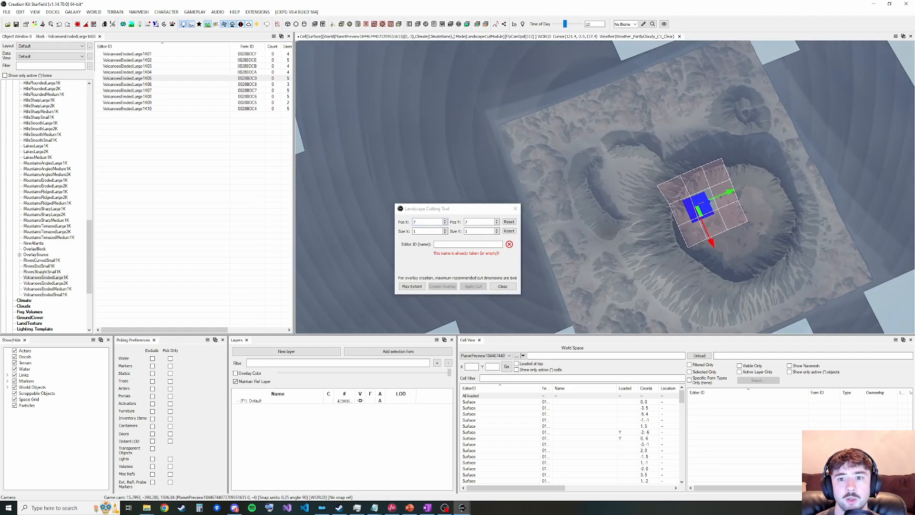
key("shift")
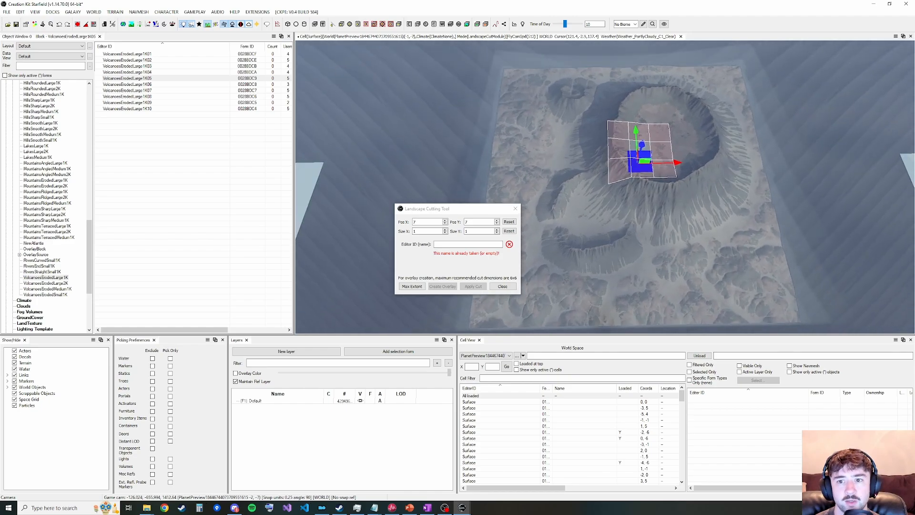
left_click_drag(471, 210, 278, 155)
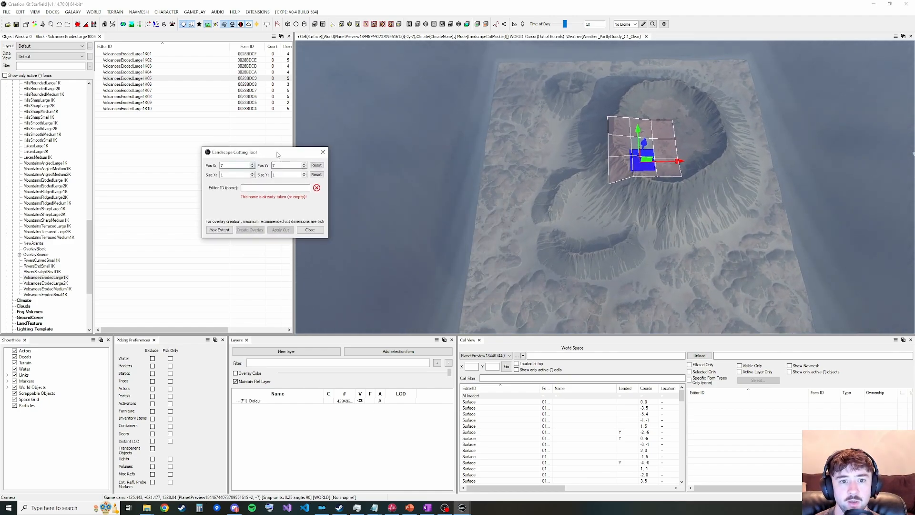
left_click_drag(642, 160, 578, 221)
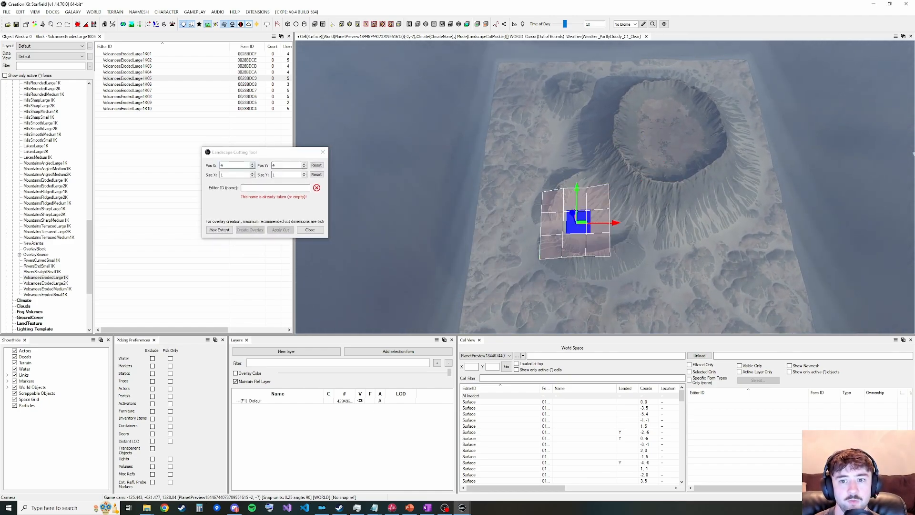
left_click(218, 229)
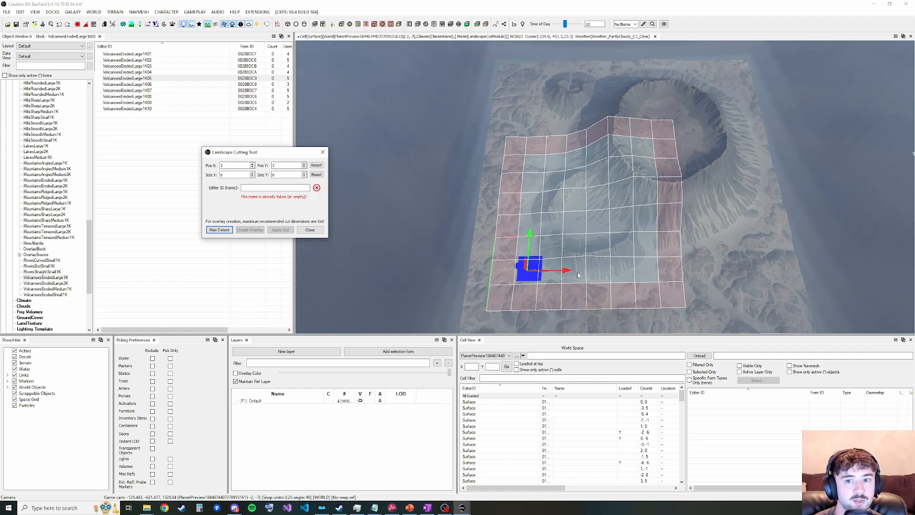
left_click(531, 278)
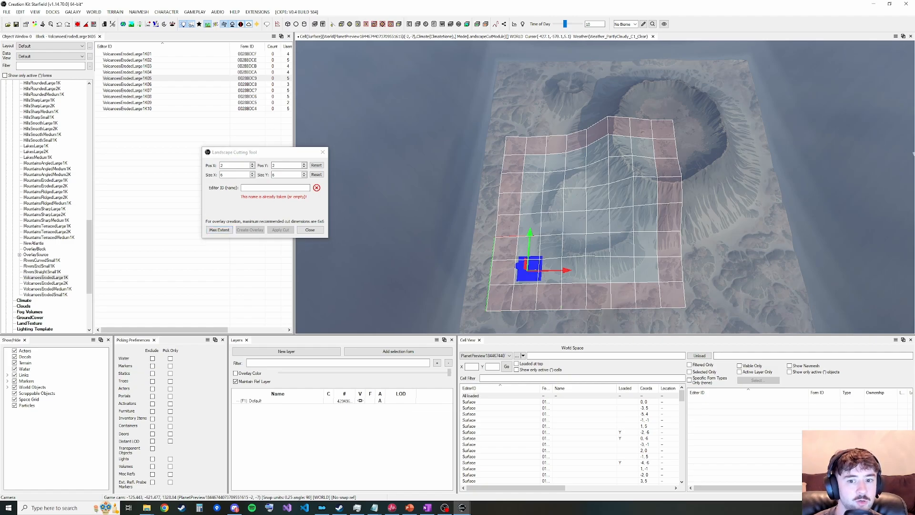
left_click_drag(530, 281, 530, 304)
middle_click_drag(527, 281, 522, 315)
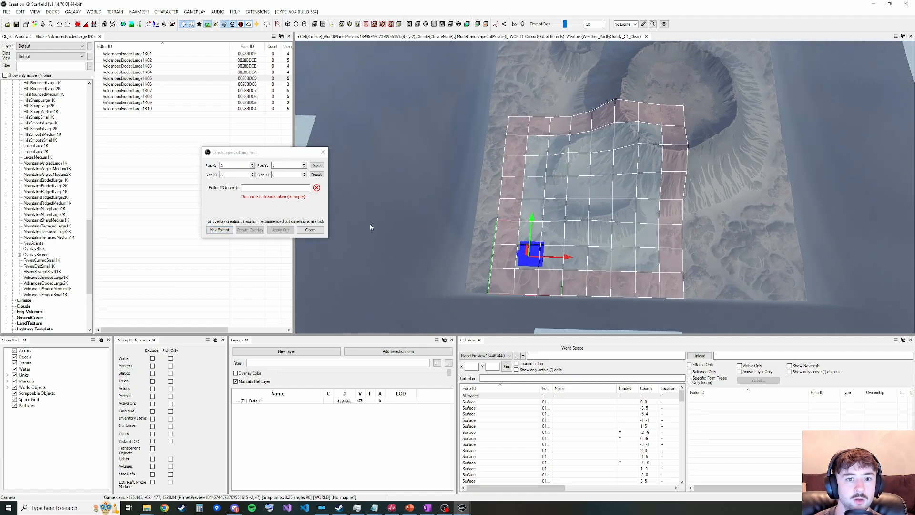
left_click(304, 163)
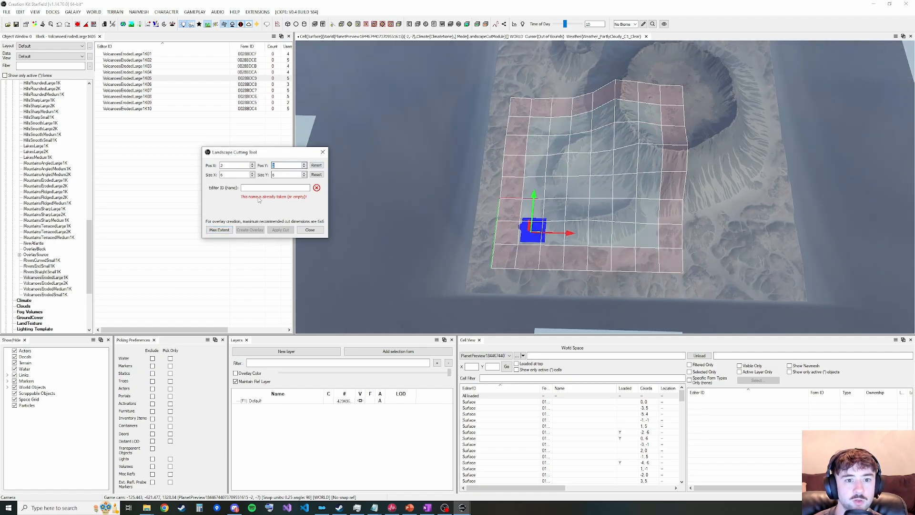
Set the landscape cut's size to 10 by 10 so it spans the volcano block
double_click(221, 175)
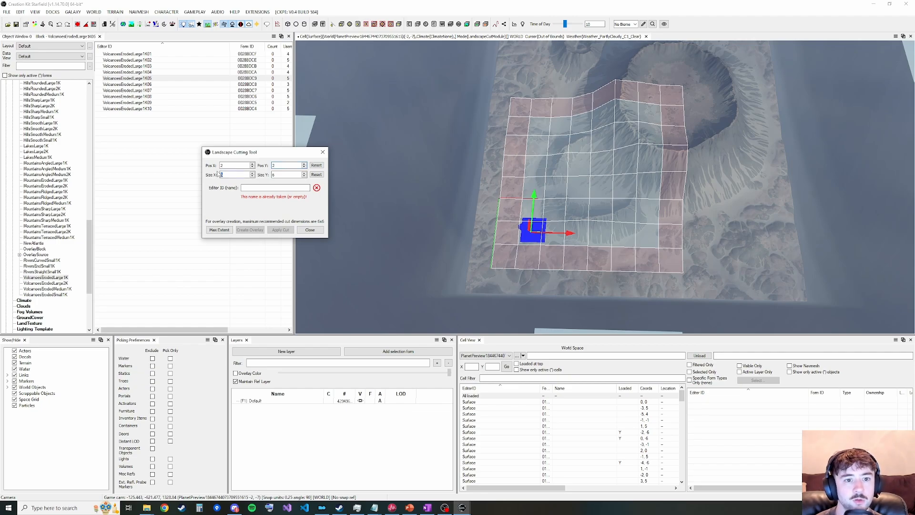
type("10")
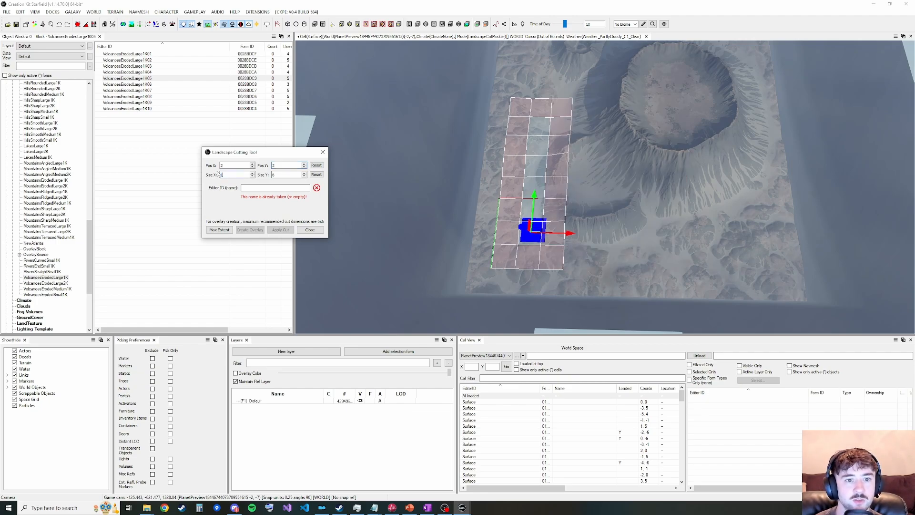
double_click(284, 175)
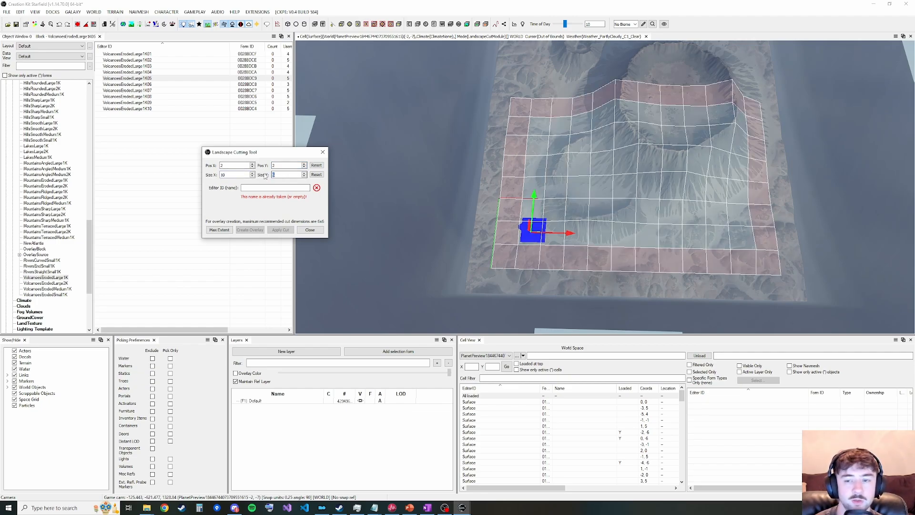
type("10")
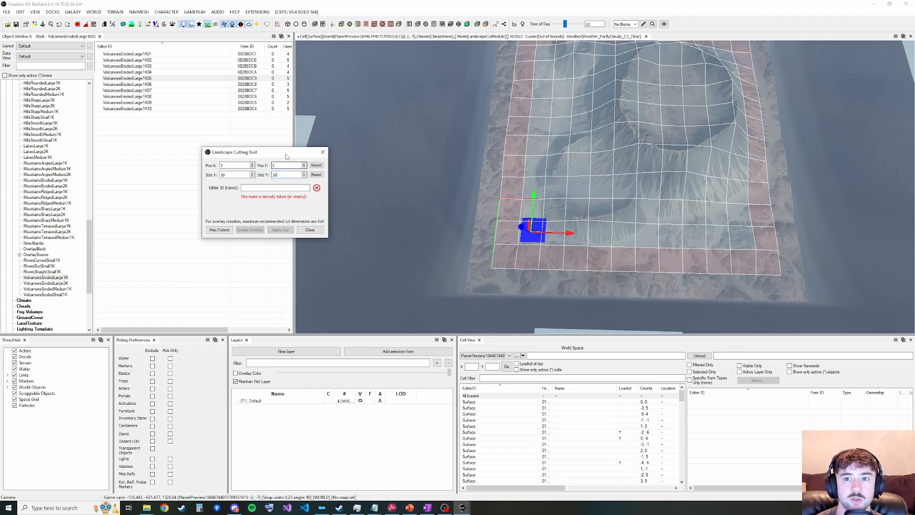
left_click(406, 40)
middle_click_drag(448, 123, 455, 161)
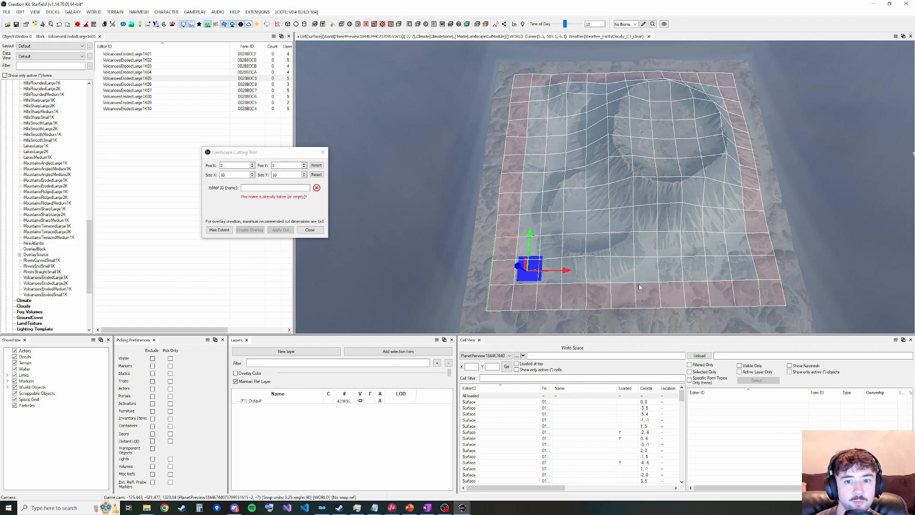
Set the cut's editor ID to CVA01VolcanoErodedLarge2K05WS and create the overlay from it
left_click(266, 188)
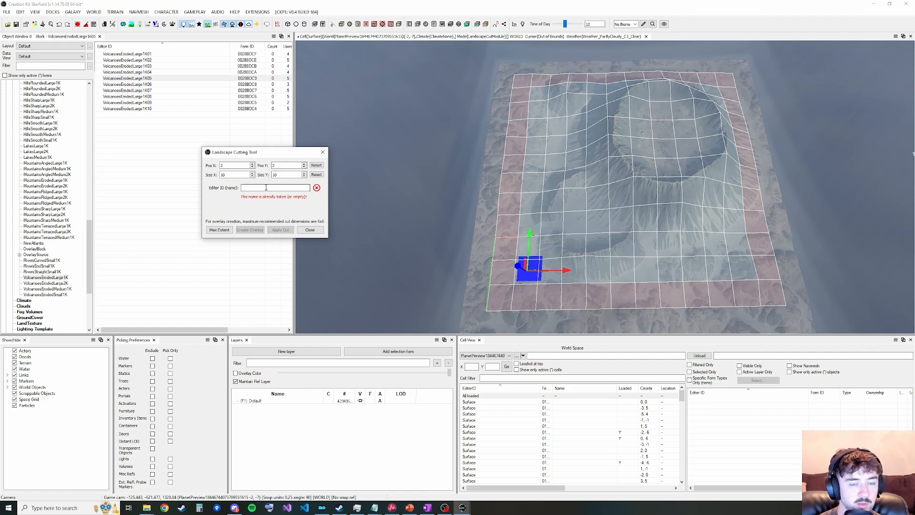
type("CVA01")
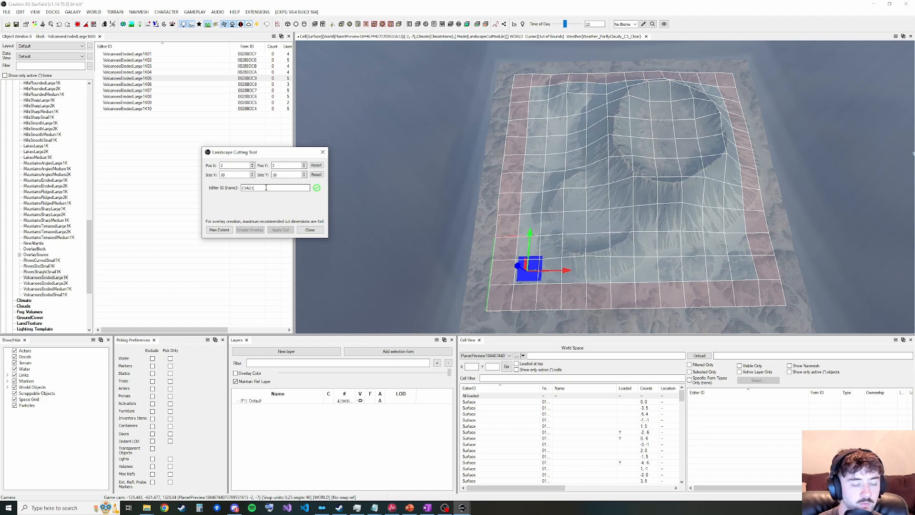
type("VolcanoErodedLarge")
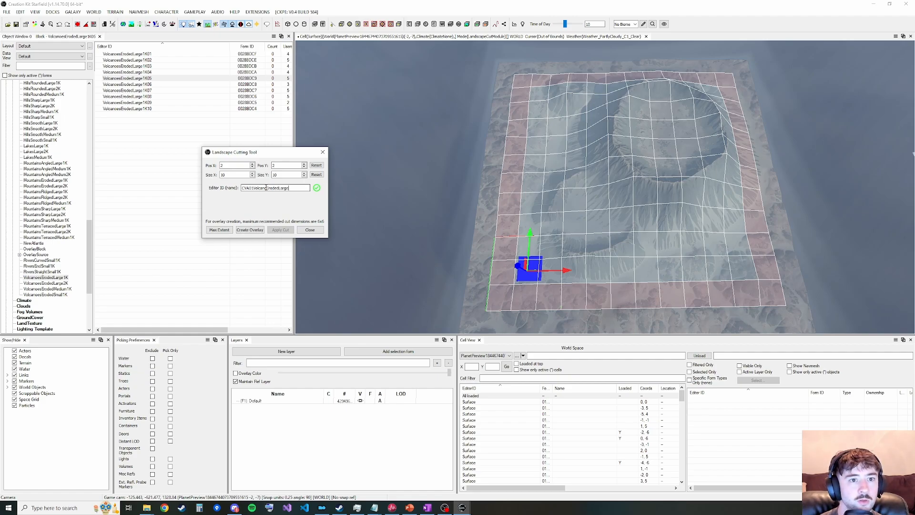
type("05")
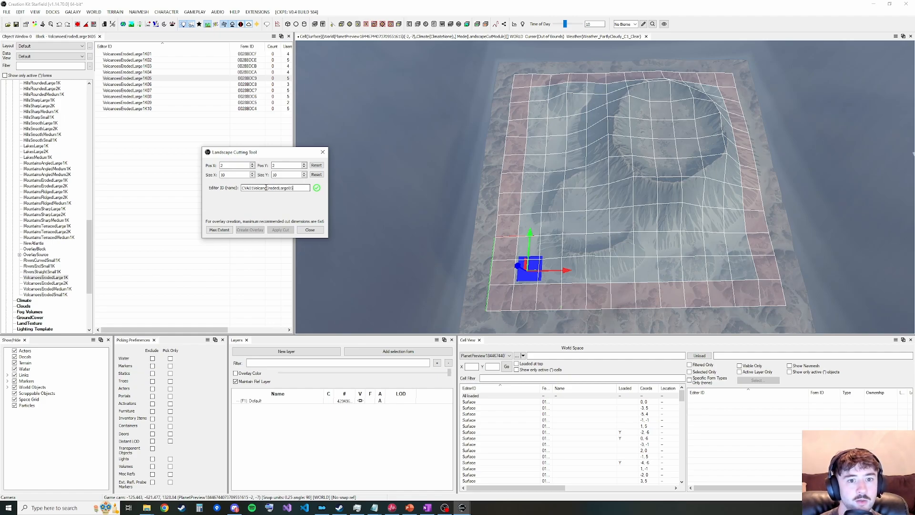
type("2K")
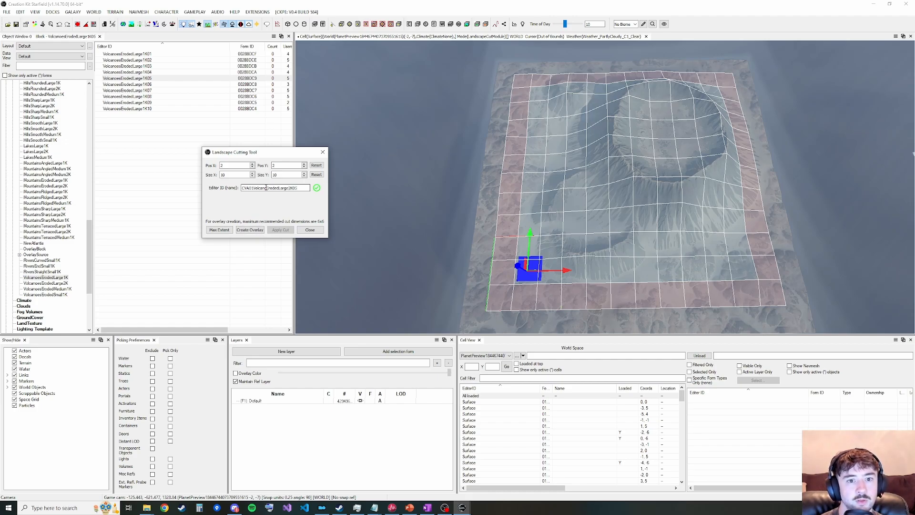
type("WS")
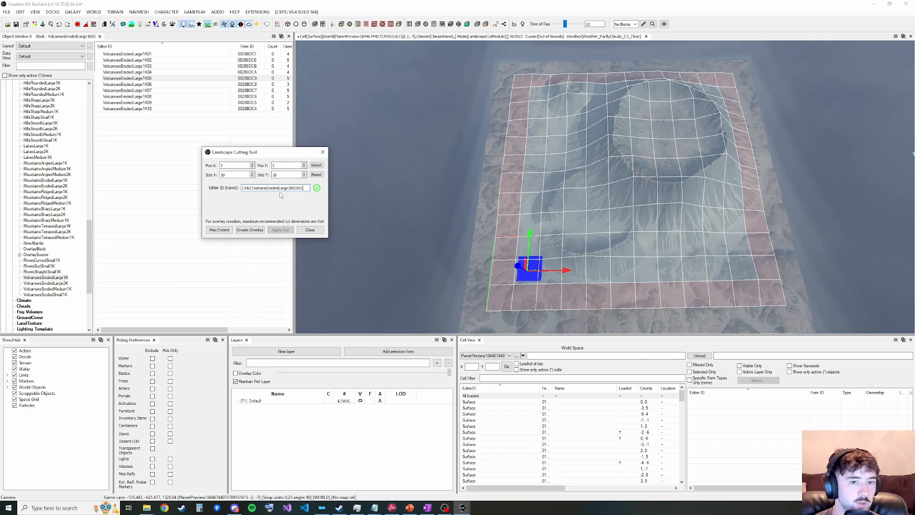
left_click(250, 230)
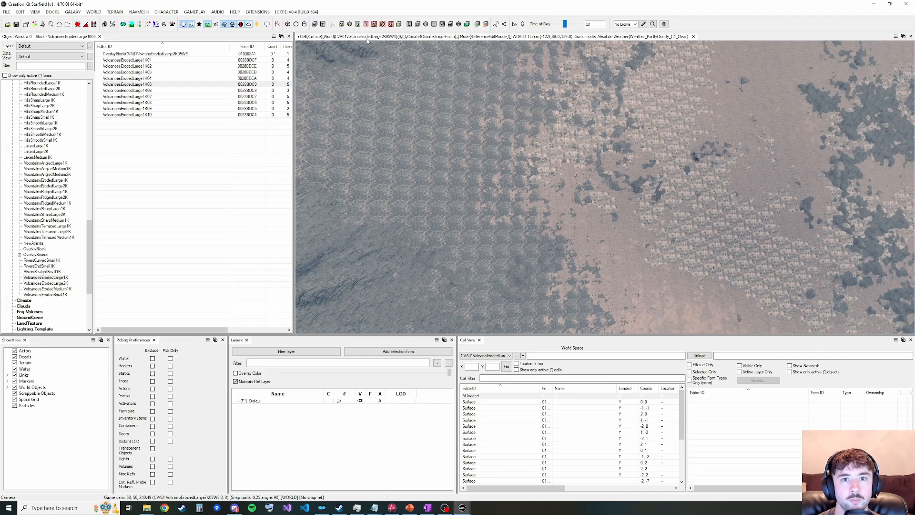
Open the new volcano overlay worldspace's properties and set its location to CVA01ChildLocation01
mouse_move(414, 106)
right_mouse_down()
mouse_move(429, 95)
mouse_move(429, 71)
mouse_move(419, 107)
right_mouse_up()
key("s")
key("w")
key("a")
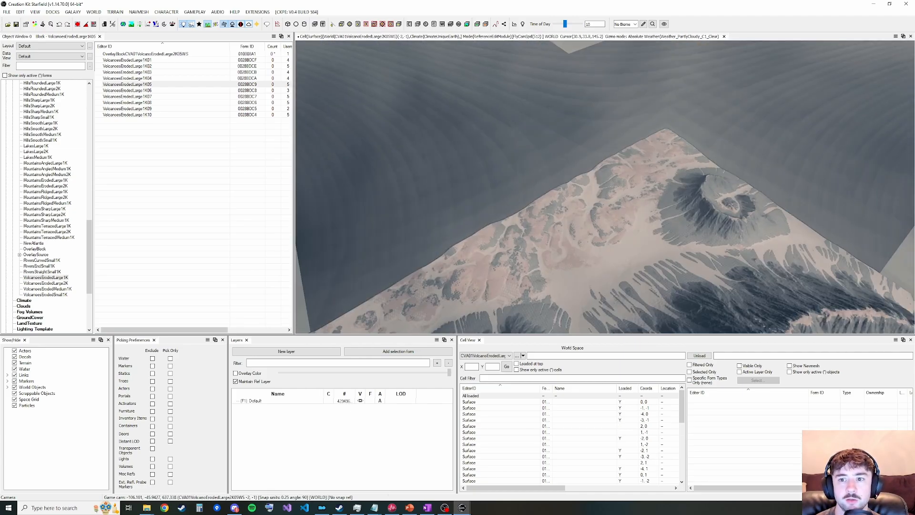
key("w")
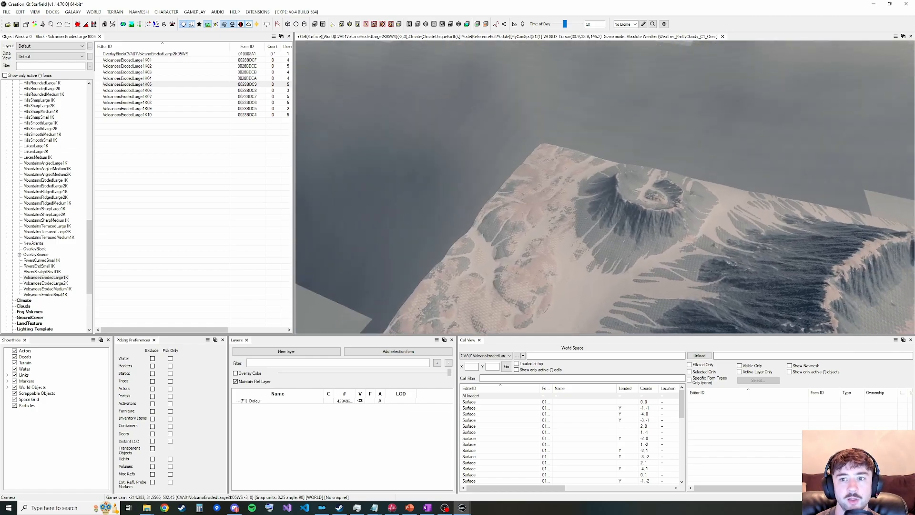
key("w")
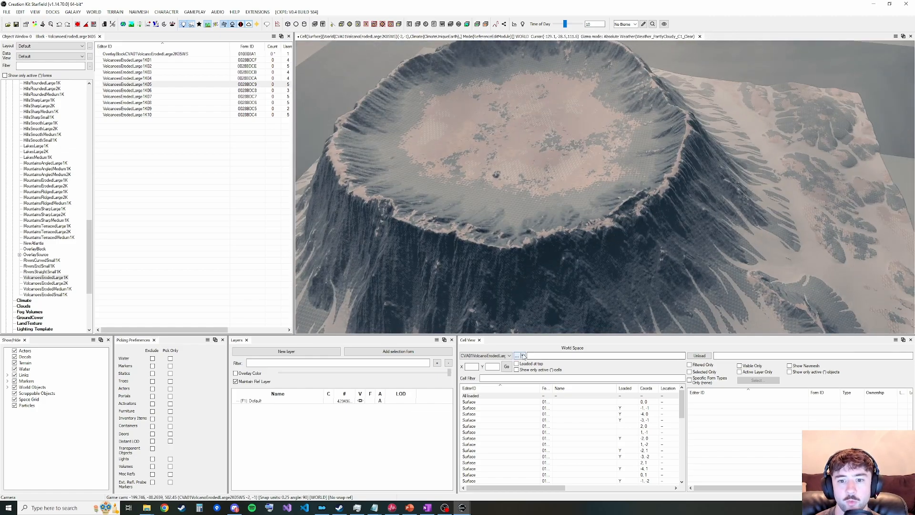
left_click(522, 355)
left_click(517, 355)
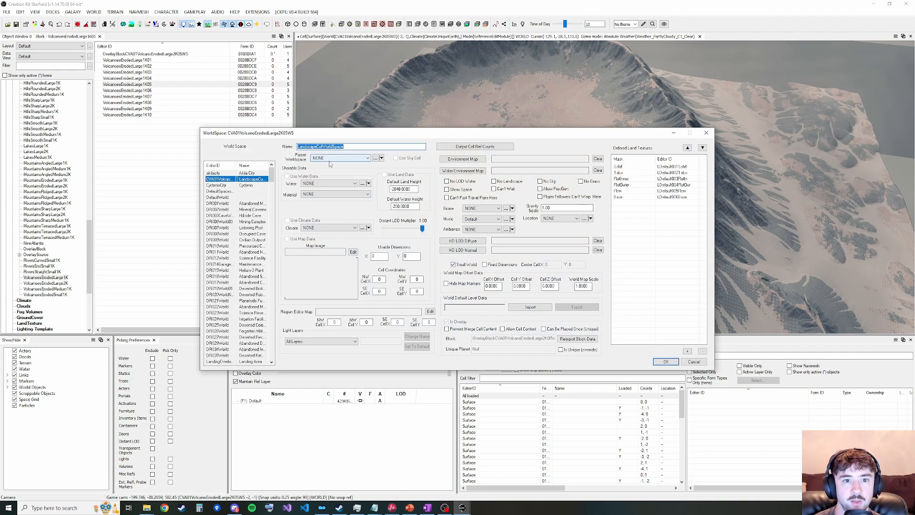
left_click(556, 221)
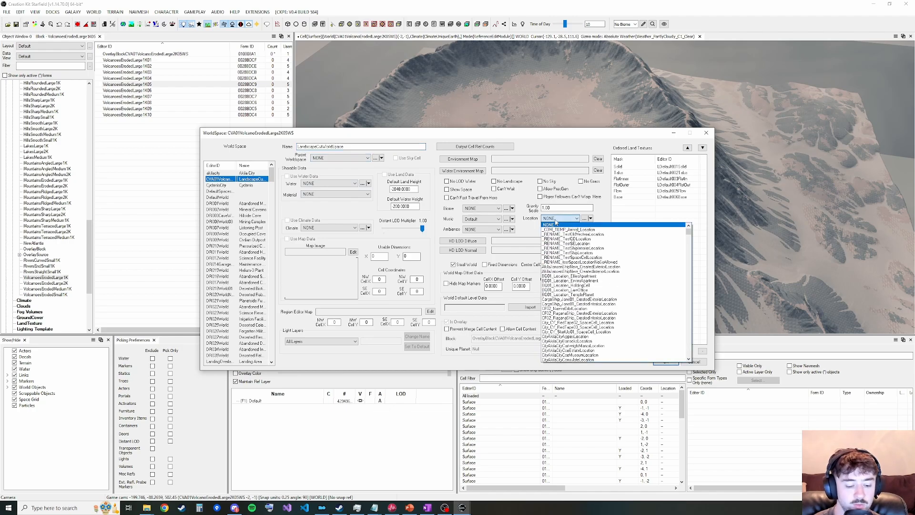
type("cva")
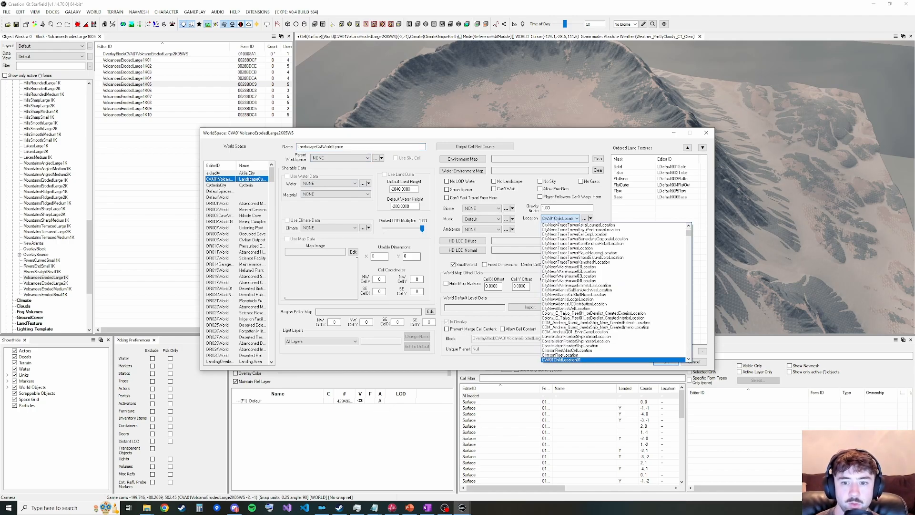
left_click(566, 360)
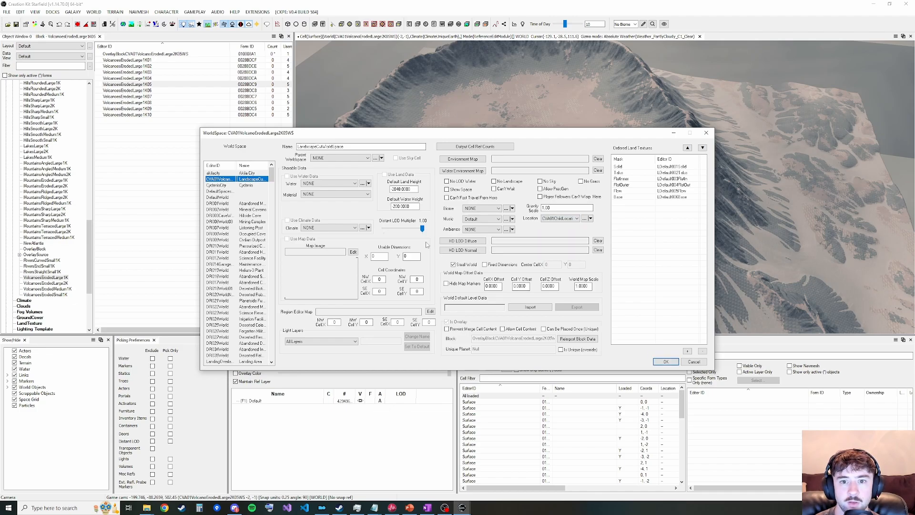
Set the worldspace's biome to HillsLife04 and save the changes to the worldspace
left_click(490, 210)
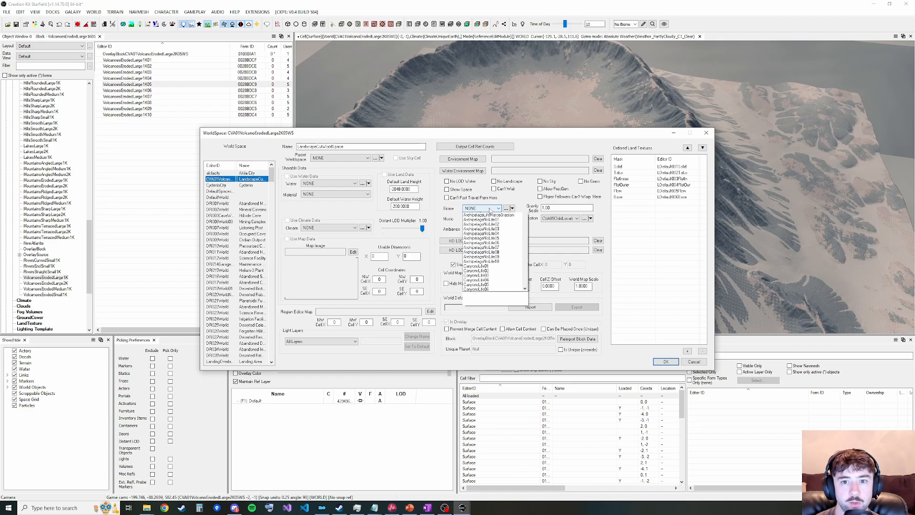
key("h")
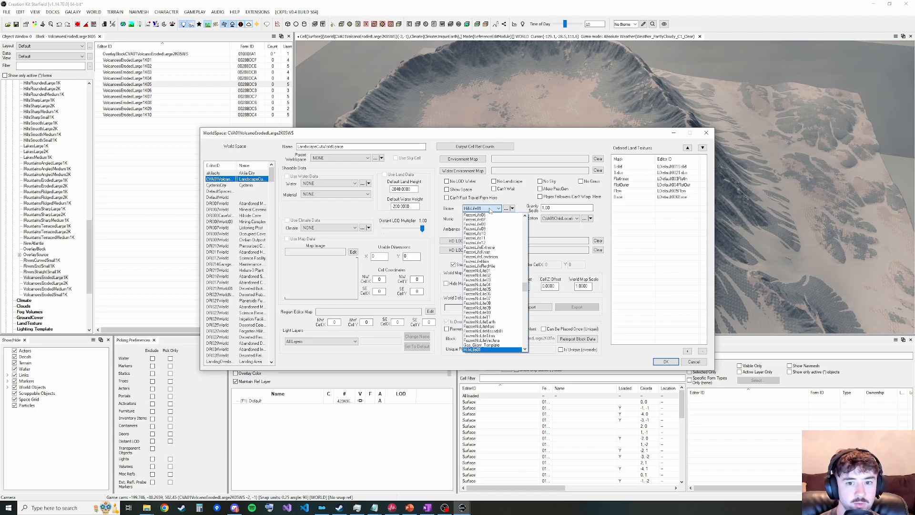
key("Down")
key("Down")
key("Down")
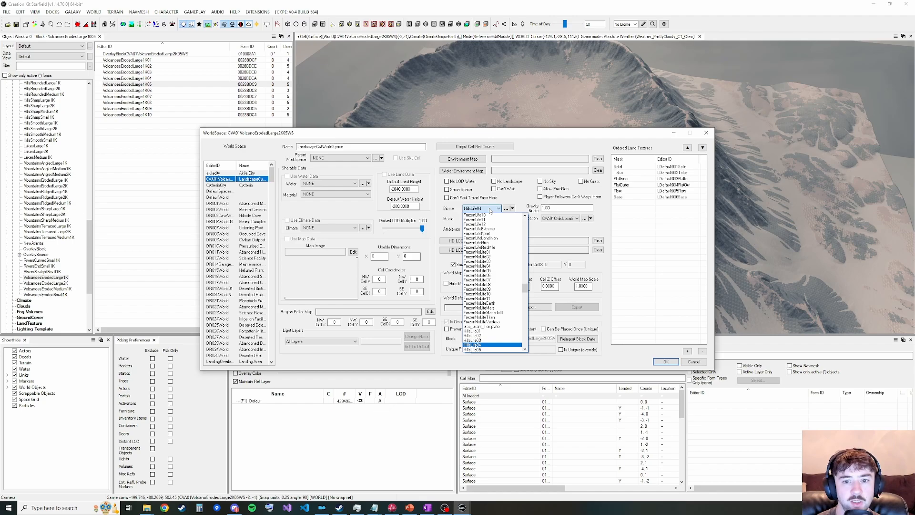
key("Return")
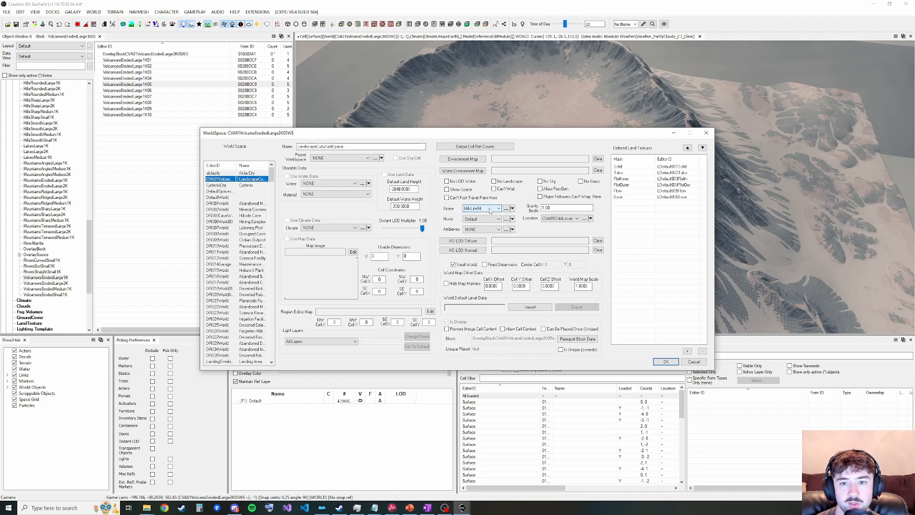
left_click(667, 363)
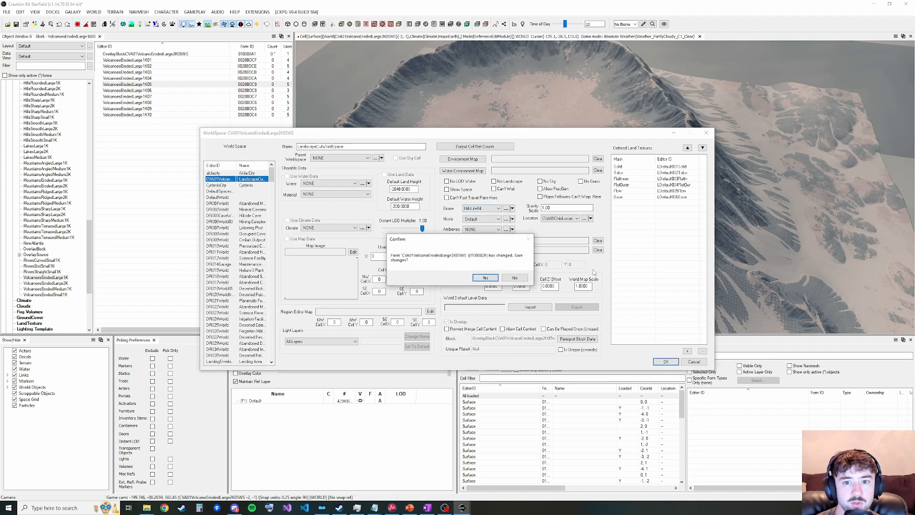
left_click(485, 277)
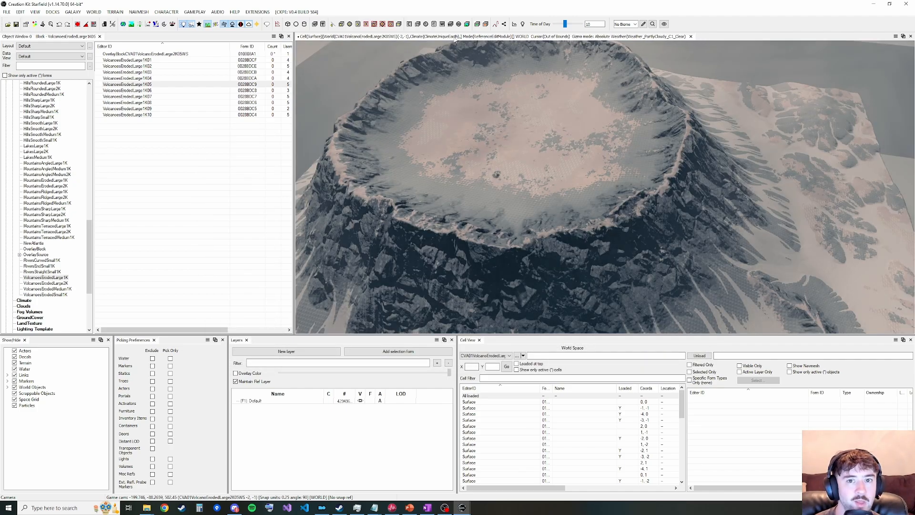
Show the cell borders and boundary region over the terrain at the corner of the volcano block
key("grave")
key("s")
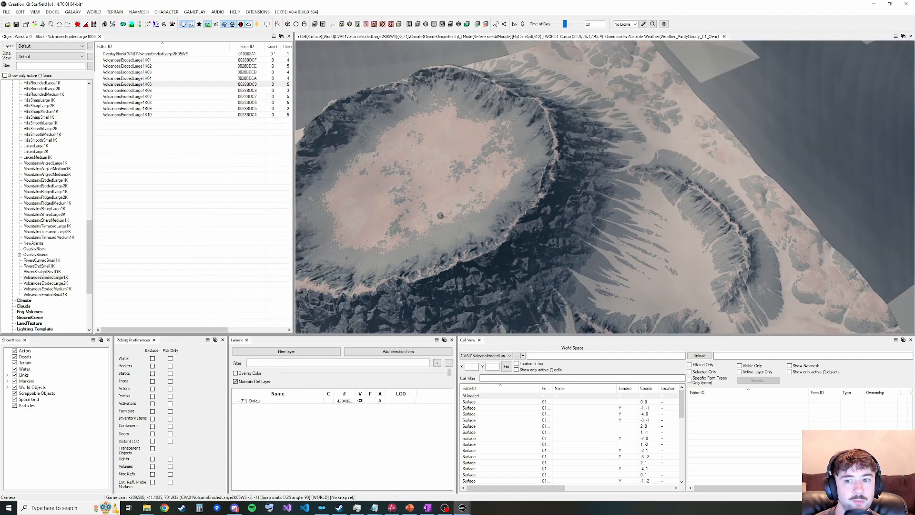
key("d")
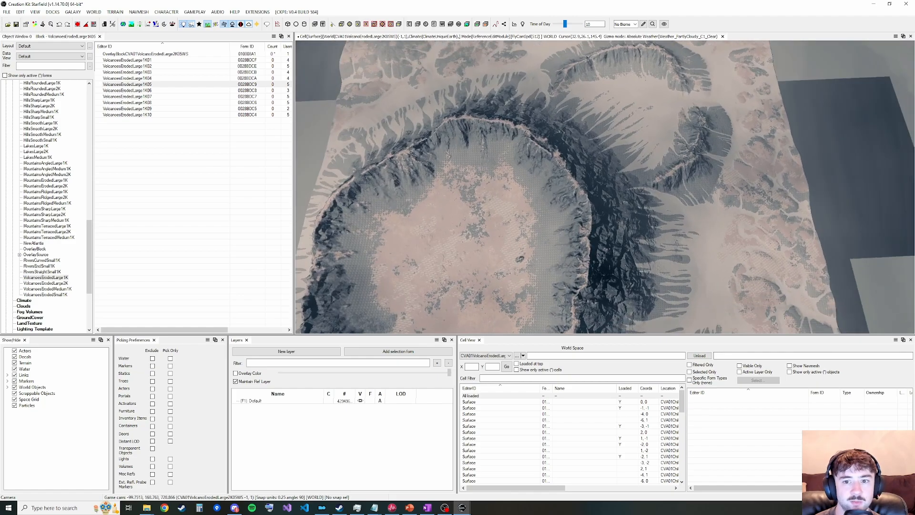
key("d")
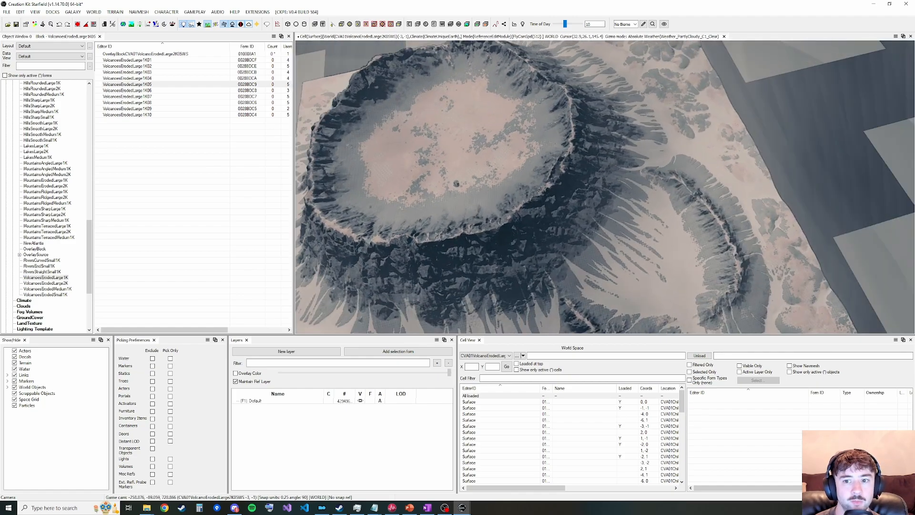
key("a")
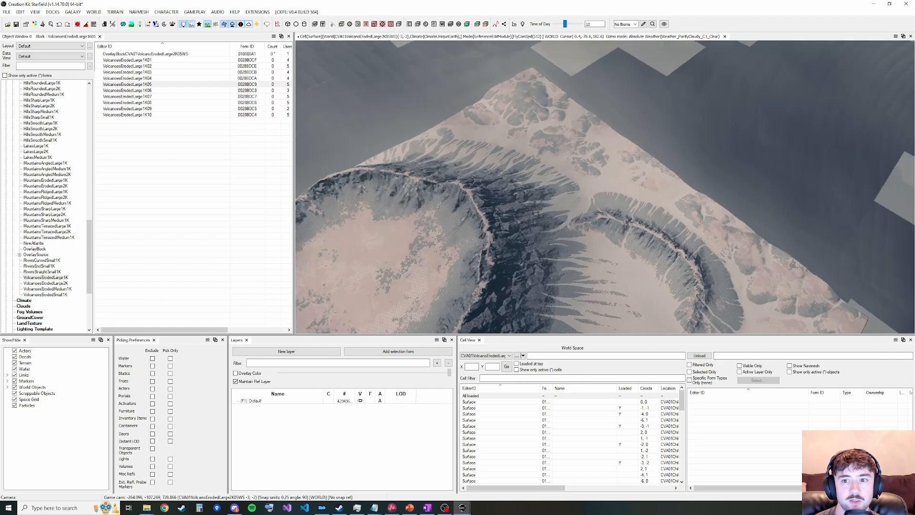
key("w")
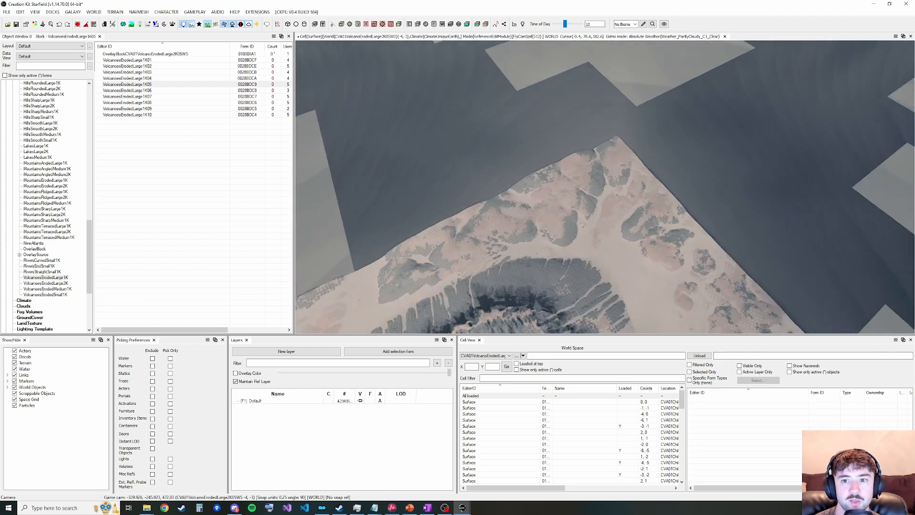
key("w")
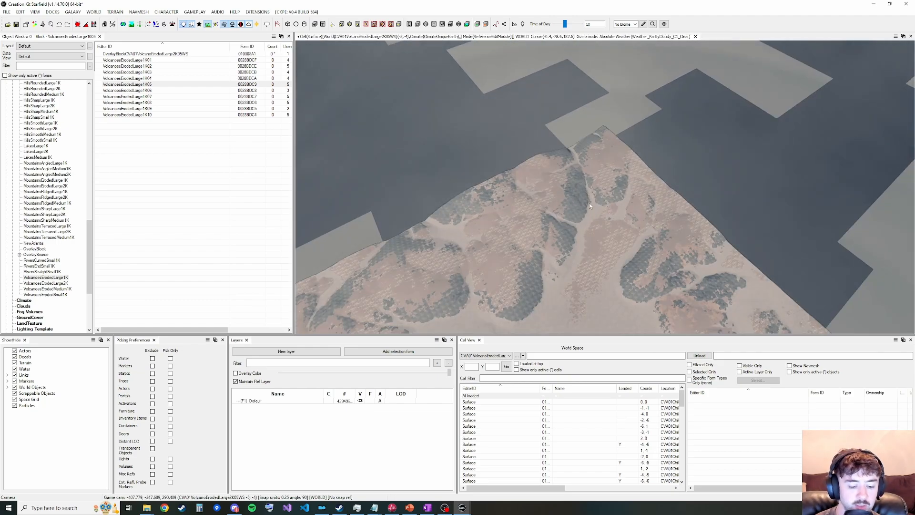
left_click(590, 205)
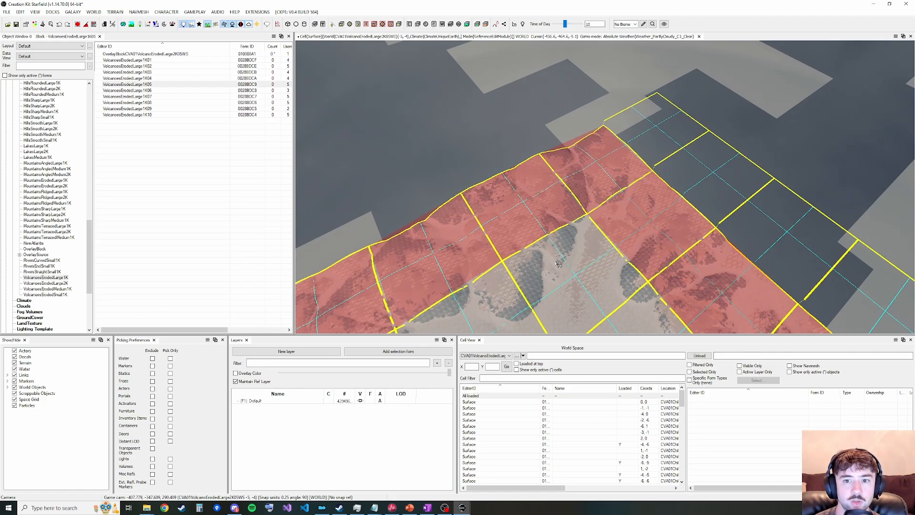
middle_click_drag(574, 281, 601, 270, "shift")
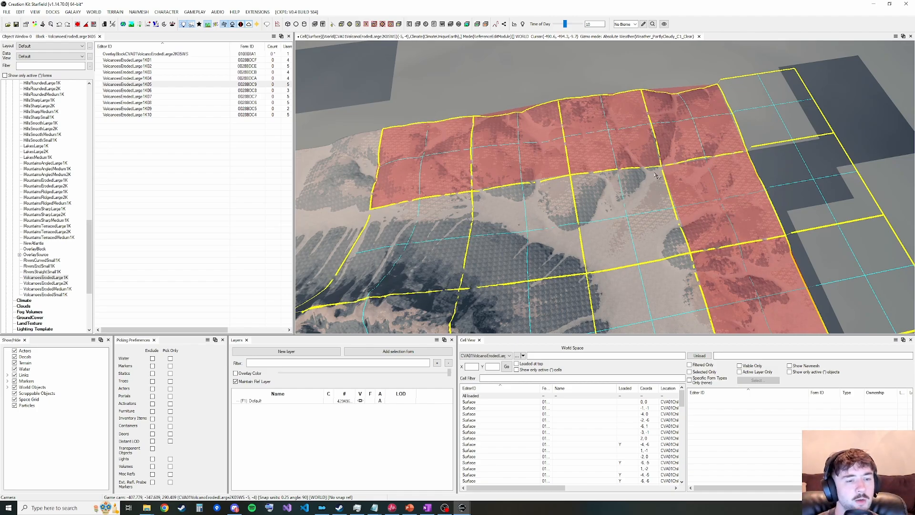
Find the MapMarker object and place one in the world where the border lines meet at the red region's inner corner
key("grave")
key("w")
key("grave")
left_click(70, 65)
type("mapmarker")
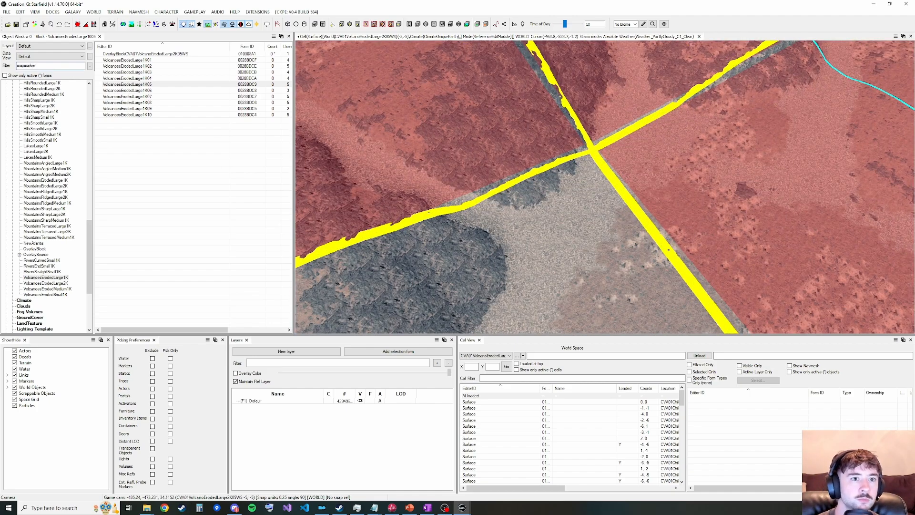
left_click_drag(113, 126, 586, 155)
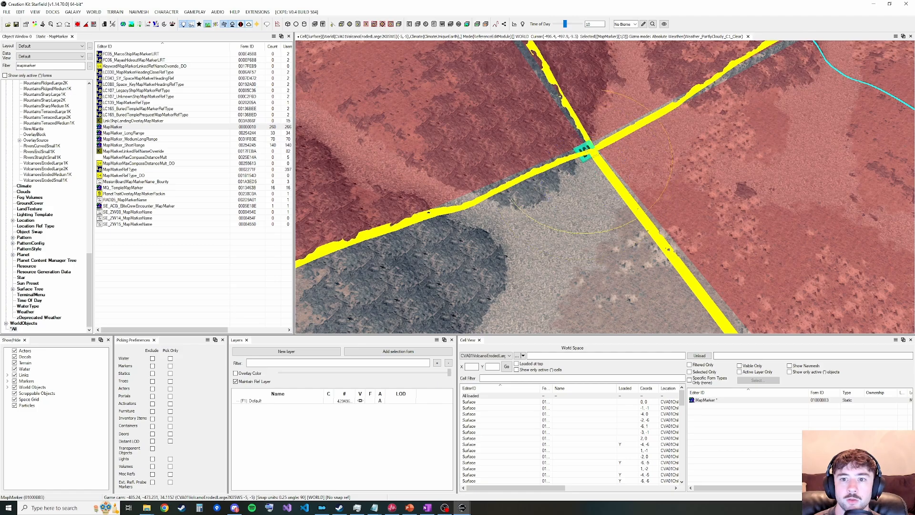
key("shift")
key("grave")
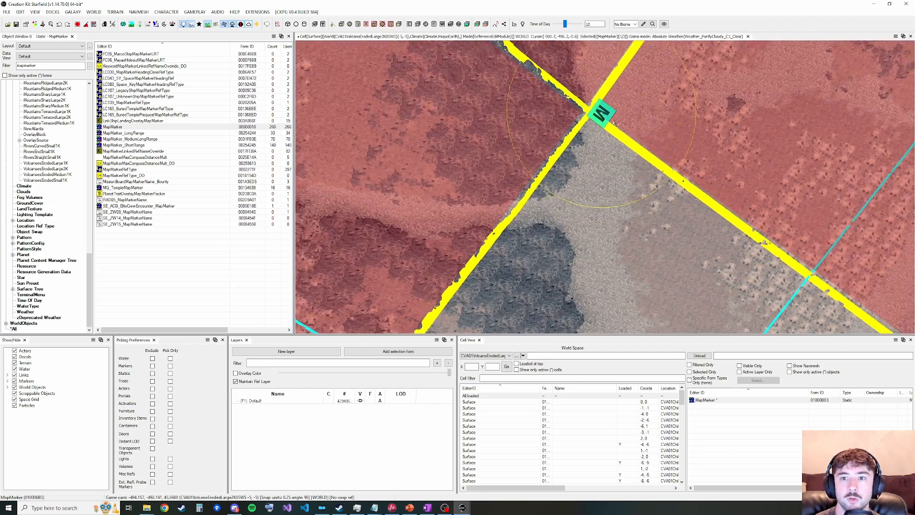
key("grave")
key("shift")
Enable marker data on the map marker, name it NSNS Location 01 instead of using the location name, and set Discovered and Can Travel To
right_click(591, 100)
left_click(608, 128)
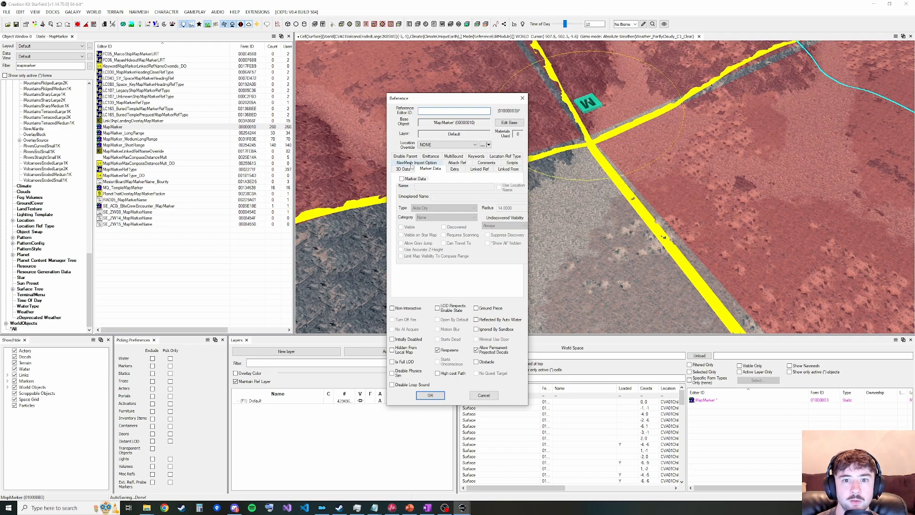
left_click(402, 179)
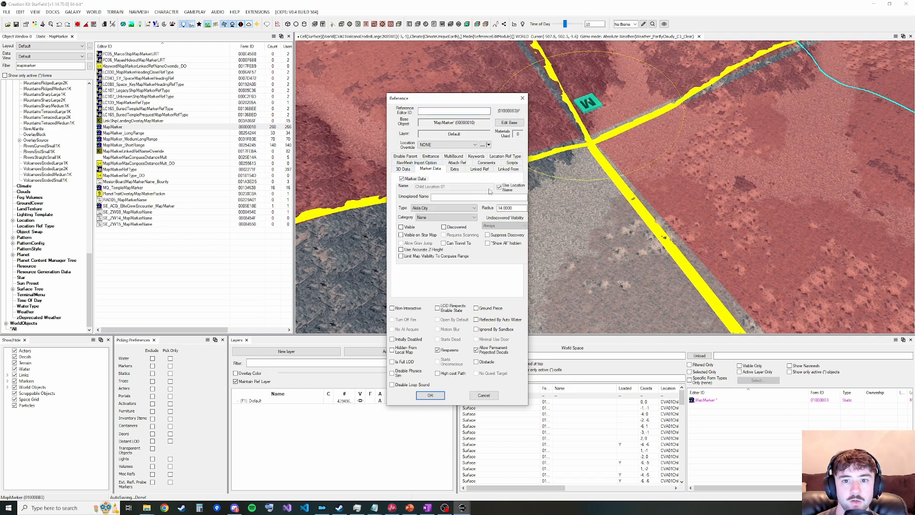
left_click(499, 187)
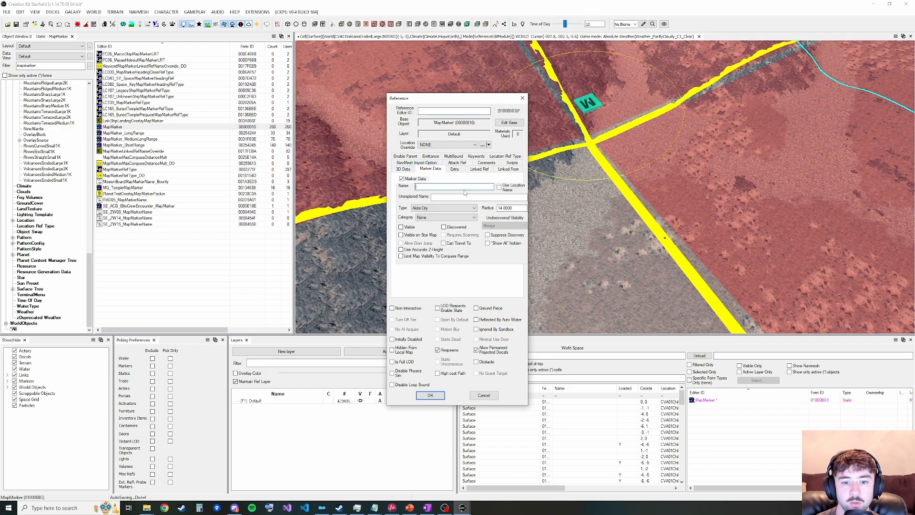
left_click_drag(454, 101, 206, 48)
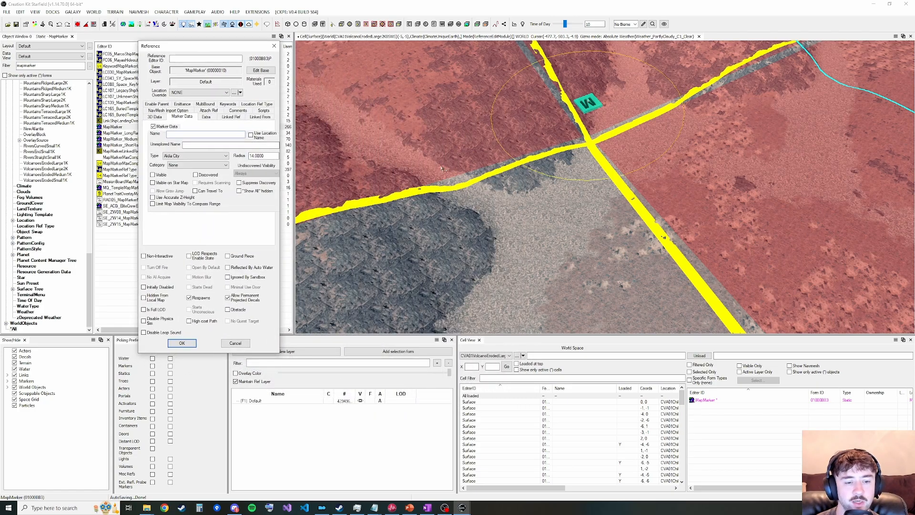
left_click(425, 38)
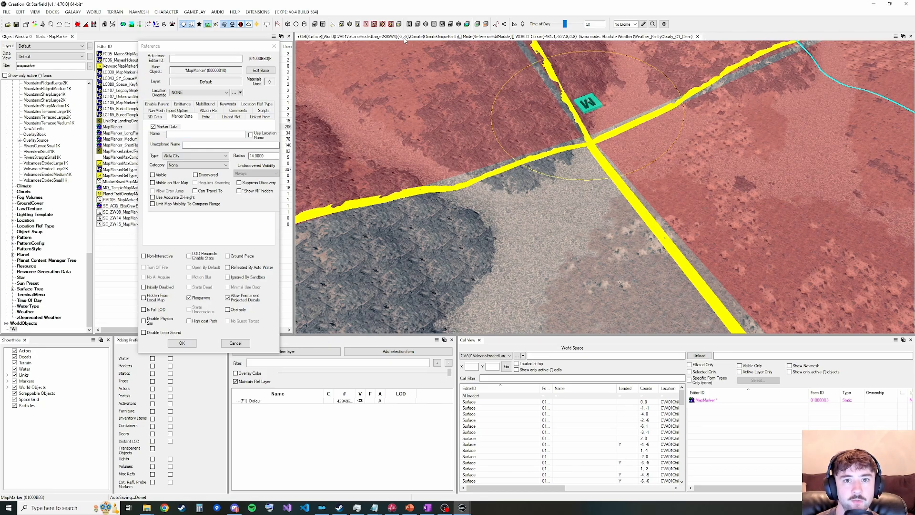
left_click(187, 133)
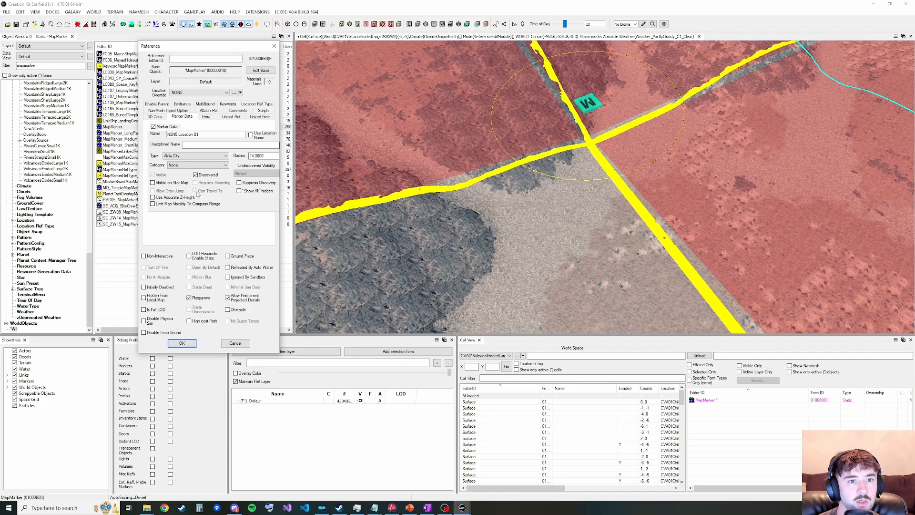
left_click(182, 343)
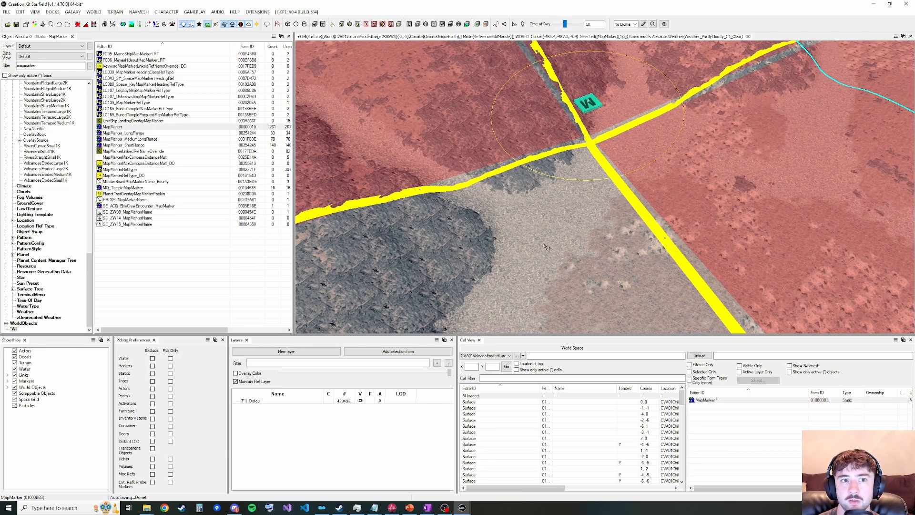
Find the XMarkerHeading object and place one on the open ground near the map marker
left_click_drag(63, 67, 12, 68)
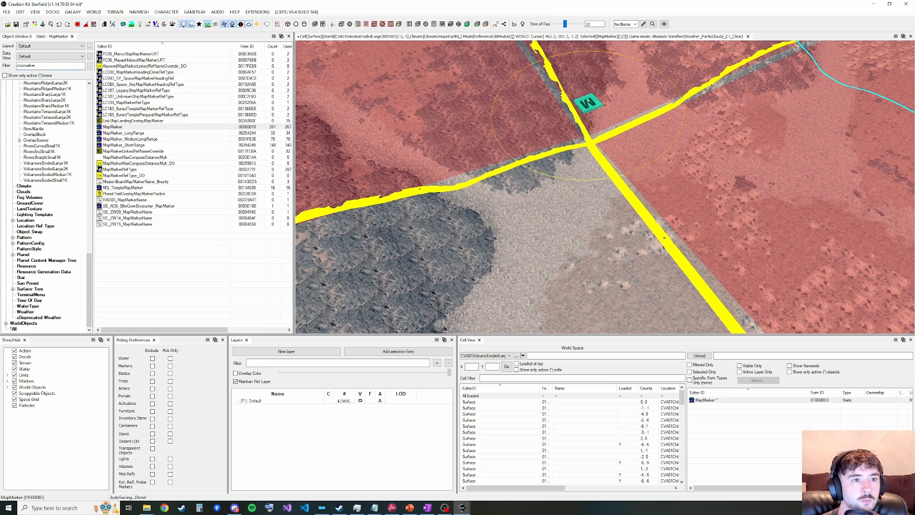
type("xmarkerhead")
mouse_move(117, 66)
left_mouse_down()
mouse_move(558, 255)
mouse_move(562, 202)
left_mouse_up()
Add a linked reference on the map marker that points to the XMarkerHeading, picked directly in the world, with no keyword
right_click(590, 108)
left_click(602, 134)
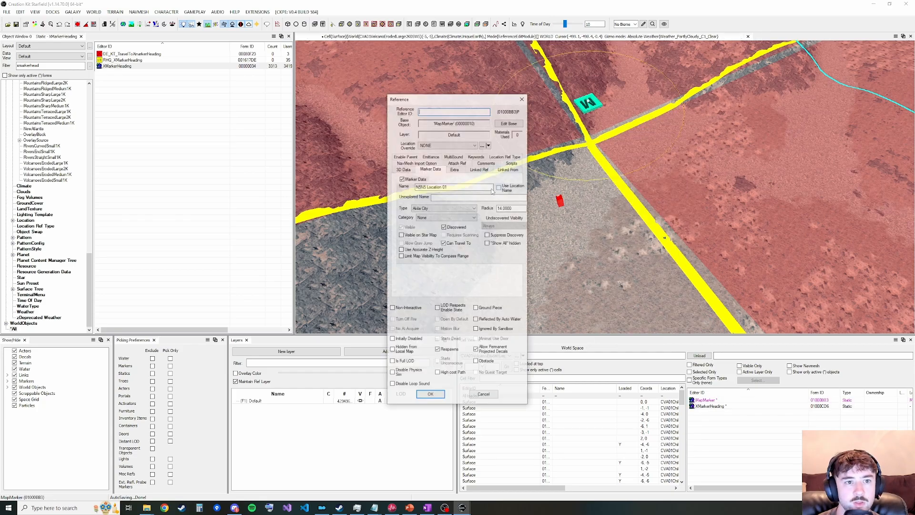
left_click(479, 170)
right_click(439, 205)
left_click(453, 211)
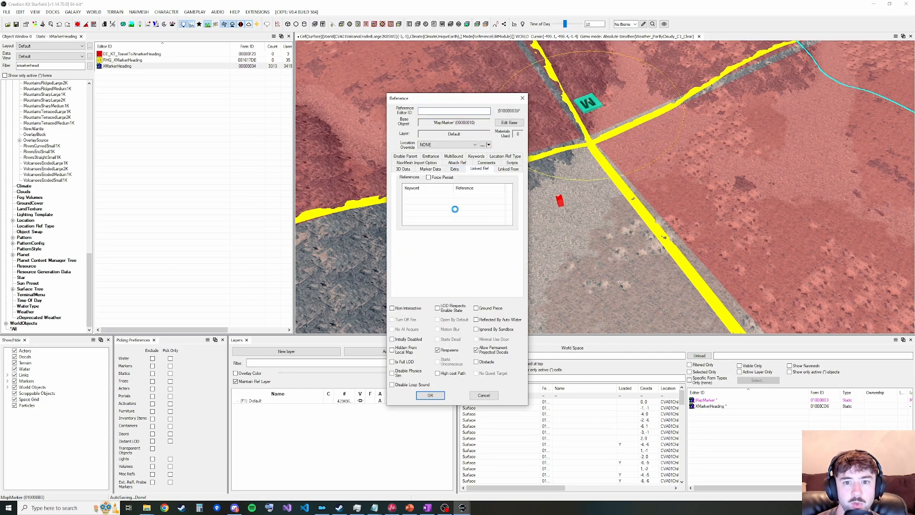
left_click(435, 177)
left_click(435, 178)
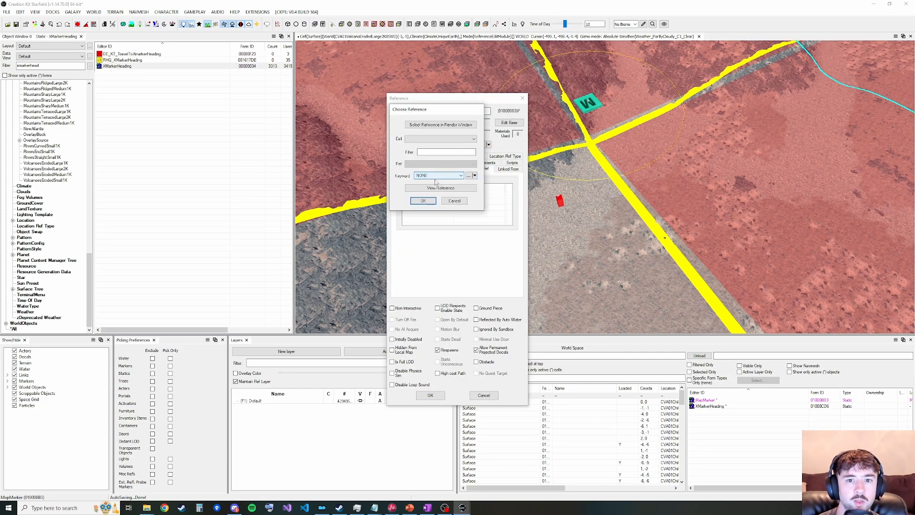
left_click(443, 125)
double_click(560, 201)
left_click(423, 200)
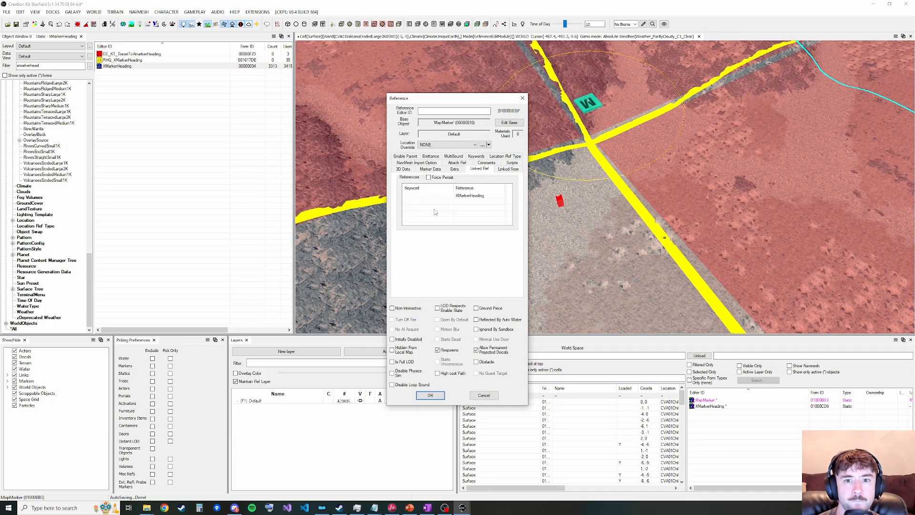
left_click(431, 396)
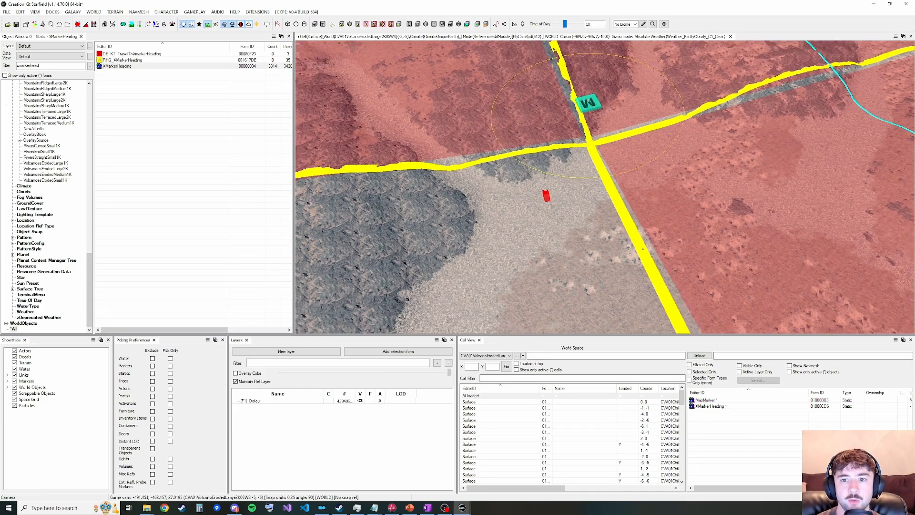
Copy the map marker and its heading marker together and paste the pair inside the corner at cell 4, -5
middle_click_drag(563, 277, 563, 273)
left_click(557, 301, "ctrl")
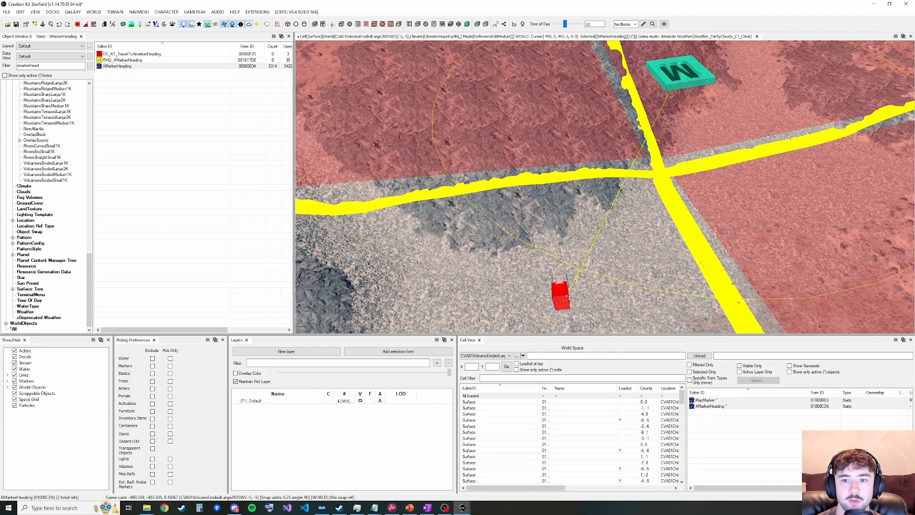
key("grave")
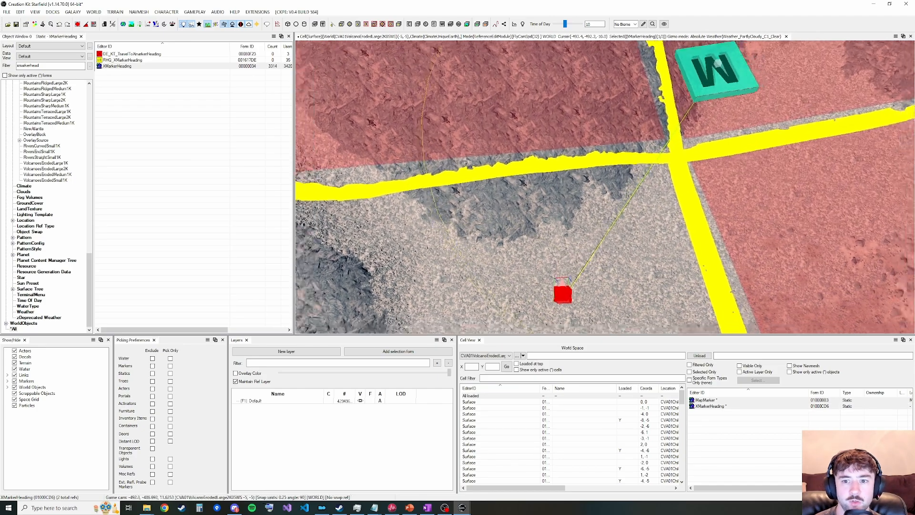
key("s")
key("w")
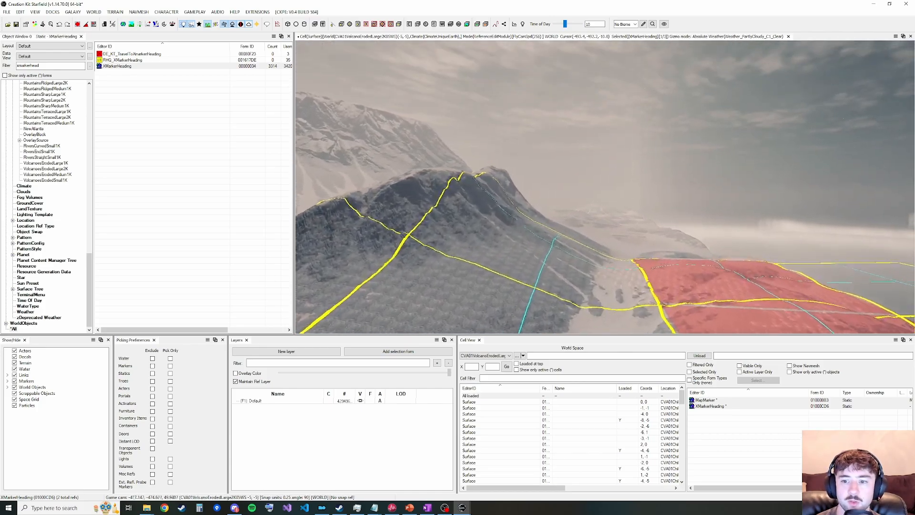
scroll(605, 187, "up", 3)
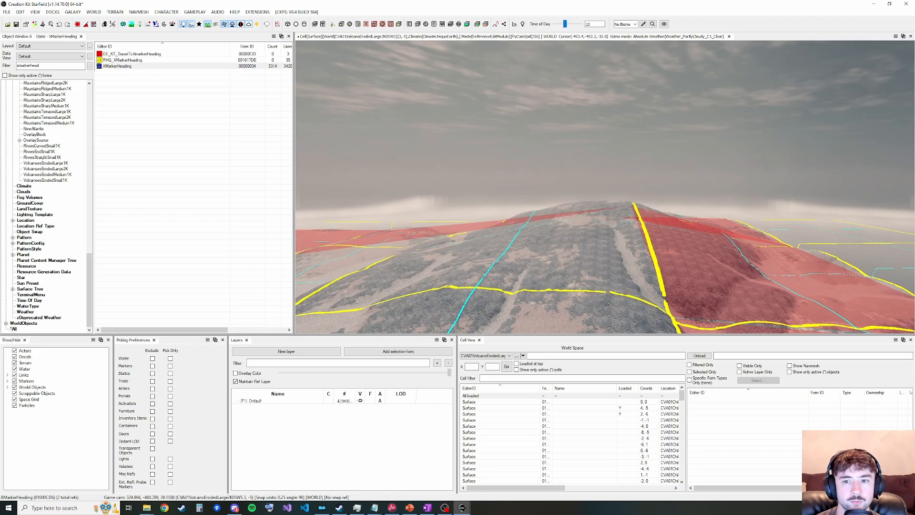
key("s")
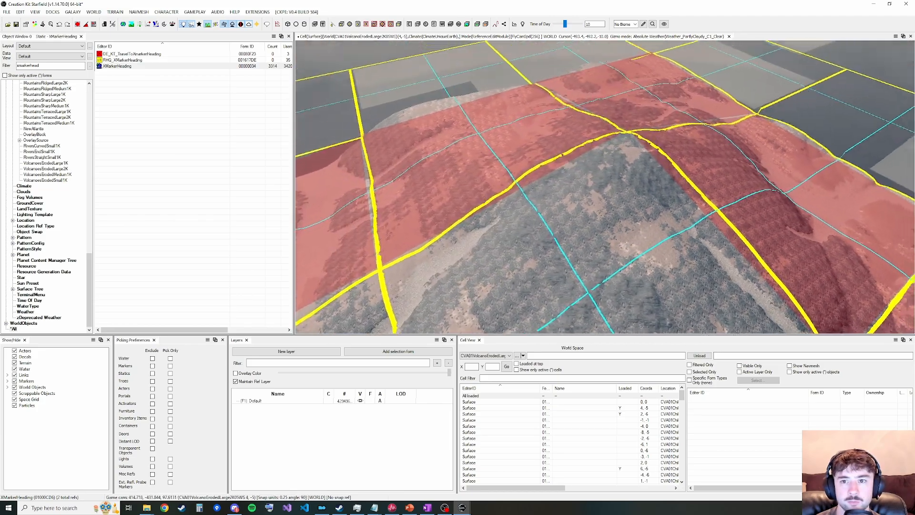
key("w")
key("s")
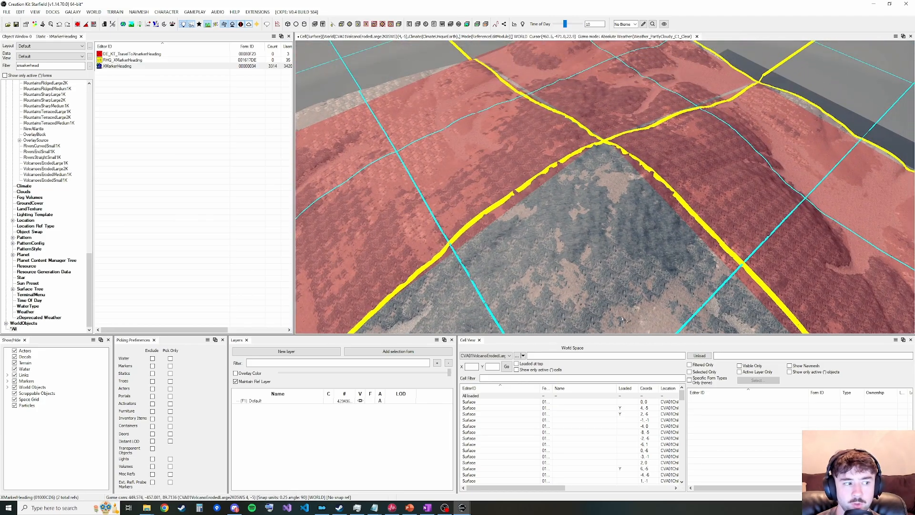
right_click(600, 253)
left_click(620, 291)
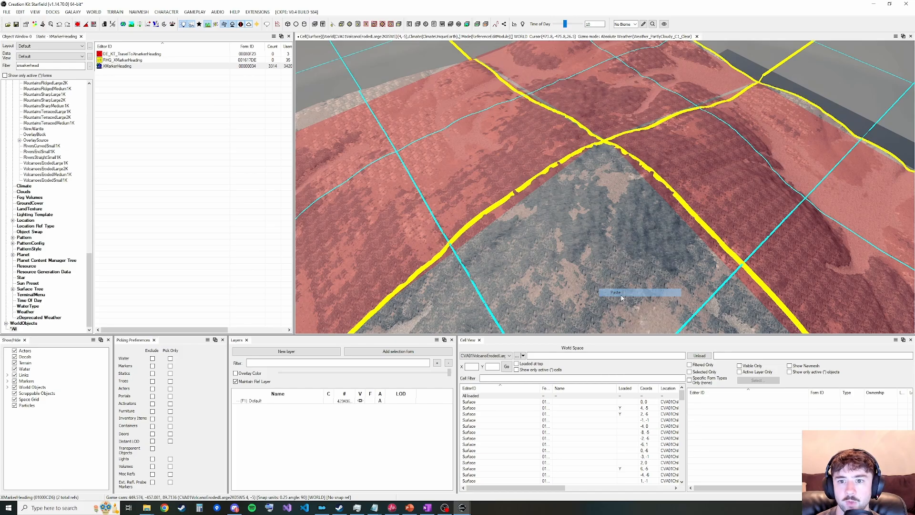
Raise the pasted marker pair above the hillside and drop both markers onto the ground
key("grave")
key("a")
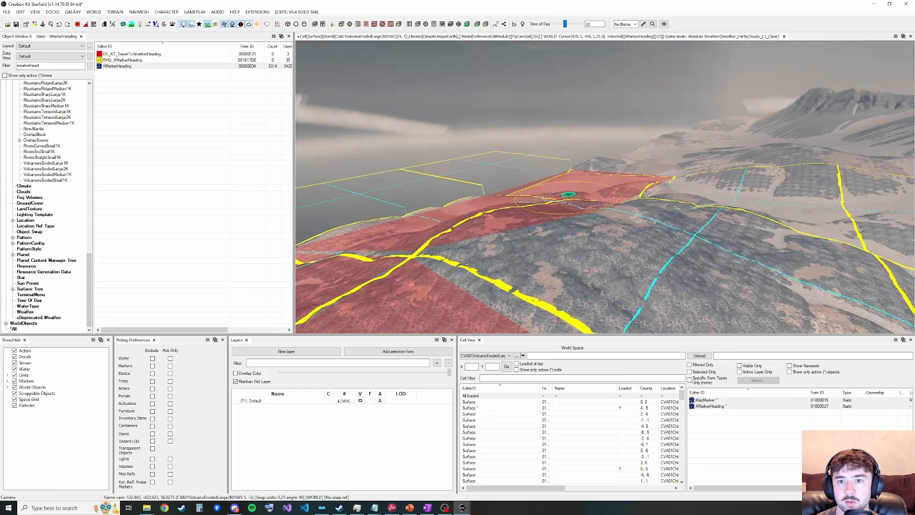
key("d")
key("grave")
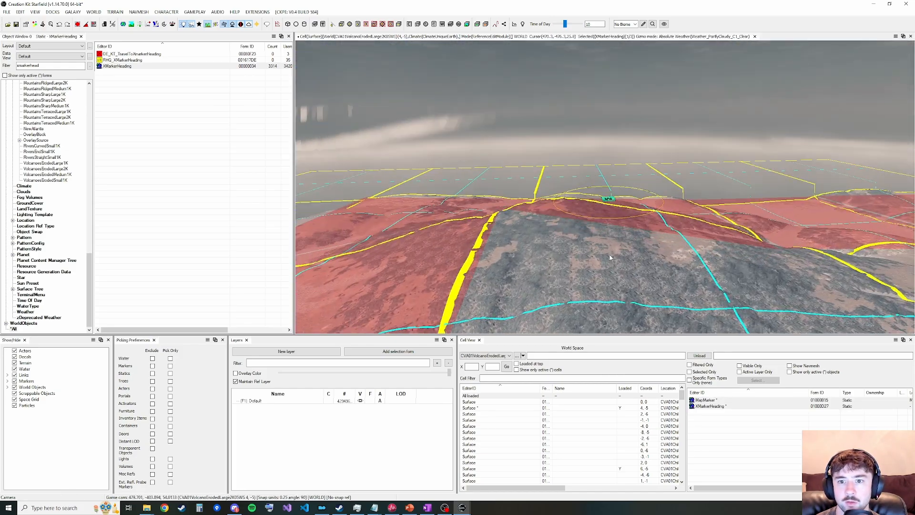
left_click_drag(608, 200, 608, 147)
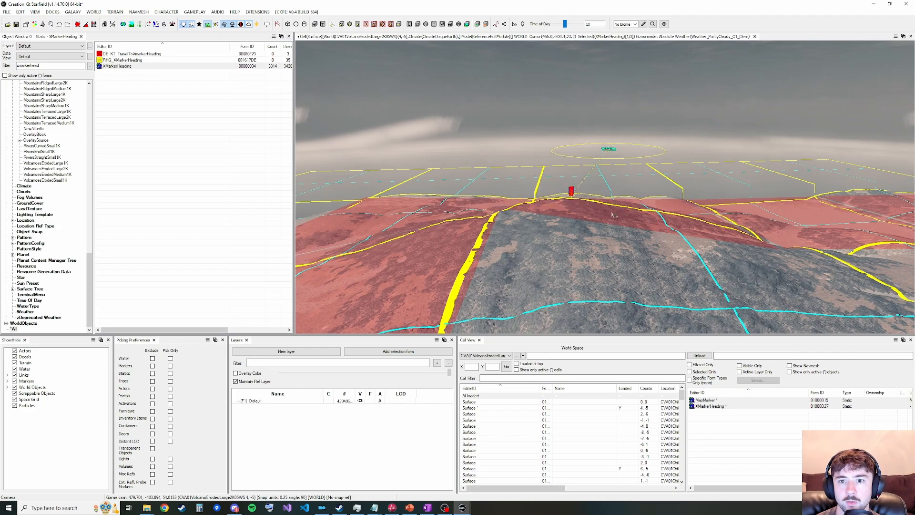
key("f")
left_click(622, 251)
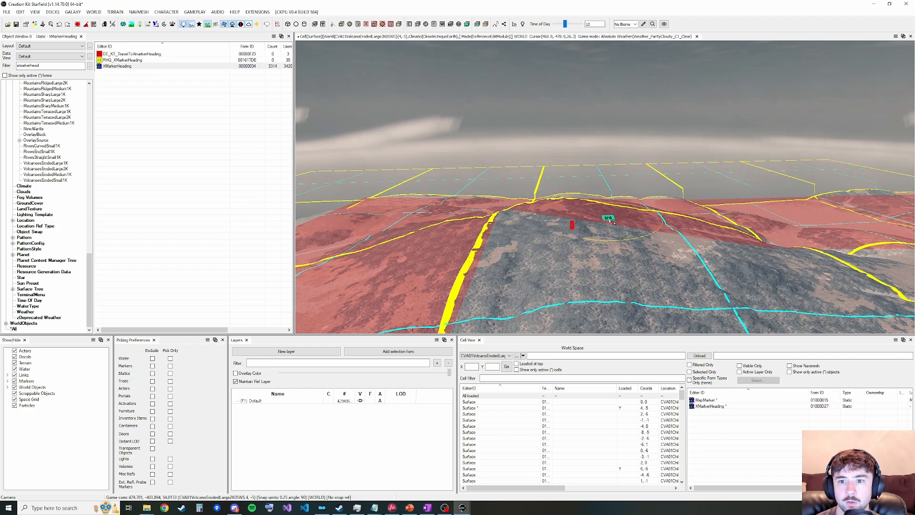
Move the copied map marker by itself onto the border intersection at the red region's inner corner
left_click(609, 221)
key("z")
mouse_move(609, 220)
left_mouse_down()
mouse_move(609, 206)
mouse_move(493, 206)
left_mouse_up()
middle_click_drag(494, 206, 500, 203, "shift")
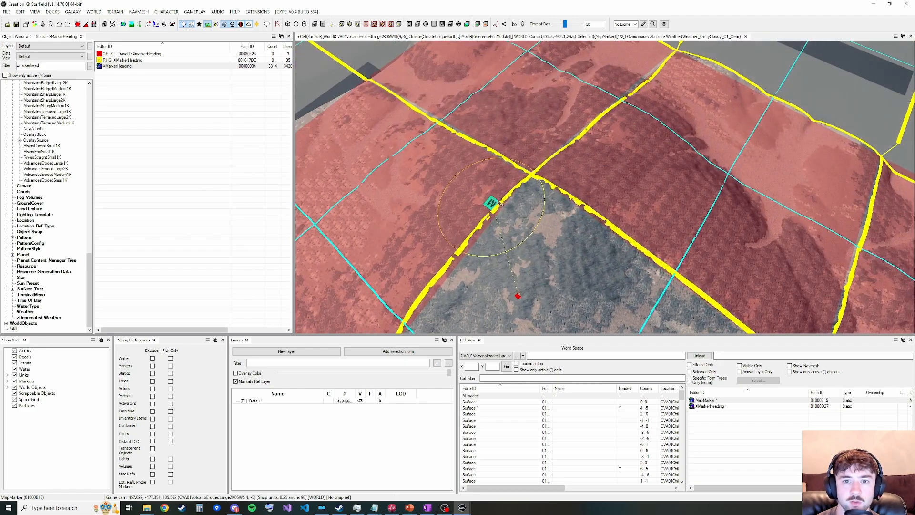
left_click_drag(496, 203, 533, 171)
middle_click_drag(533, 171, 531, 168, "shift")
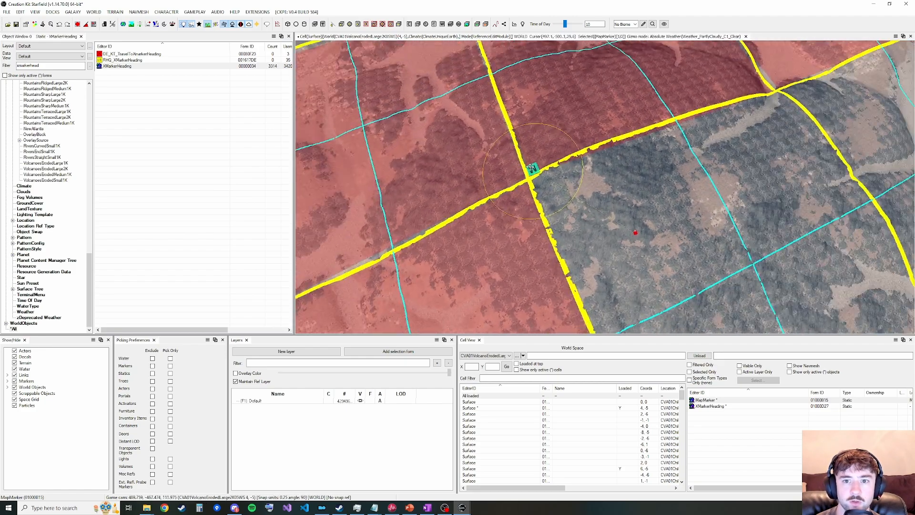
Rename the second map marker's marker data to P4N5 Location 01
right_click(532, 170)
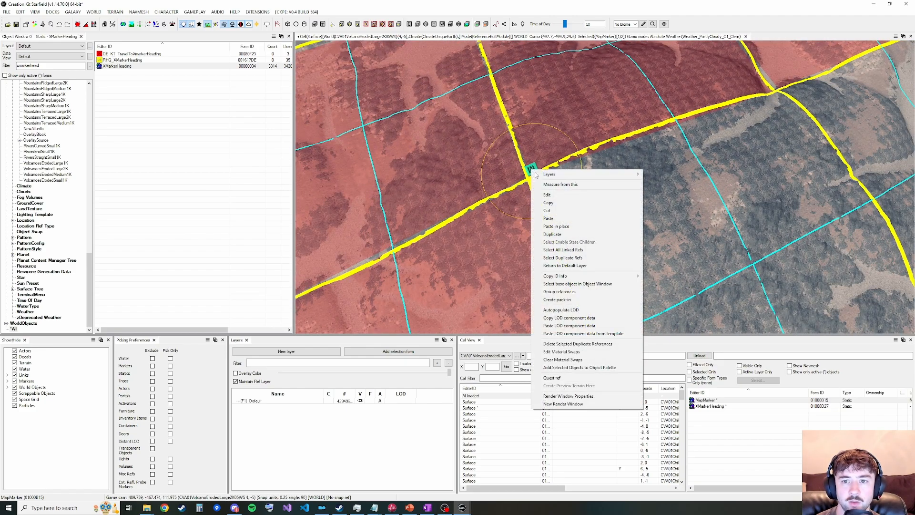
left_click(563, 196)
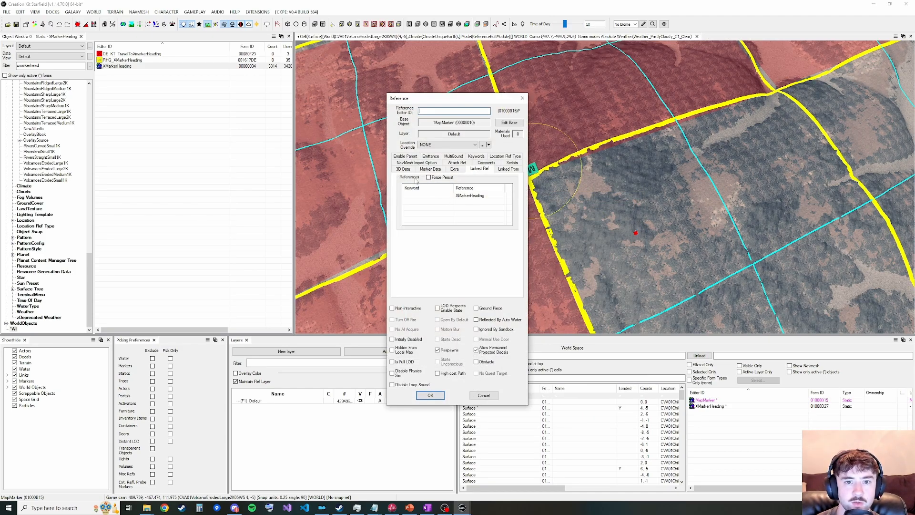
left_click(429, 170)
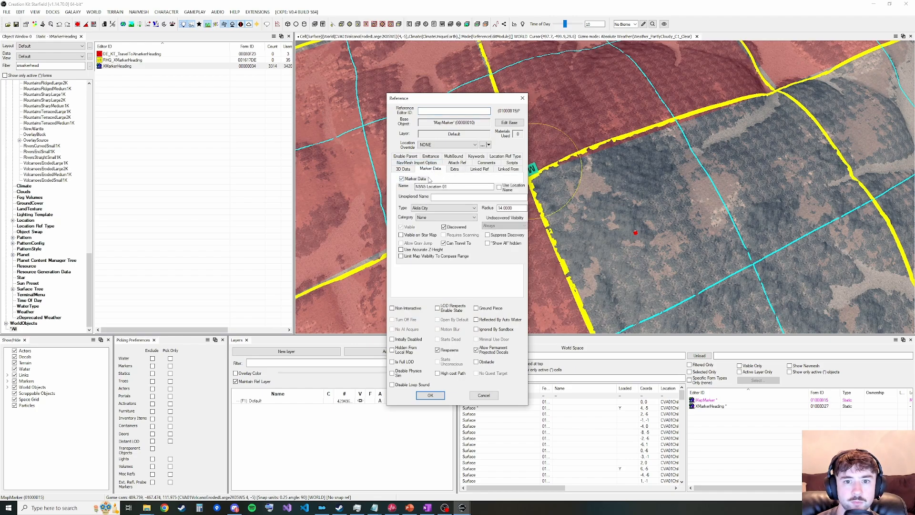
left_click_drag(421, 187, 407, 188)
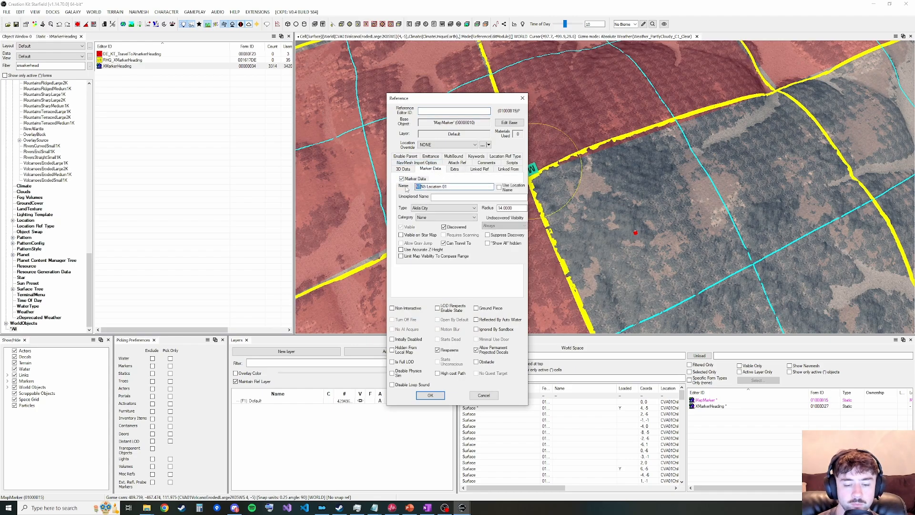
type("P4")
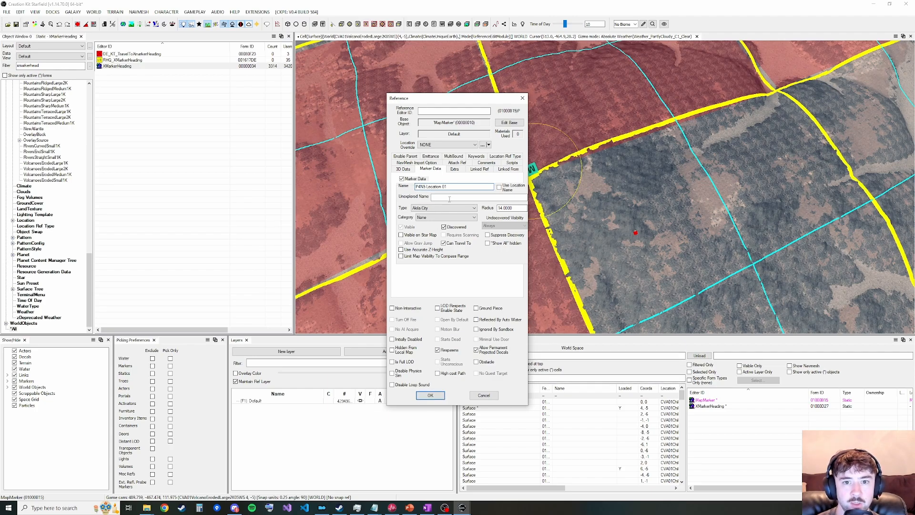
left_click(430, 395)
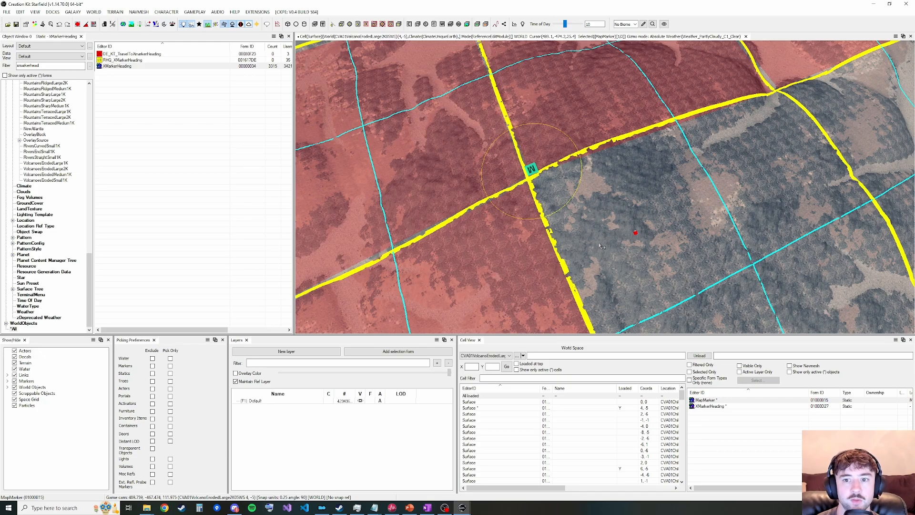
Adjust the height of the second heading marker on the slope and deselect it
mouse_move(607, 244)
middle_mouse_down("shift")
mouse_move(621, 206)
mouse_move(650, 199)
middle_mouse_up("shift")
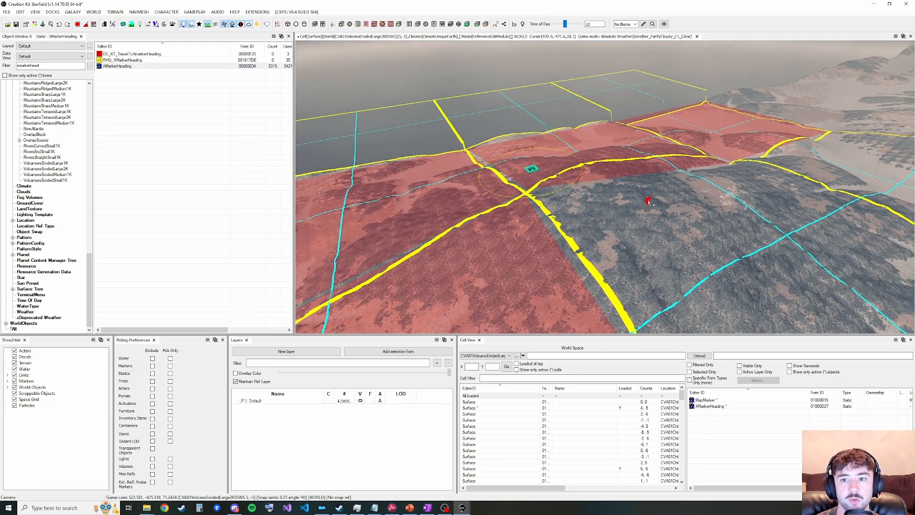
left_click(649, 200)
left_click_drag(649, 201, 649, 190)
key("d")
middle_click_drag(662, 205, 667, 234, "shift")
Paste another map marker and heading marker pair inside the third corner, at cell 4, 4
key("grave")
key("w")
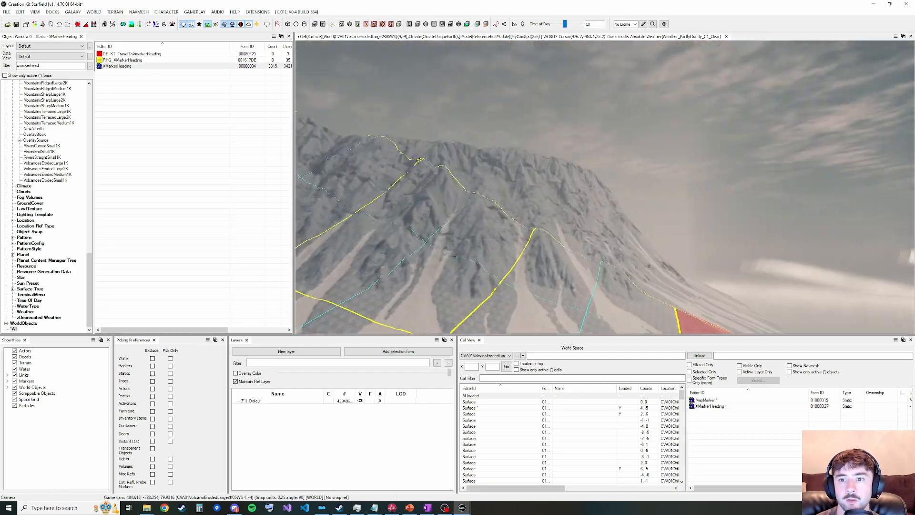
key("w")
key("grave")
right_click(673, 229)
left_click(691, 279)
middle_click_drag(691, 278, 718, 216, "shift")
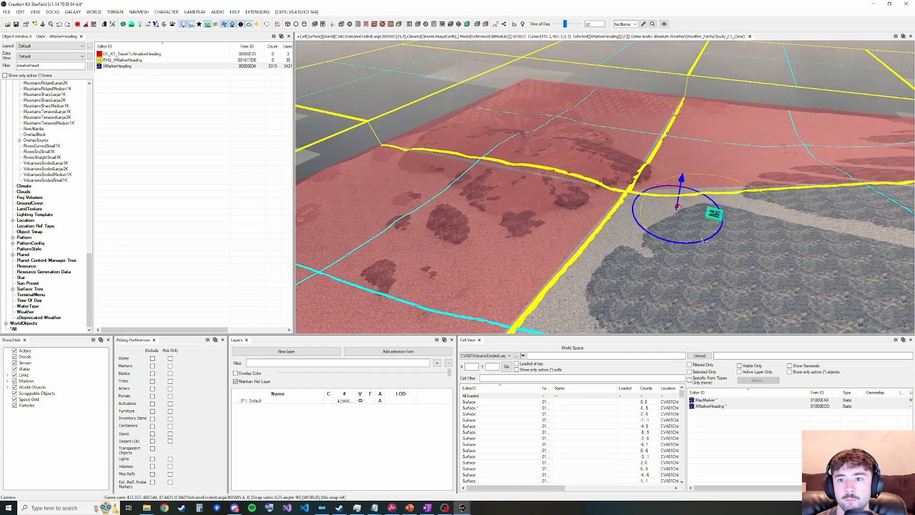
key("d")
Move the third map marker onto the point where the border lines cross at the corner of the red region
mouse_move(719, 216)
left_mouse_down()
mouse_move(723, 193)
mouse_move(625, 183)
left_mouse_up()
middle_click_drag(625, 183, 629, 186, "shift")
left_click_drag(628, 186, 673, 107)
middle_click_drag(672, 107, 675, 106, "shift")
left_click_drag(674, 106, 686, 151)
middle_click_drag(686, 152, 677, 149, "shift")
left_click_drag(677, 148, 659, 153)
middle_click_drag(659, 154, 656, 152, "shift")
Rename the third map marker's marker data to P4P4 Location 01
right_click(656, 152)
left_click(672, 198)
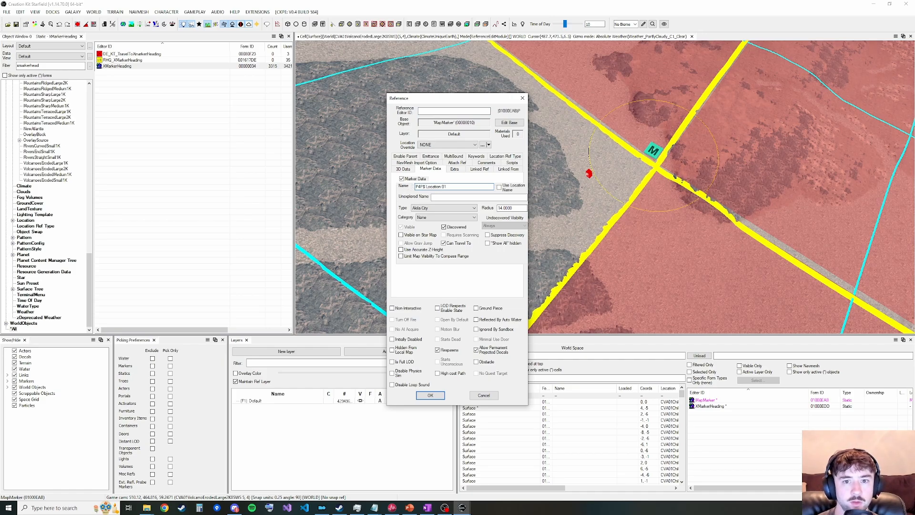
left_click(432, 397)
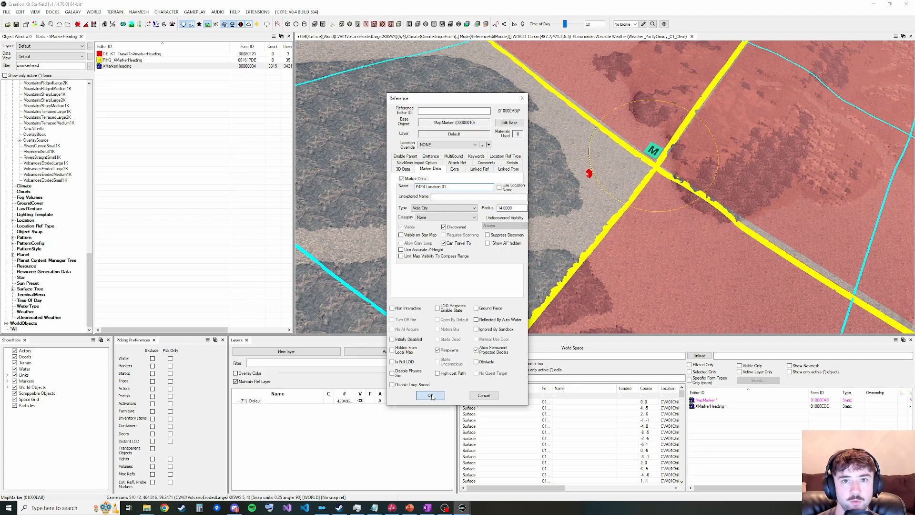
Paste a fourth map marker and heading marker pair inside the remaining corner, at cell -5, 4
mouse_move(548, 250)
middle_mouse_down("shift")
mouse_move(638, 267)
mouse_move(550, 238)
middle_mouse_up("shift")
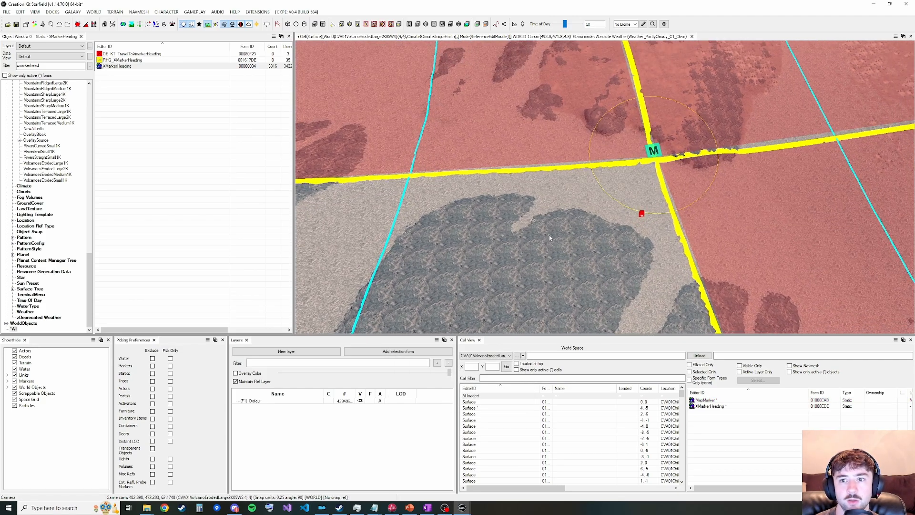
right_click_drag(550, 239, 460, 351)
key("w")
key("w")
key("w")
key("w")
key("s")
right_click(596, 204)
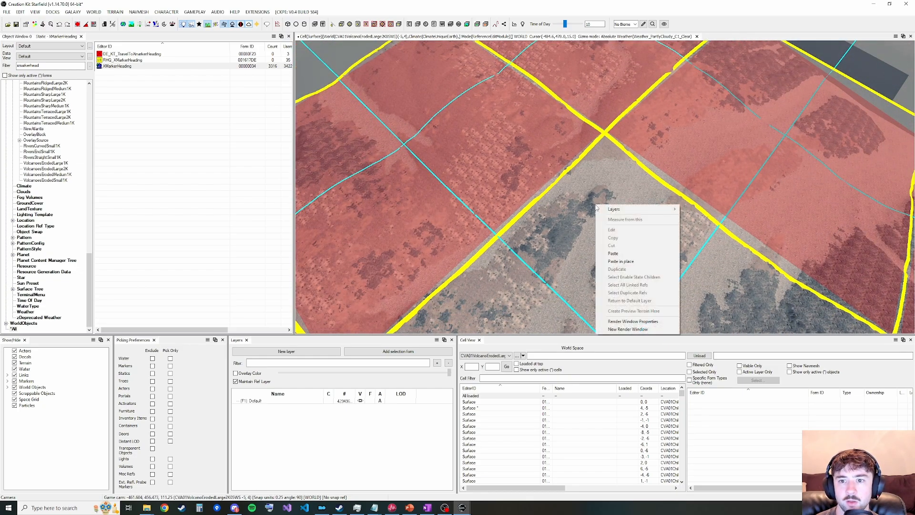
left_click(614, 252)
Settle the fourth heading marker on the ground and move the fourth map marker onto the border intersection at the corner
key("f")
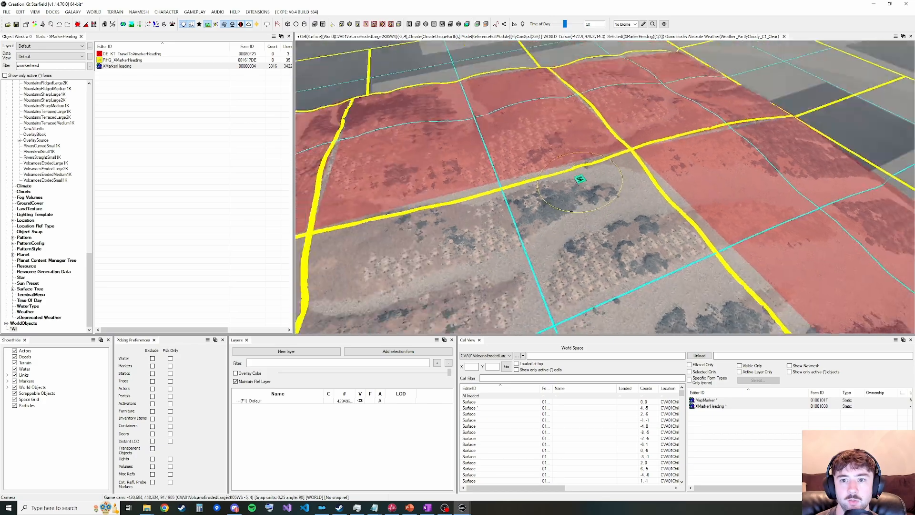
left_click(598, 191)
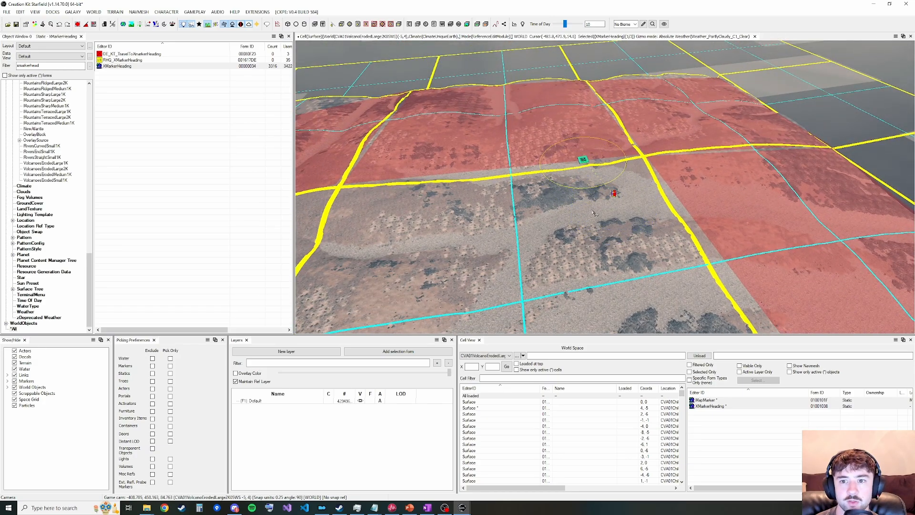
left_click(615, 194)
left_click(619, 217)
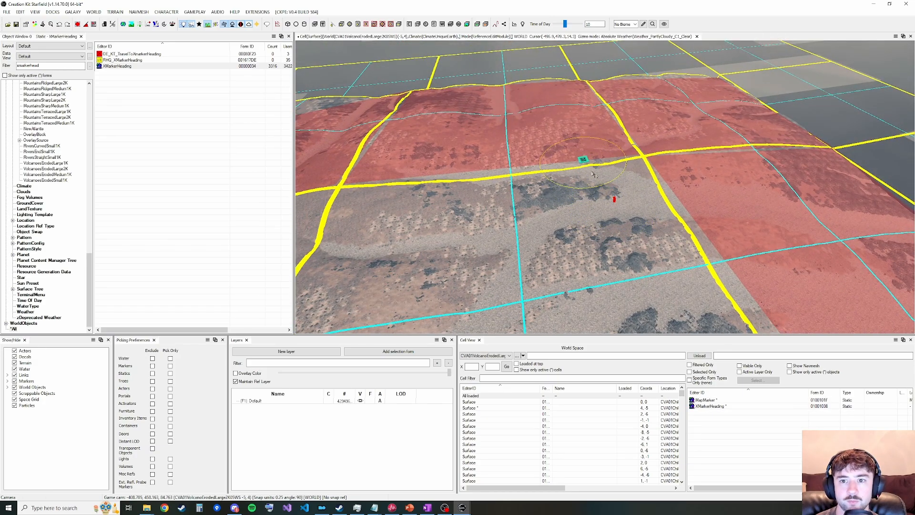
left_click_drag(583, 160, 653, 144, "shift")
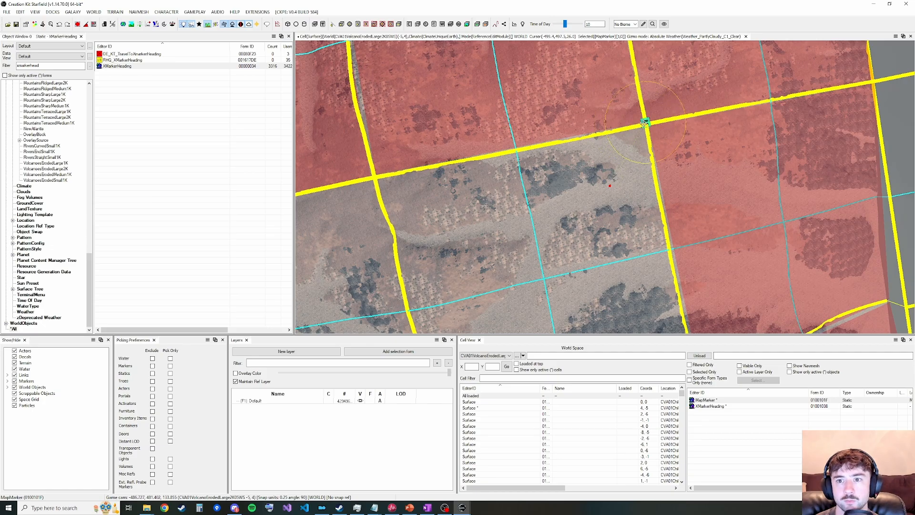
Rename the fourth map marker's marker data to N4P4 Location 01
left_click(577, 216)
double_click(576, 216)
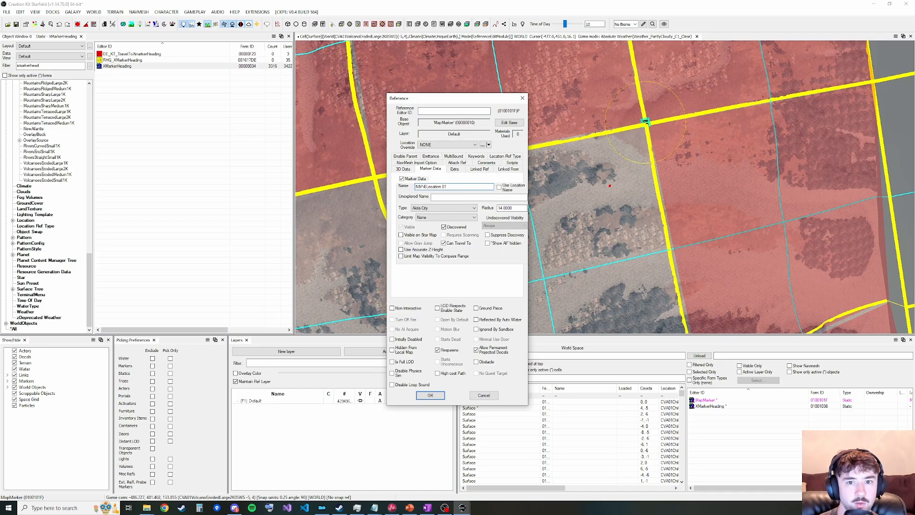
left_click(431, 395)
Paste another map marker and heading marker pair onto the crater floor, near the centre of the volcano
key("grave")
key("s")
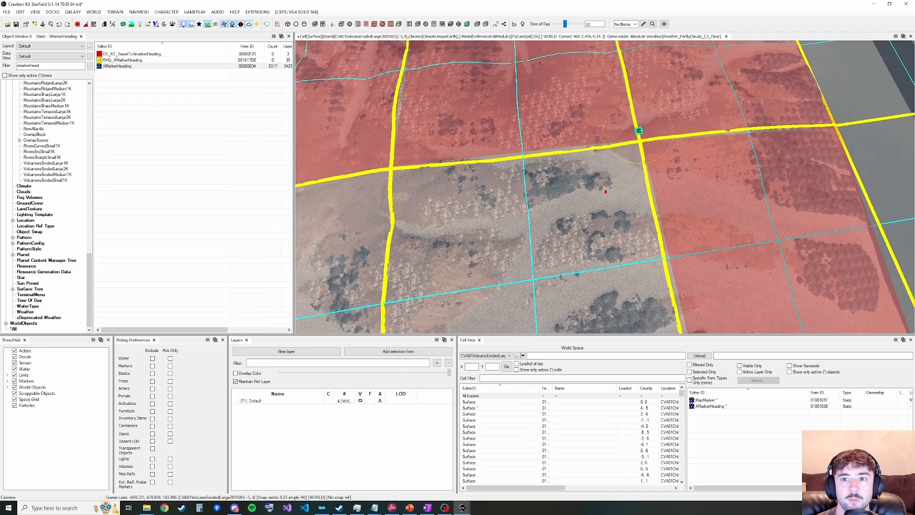
key("w")
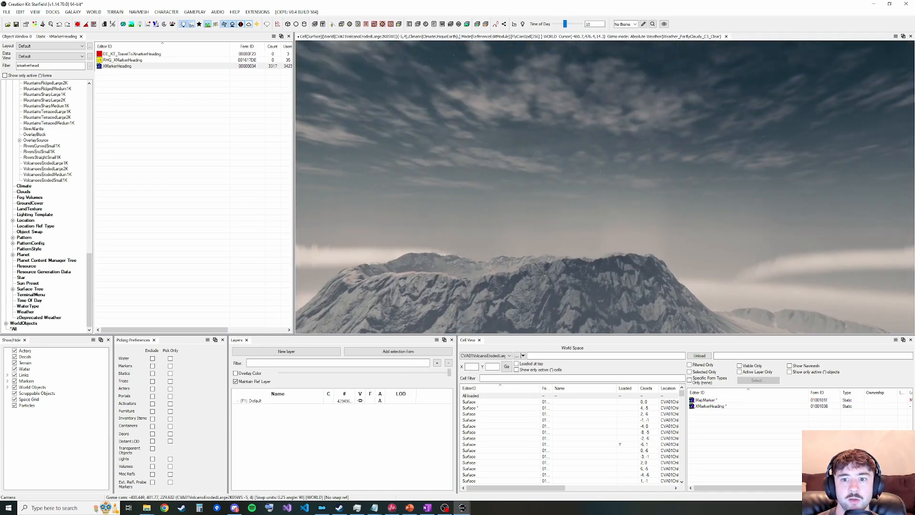
key("w")
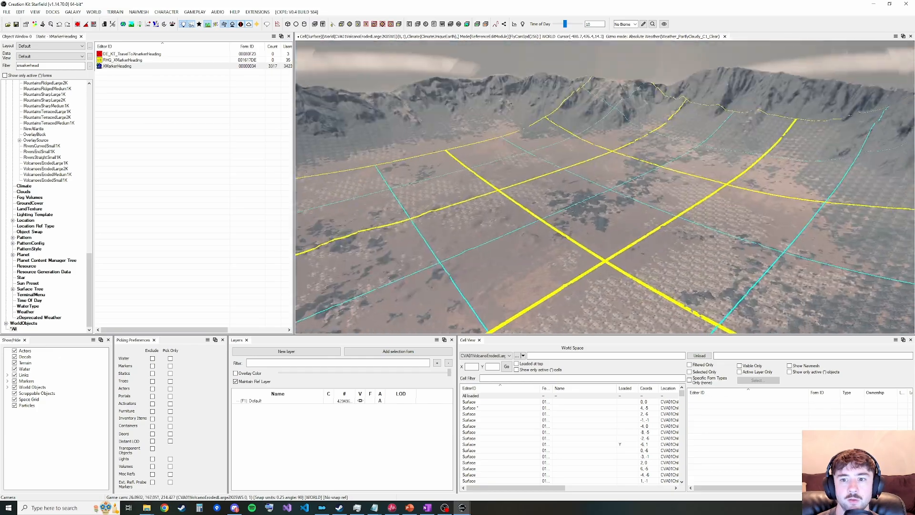
key("s")
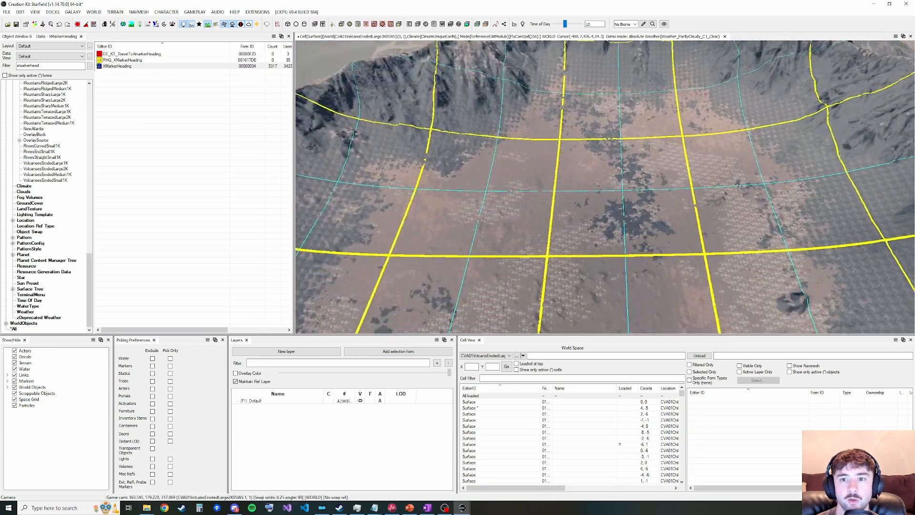
right_click(609, 262)
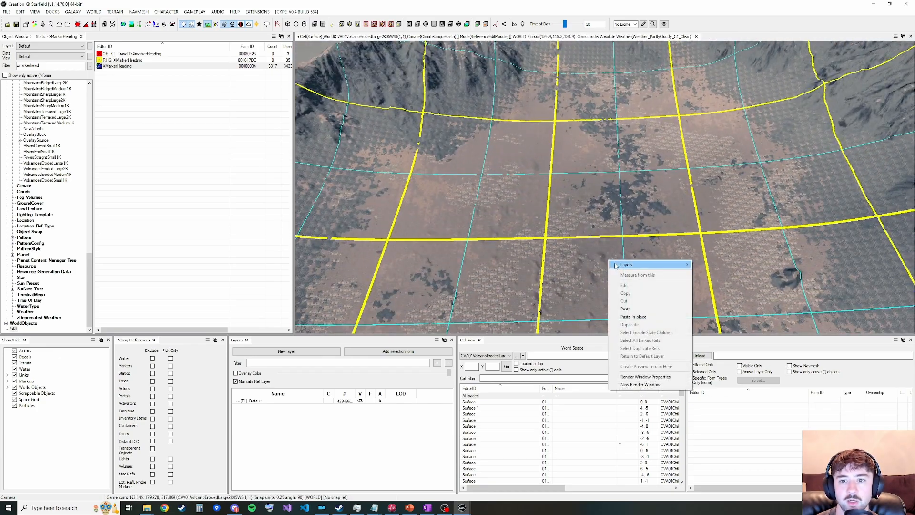
left_click(630, 311)
key("s")
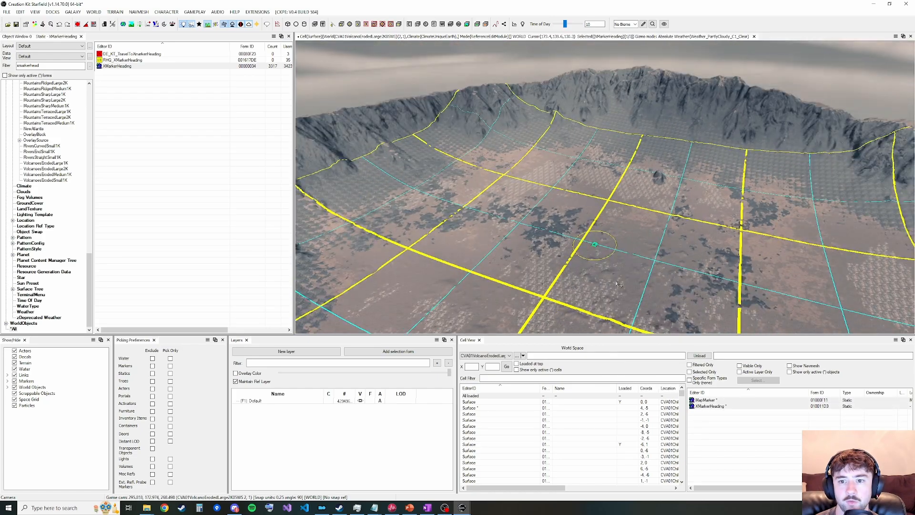
Select only the crater's heading marker and drop it onto the ground
left_click(618, 284)
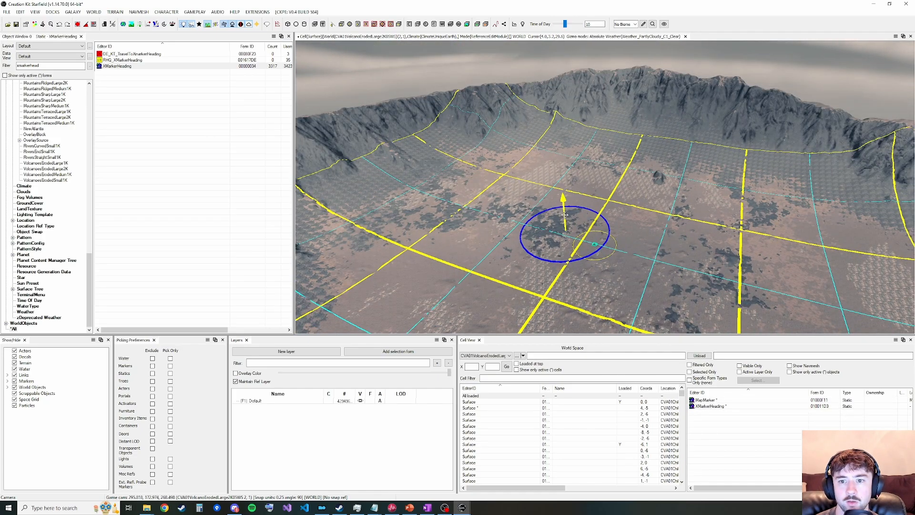
left_click(594, 244)
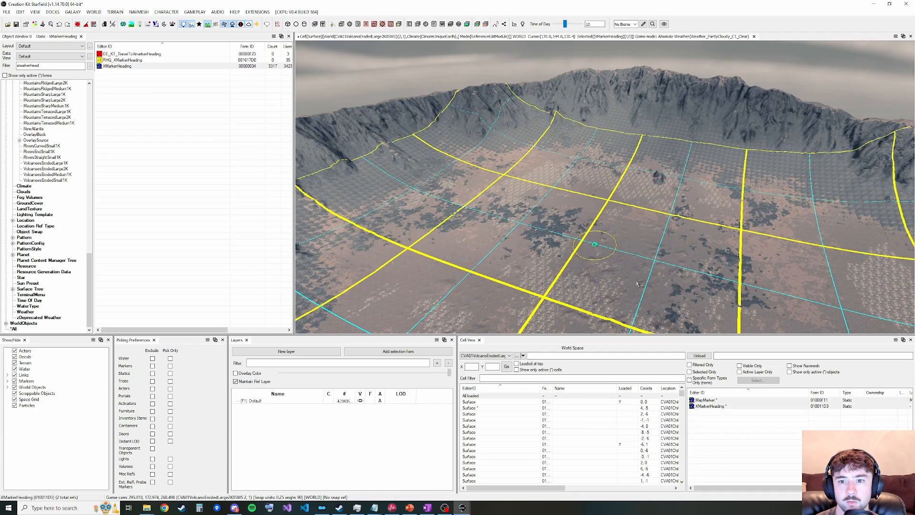
left_click(614, 292)
middle_click_drag(613, 292, 652, 289)
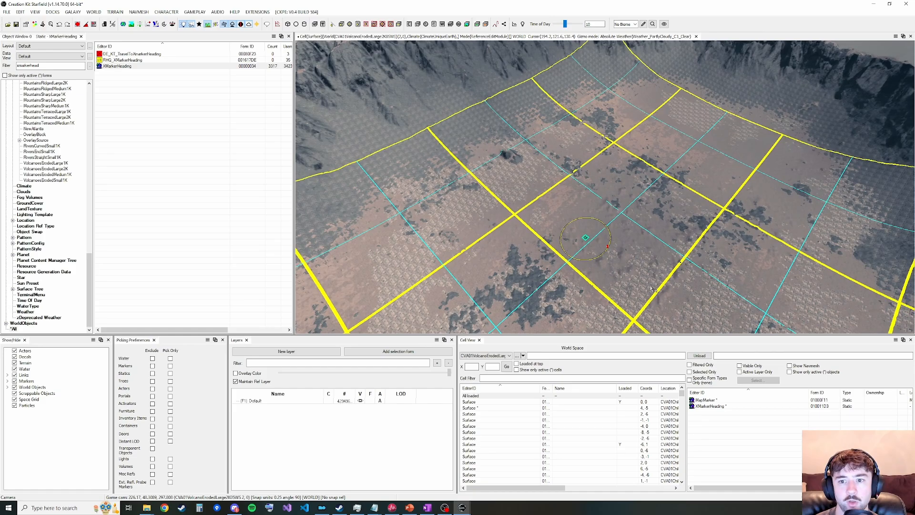
scroll(652, 288, "up", 2)
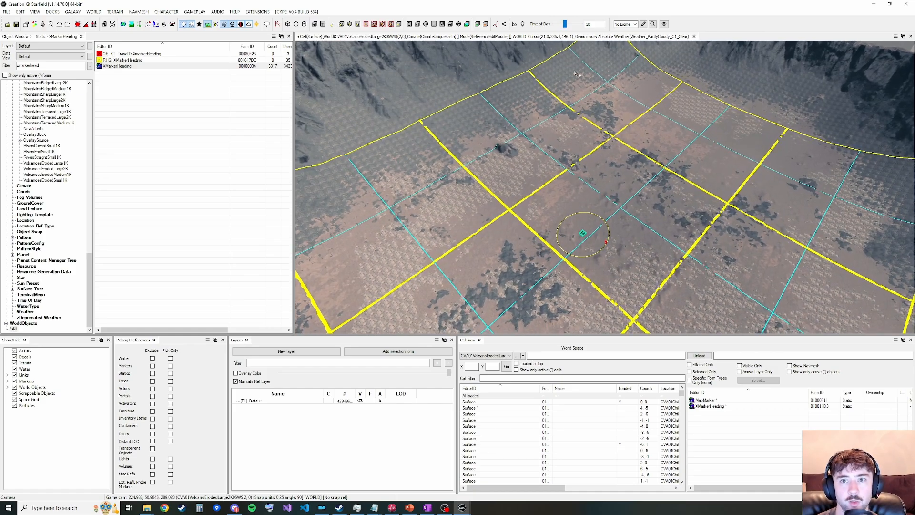
middle_click_drag(627, 242, 626, 255, "shift")
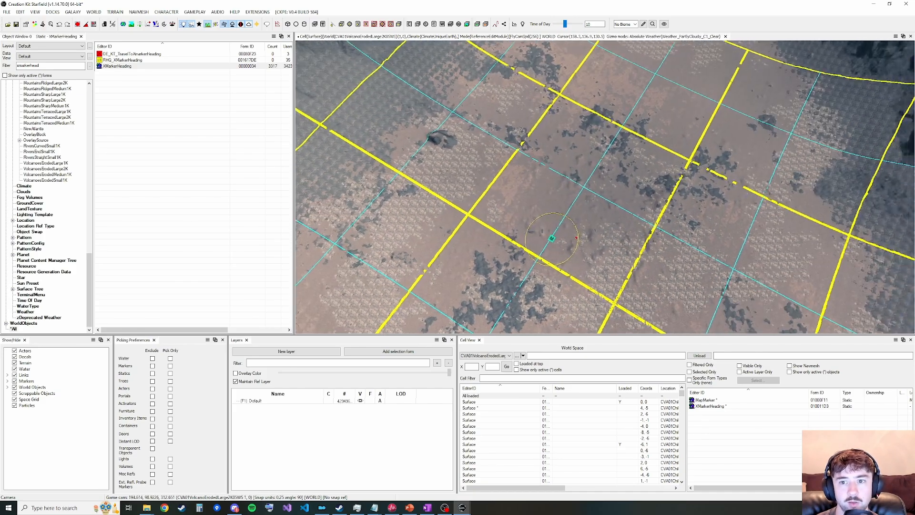
key("w")
right_click_drag(626, 255, 599, 176)
key("s")
left_click(633, 239)
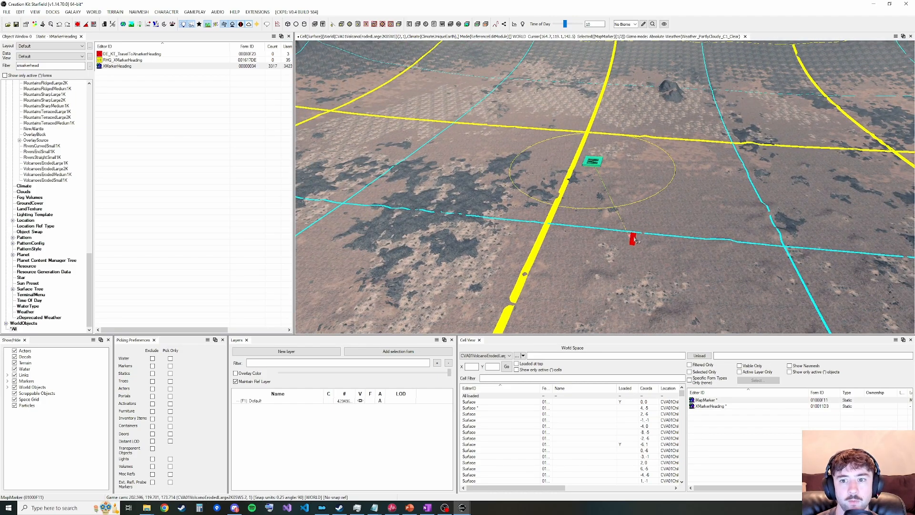
left_click(635, 239)
key("f")
Name the crater map marker Location 01, with type NASA and category Structure, and make it visible on the star map with grav jump allowed
right_click(592, 162)
left_click(613, 187)
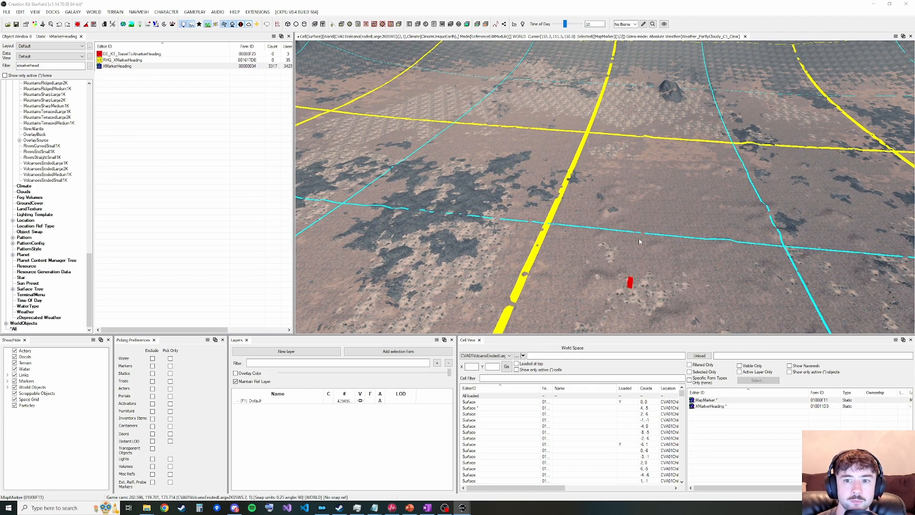
left_click_drag(450, 188, 412, 187)
left_click(415, 208)
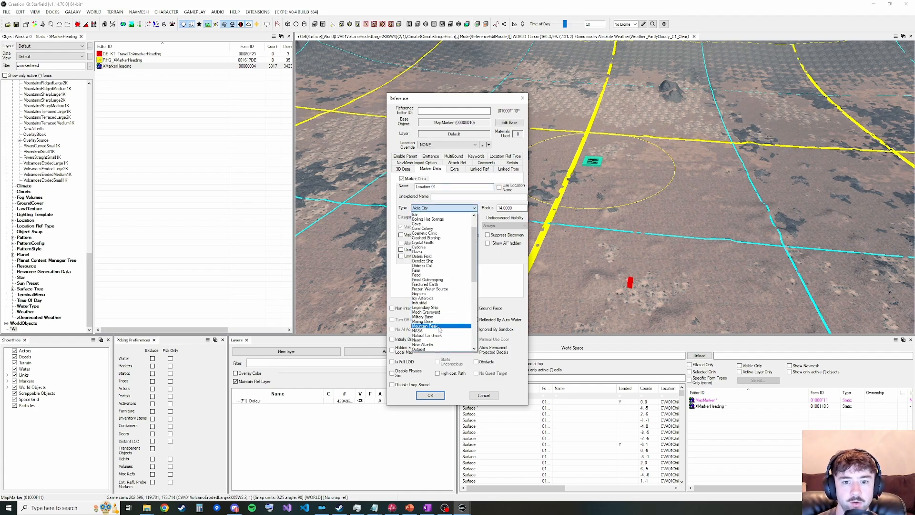
left_click(431, 344)
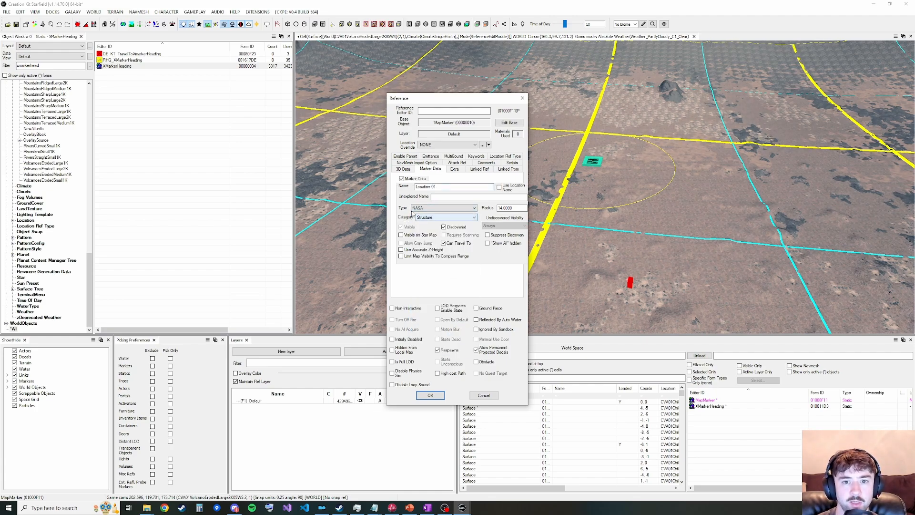
left_click(401, 235)
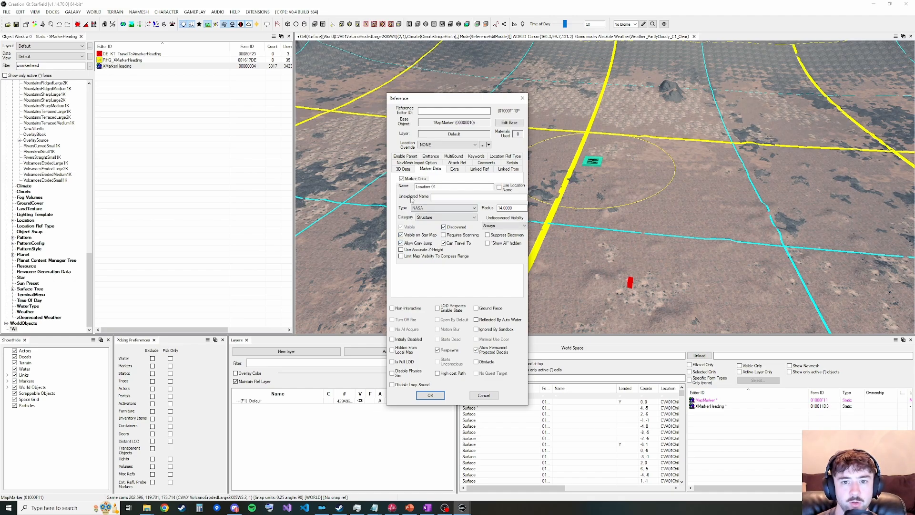
left_click(430, 395)
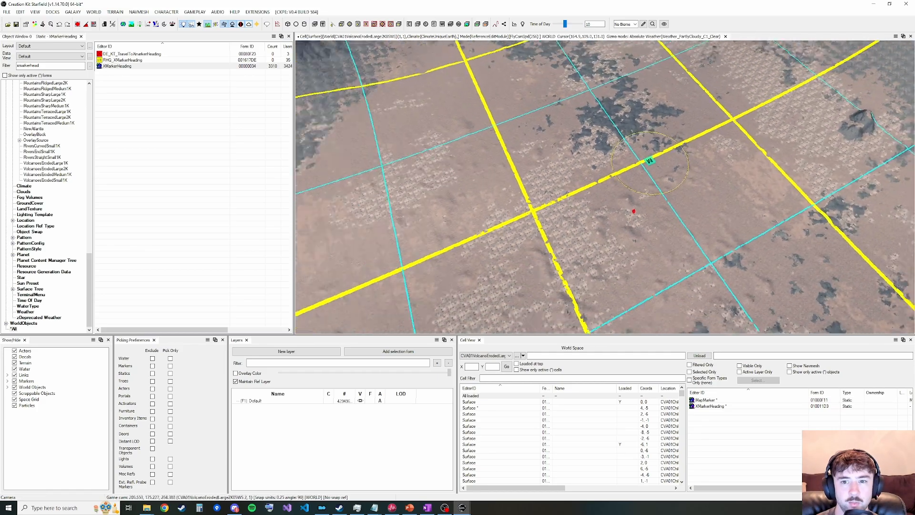
Filter the object list by landingmarker to find the ship landing markers
key("d")
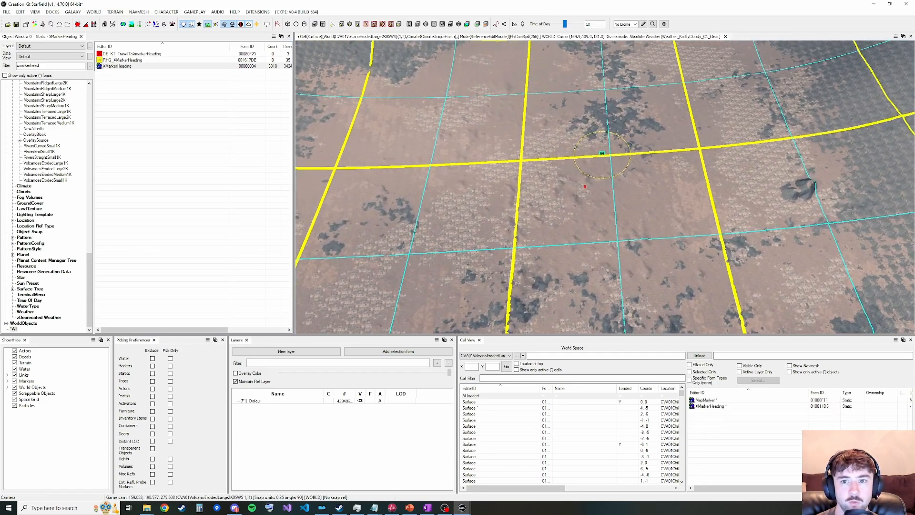
key("d")
double_click(50, 69)
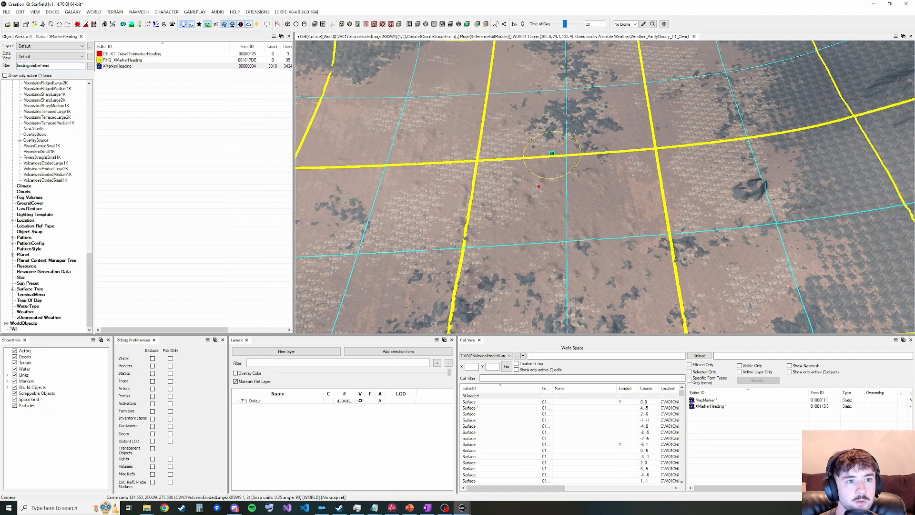
key("Right")
key("Right")
key("Right")
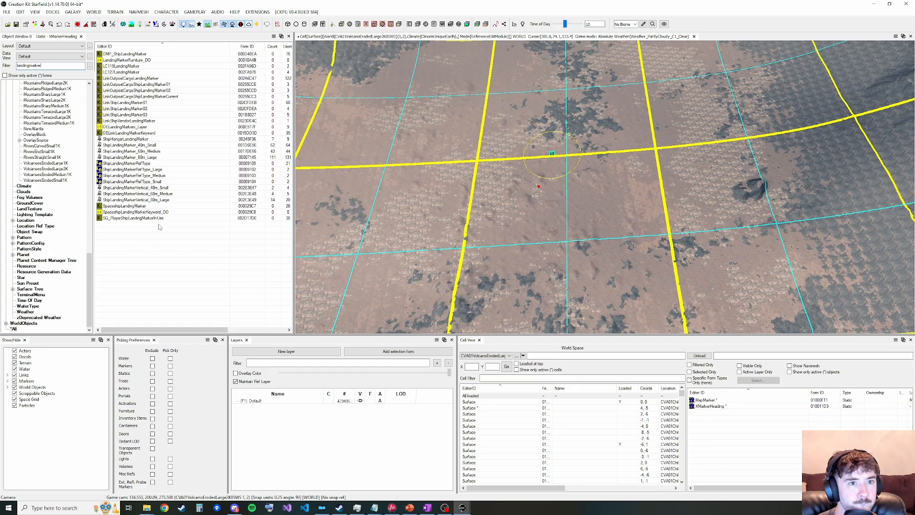
Place a ShipLandingMarkerVertical_80m_Large on the crater floor near the map marker and settle it on the ground
right_click(128, 199)
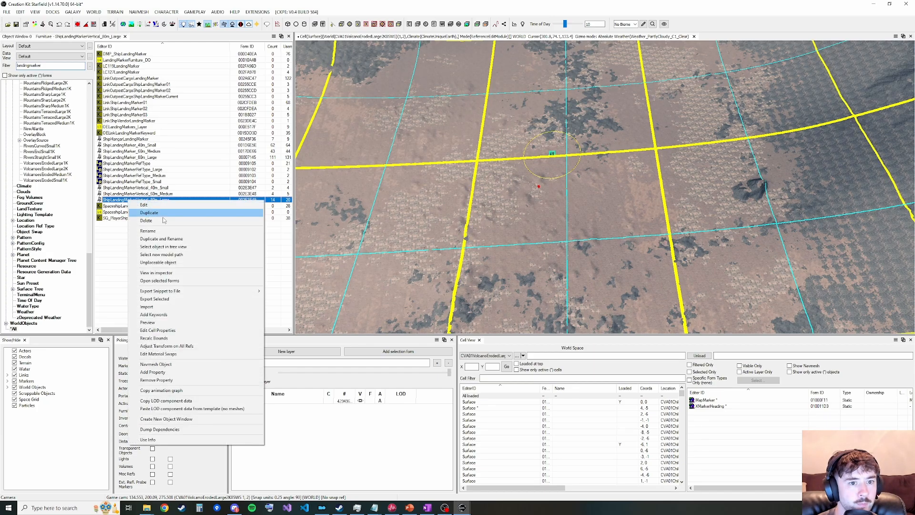
left_click(158, 316)
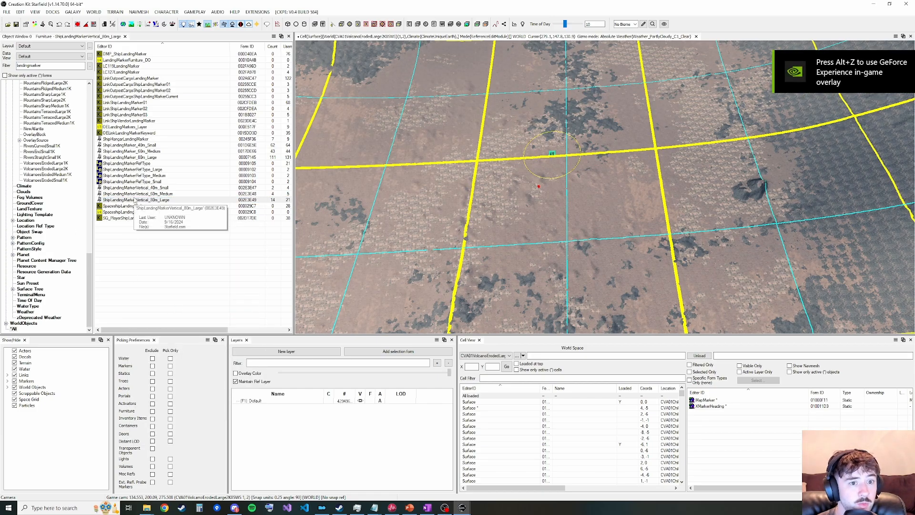
mouse_move(452, 262)
left_mouse_down()
mouse_move(468, 250)
mouse_move(572, 267)
left_mouse_up()
key("f")
Shift the large vertical ship landing marker across the crater floor, farther away from the map marker
key("shift")
left_click(411, 296)
key("shift")
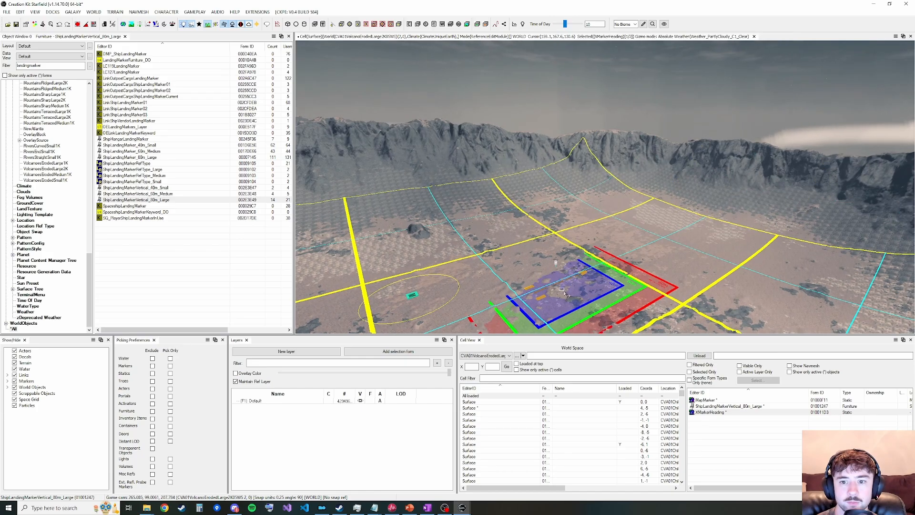
key("d")
left_click_drag(613, 306, 683, 323)
key("shift")
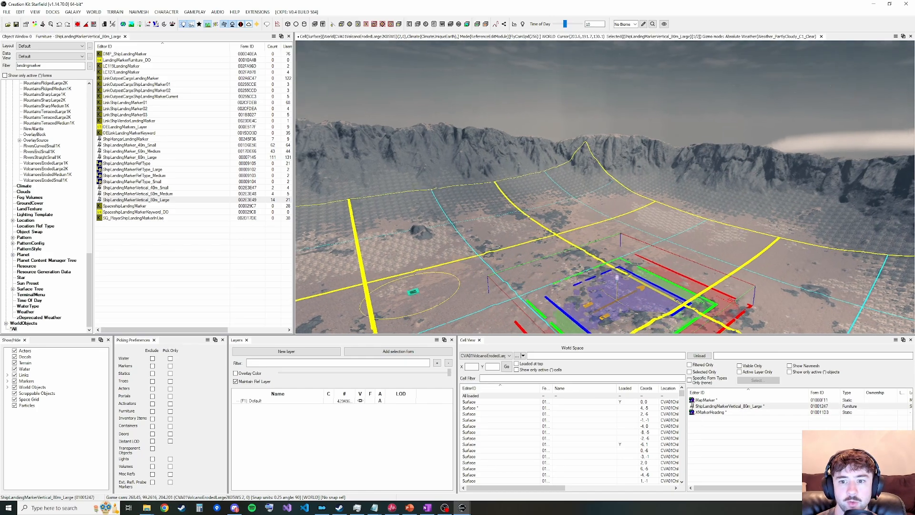
Link the crater map marker to the ShipLandingMarkerVertical_80m_Large reference, leaving the link keyword as NONE
left_click(629, 172)
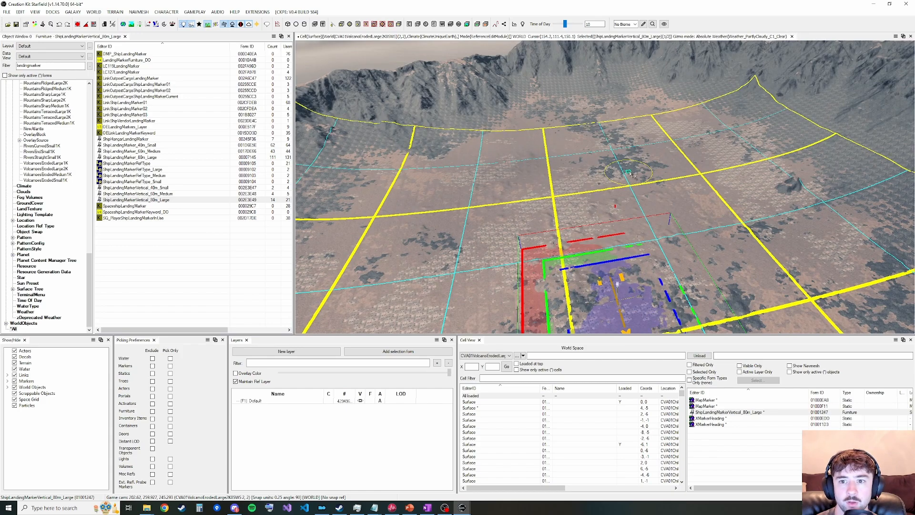
right_click(631, 174)
left_click(648, 197)
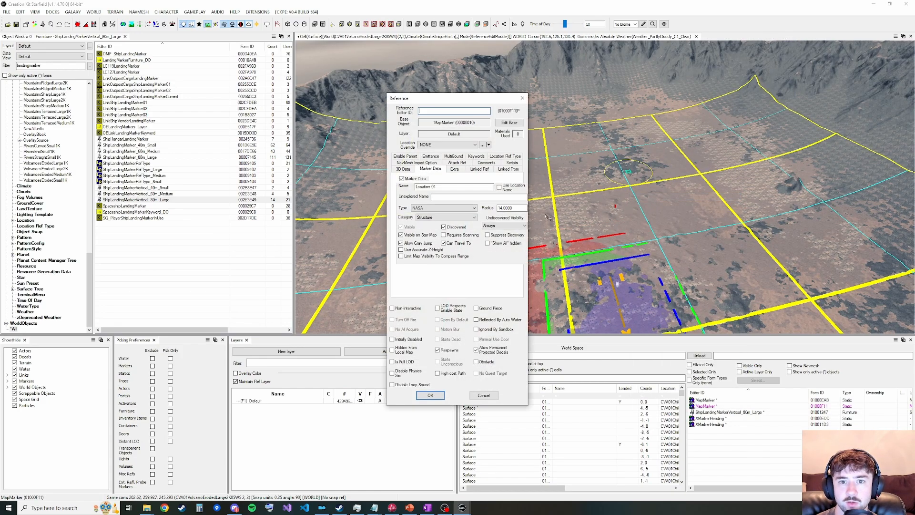
left_click(480, 169)
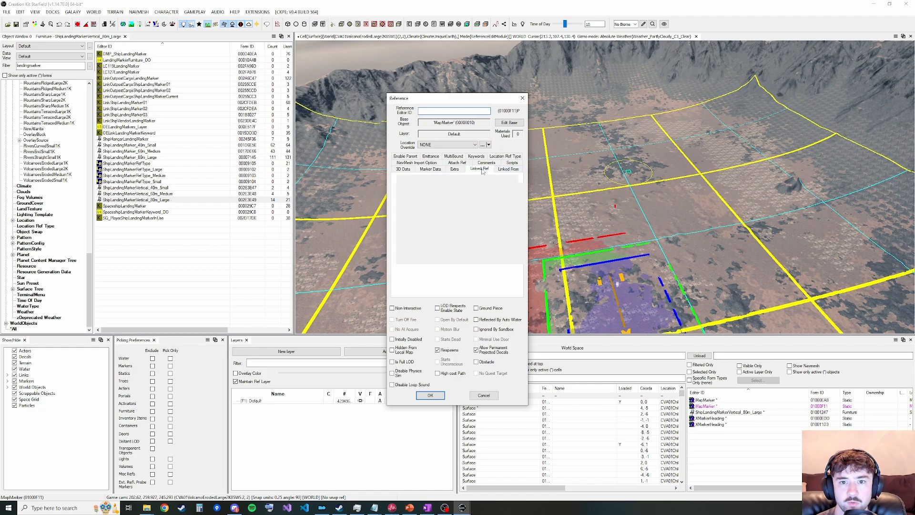
right_click(436, 209)
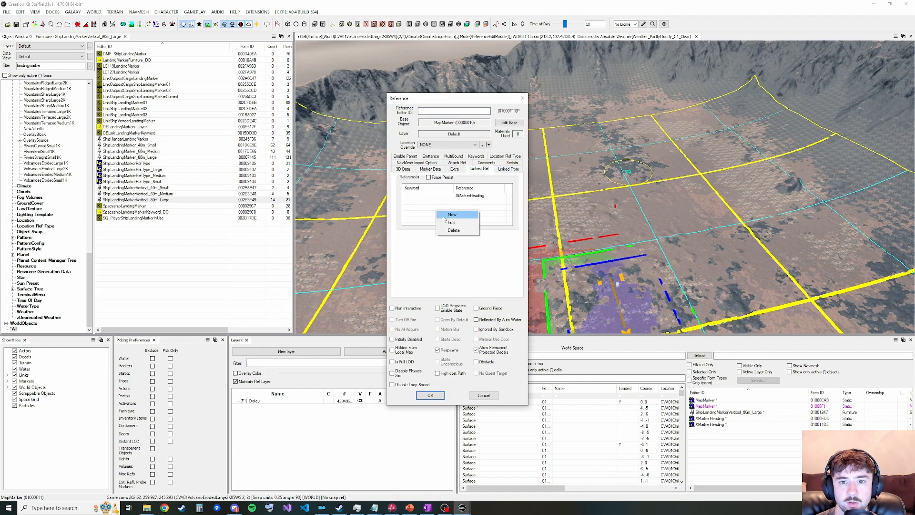
left_click(447, 215)
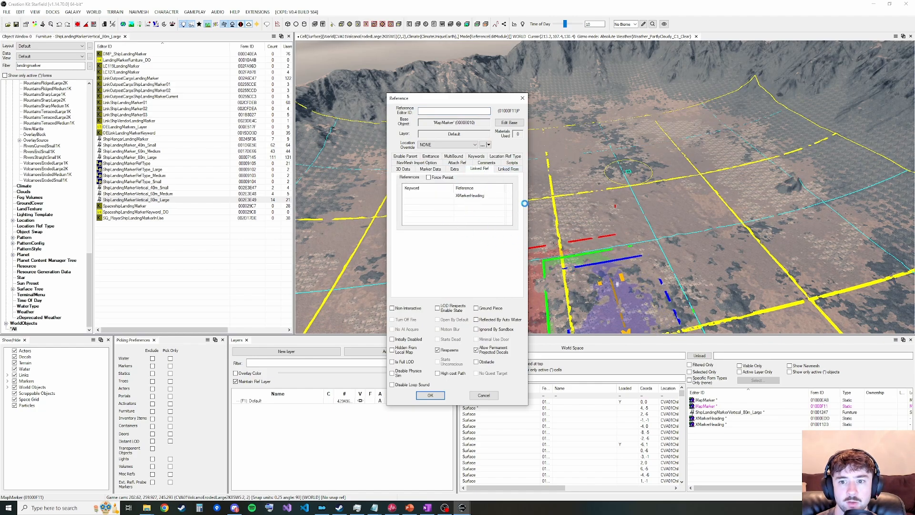
left_click(441, 124)
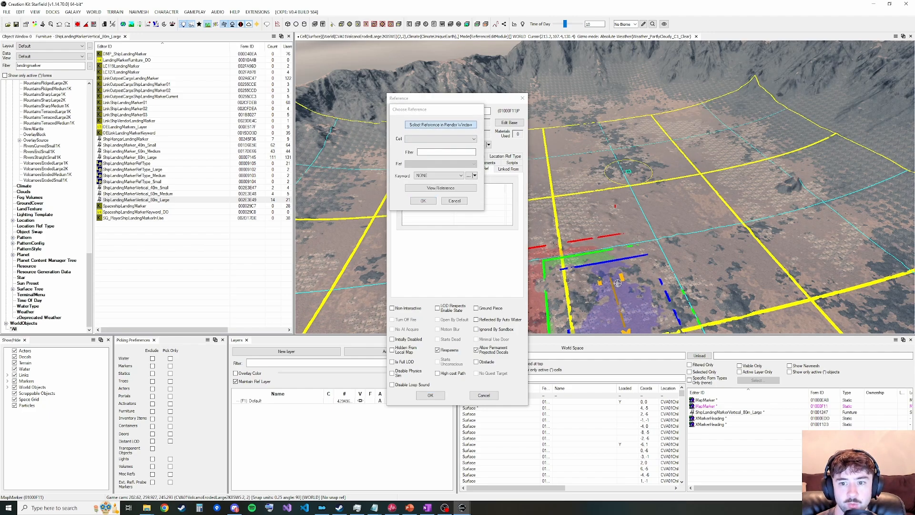
left_click(618, 283)
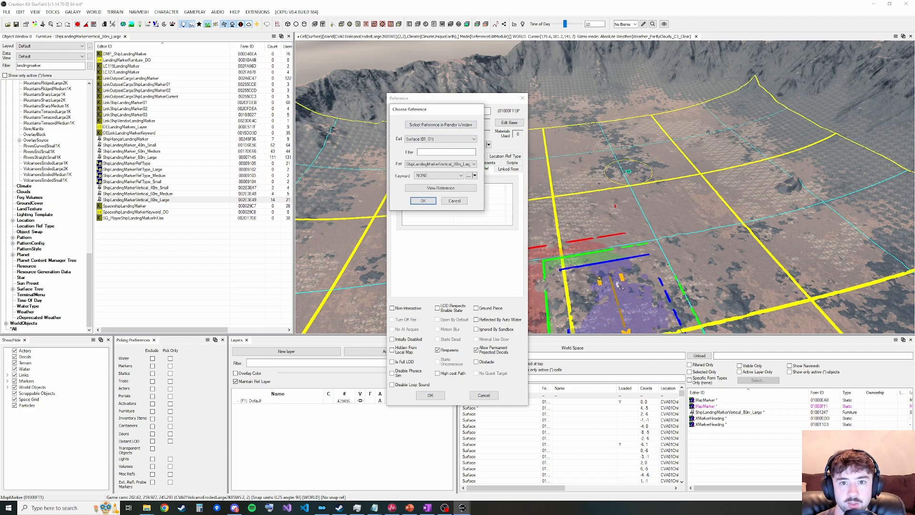
left_click(427, 201)
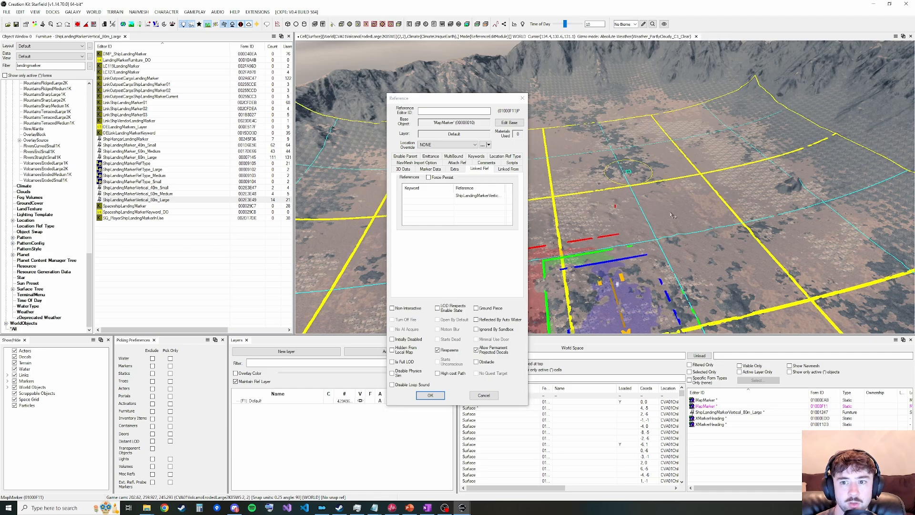
middle_click_drag(634, 227, 725, 203)
right_click_drag(628, 172, 706, 173)
middle_click_drag(628, 172, 683, 210)
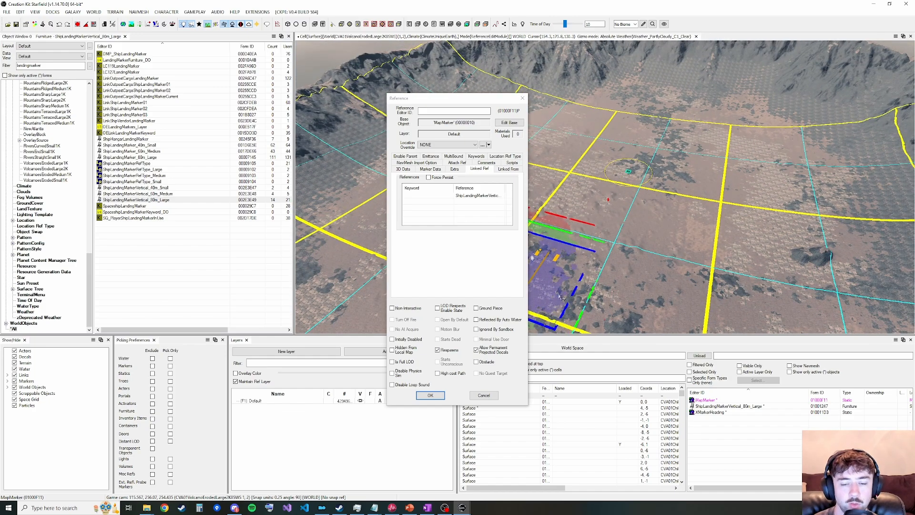
left_click(430, 395)
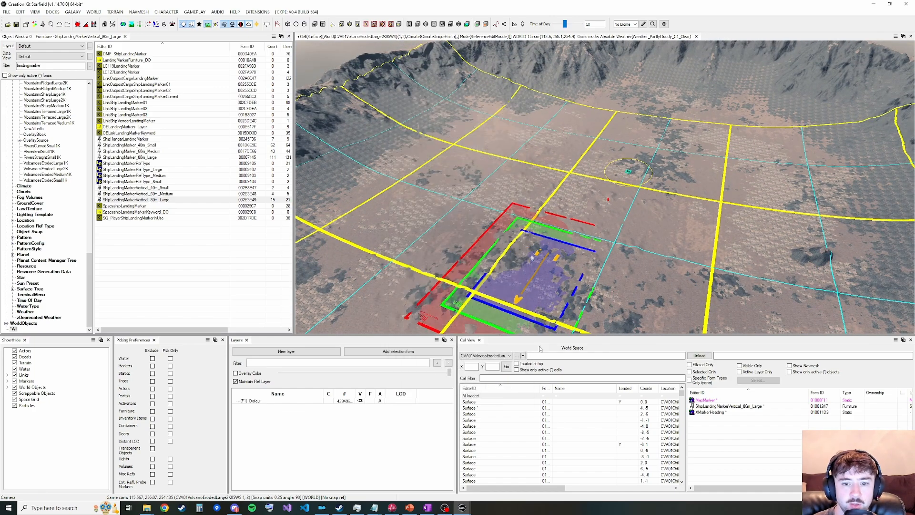
Save the plugin in the Data folder under the file name Tutorial_Block_Pattern_02
middle_click_drag(672, 217, 676, 214)
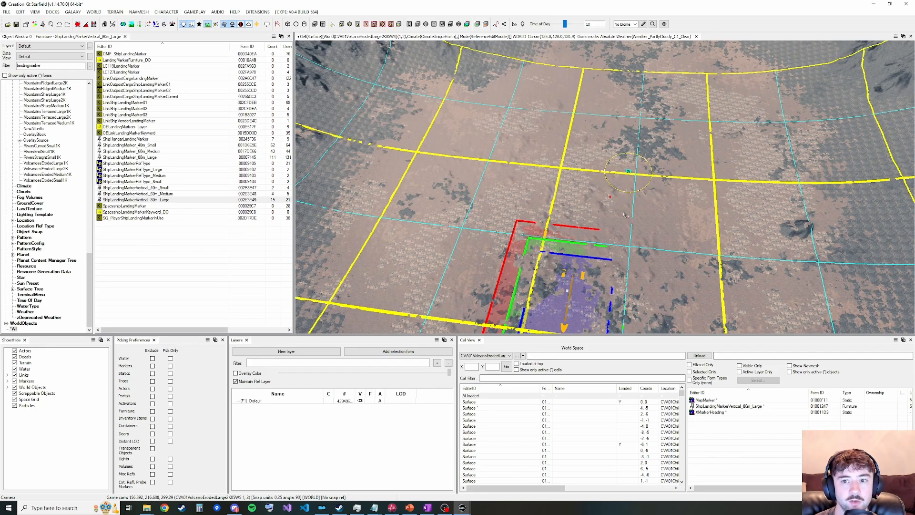
middle_click_drag(629, 173, 601, 173, "shift")
middle_click_drag(621, 205, 622, 211, "shift")
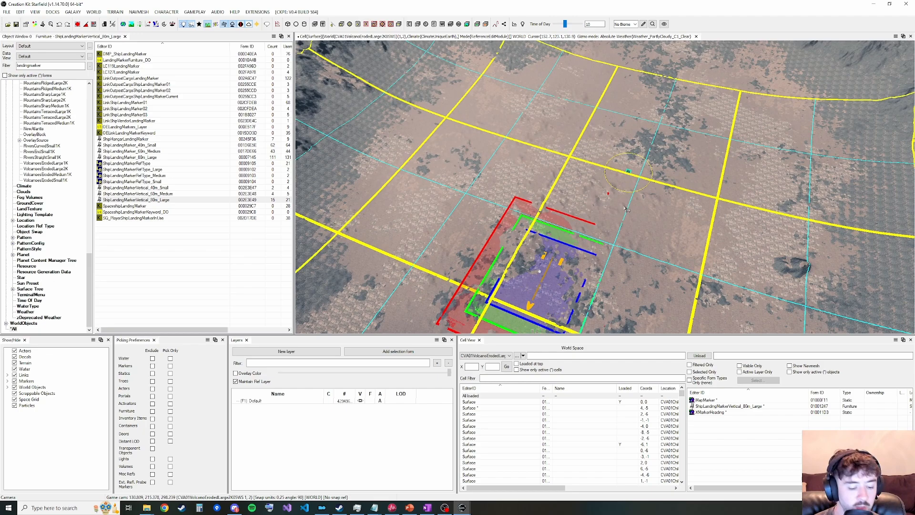
key("ctrl+s")
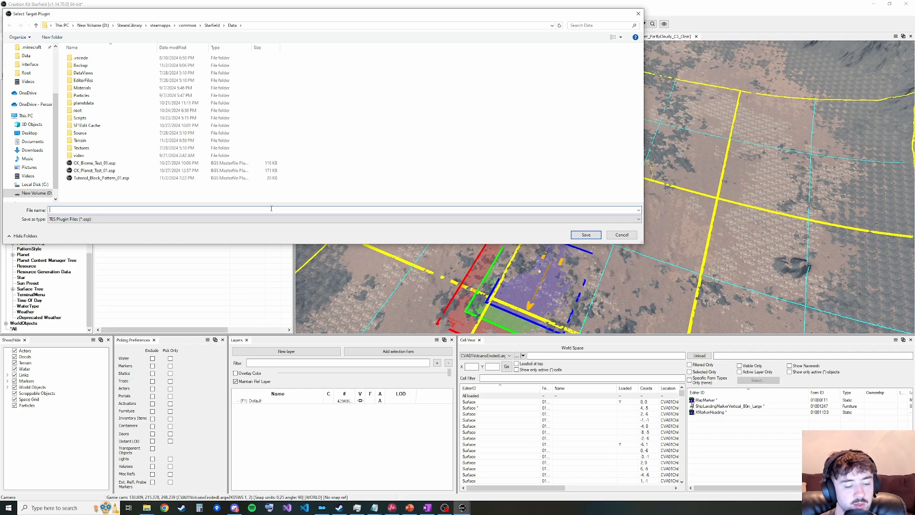
type("Tutorial")
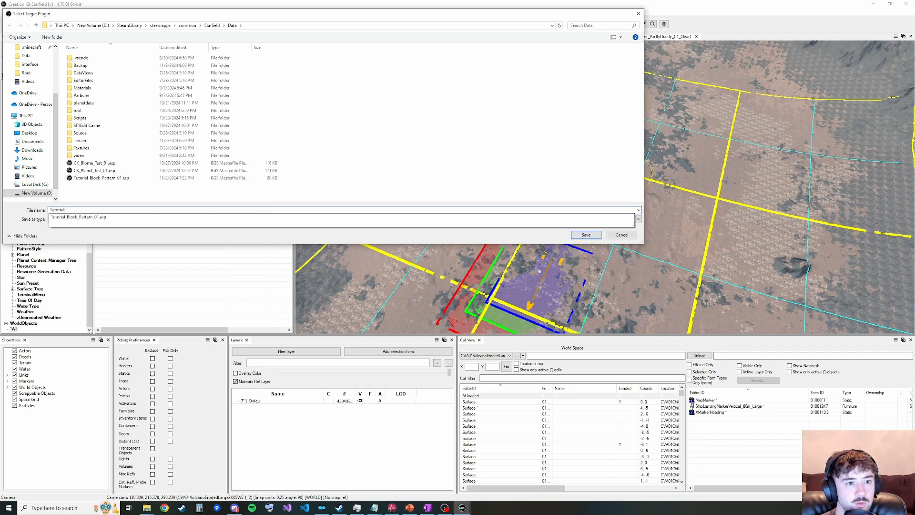
type("_Block_Pattern_")
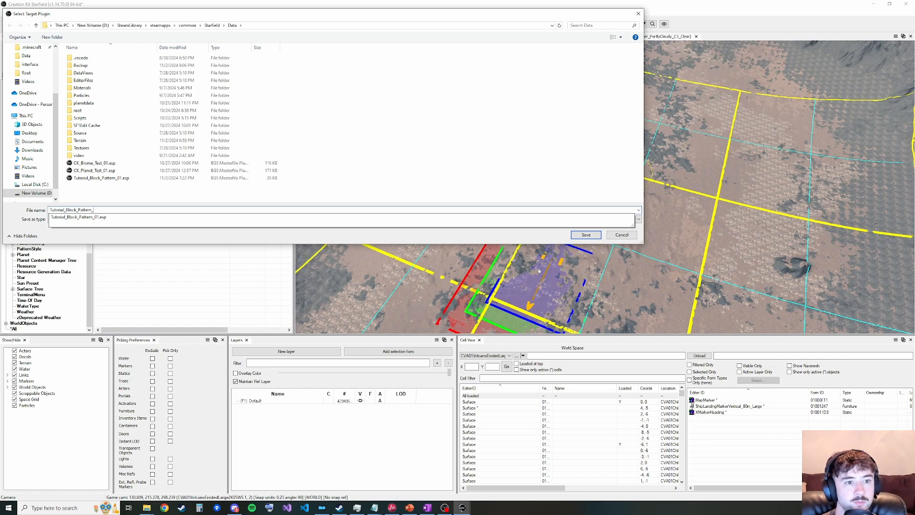
type("02")
key("Return")
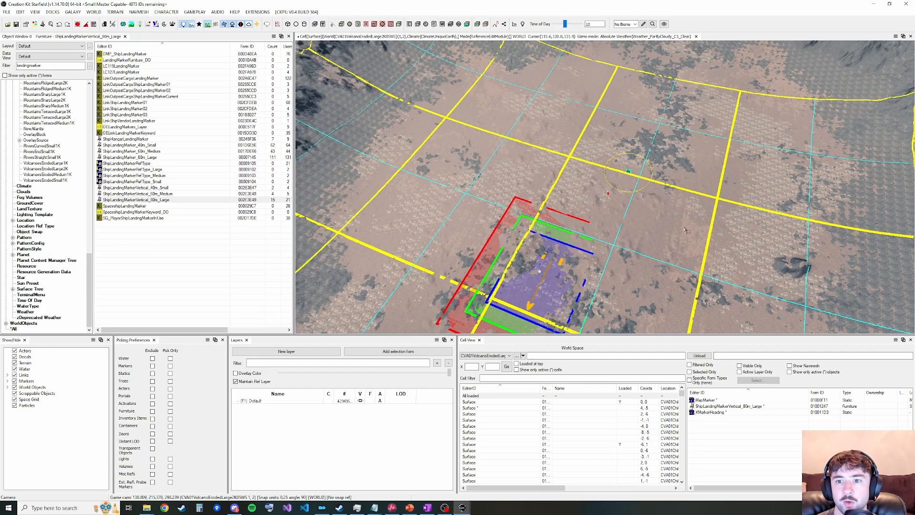
Return to the Block category under WorldData and clear the landingmarker filter from the object list
key("grave")
key("s")
key("grave")
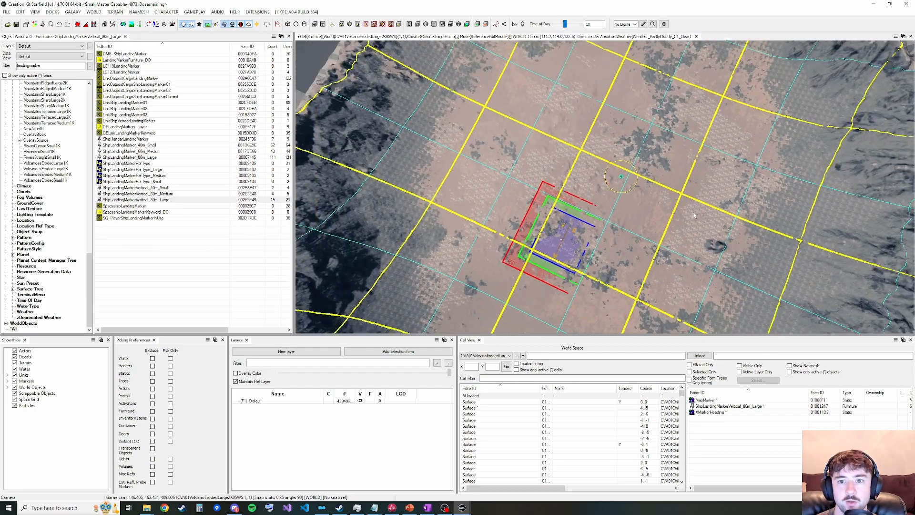
left_click_drag(89, 270, 87, 105)
left_click(23, 140)
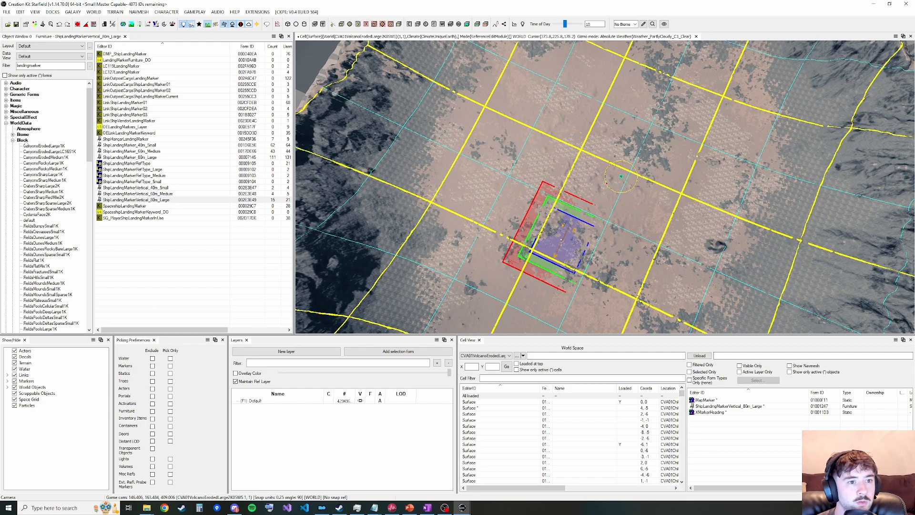
scroll(81, 182, "down", 12)
left_click_drag(89, 183, 90, 243)
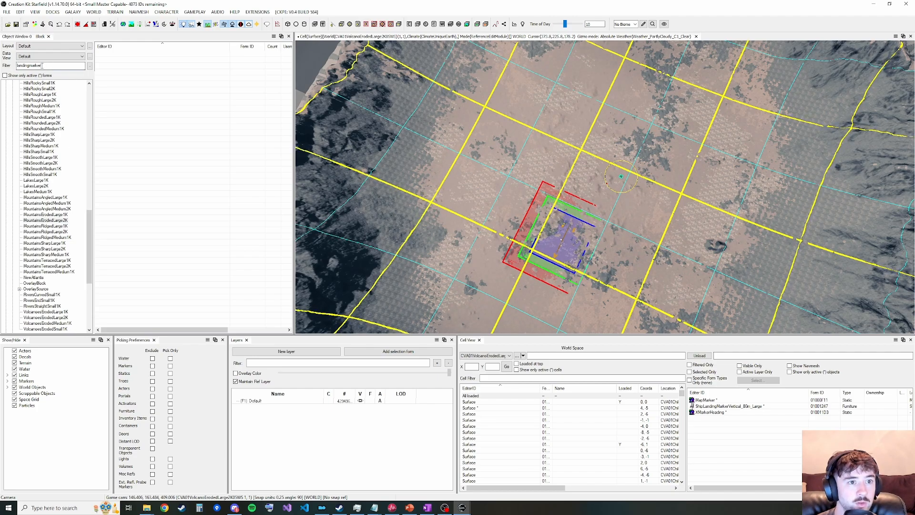
left_click_drag(45, 66, 10, 67)
key("BackSpace")
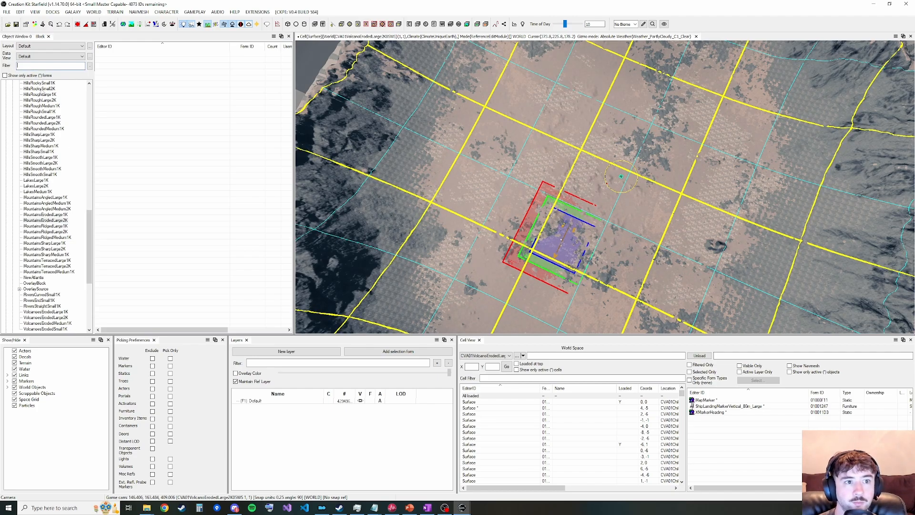
Preview the MountainsErodedLarge2K04 block and survey its mountain terrain from above
left_click(52, 215)
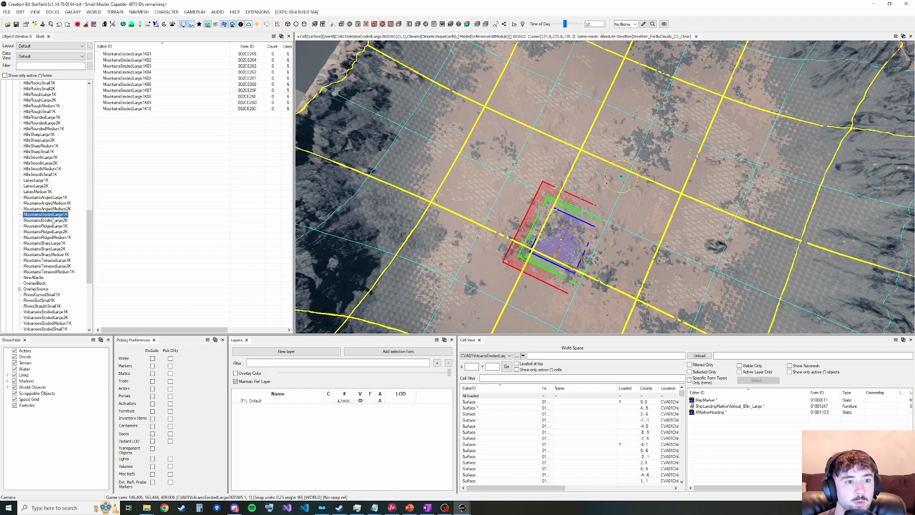
left_click(53, 220)
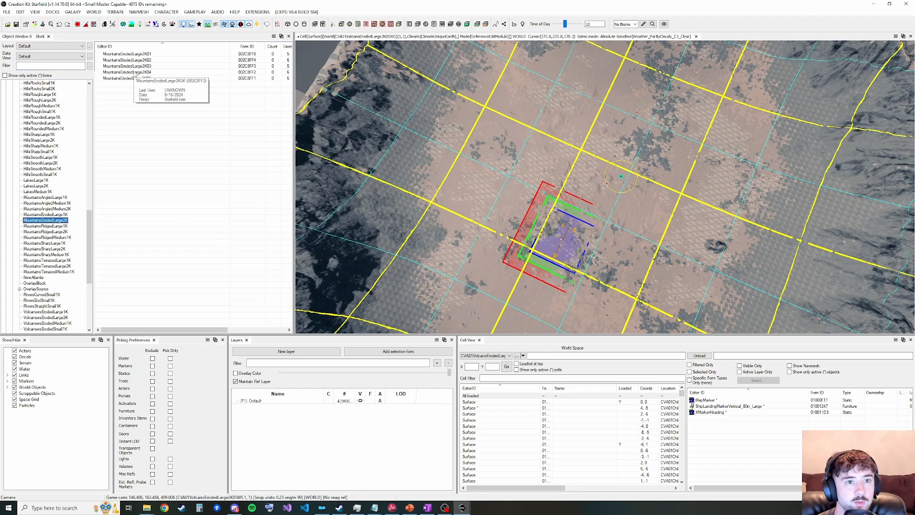
right_click(135, 72)
left_click(146, 163)
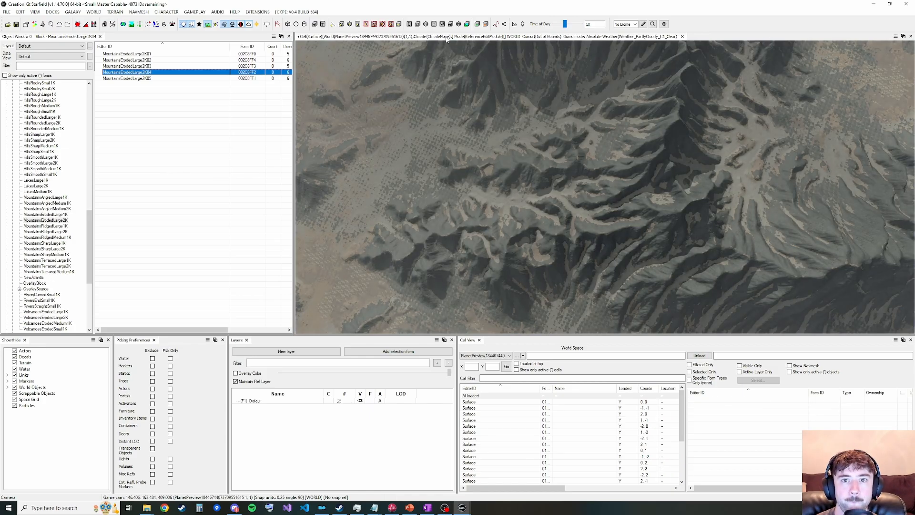
key("b")
key("grave")
key("w")
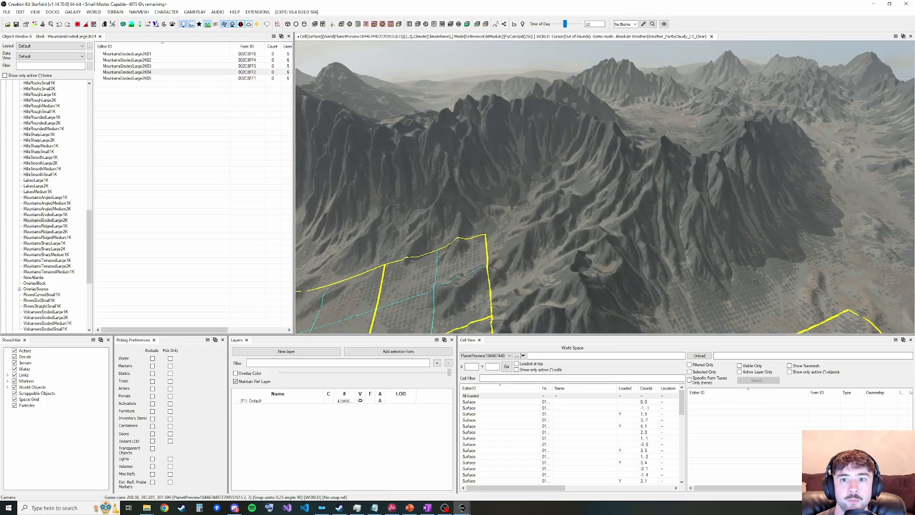
key("s")
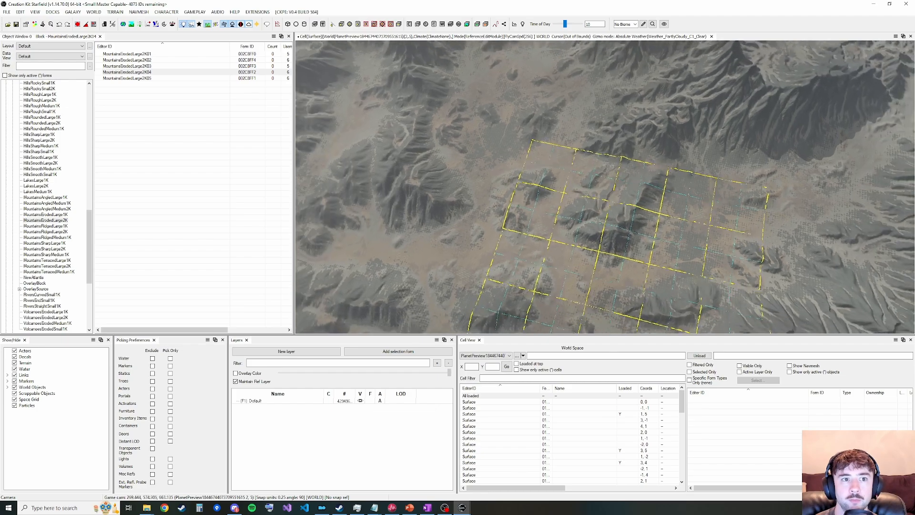
key("grave")
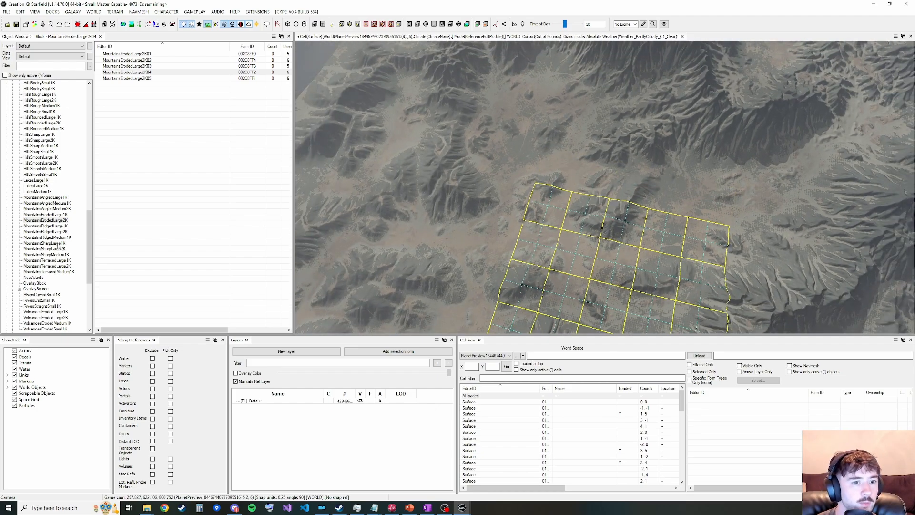
Preview the VolcanoesErodedLarge1K04 block and examine its craters and slopes
scroll(61, 262, "down", 5)
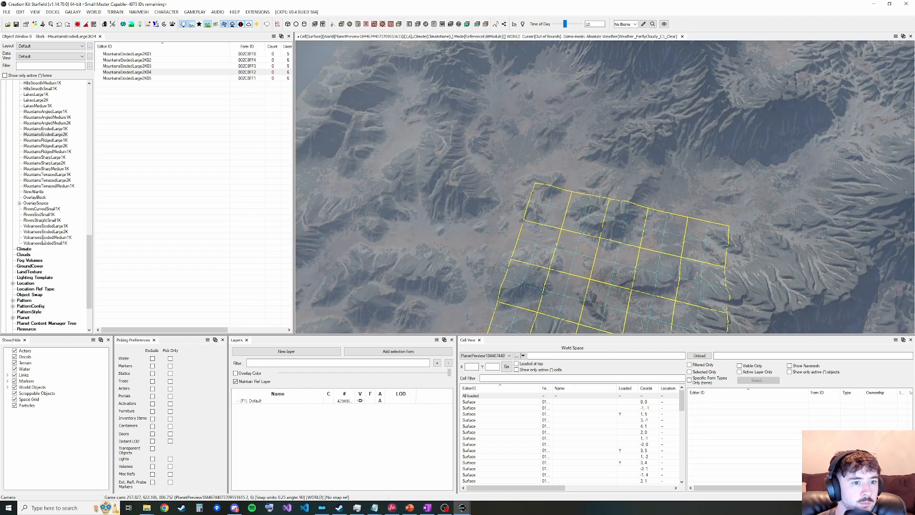
left_click(44, 226)
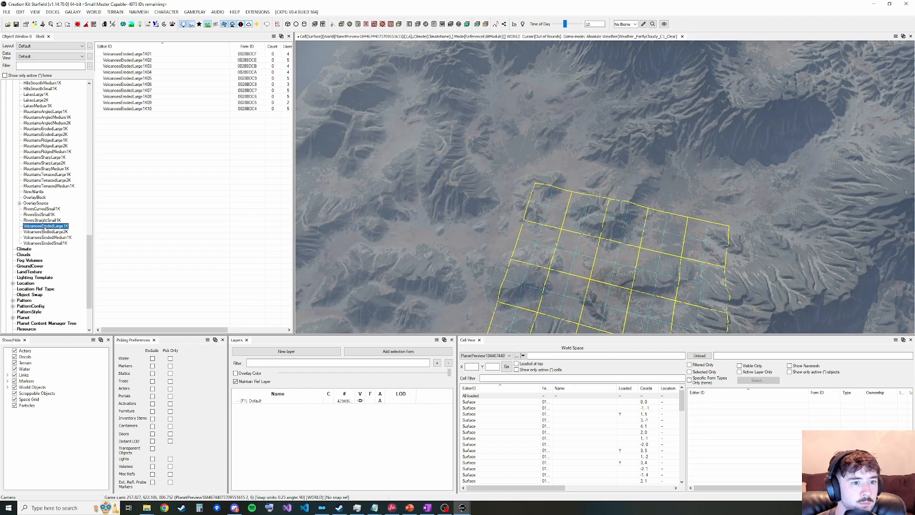
right_click(130, 72)
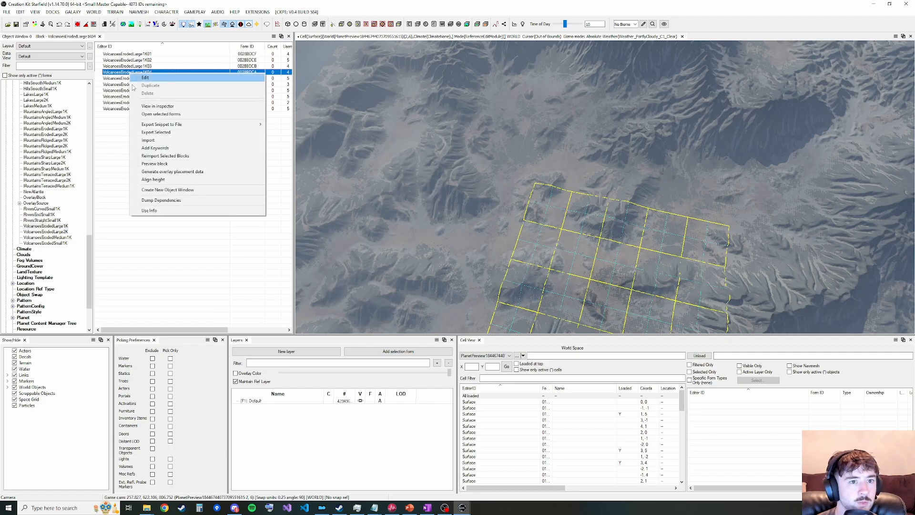
left_click(135, 163)
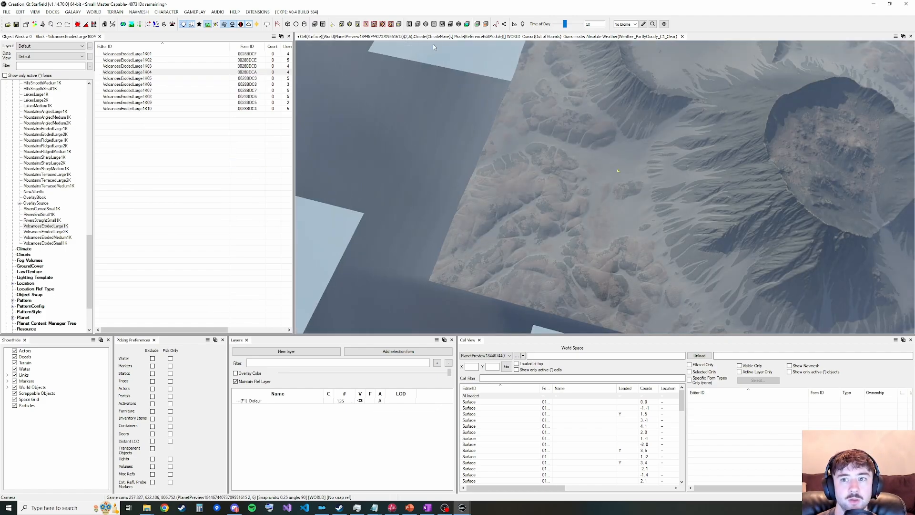
key("grave")
key("a")
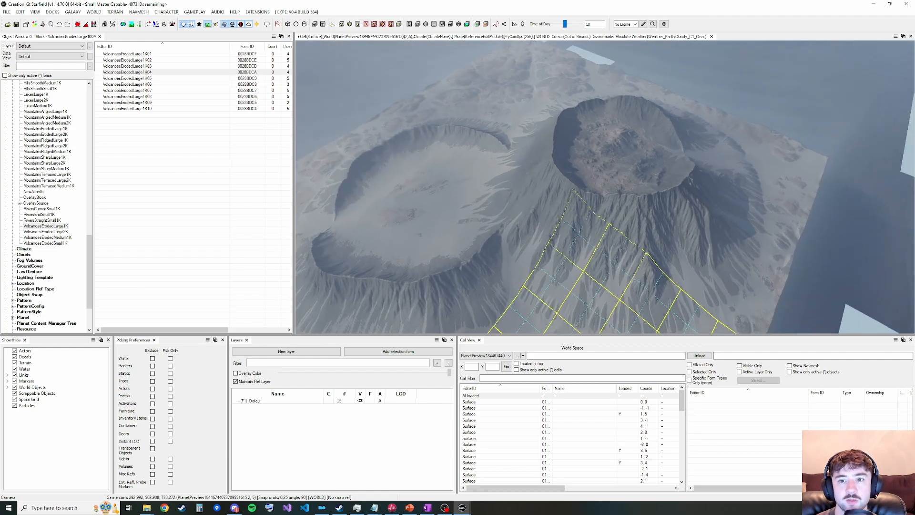
key("s")
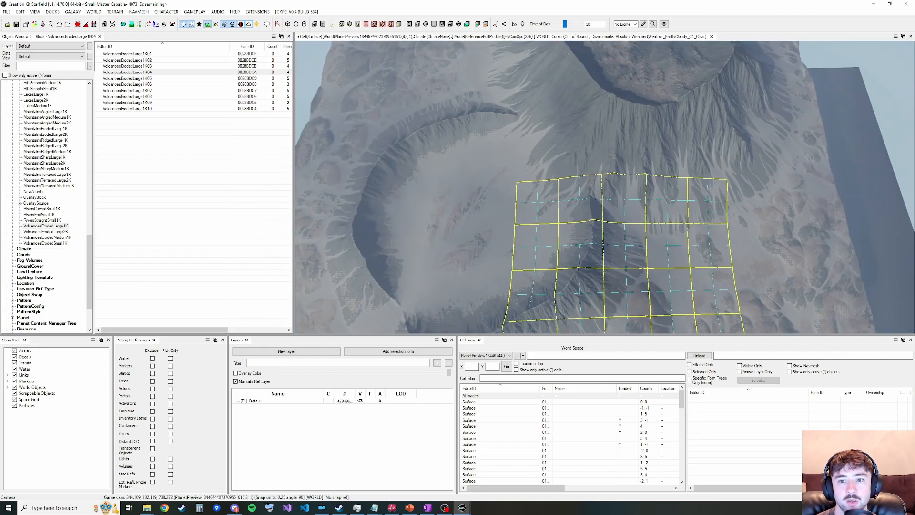
key("grave")
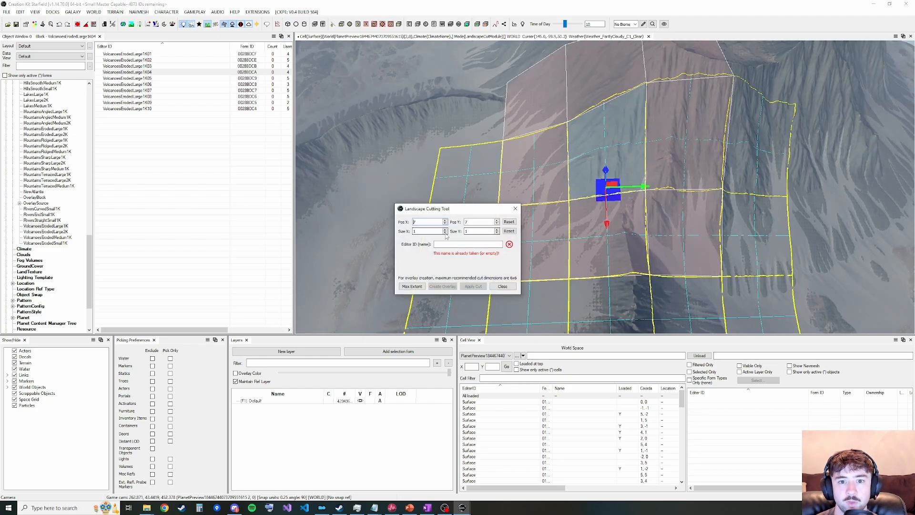
key("Tab")
type("2")
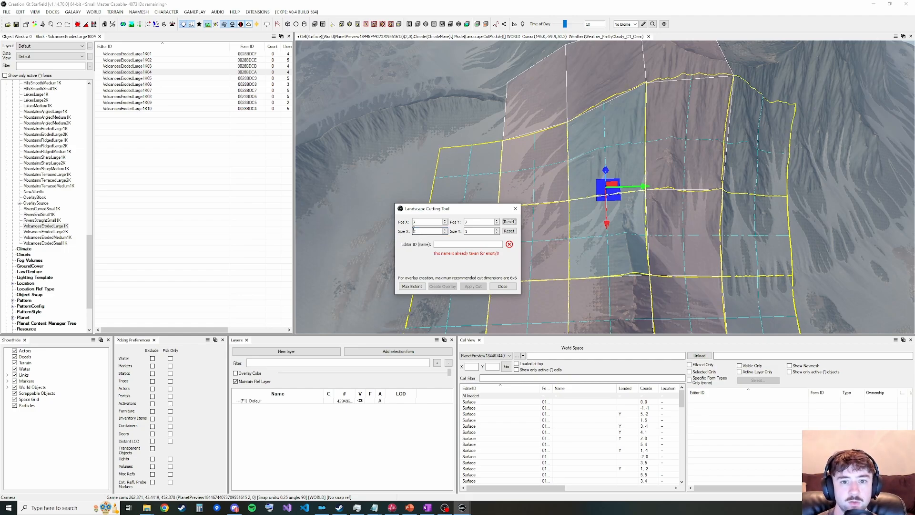
type("0")
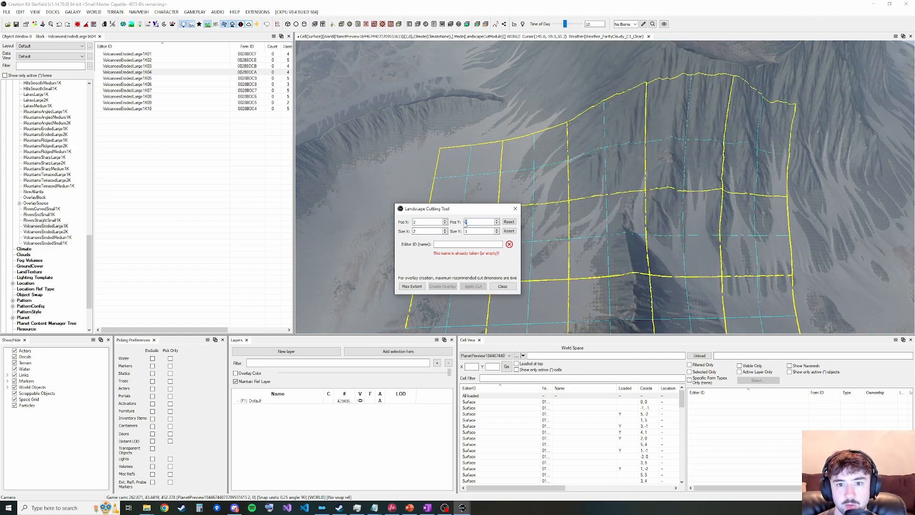
type("2")
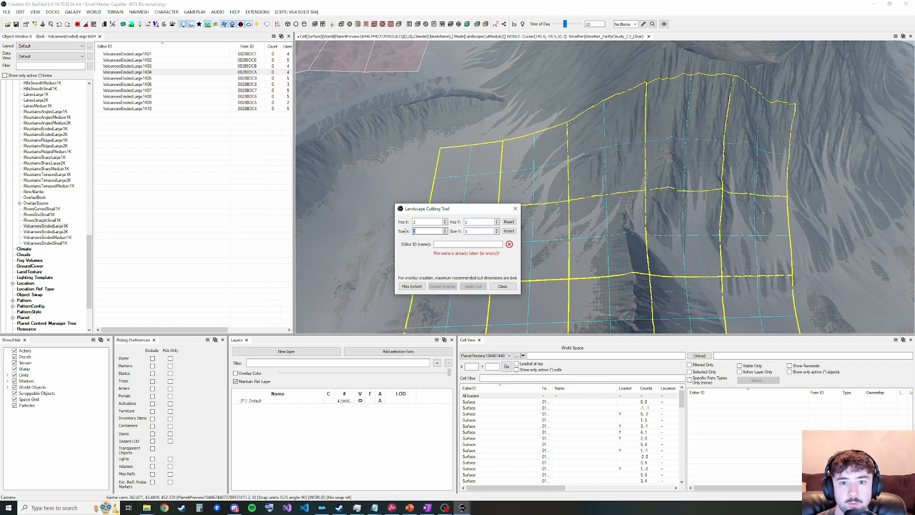
left_click(503, 287)
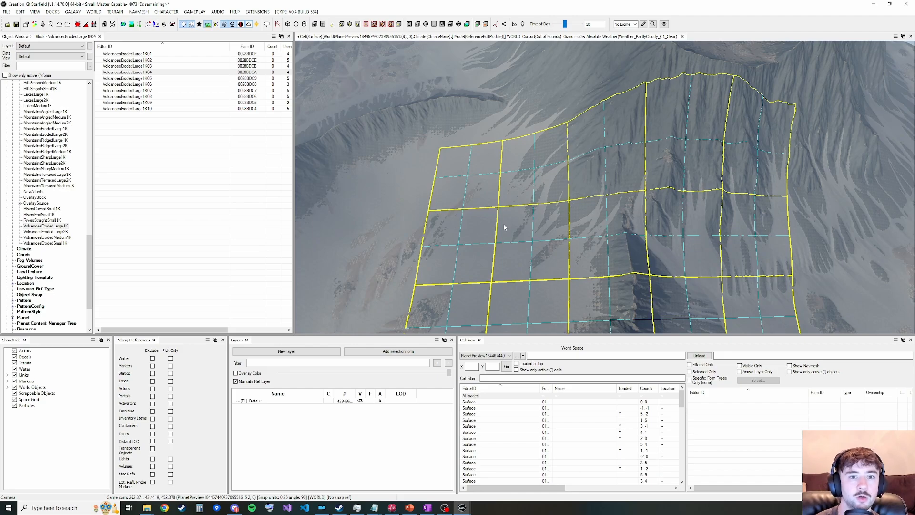
Preview the VolcanoesErodedLarge2K06 block and examine its volcanoes and surrounding terrain
left_click(65, 231)
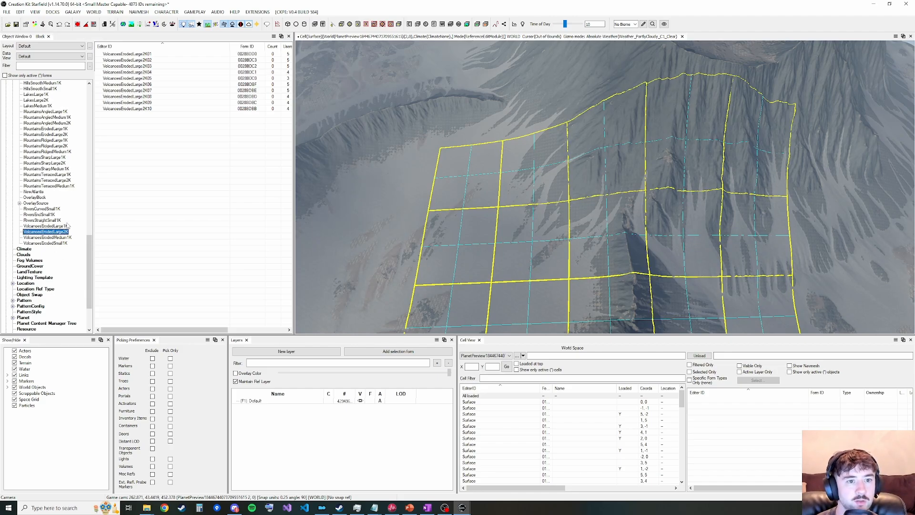
right_click(139, 84)
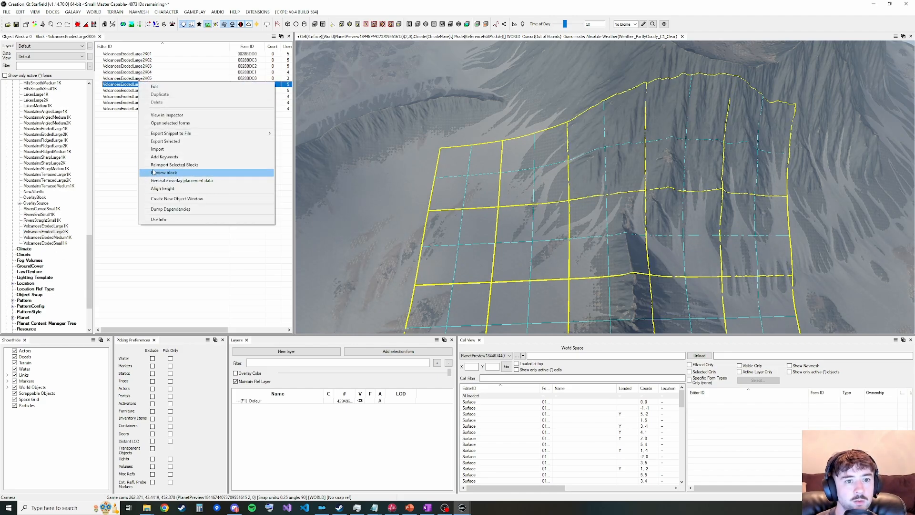
left_click(153, 175)
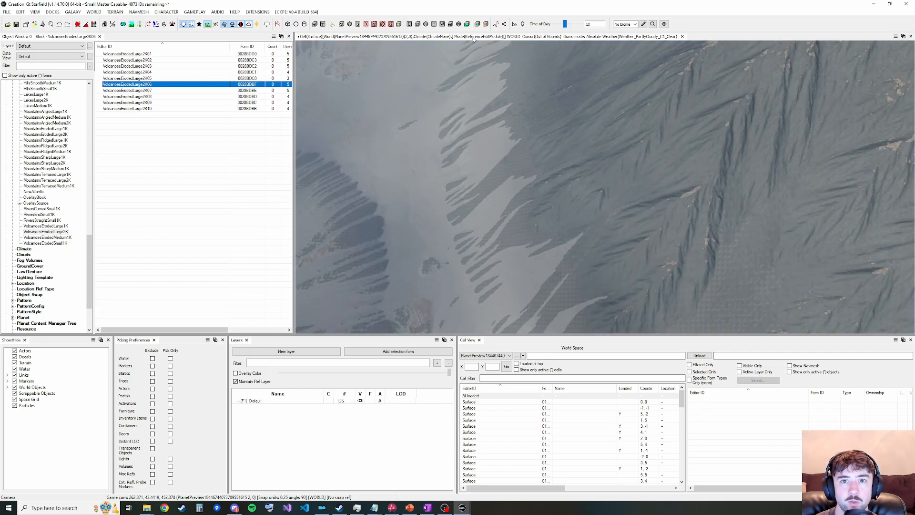
left_click(471, 37)
key("grave")
key("s")
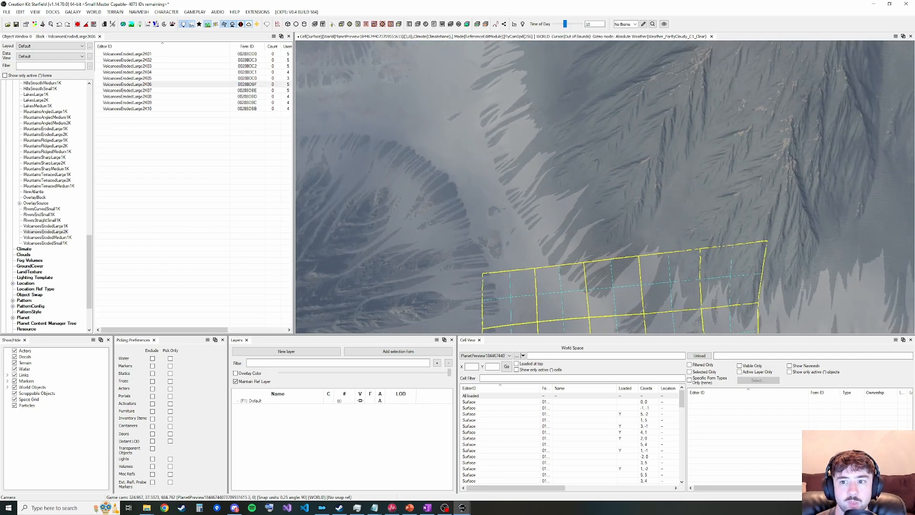
key("s")
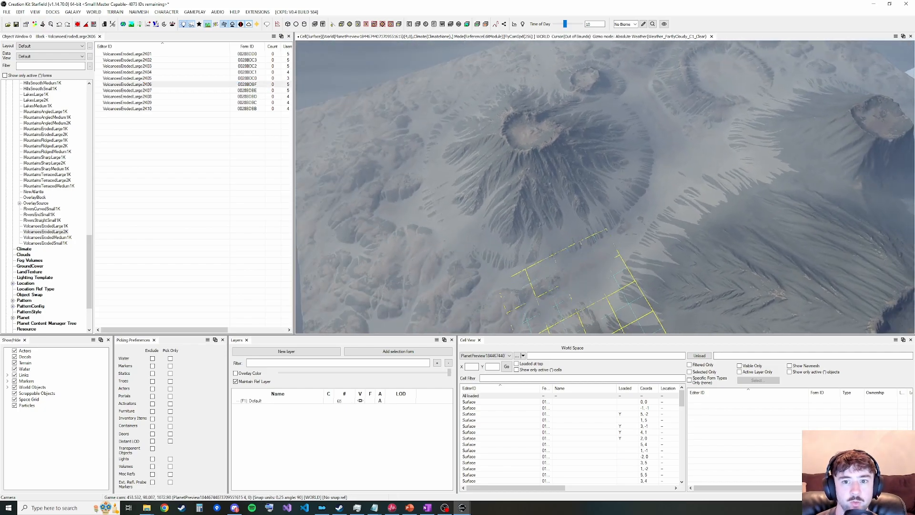
key("s")
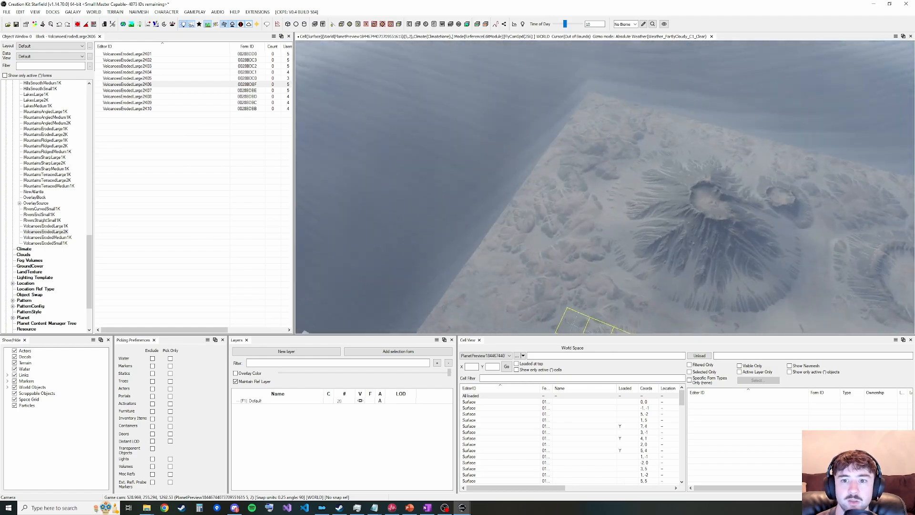
key("a")
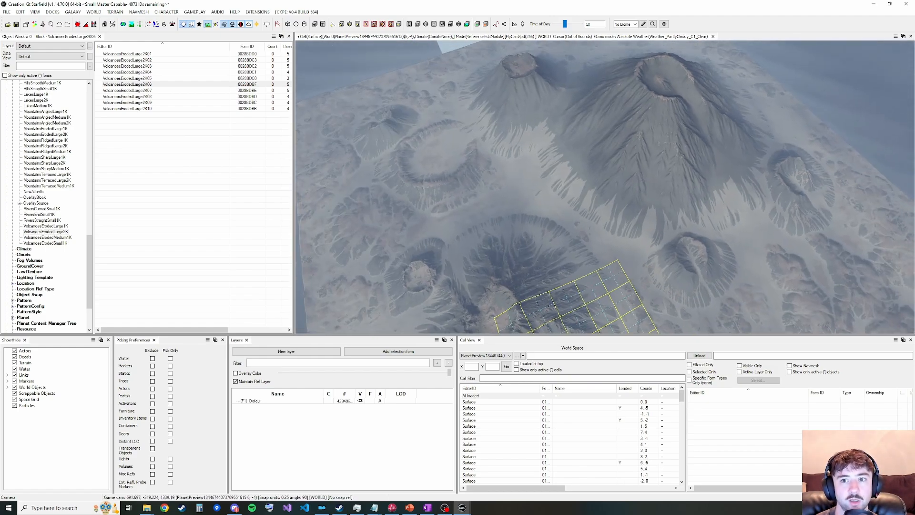
key("s")
key("grave")
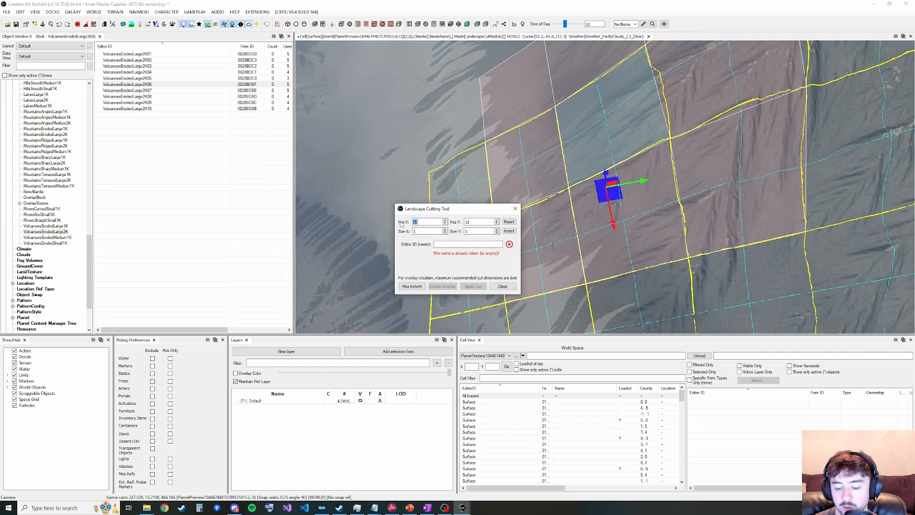
Set the landscape cut's position to X 2, Y 2 and its size to 22 by 22
type("2")
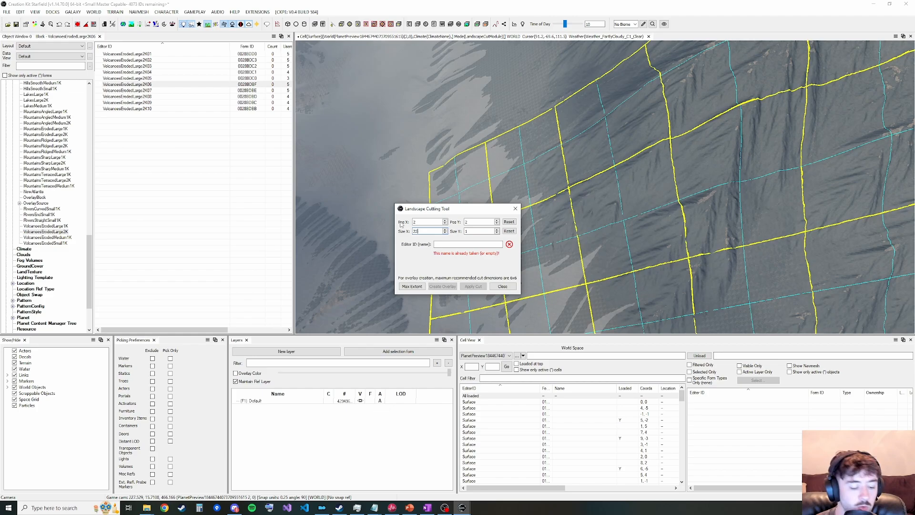
type("2")
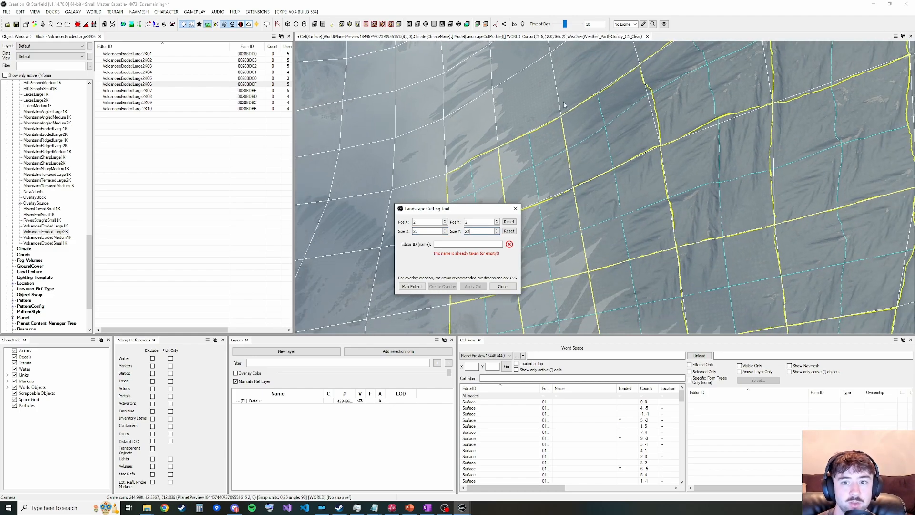
left_click(574, 207)
key("grave")
key("s")
key("s")
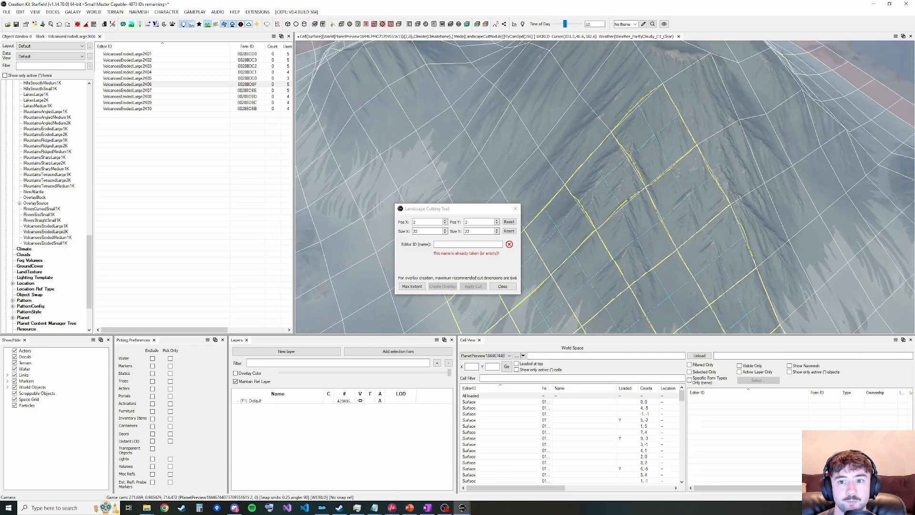
key("s")
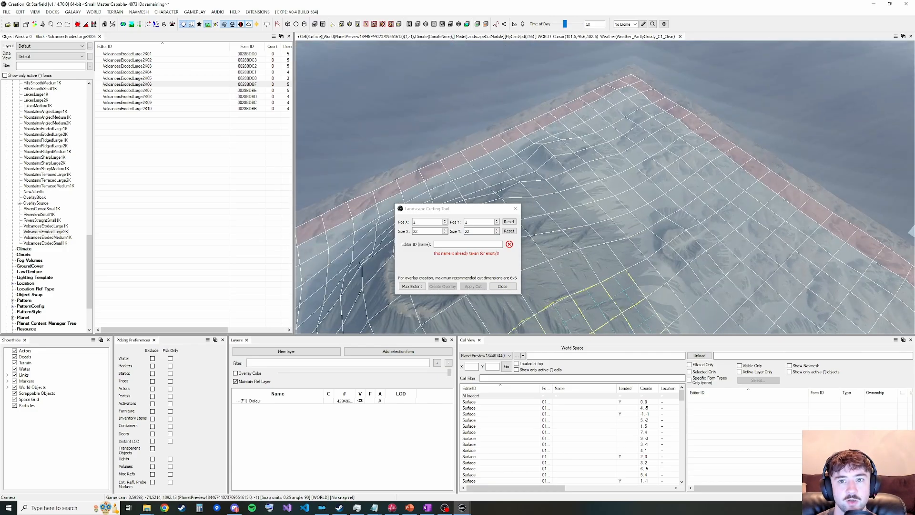
key("s")
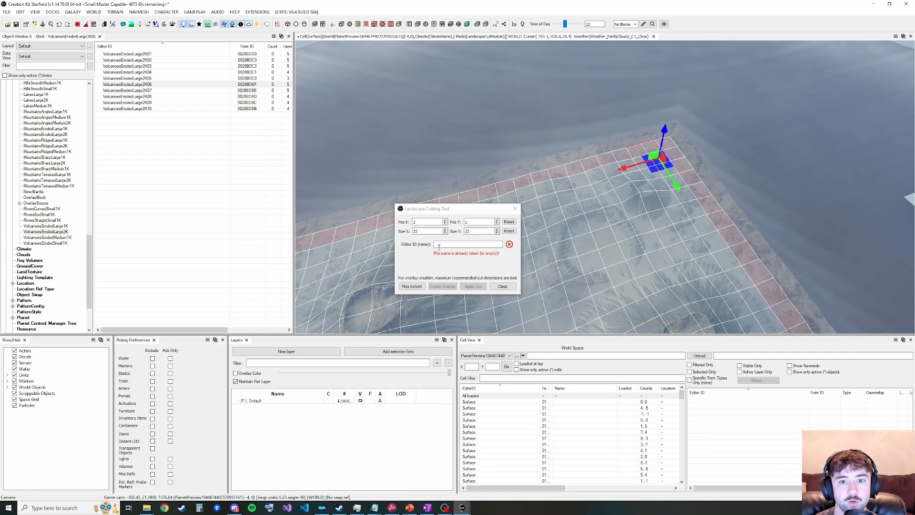
Try cut positions one cell closer to the terrain's red border, restore X 2, Y 2, and inspect the cutting grid
left_click(445, 223)
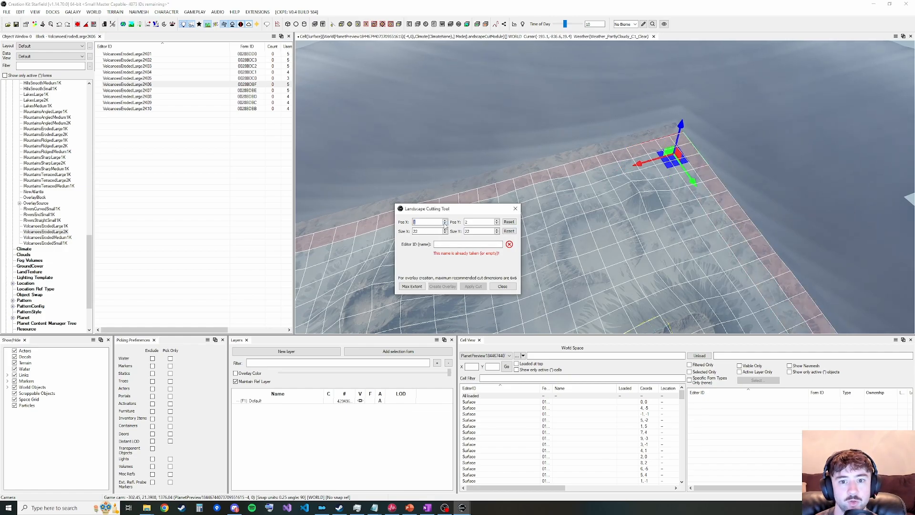
left_click(496, 224)
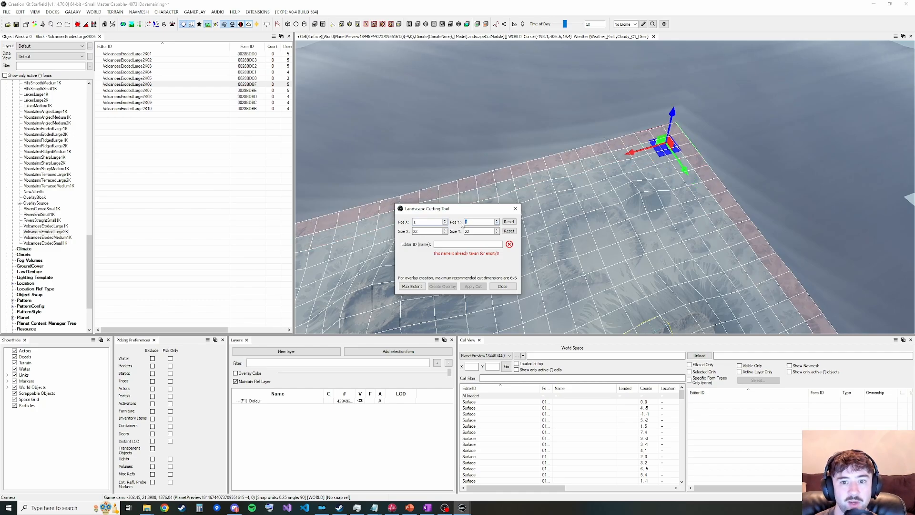
left_click(445, 224)
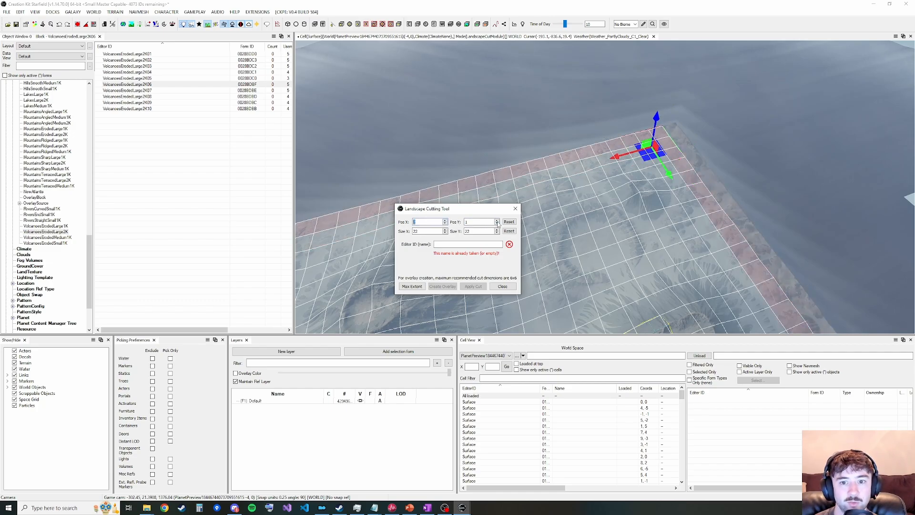
left_click(496, 223)
left_click(550, 40)
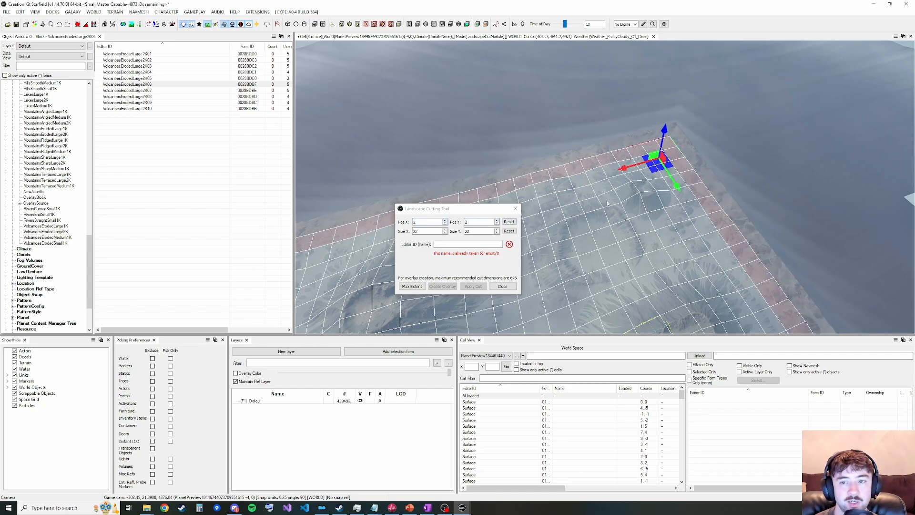
key("grave")
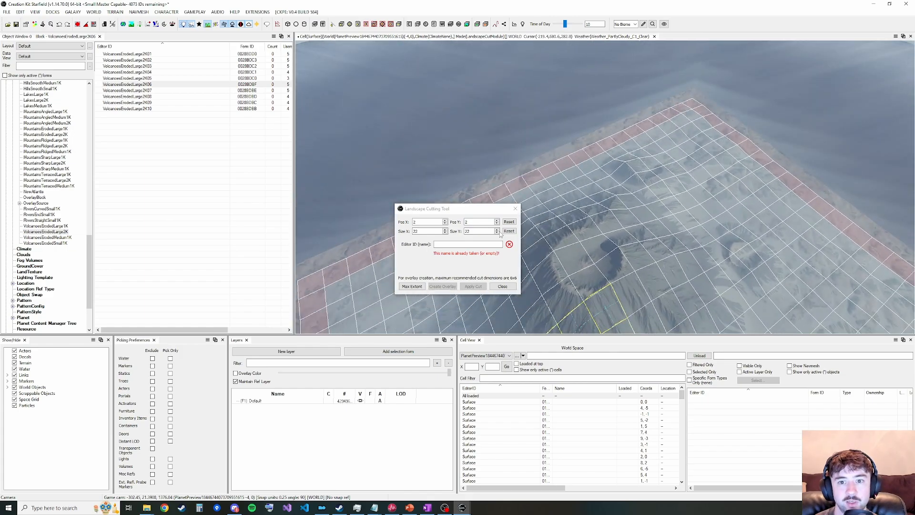
left_click(498, 223)
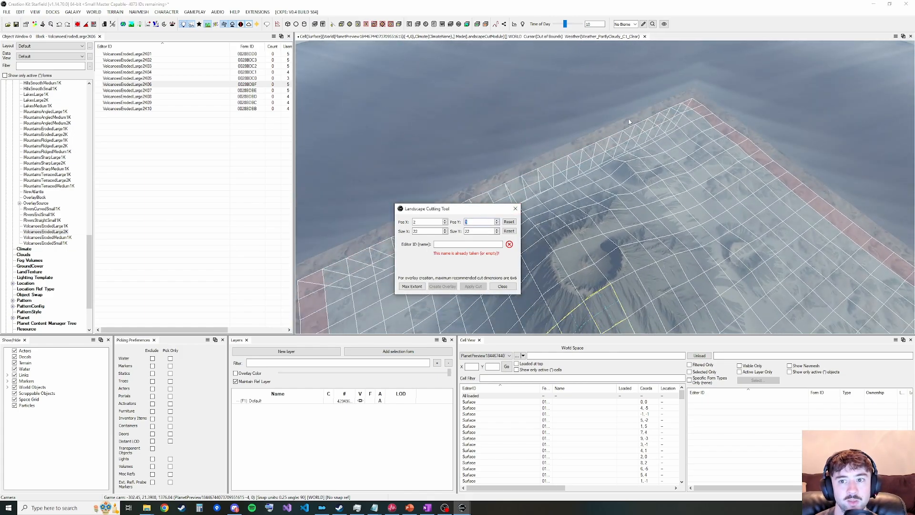
left_click(496, 224)
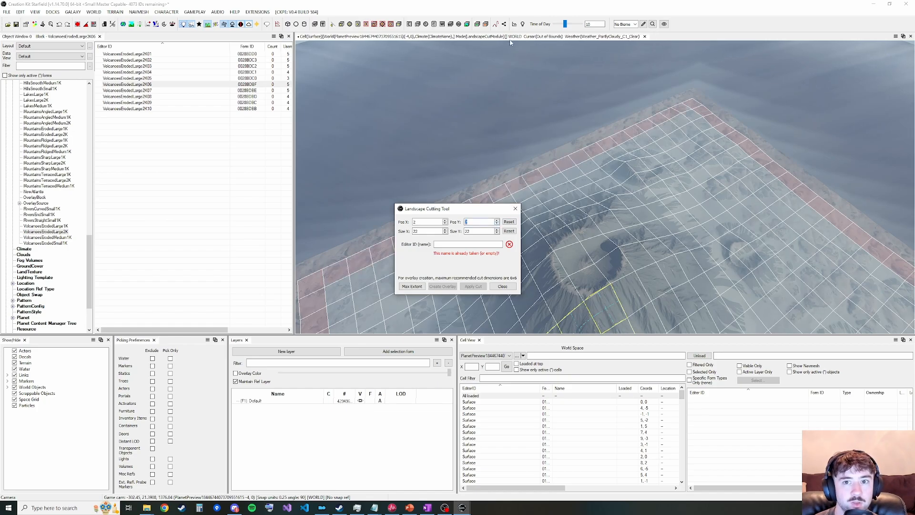
left_click(524, 85)
key("grave")
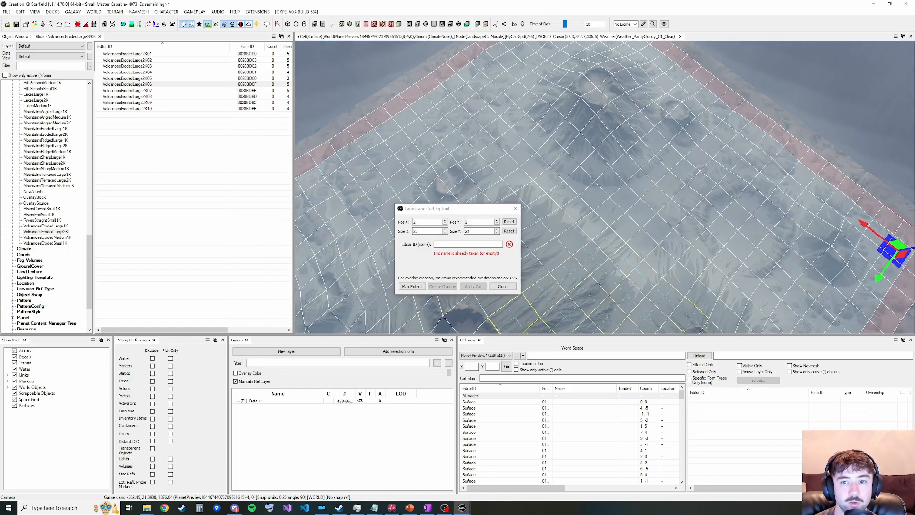
key("a")
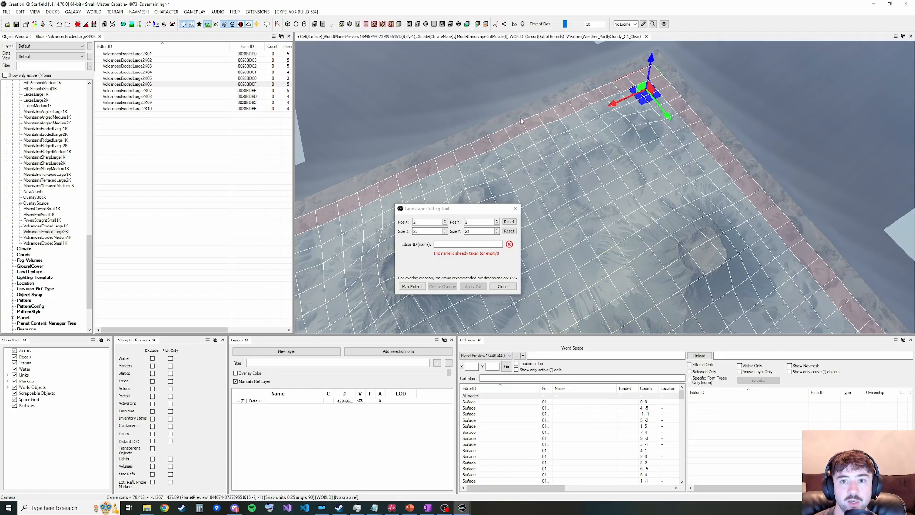
key("grave")
key("grave")
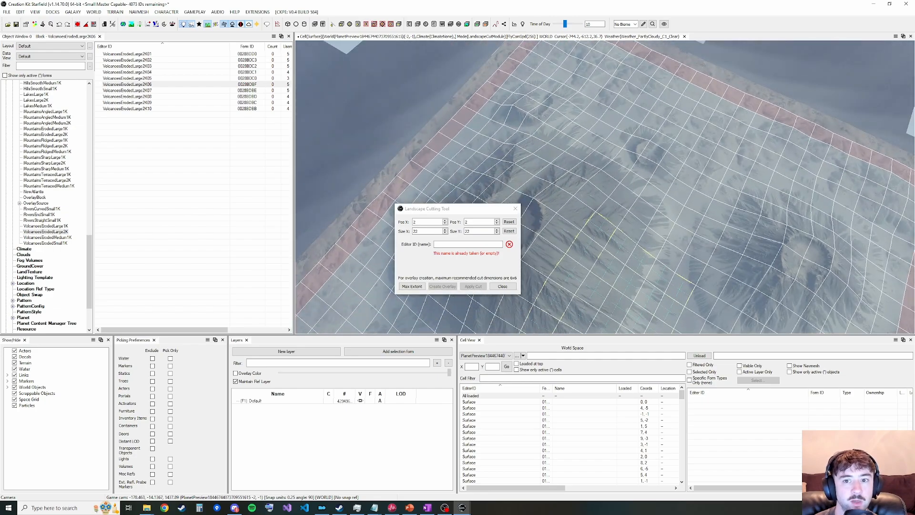
key("grave")
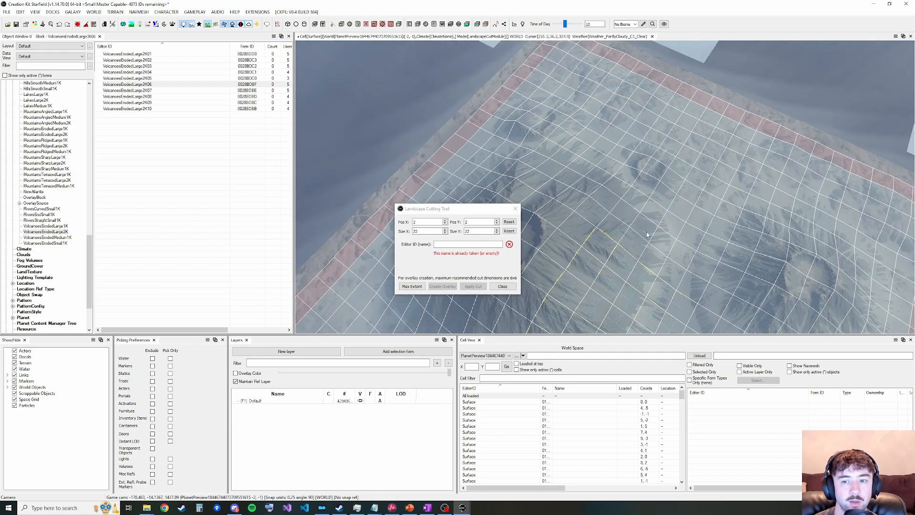
Enter an Editor ID for the landscape cut beginning with CVA01Volcano
left_click(475, 245)
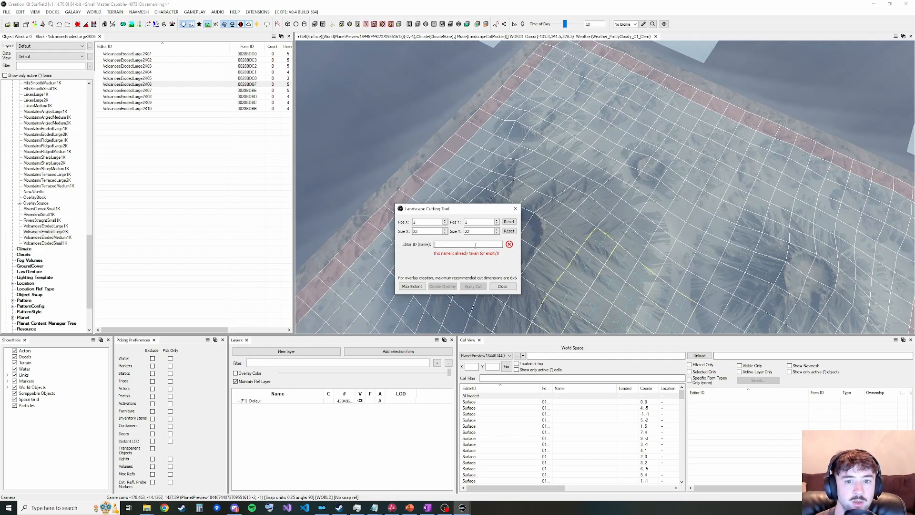
type("CVA0")
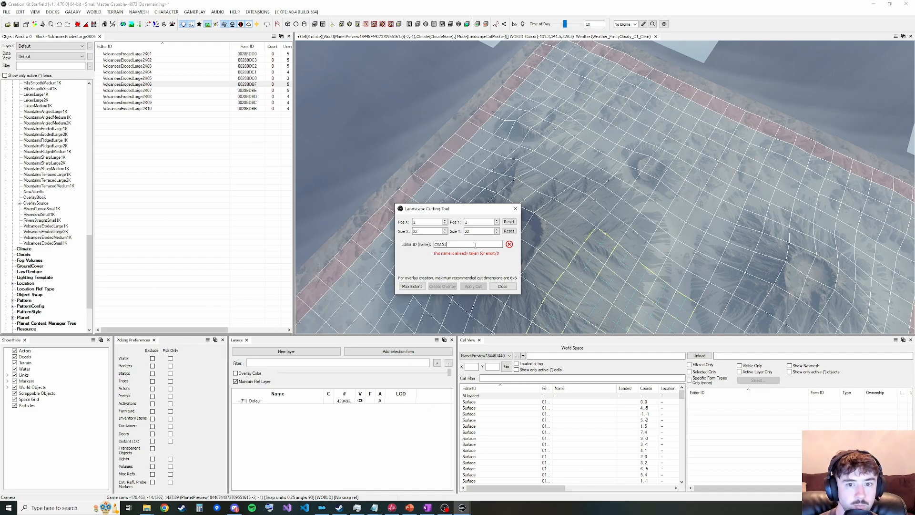
type("1")
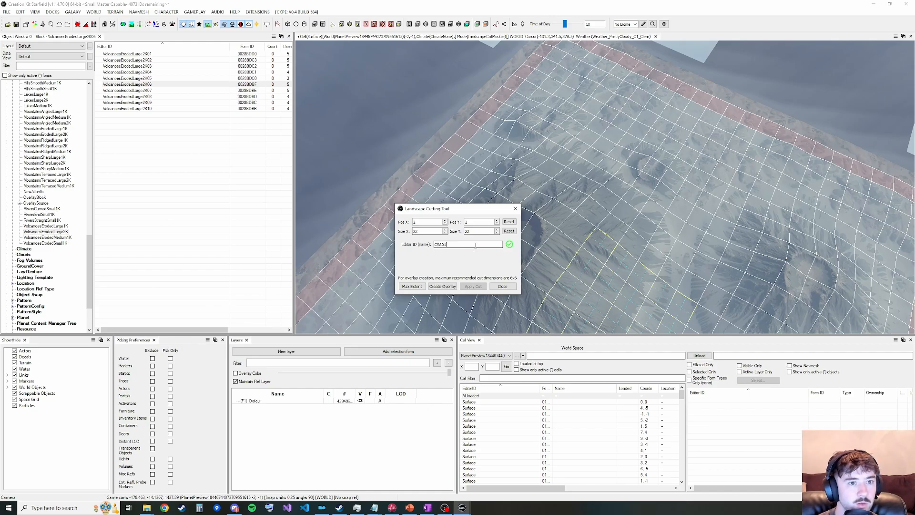
type("V")
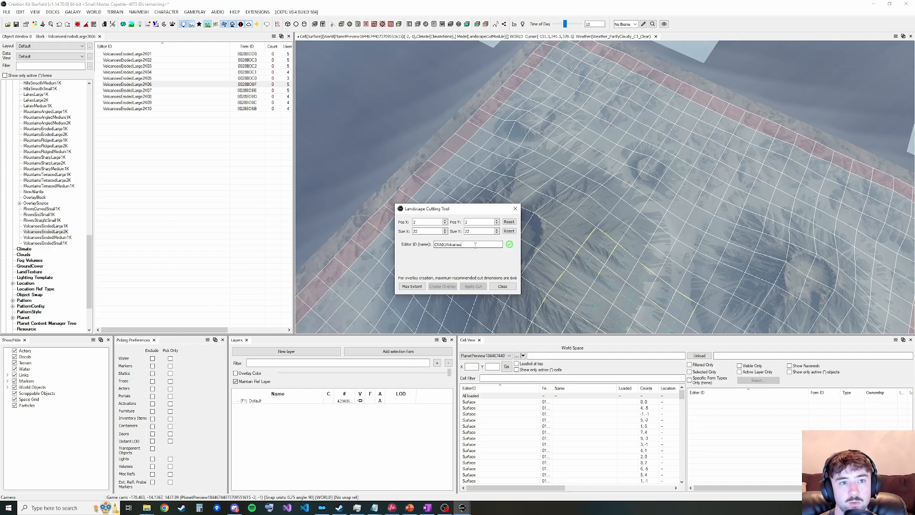
type("olcanos")
key("BackSpace")
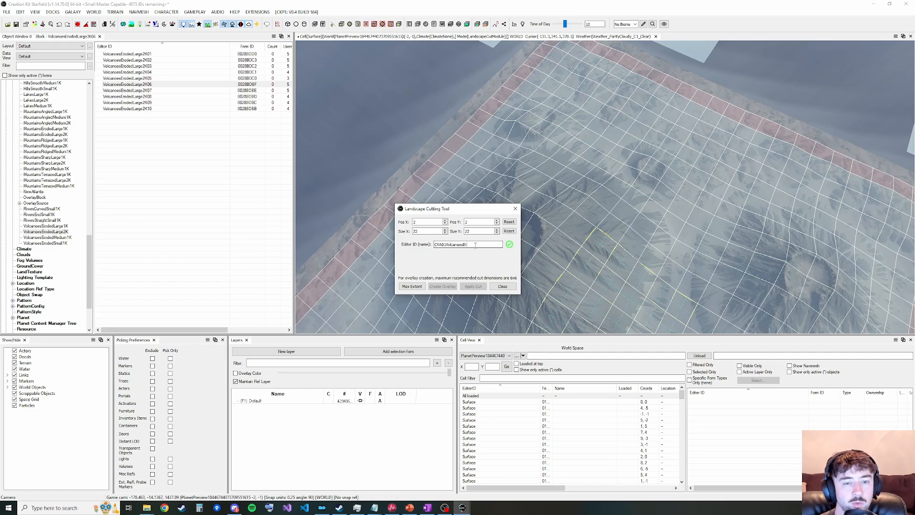
Name the landscape cut CVA01VolcanoesErodedLarge2K06 and create the overlay from it
type("esErodedCar")
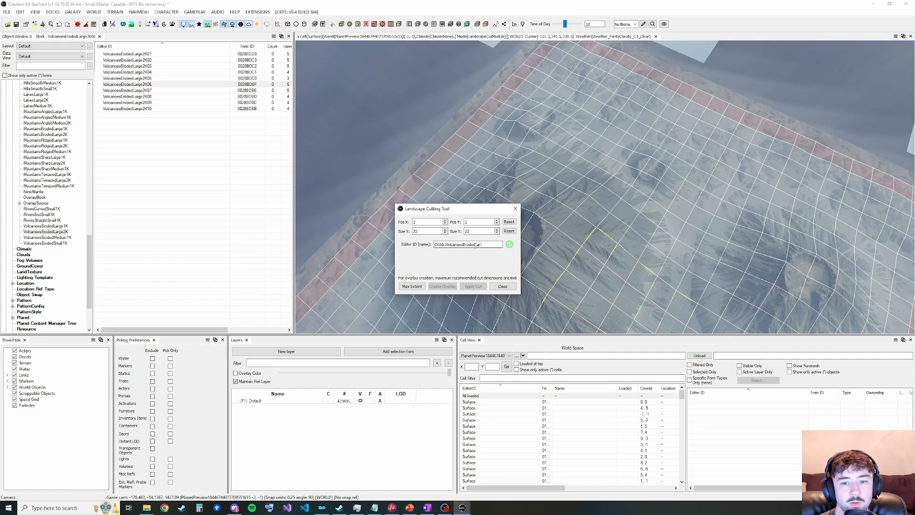
type("ge2")
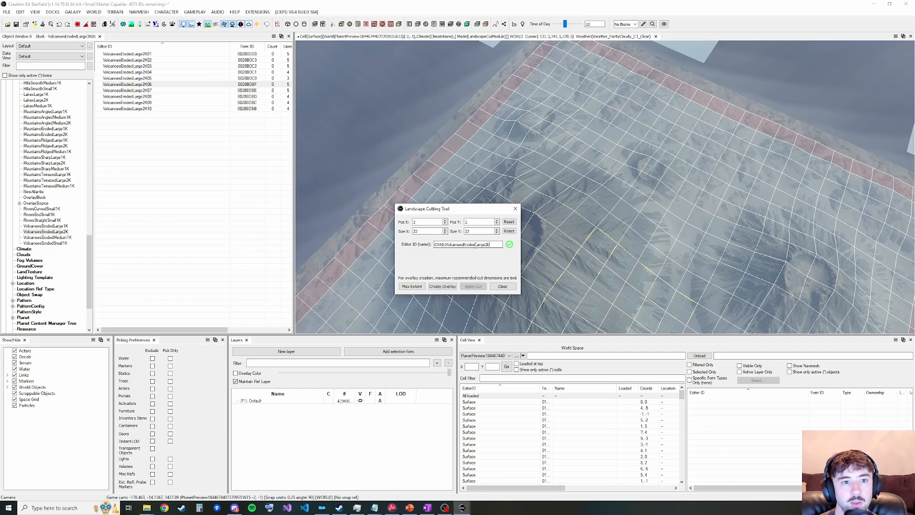
type("k0")
key("BackSpace")
key("BackSpace")
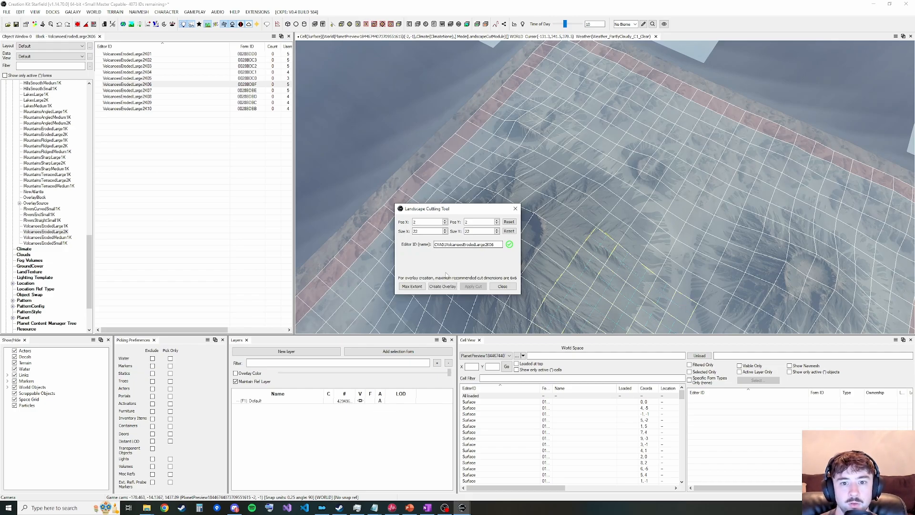
left_click(444, 288)
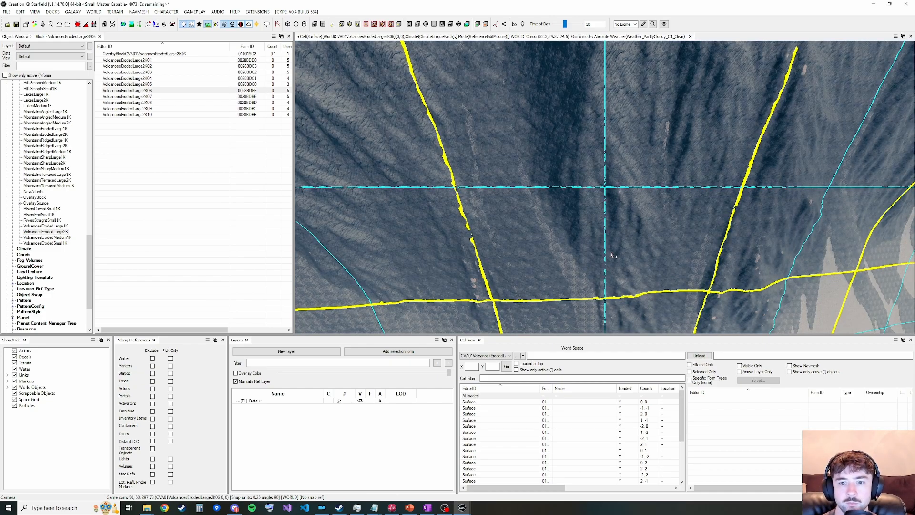
Edit the CVA01VolcanoesErodedLarge2K06 worldspace and set its location to CVA01ChildLocation02
left_click(509, 356)
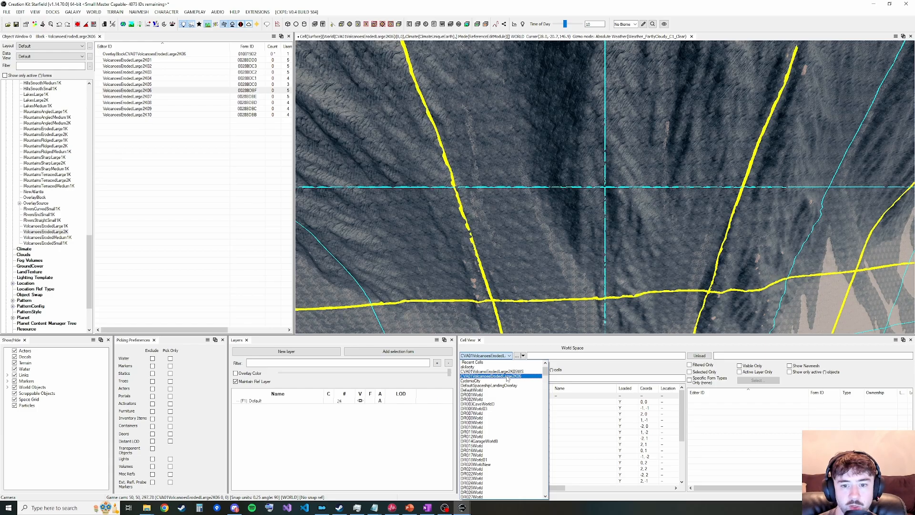
left_click(508, 376)
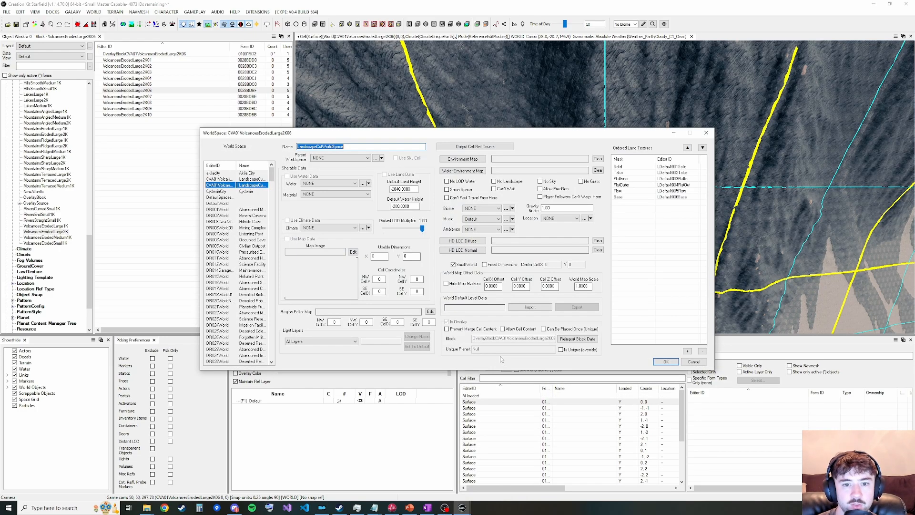
left_click(560, 218)
type("cva")
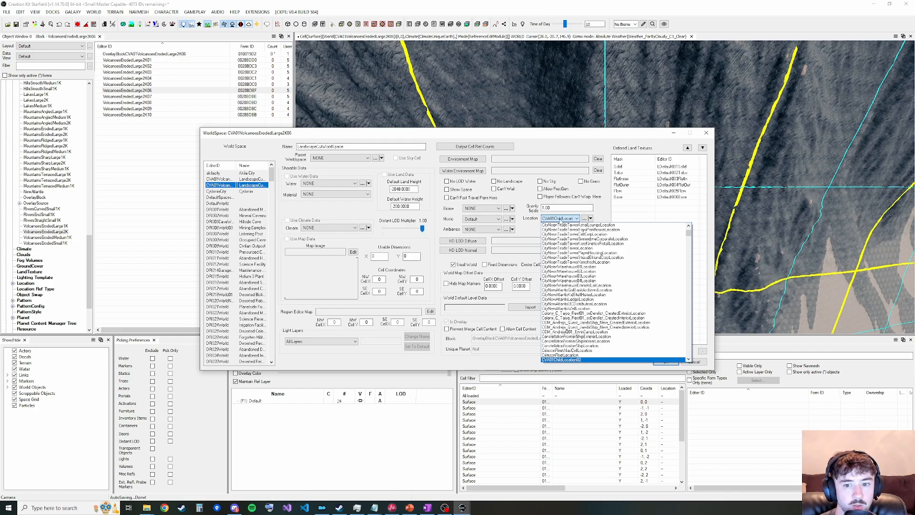
key("Down")
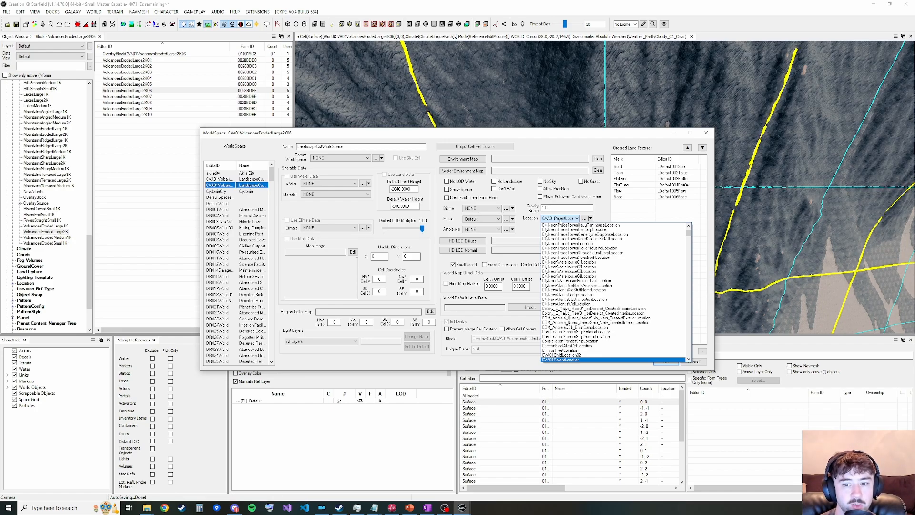
key("Up")
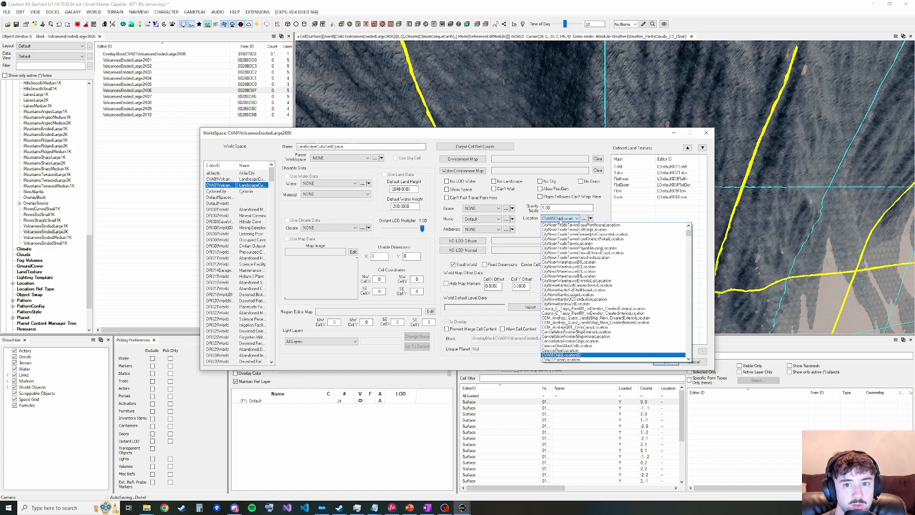
key("Return")
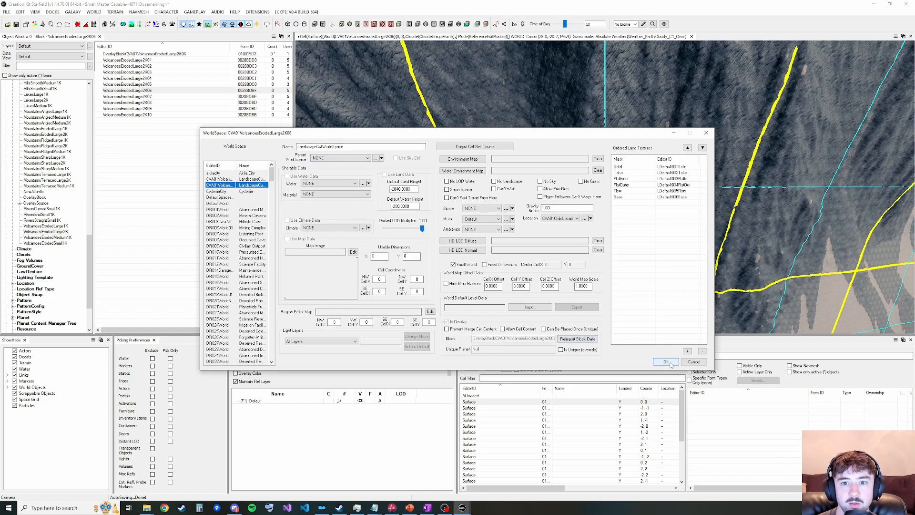
Set the worldspace's biome to HillsLife04 and save the changes to the worldspace
left_click(485, 208)
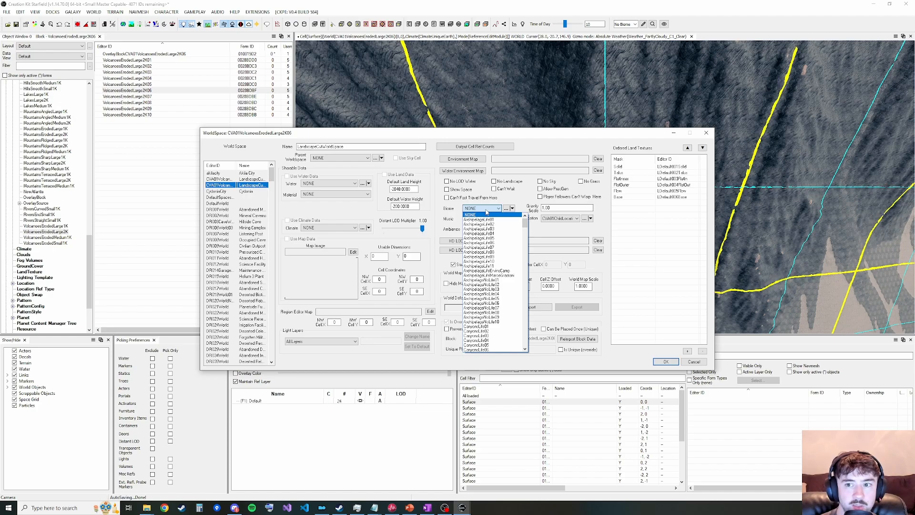
key("h")
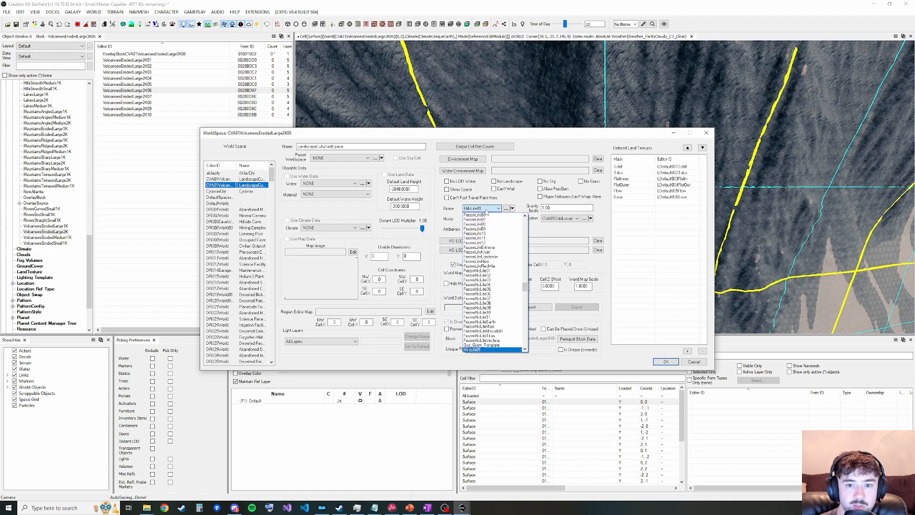
key("Down")
key("Down")
key("Down")
key("Return")
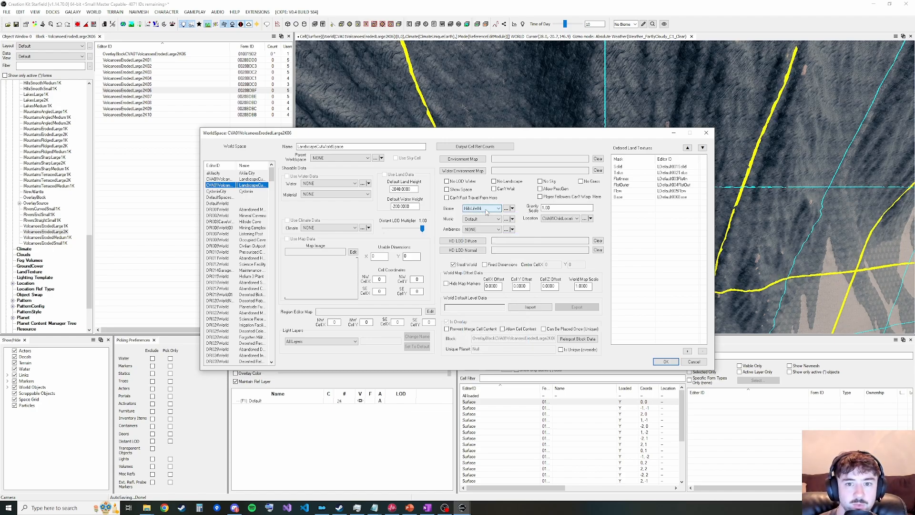
left_click(666, 362)
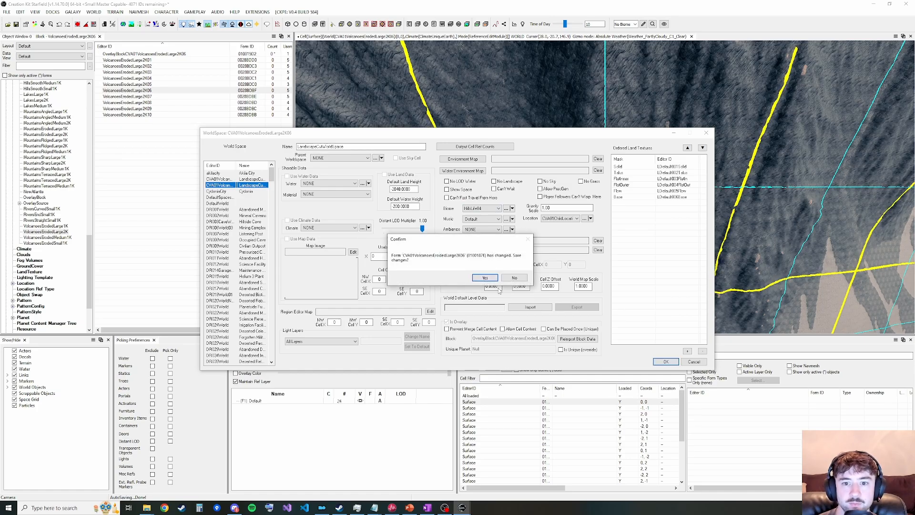
left_click(484, 279)
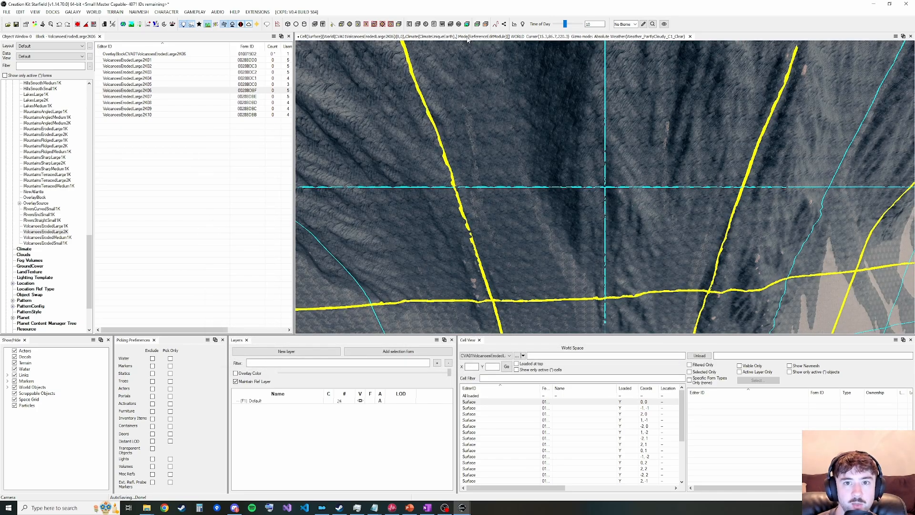
Find the MapMarker object and place one on the floor of the large volcano's crater
key("grave")
key("s")
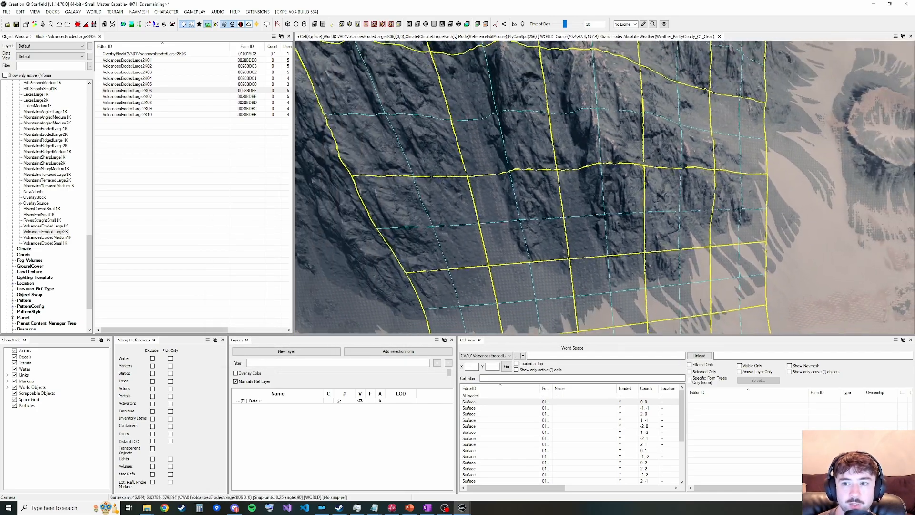
key("s")
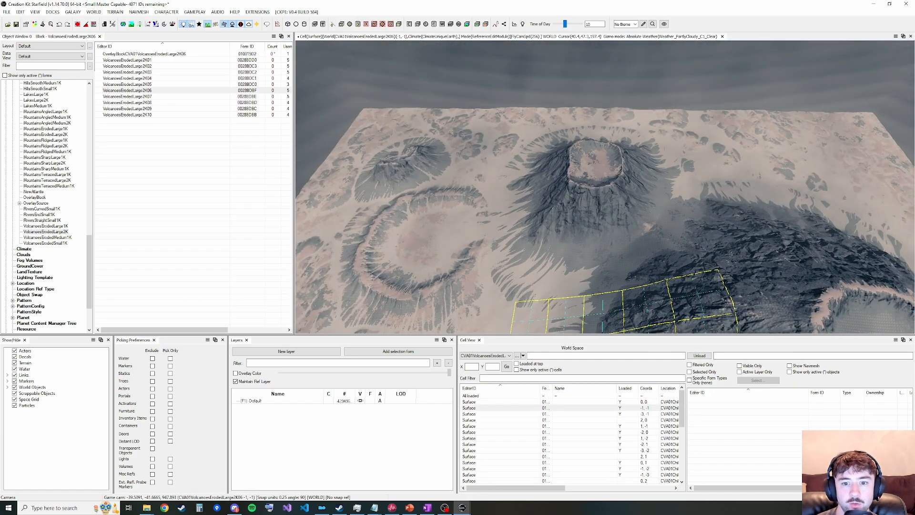
key("w")
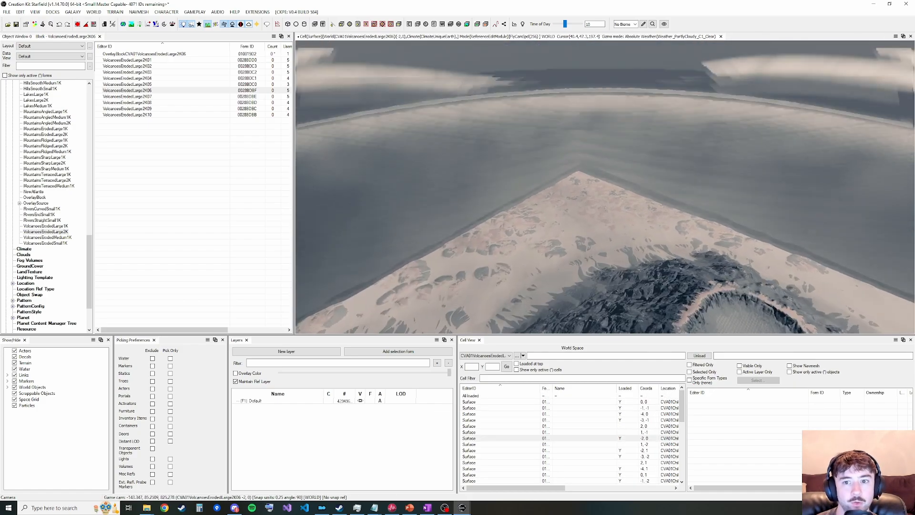
key("w")
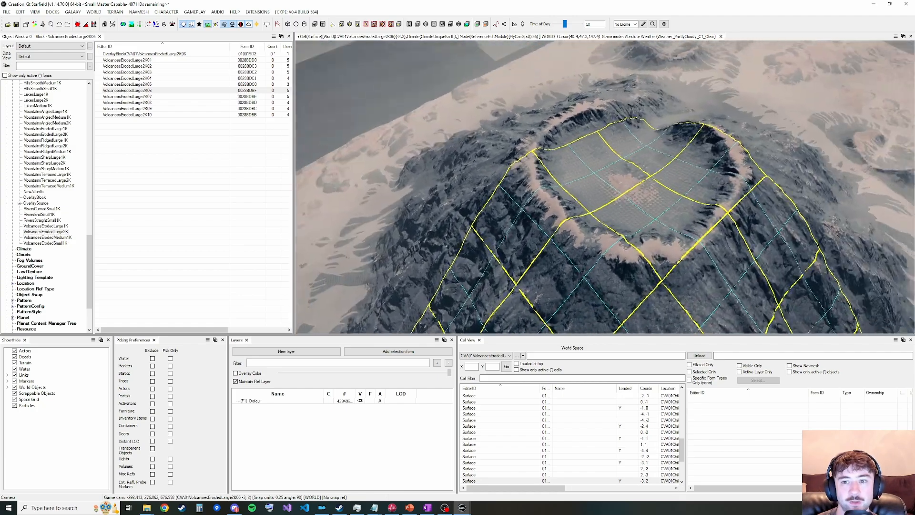
key("w")
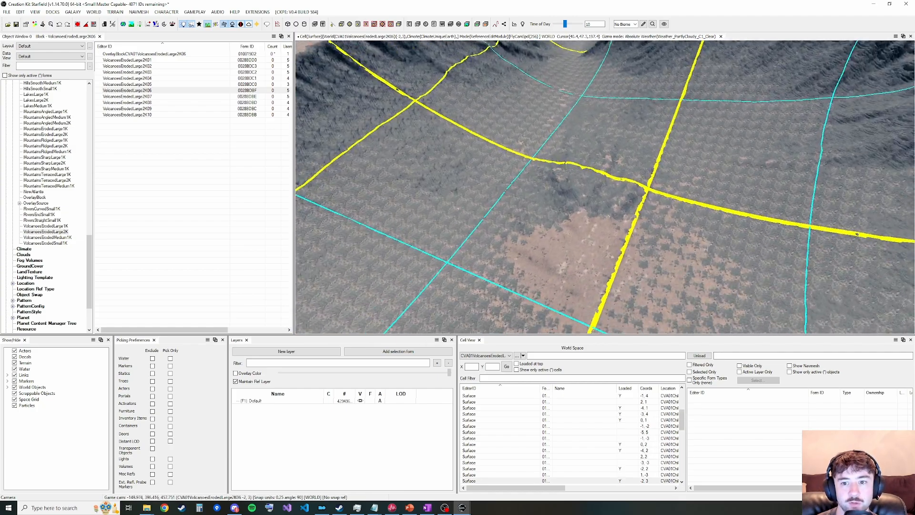
key("w")
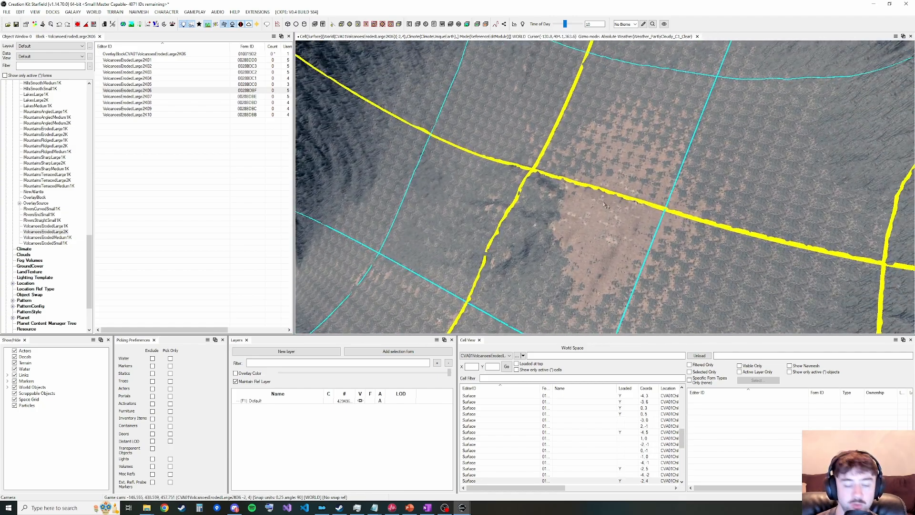
middle_click_drag(624, 242, 560, 252)
left_click(43, 65)
type("mapmarker")
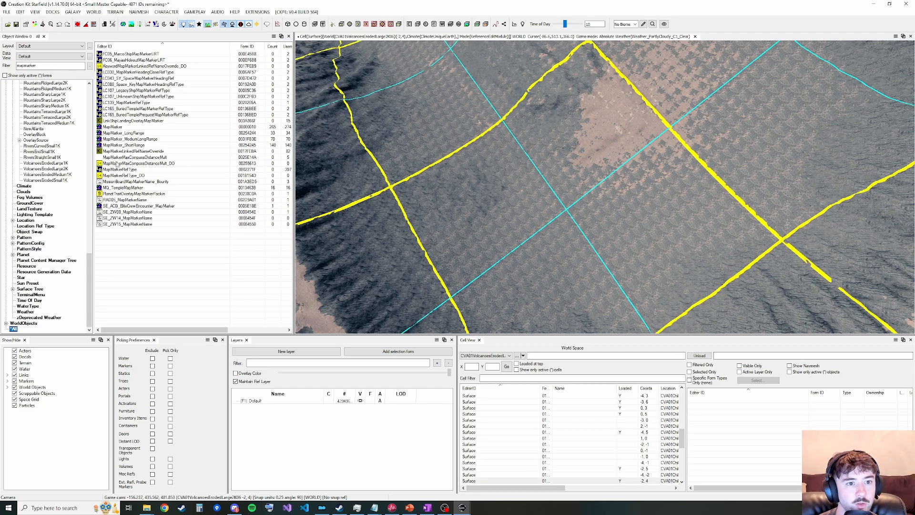
left_click_drag(114, 127, 565, 207)
right_click_drag(565, 207, 552, 195)
middle_click_drag(553, 195, 496, 143, "shift")
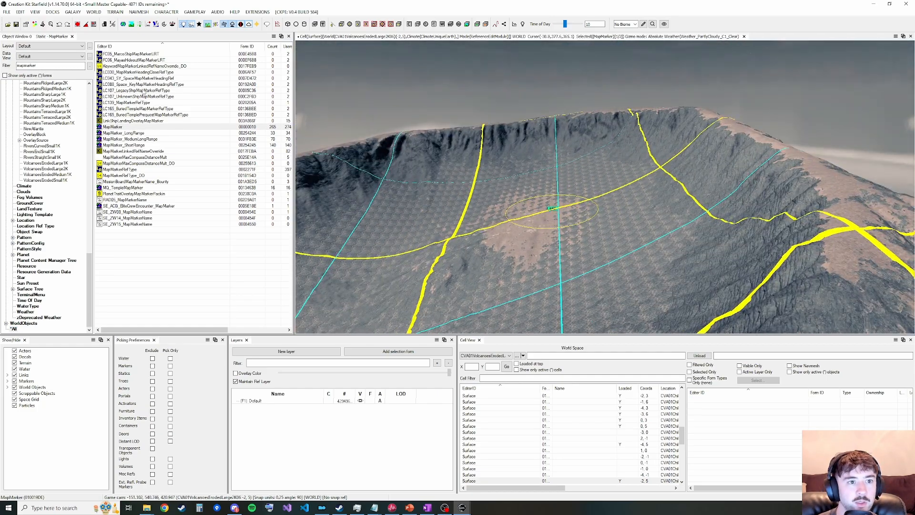
Find the XMarkerHeading object and place one on the crater floor near the map marker
double_click(31, 66)
type("xmarkerhead")
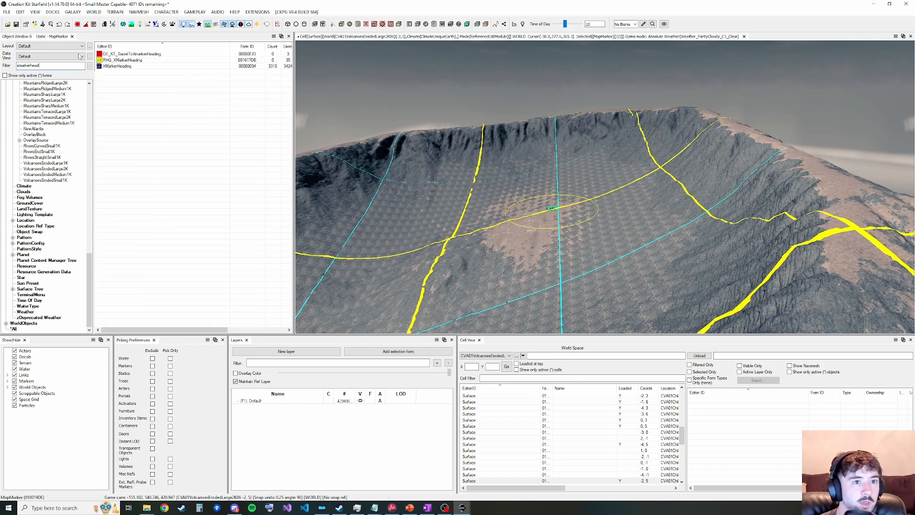
left_click_drag(116, 66, 565, 258)
Open the map marker's reference and link it to the placed XMarkerHeading with no keyword
left_click(553, 211)
right_click(553, 211)
left_click(587, 241)
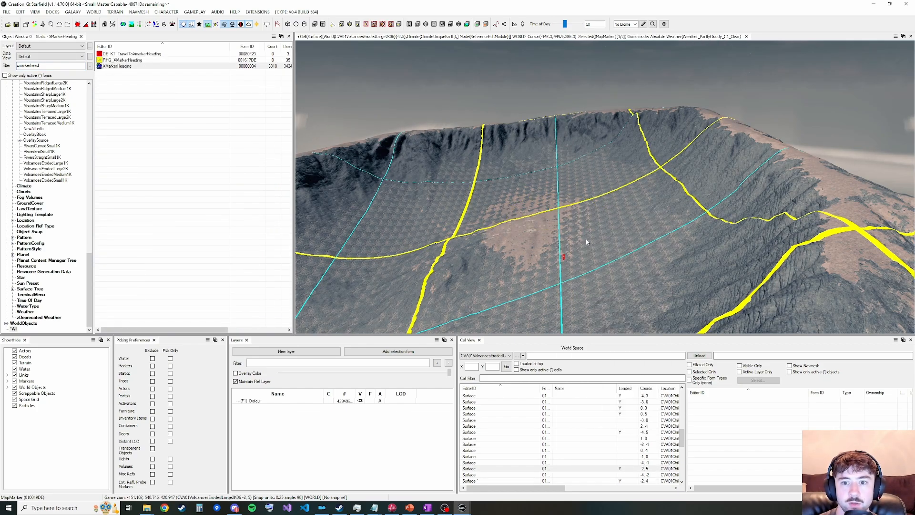
right_click(438, 209)
left_click(452, 213)
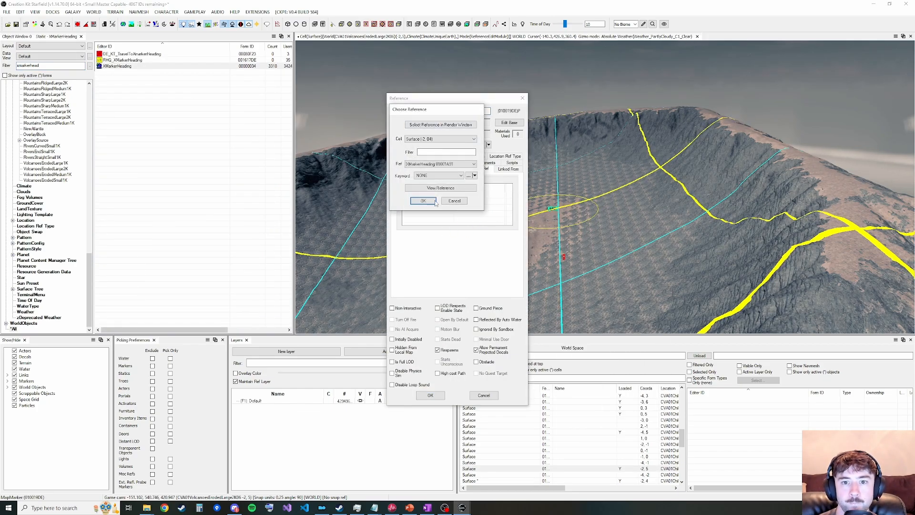
left_click(454, 200)
Enable the map marker's marker data, name it Location 02 and set its type to The Eye
left_click(431, 169)
left_click(471, 186)
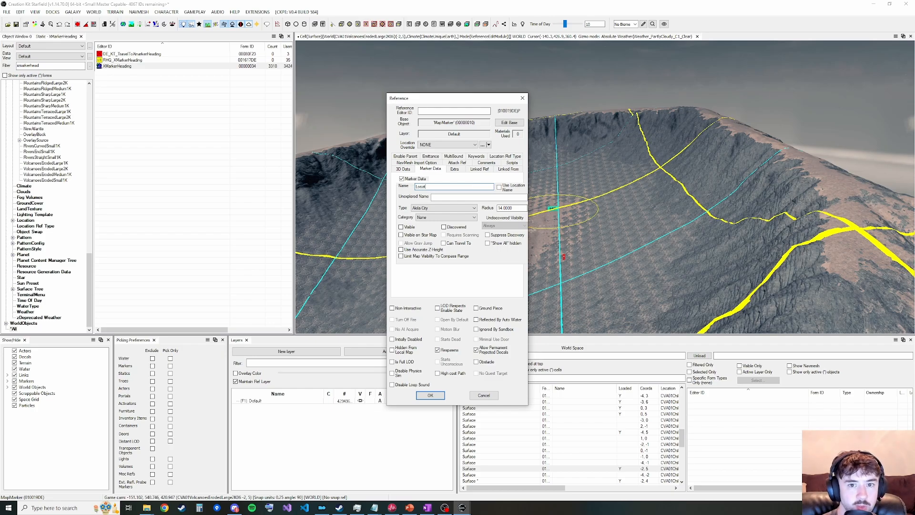
left_click(452, 209)
left_click(437, 229)
left_click(436, 209)
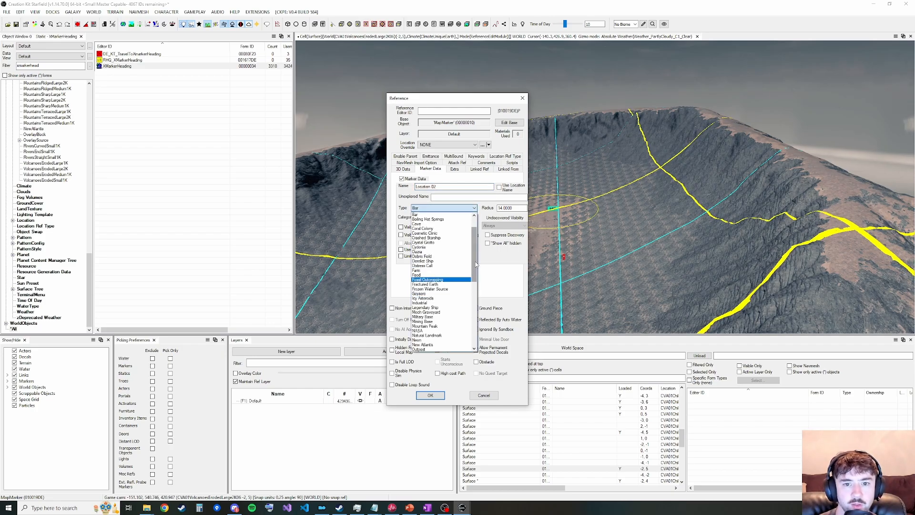
left_click_drag(475, 265, 475, 338)
left_click(435, 256)
left_click(436, 209)
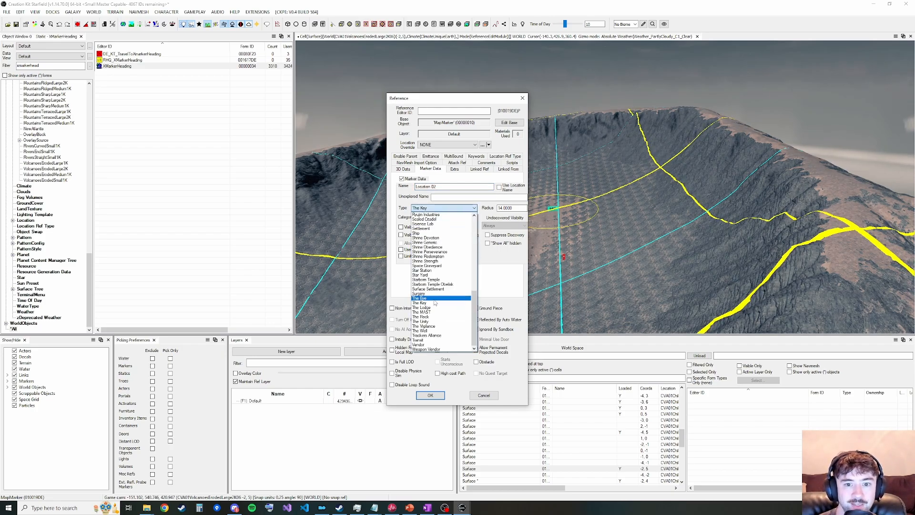
left_click(433, 298)
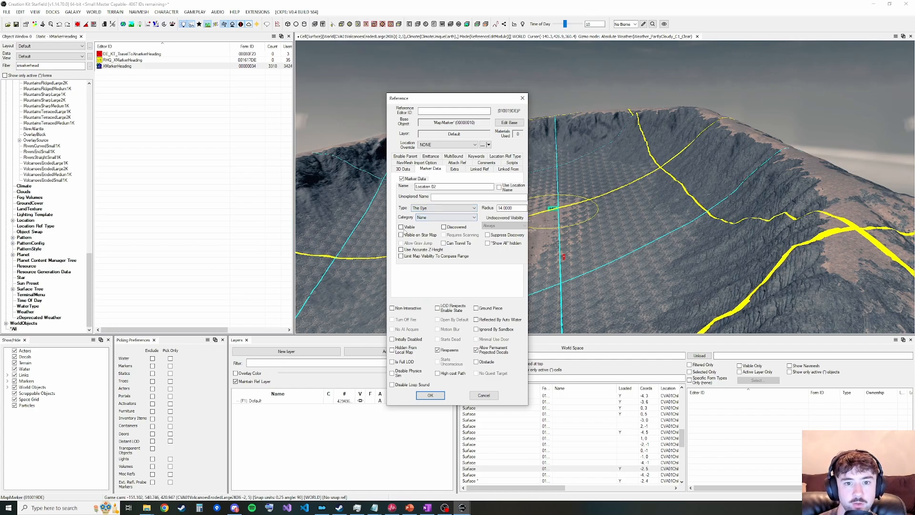
Make the map marker Discovered, Visible on Star Map and Allow Grav Jump, and apply the reference changes
left_click(444, 227)
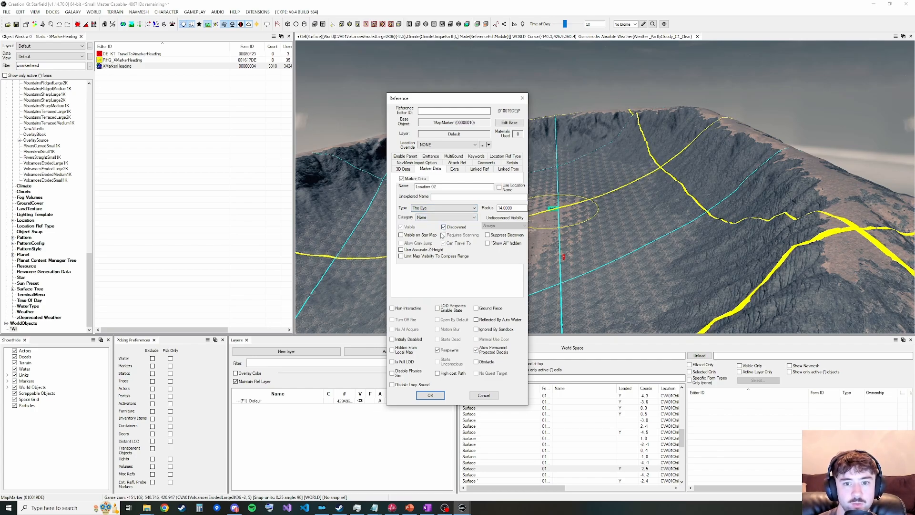
left_click(401, 235)
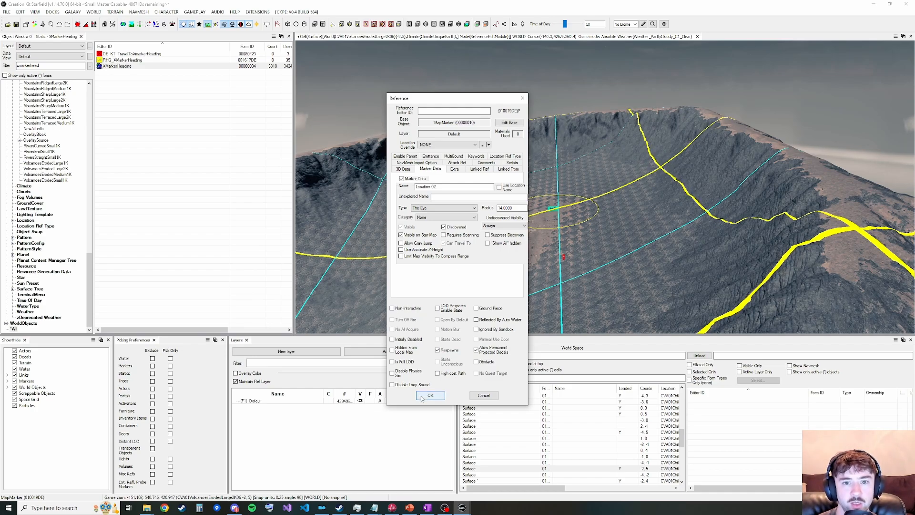
left_click(401, 244)
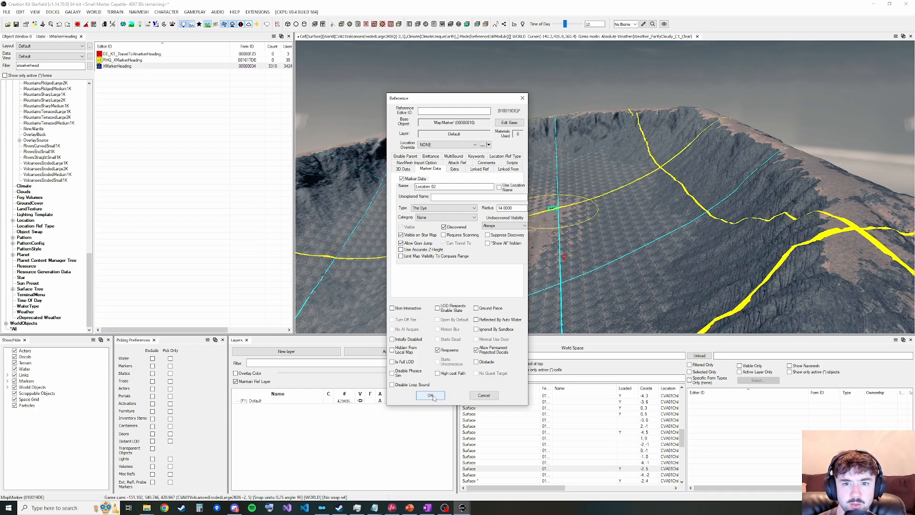
left_click(431, 395)
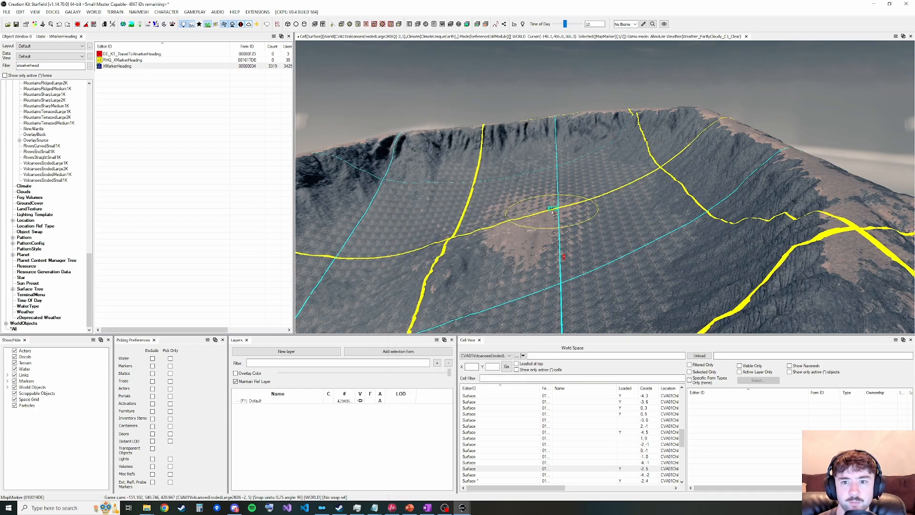
Copy the crater's map marker and XMarkerHeading and paste them inside the red border at corner cell -11, 10
left_click(563, 256)
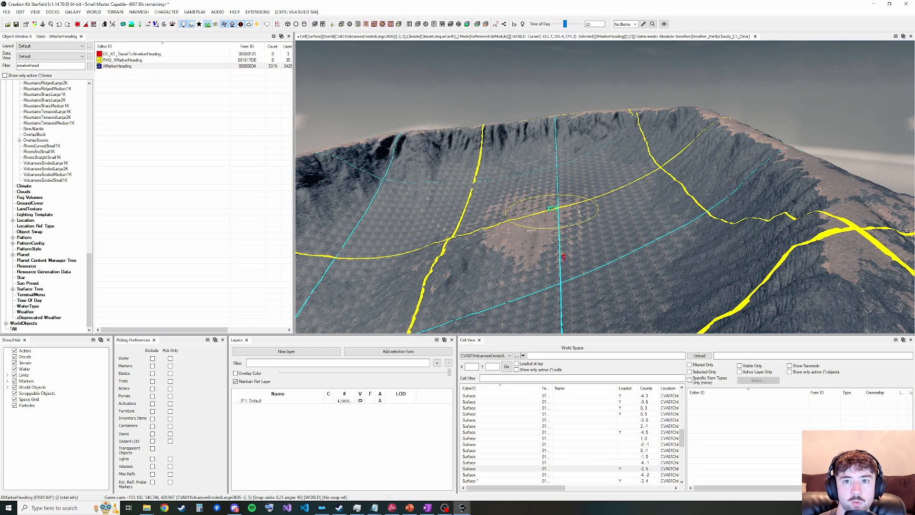
key("grave")
key("s")
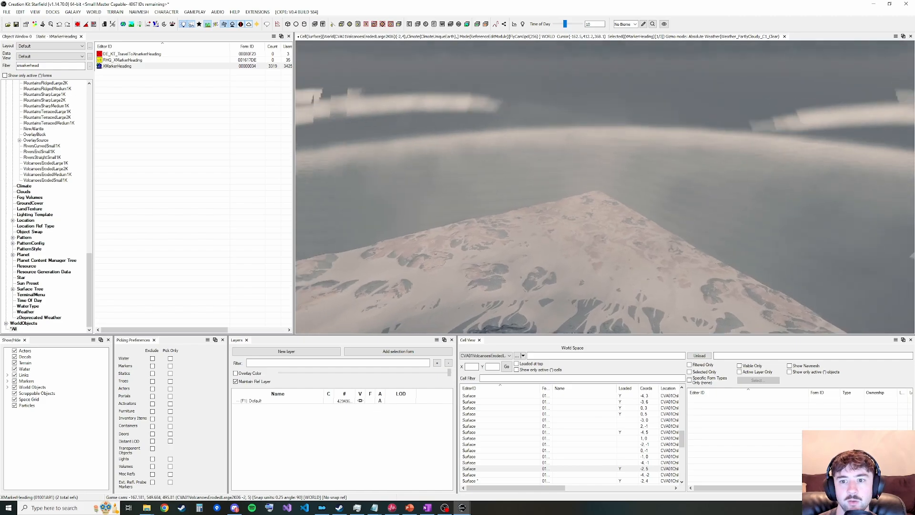
key("w")
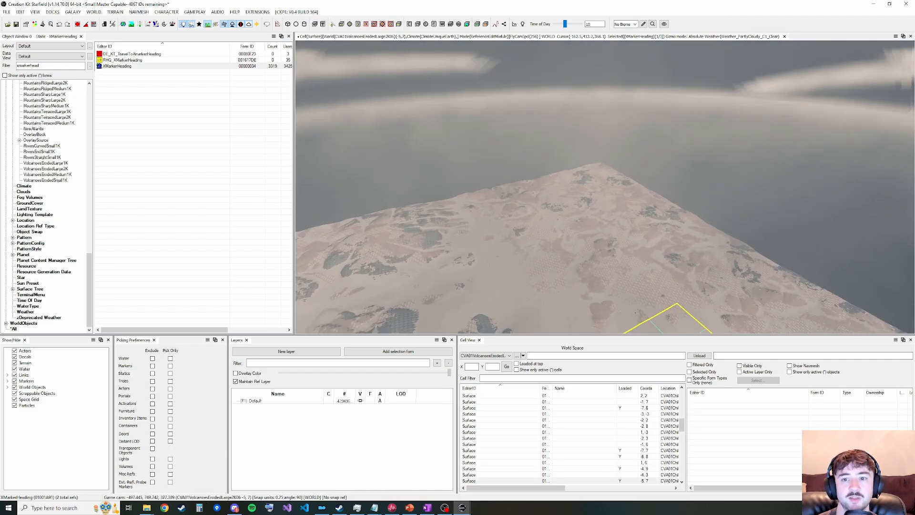
key("w")
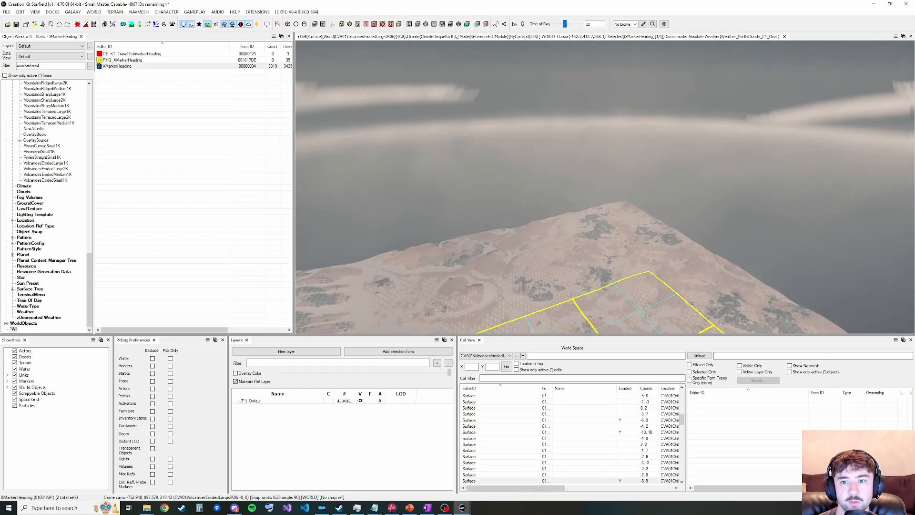
key("w")
key("grave")
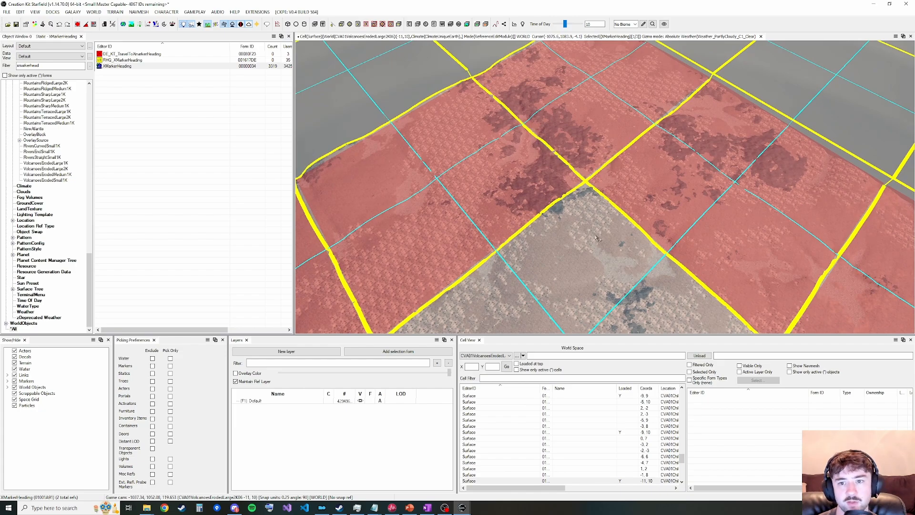
right_click(596, 239)
left_click(629, 272)
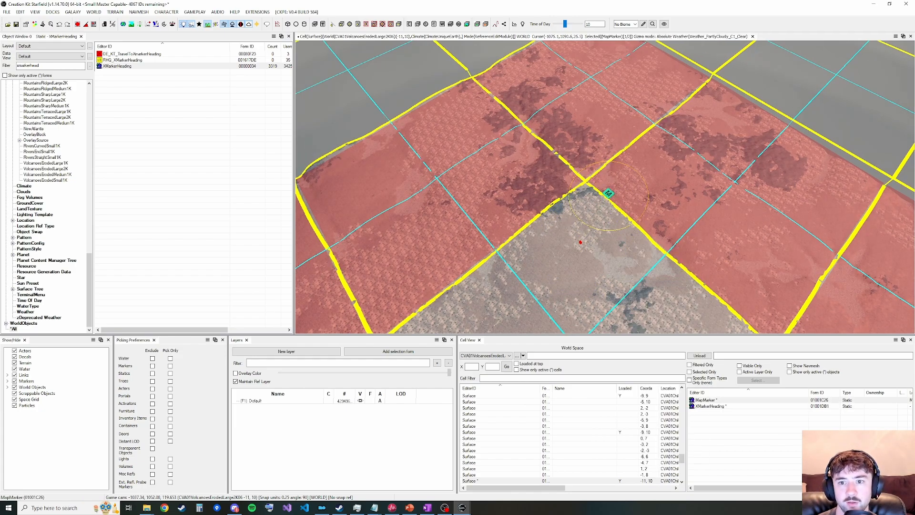
Move that map marker into the red border area, prefix its name with N11P10 and turn off Visible on Star Map
left_click_drag(609, 193, 590, 148)
right_click(590, 148)
left_click(605, 153)
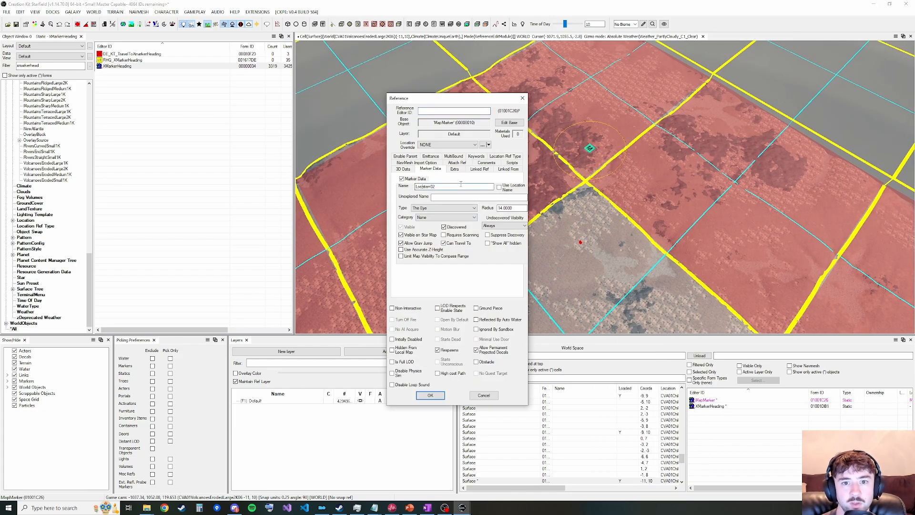
type("N11P10")
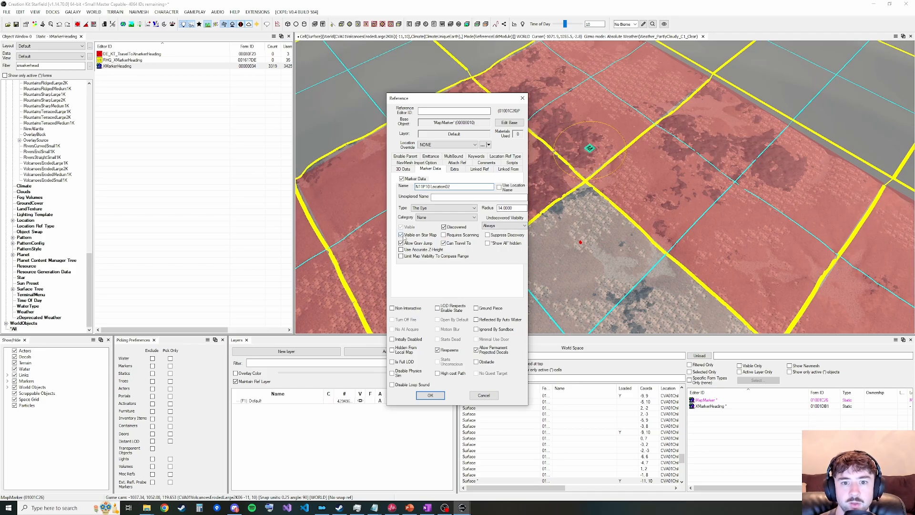
left_click(401, 235)
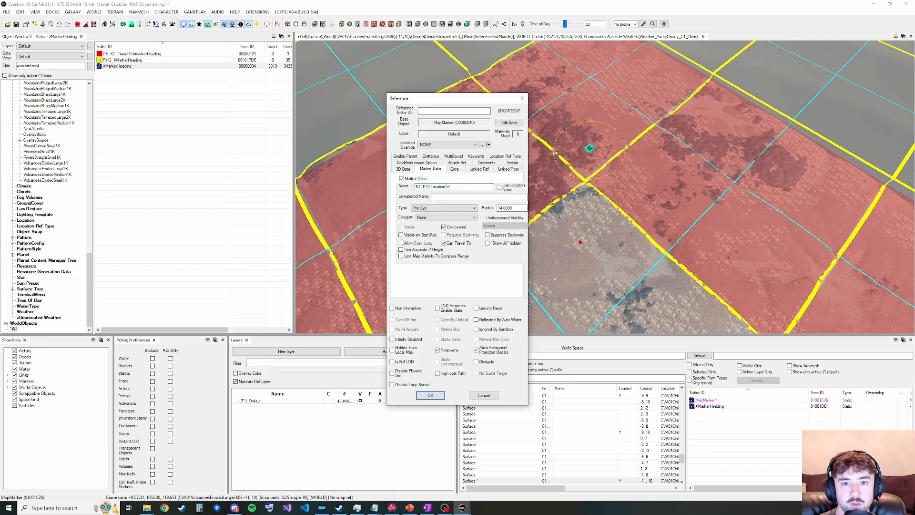
left_click(429, 397)
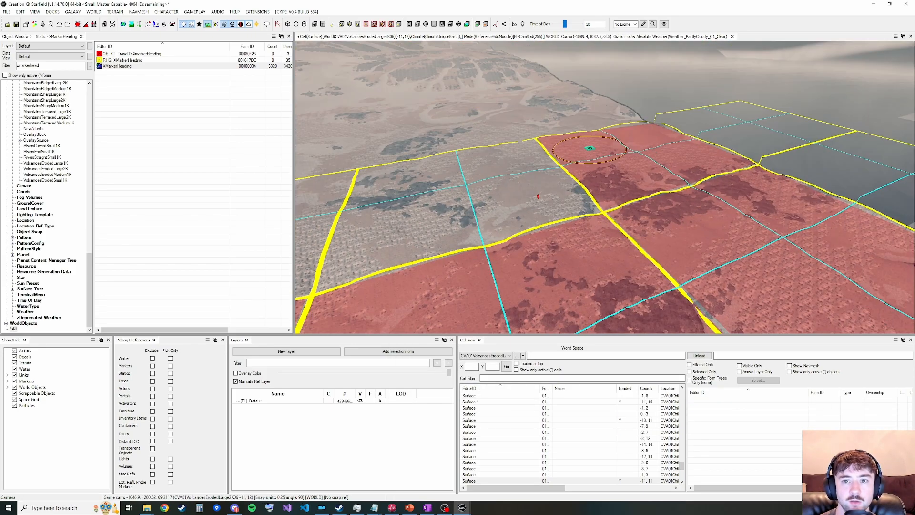
Paste another map marker and XMarkerHeading pair at the terrain's corner cell -11, -11
key("w")
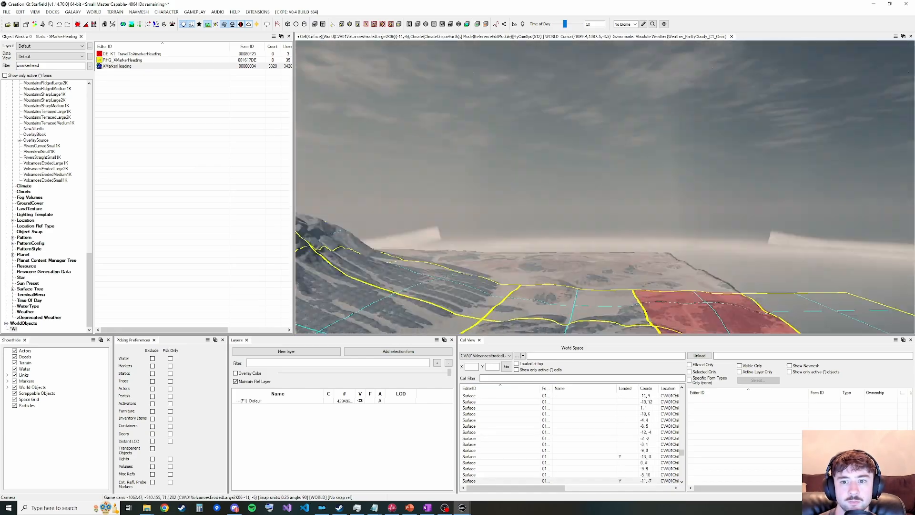
key("w")
key("grave")
right_click(592, 221)
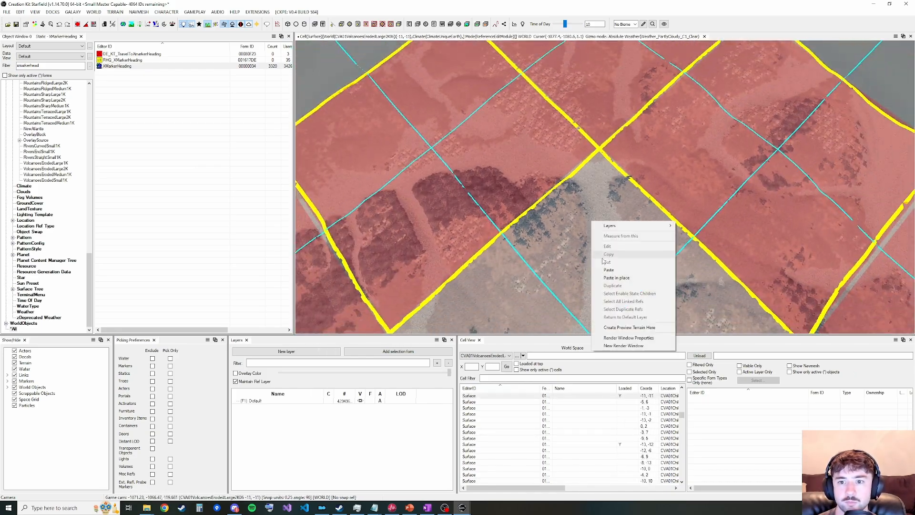
left_click(609, 269)
Move the map marker at corner -11, -11 into the red border area and prefix its name with its cell coordinates, starting N11N
mouse_move(631, 218)
left_mouse_down()
mouse_move(636, 206)
mouse_move(580, 157)
mouse_move(602, 105)
left_mouse_up()
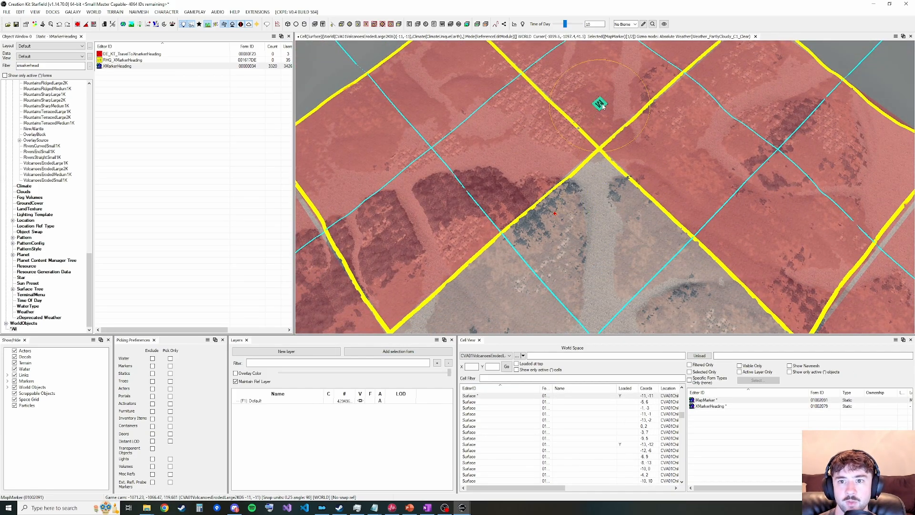
double_click(603, 106)
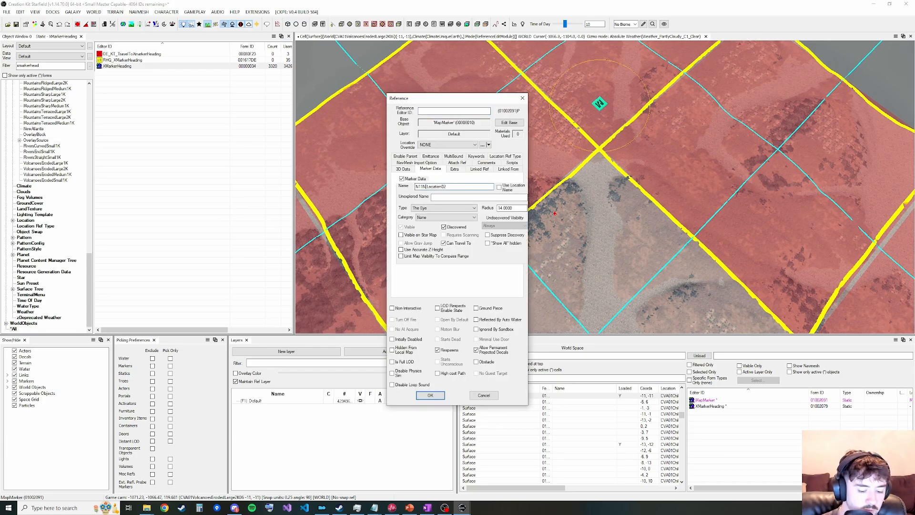
left_click(430, 395)
Paste another map marker and XMarkerHeading pair at corner cell 10, -11 and select its map marker
key("grave")
scroll(605, 187, "up", 3)
key("w")
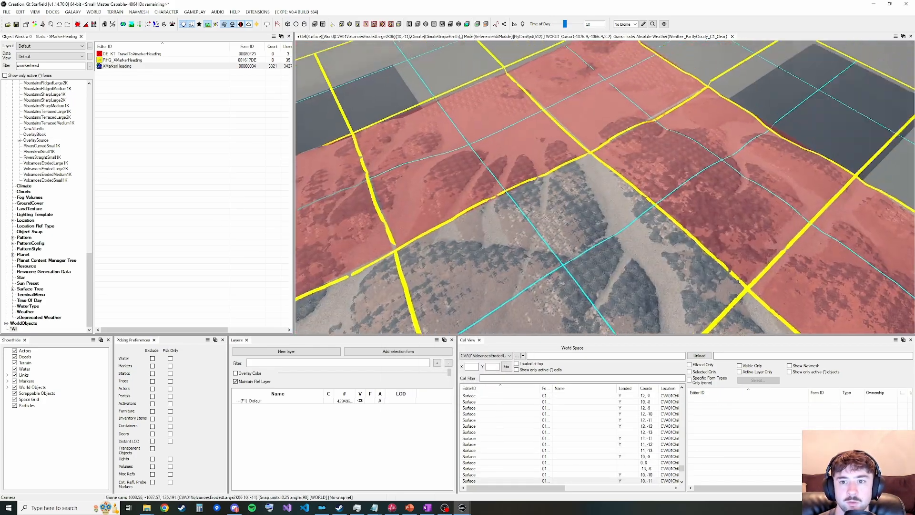
key("grave")
left_click(614, 236)
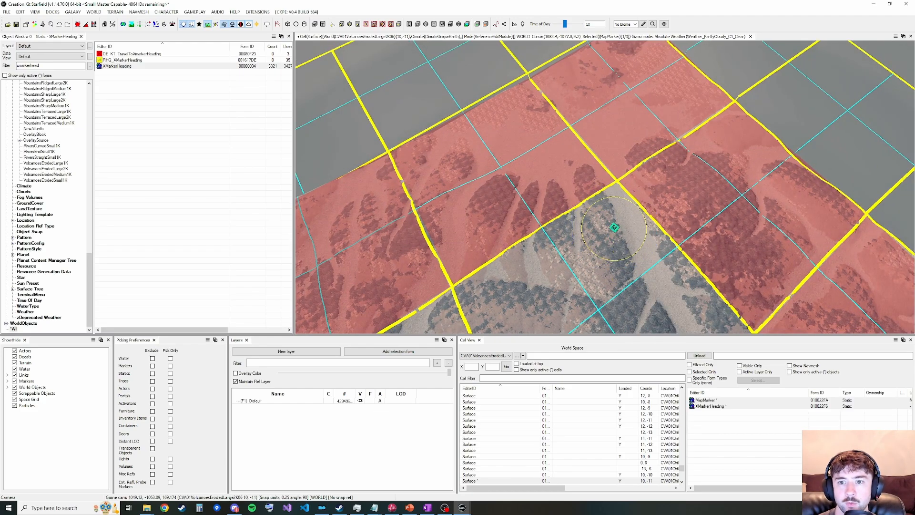
left_click(616, 219)
Move the map marker at corner 10, -11 into the red border area and rename it P10N11Location02
mouse_move(615, 218)
left_mouse_down()
mouse_move(619, 137)
mouse_move(631, 177)
left_mouse_up()
double_click(631, 177)
left_click_drag(429, 187, 414, 186)
type("P10N11Location02")
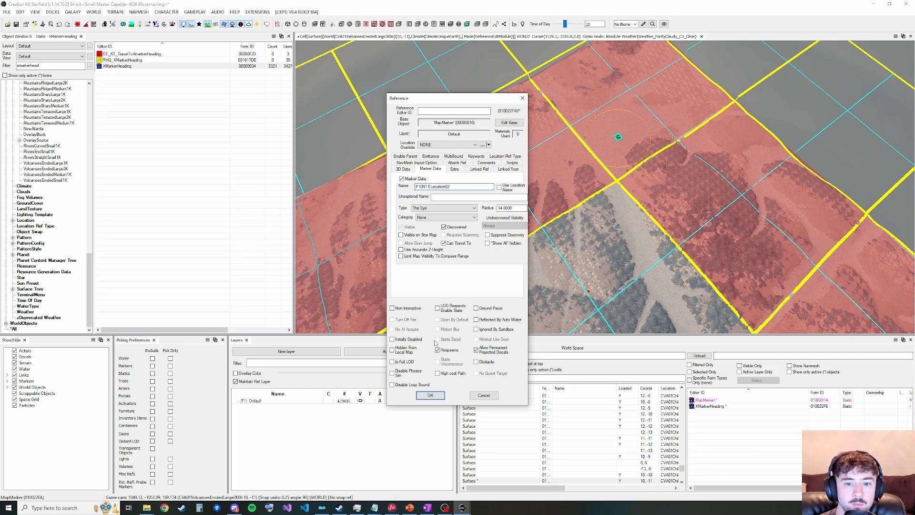
left_click(430, 395)
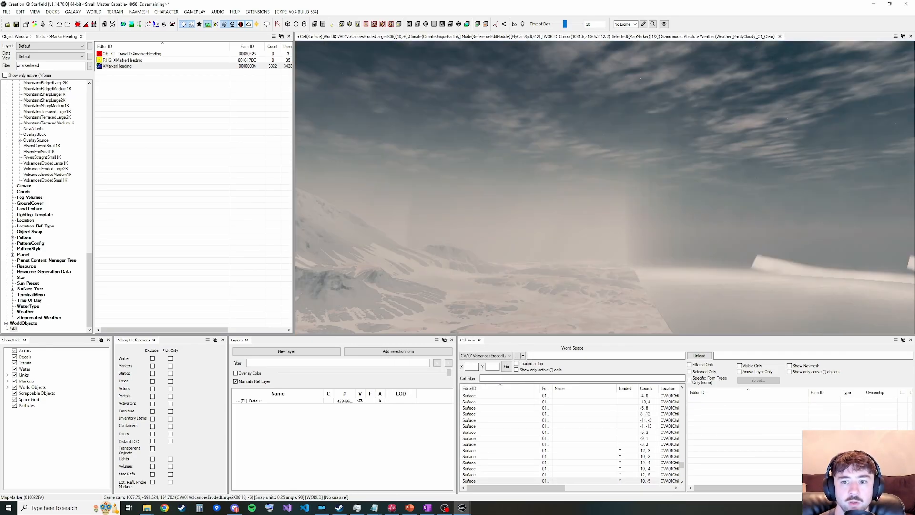
Paste another map marker and XMarkerHeading pair at the remaining corner cell 10, 10
key("w")
key("grave")
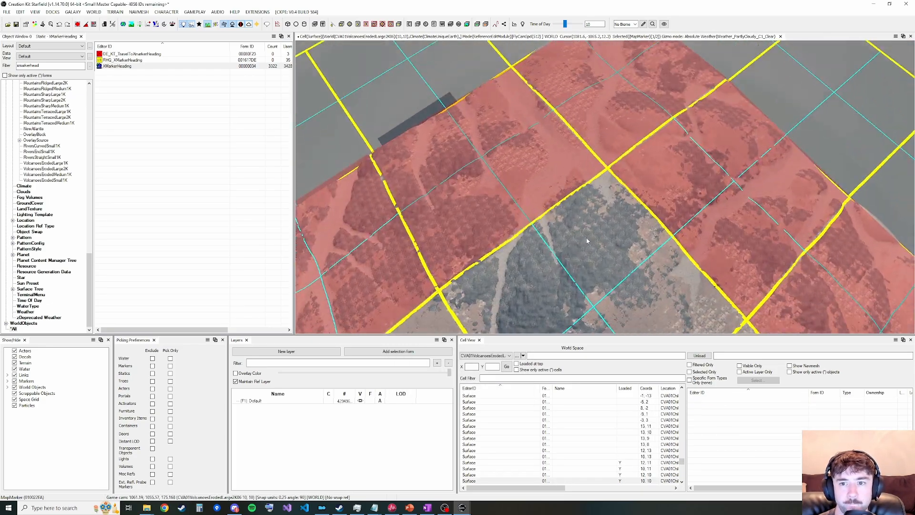
right_click(603, 252)
left_click(621, 264)
Move the map marker at corner 10, 10 into the red border area and prefix its name with its cell coordinates
key("d")
left_click(566, 178)
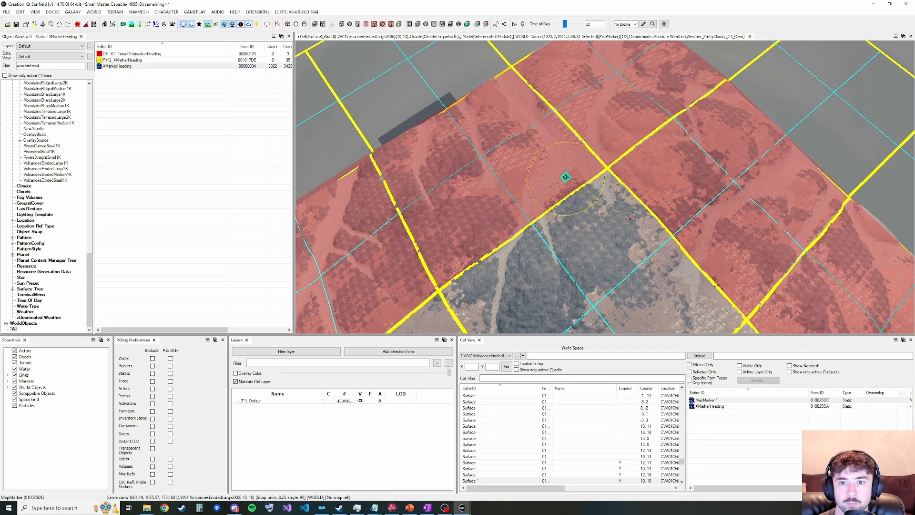
left_click_drag(566, 178, 615, 126)
double_click(614, 126)
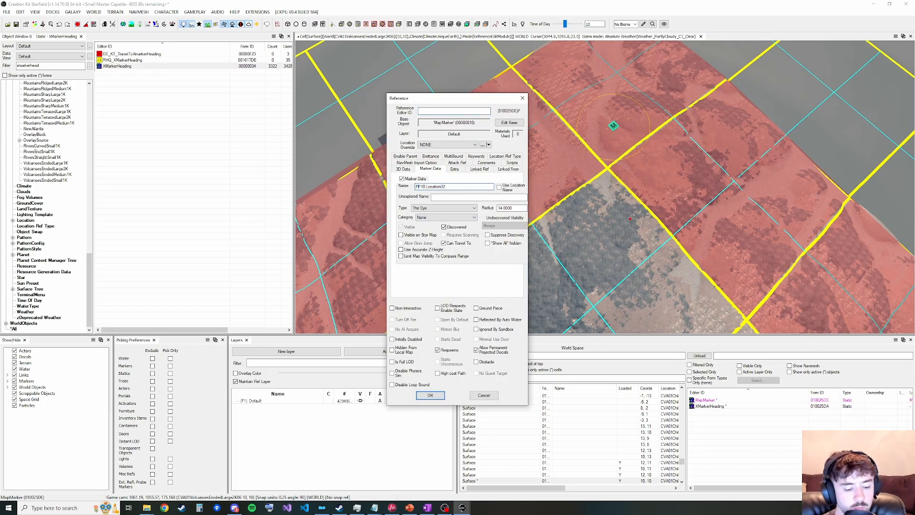
left_click(430, 395)
Look over the volcano landscape and its main crater from above
key("shift")
key("grave")
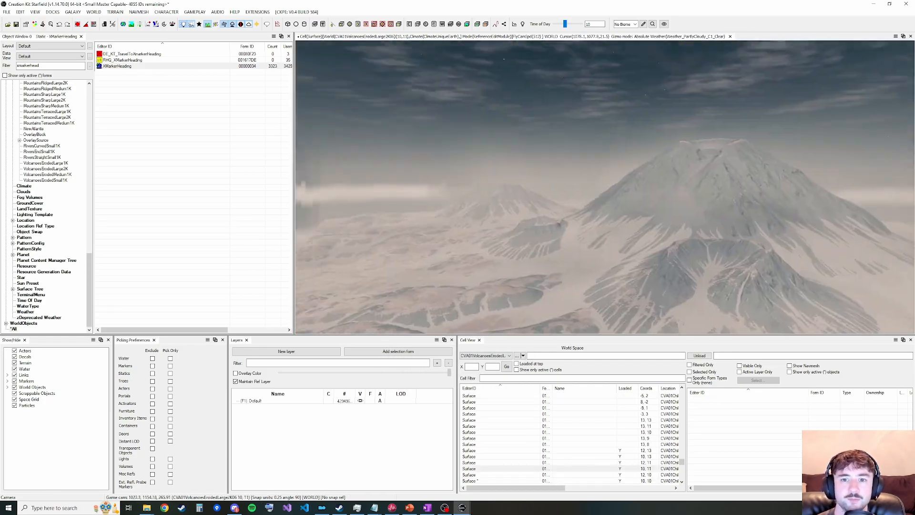
key("grave")
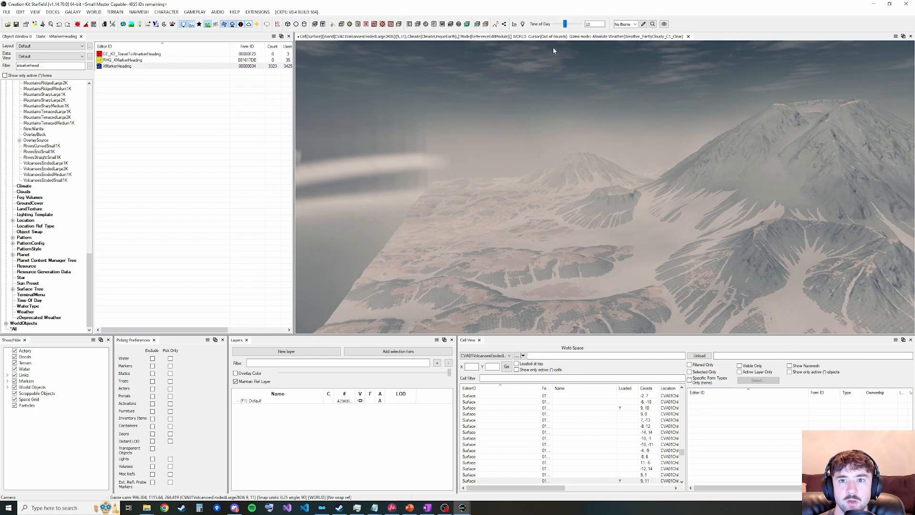
key("grave")
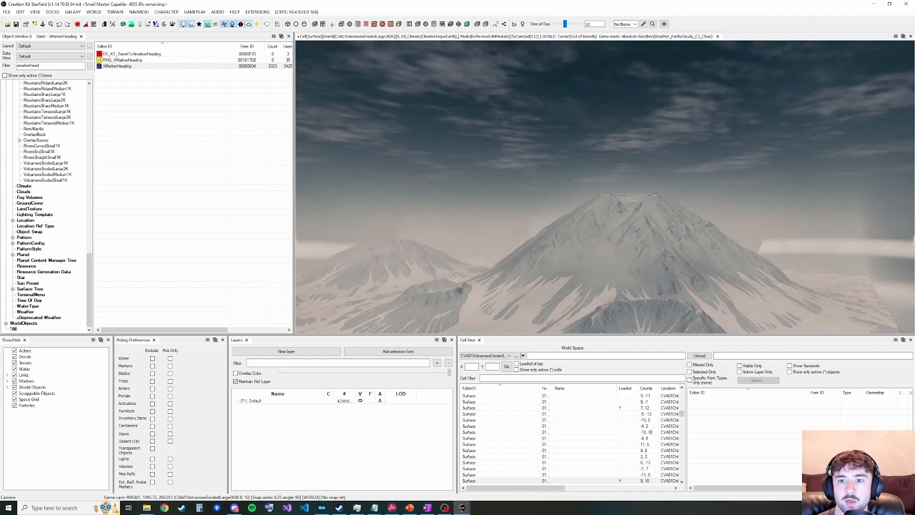
key("w")
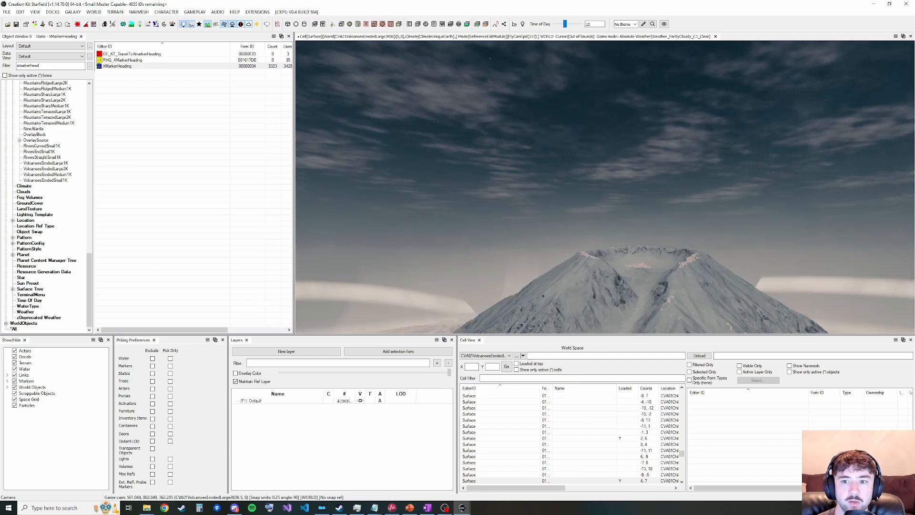
key("w")
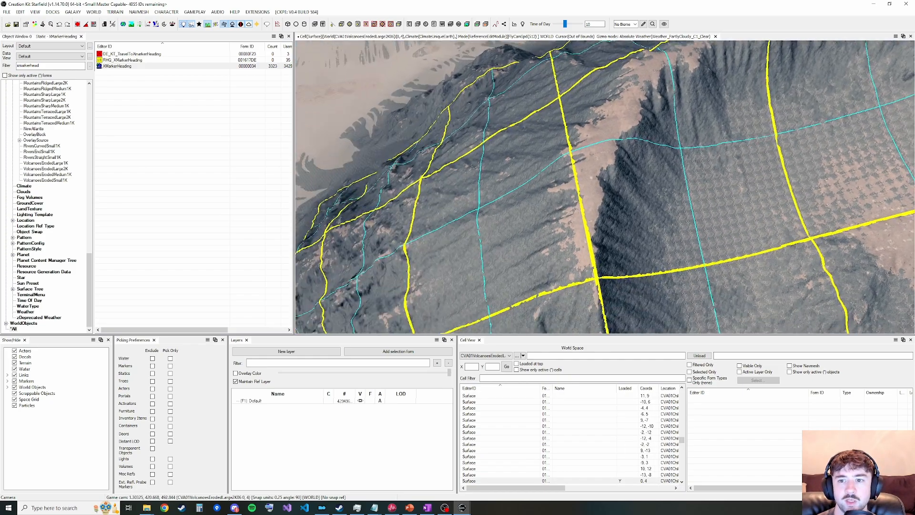
key("s")
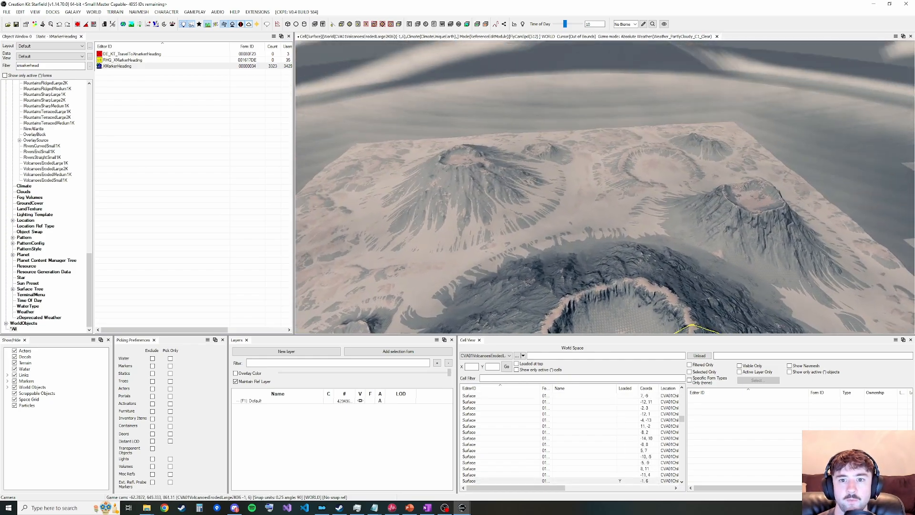
key("grave")
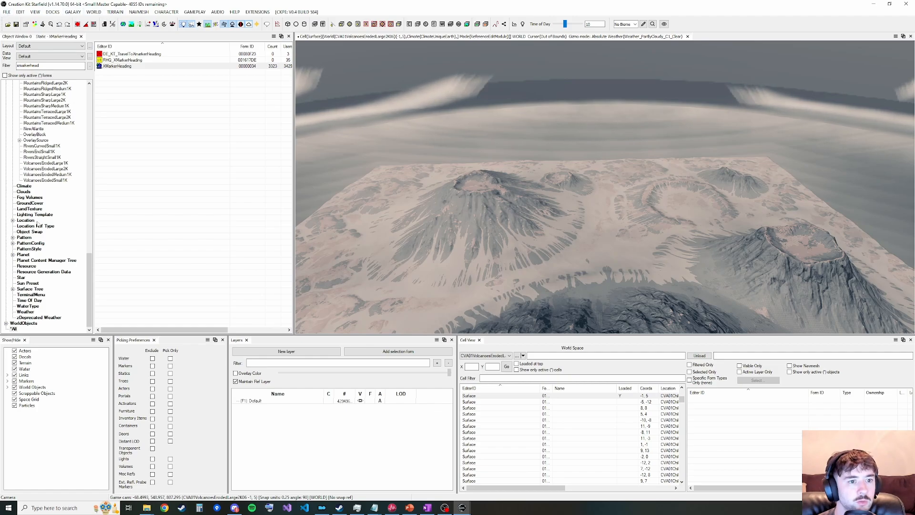
Show the PatternConfig forms and filter them by CVA
left_click(36, 245)
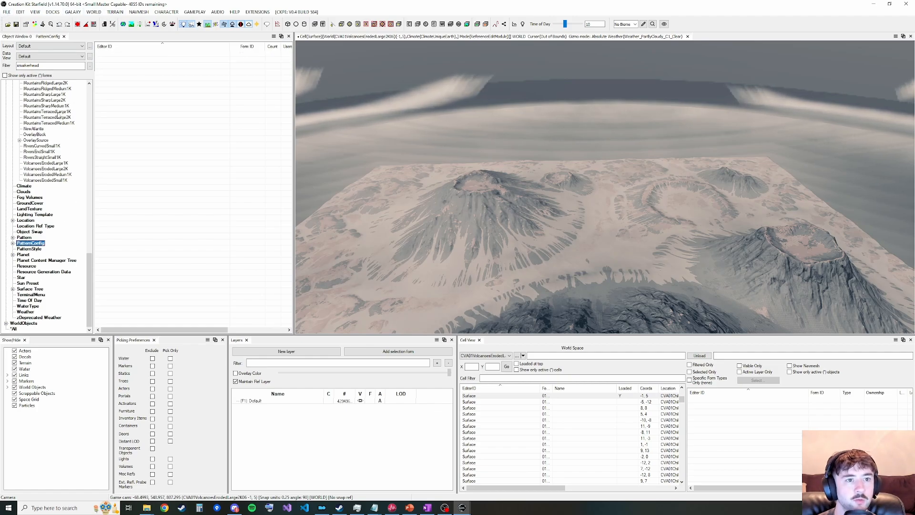
left_click_drag(48, 66, 5, 65)
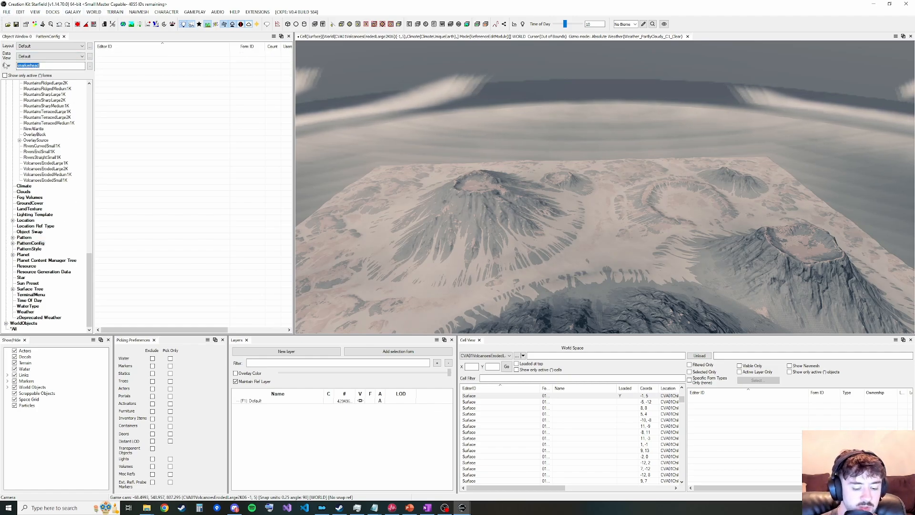
type("CVA")
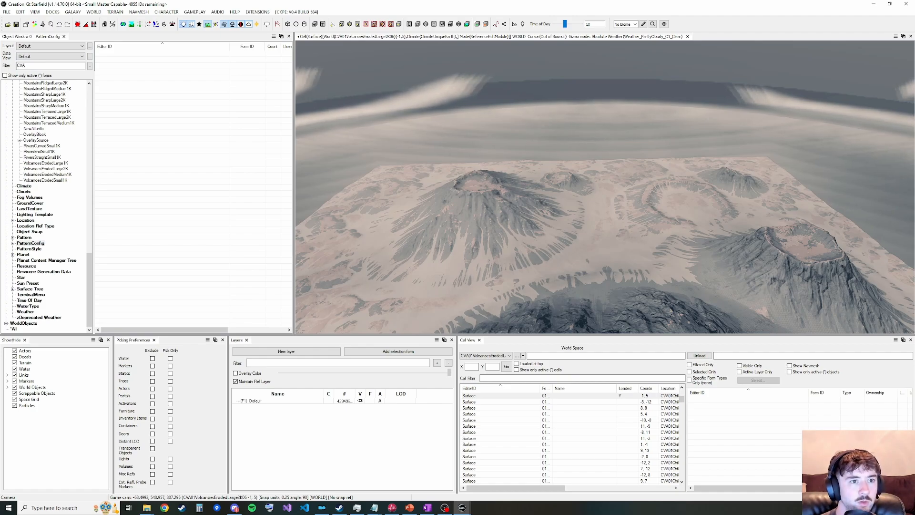
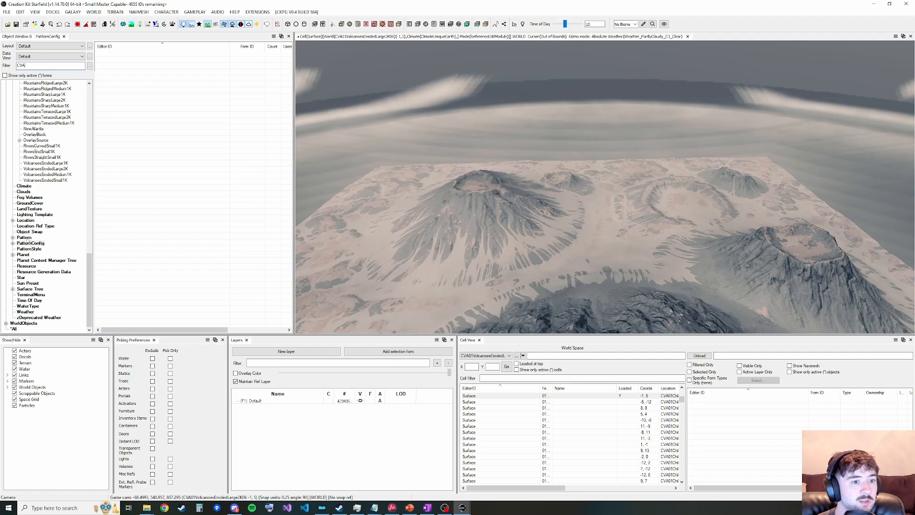
Create a new PatternConfig form with the ID CVA01VolcanoPatternConfig
right_click(162, 167)
left_click(176, 171)
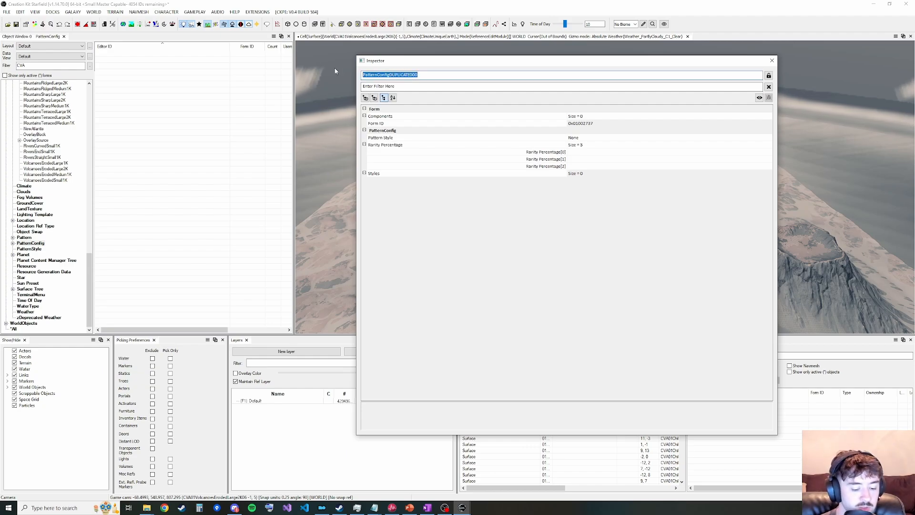
type("CVA01")
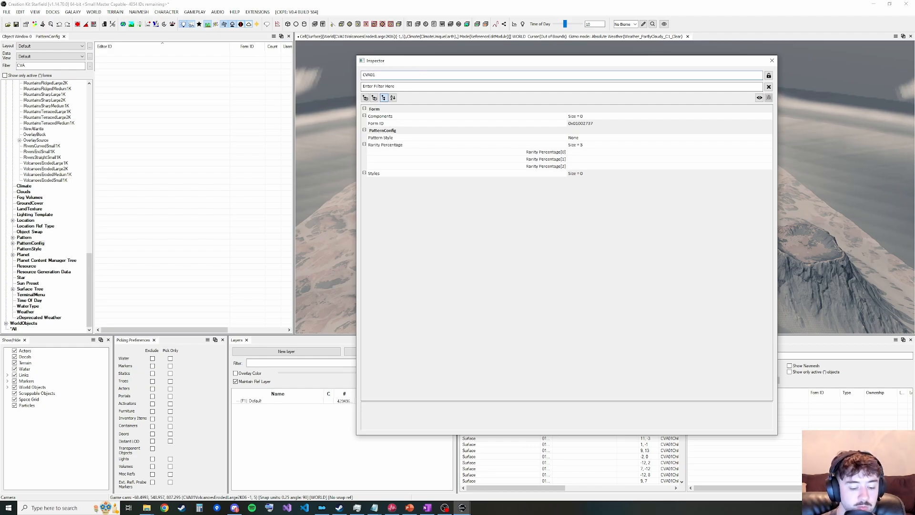
type("VolcanoP")
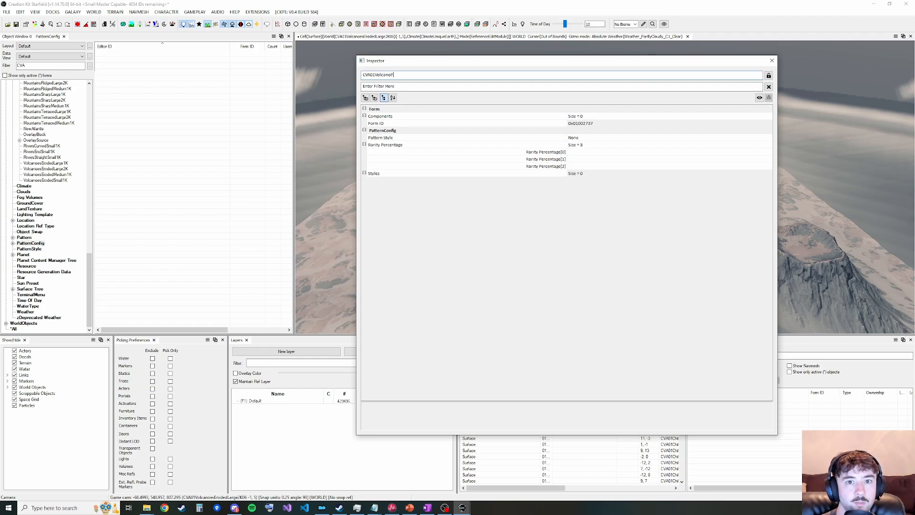
type("atternConfig")
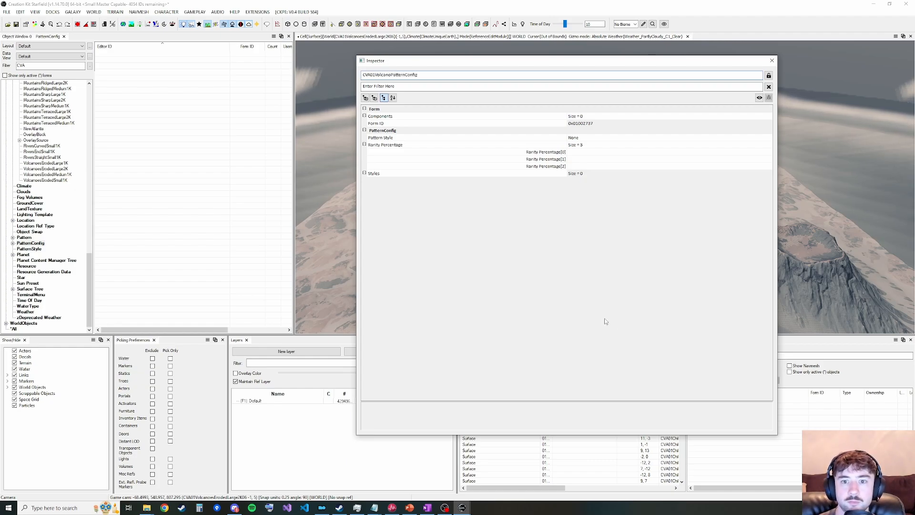
left_click(772, 61)
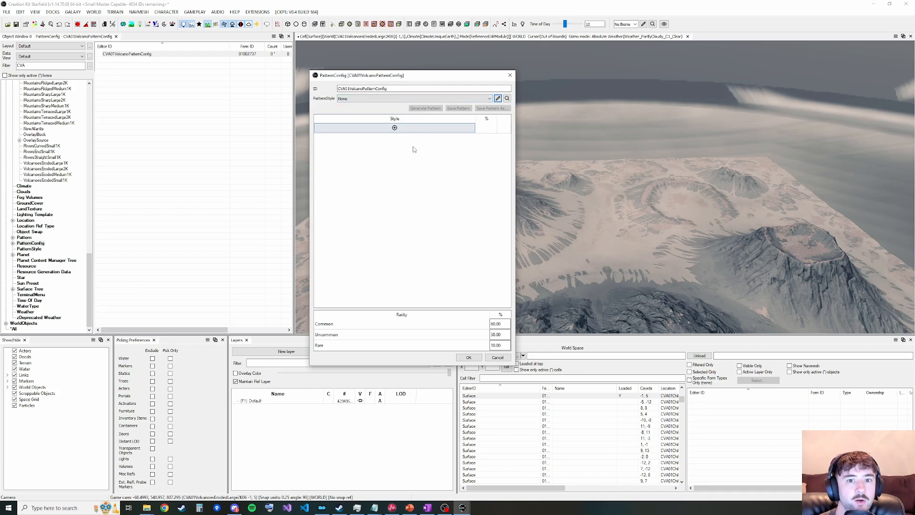
Set the pattern style of CVA01VolcanoPatternConfig to PatternStyleVolcanoesErodedFieldsMounds
left_click(367, 99)
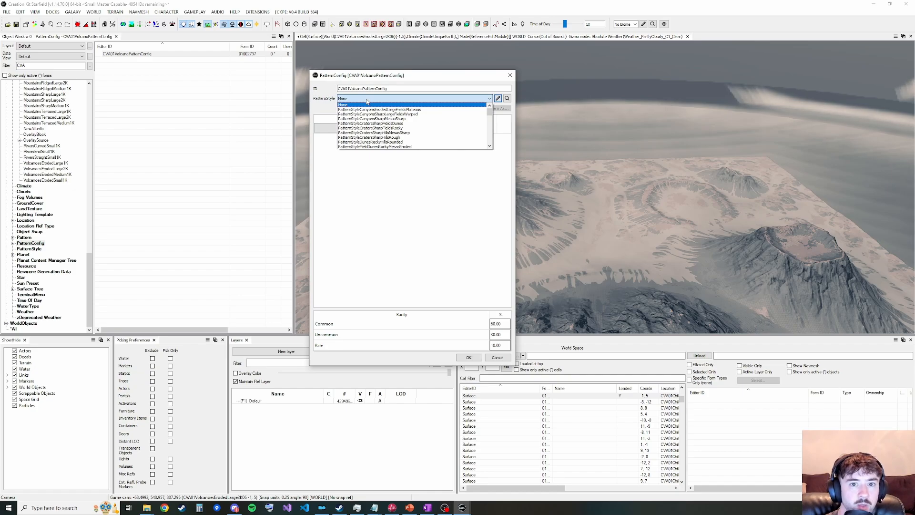
scroll(369, 146, "down", 2)
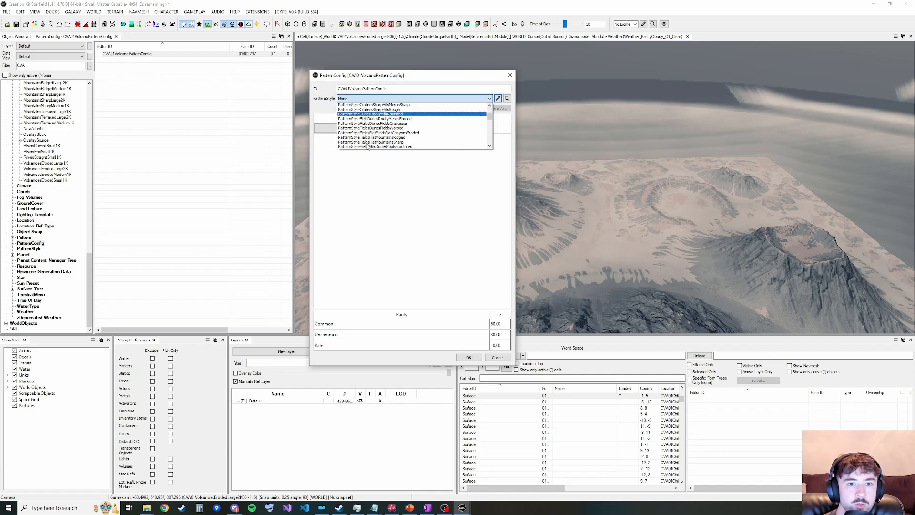
scroll(368, 145, "down", 6)
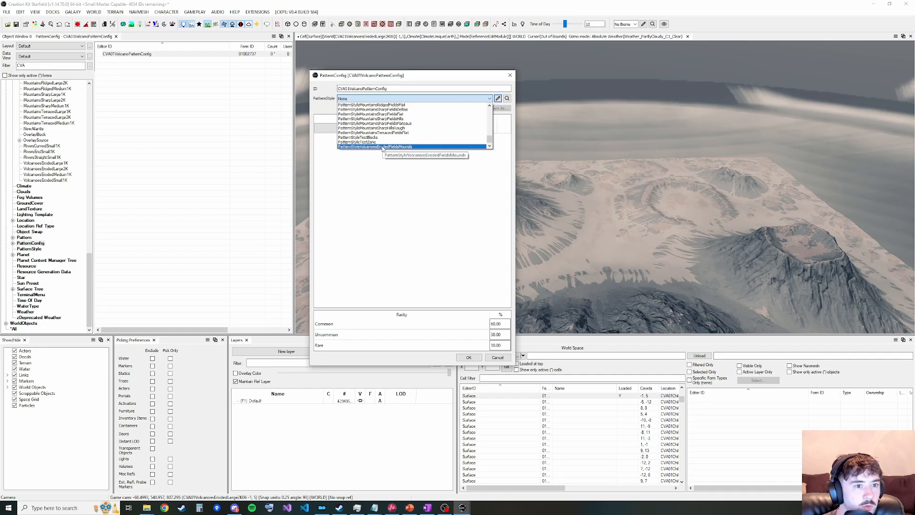
left_click(383, 147)
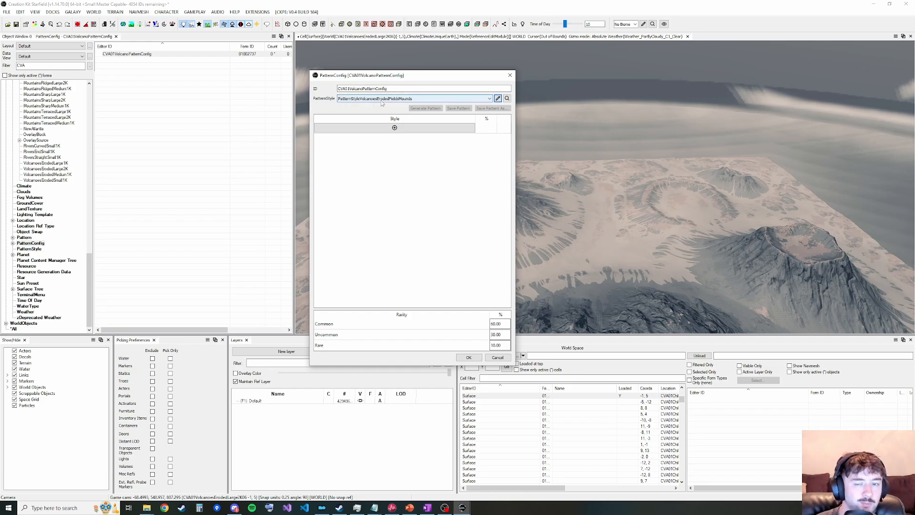
Add the surface style VolcanoesErodedLarge1K to the pattern config with a share of 50 percent
left_click(377, 128)
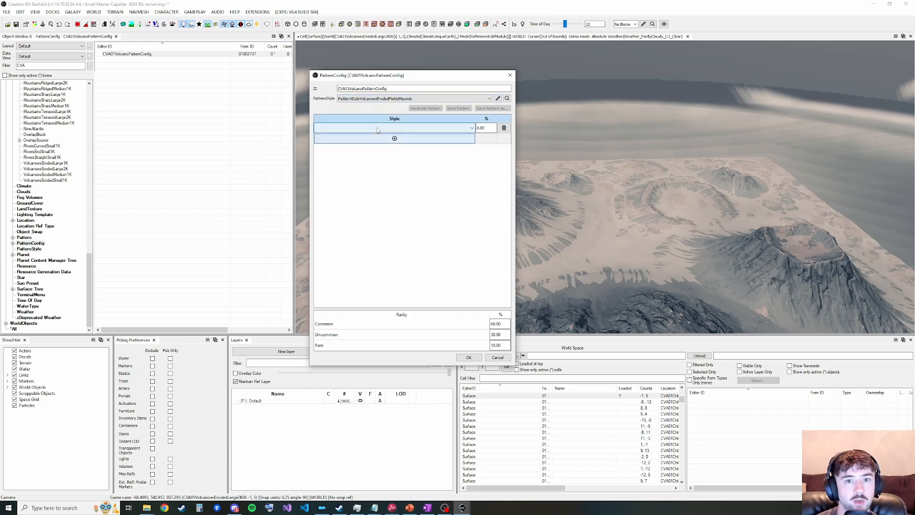
left_click(381, 130)
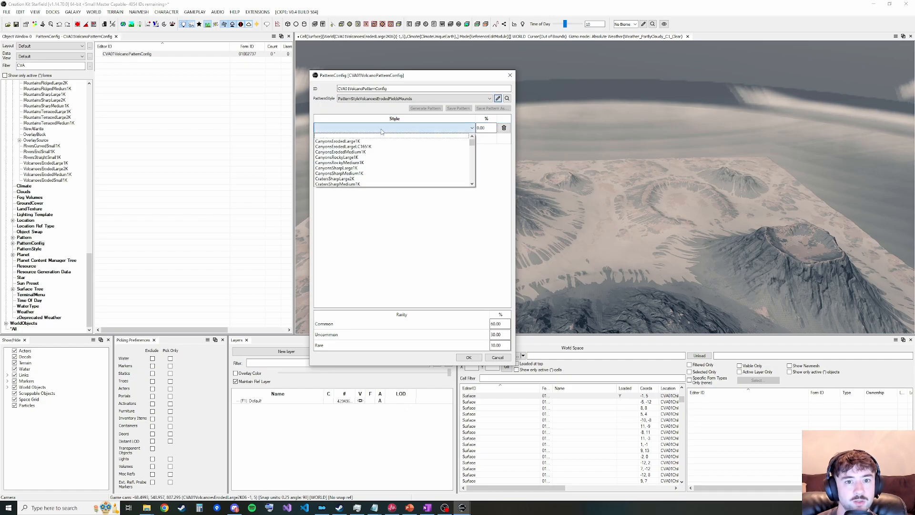
left_click_drag(472, 141, 475, 182)
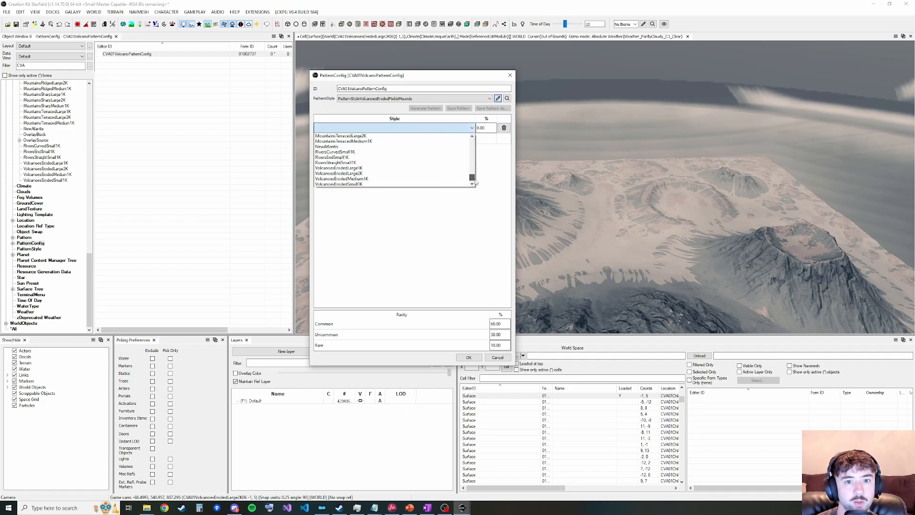
left_click(343, 170)
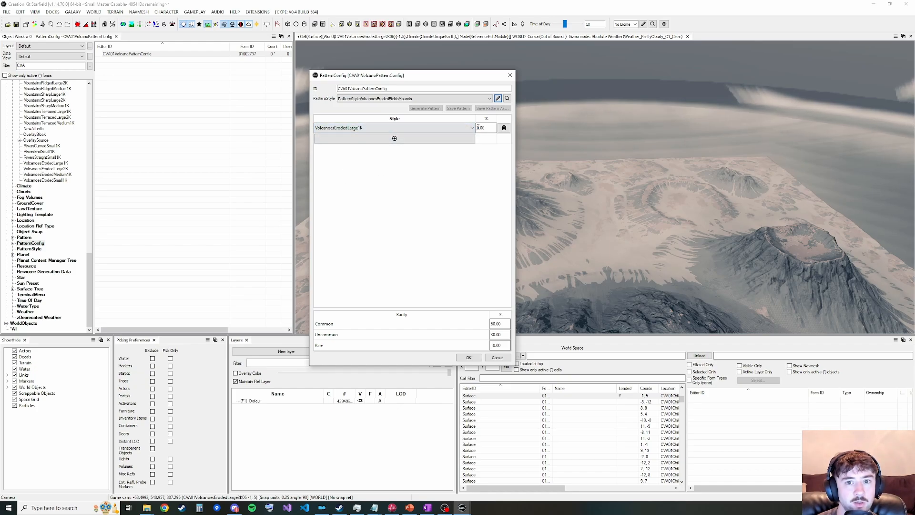
type("50")
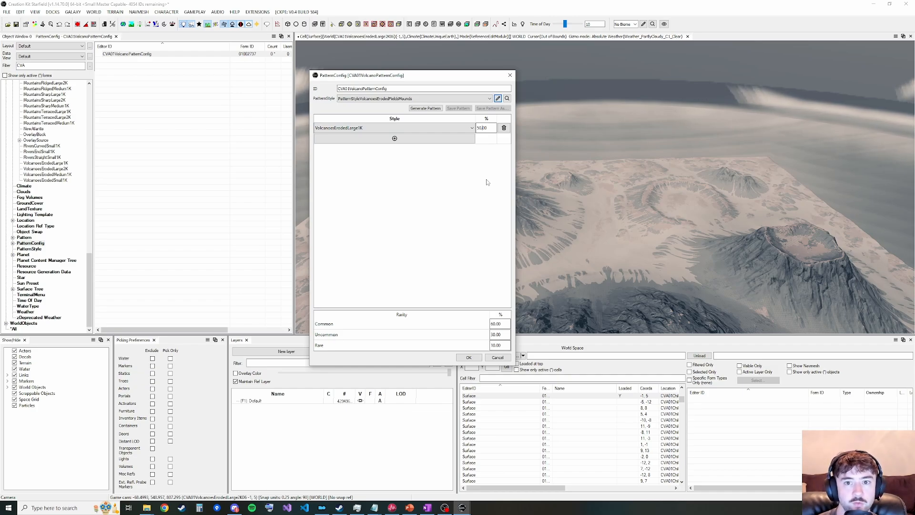
key("Delete")
key("Delete")
key("Delete")
key("Tab")
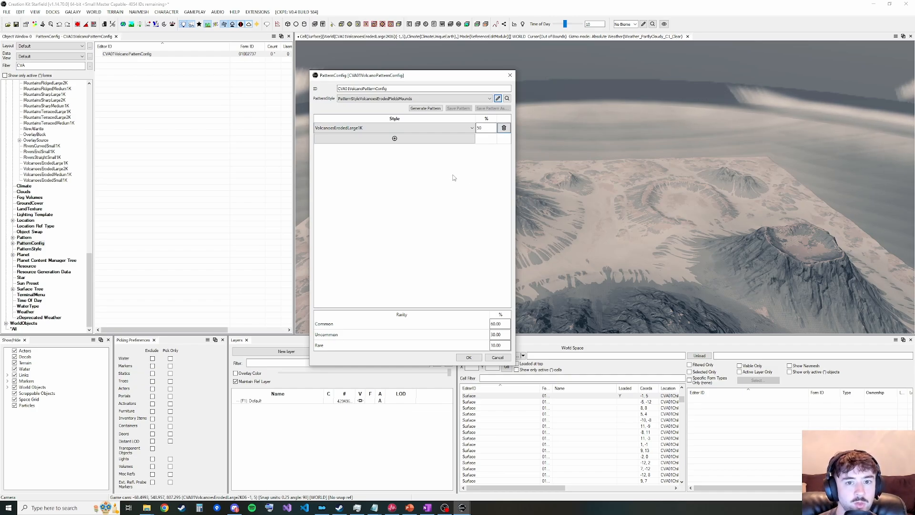
Add VolcanoesErodedLarge2K as a second surface style in the pattern config with a share of 50 percent
left_click(395, 138)
left_click(400, 139)
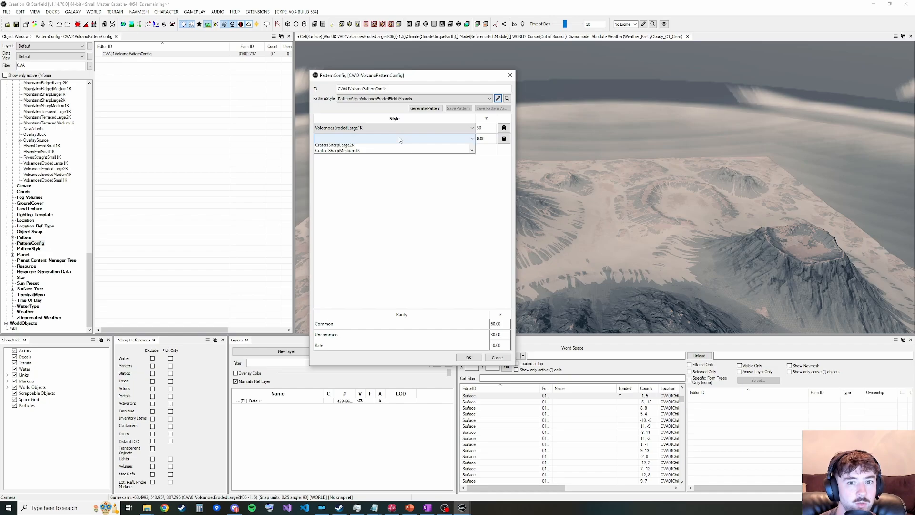
scroll(401, 193, "down", 10)
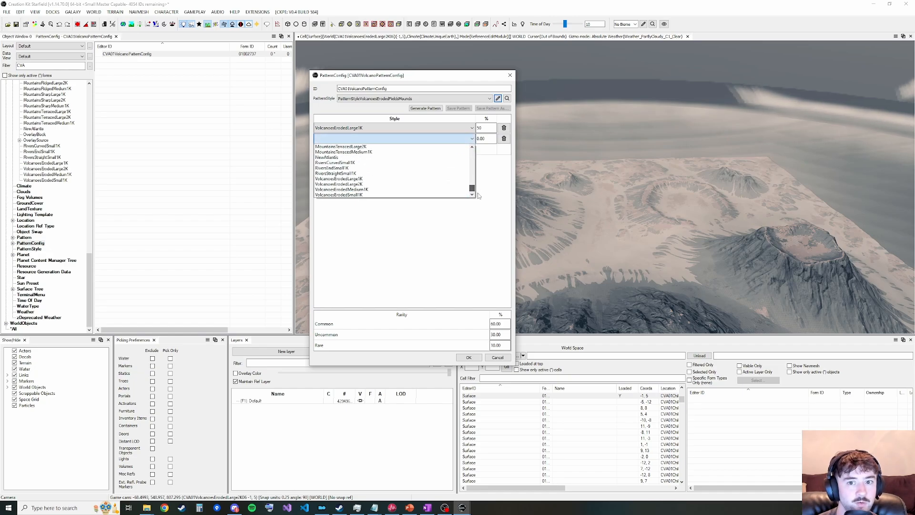
left_click(378, 185)
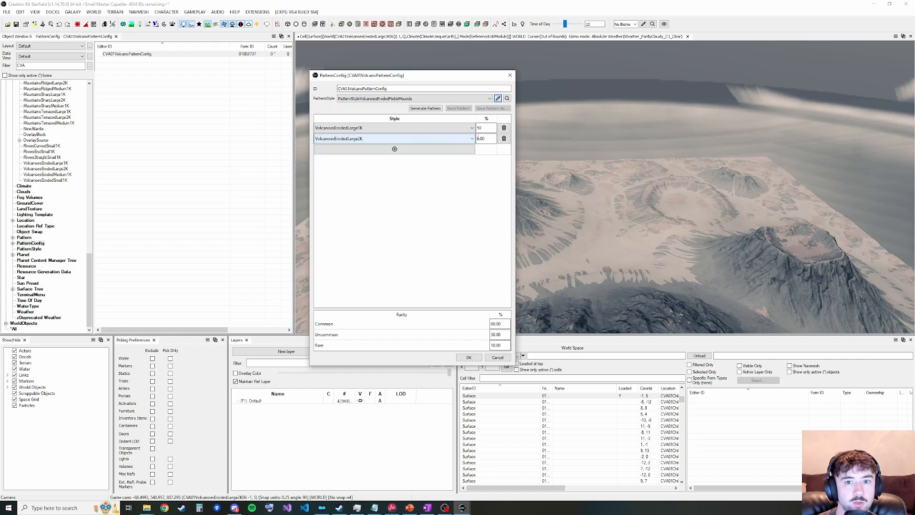
type("50")
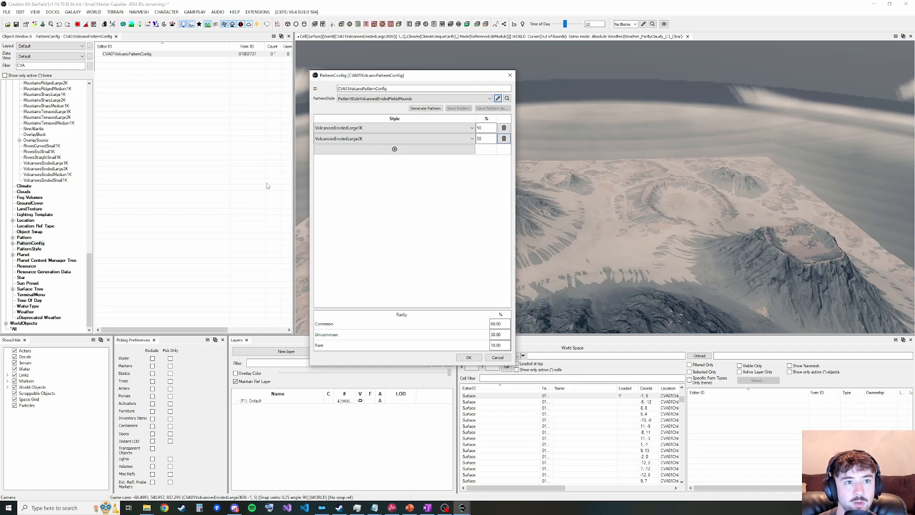
Save the plugin while the PatternConfig form is still open, and generate the pattern as a preview world
left_click(15, 24)
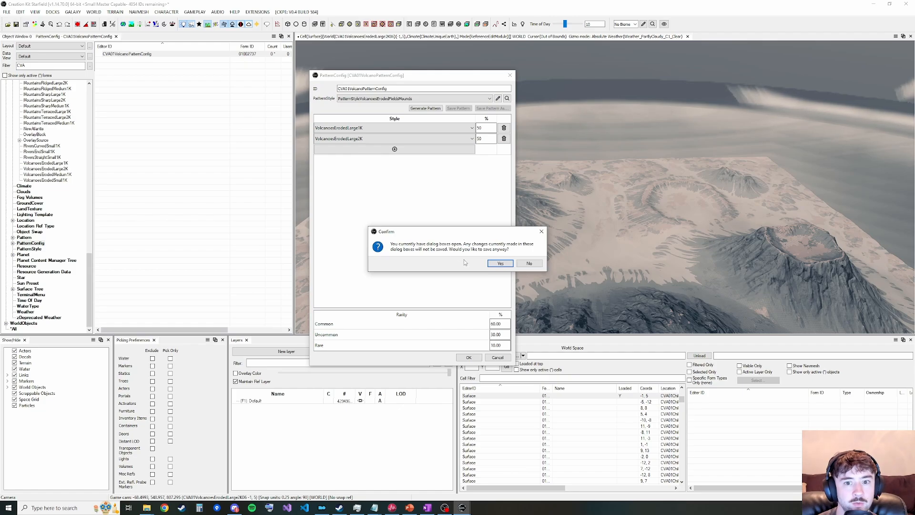
left_click(500, 263)
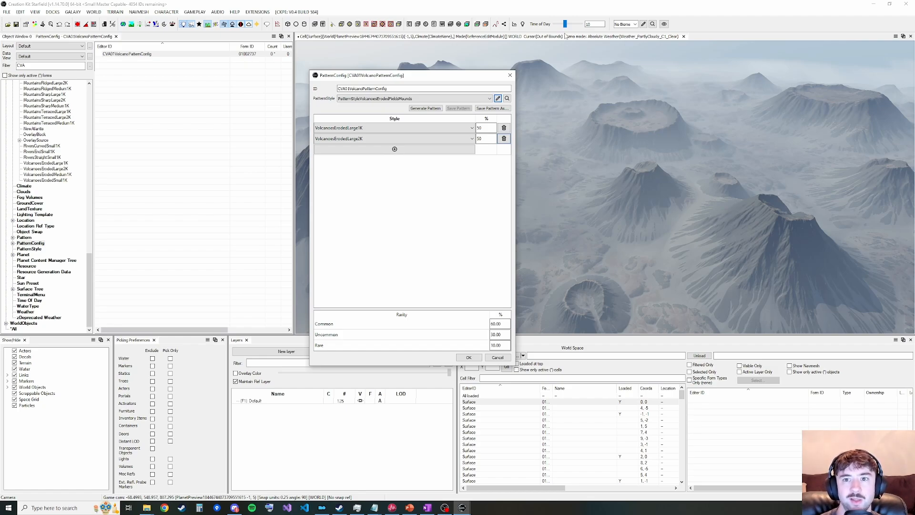
Fly over the generated preview world to examine how the volcano blocks are distributed across the terrain
left_click(644, 202)
key("grave")
key("w")
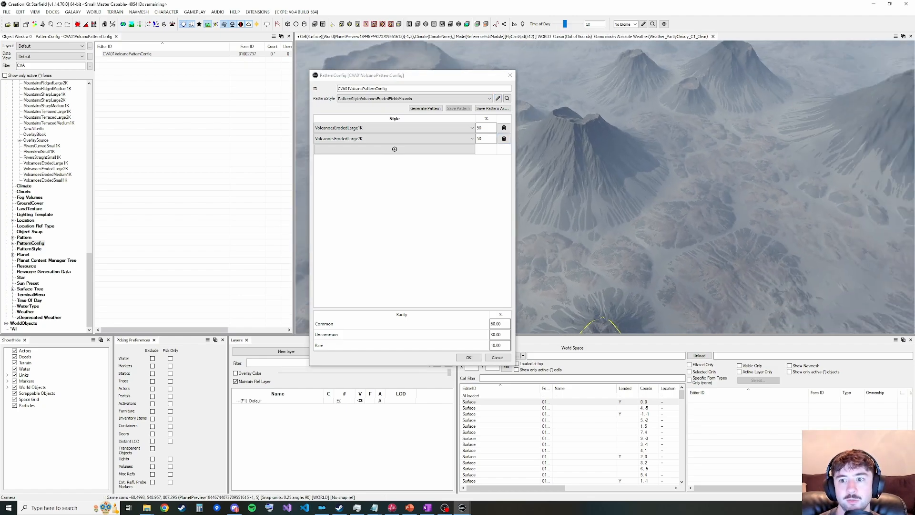
key("w")
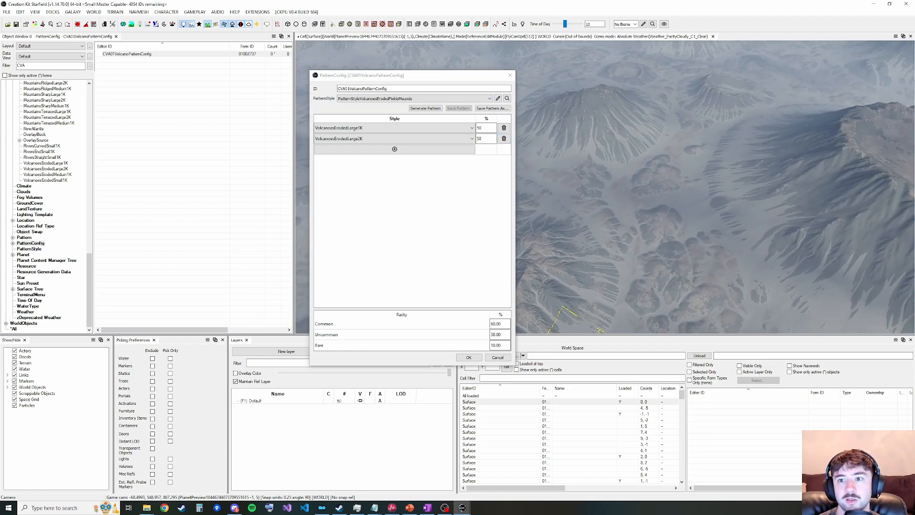
key("w")
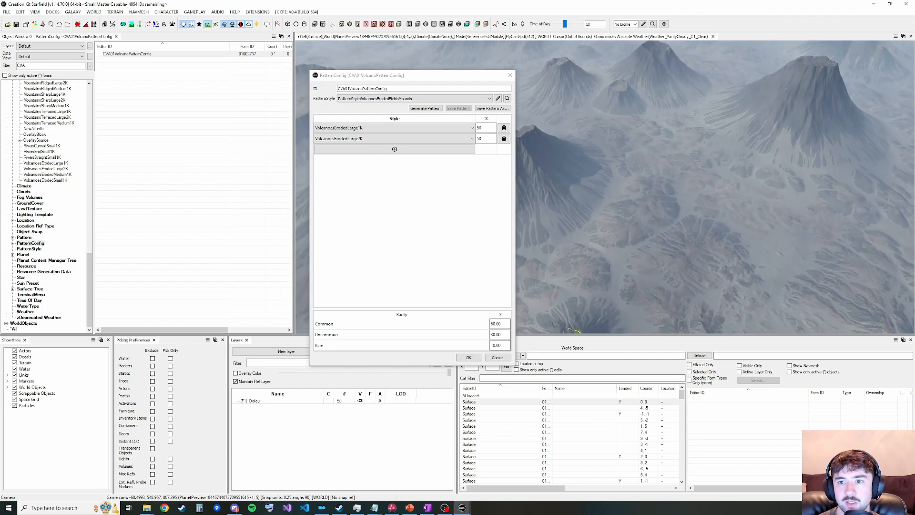
key("w")
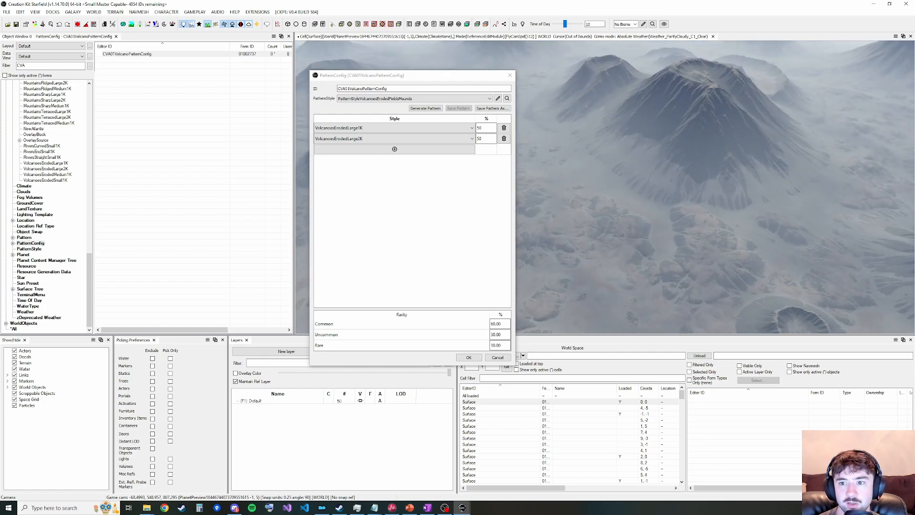
key("w")
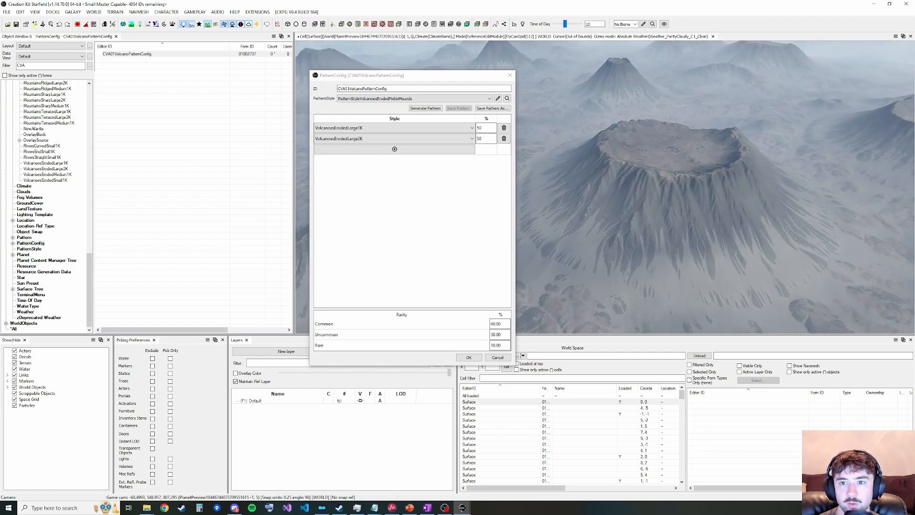
key("w")
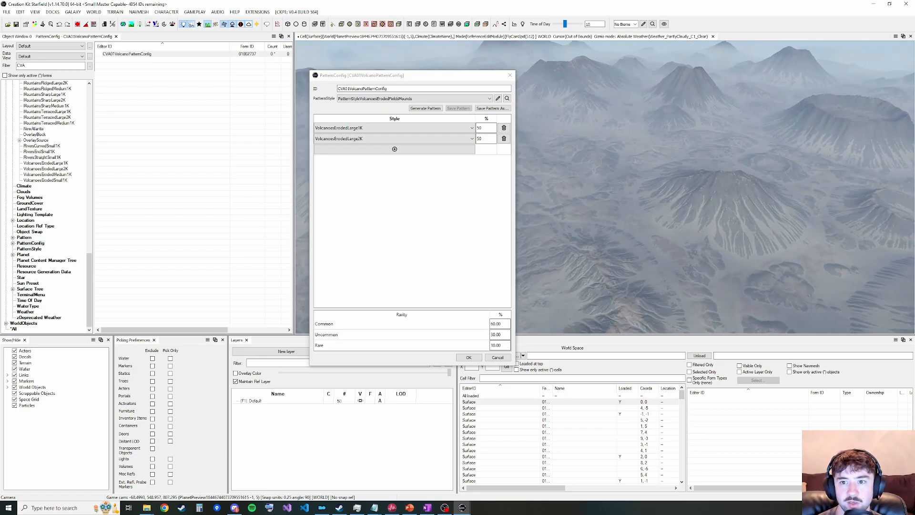
key("w")
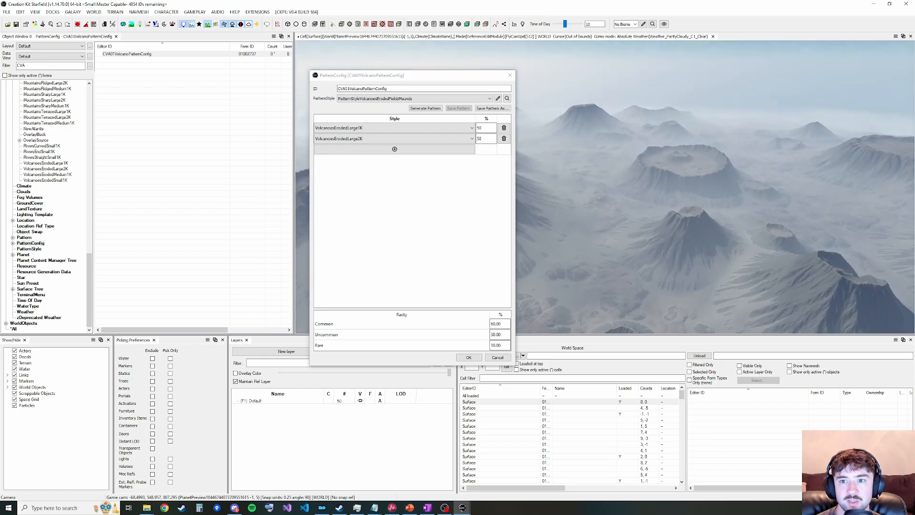
key("w")
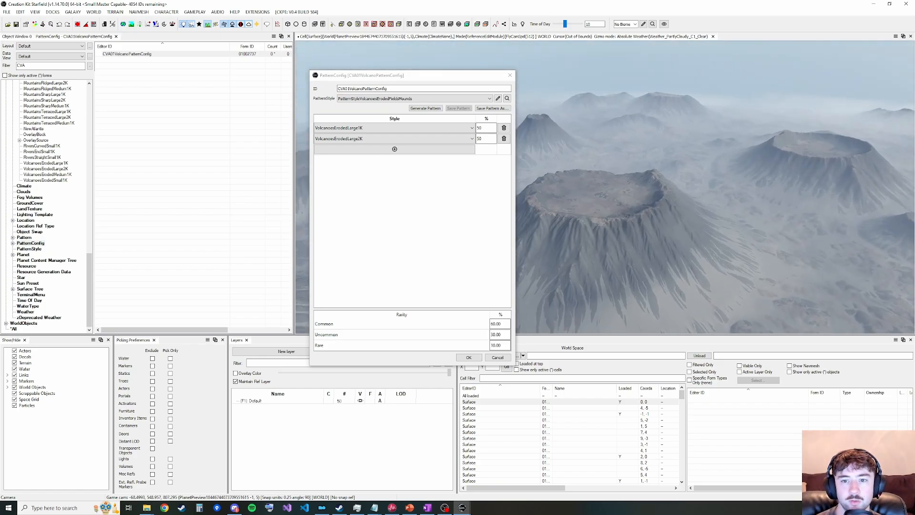
key("w")
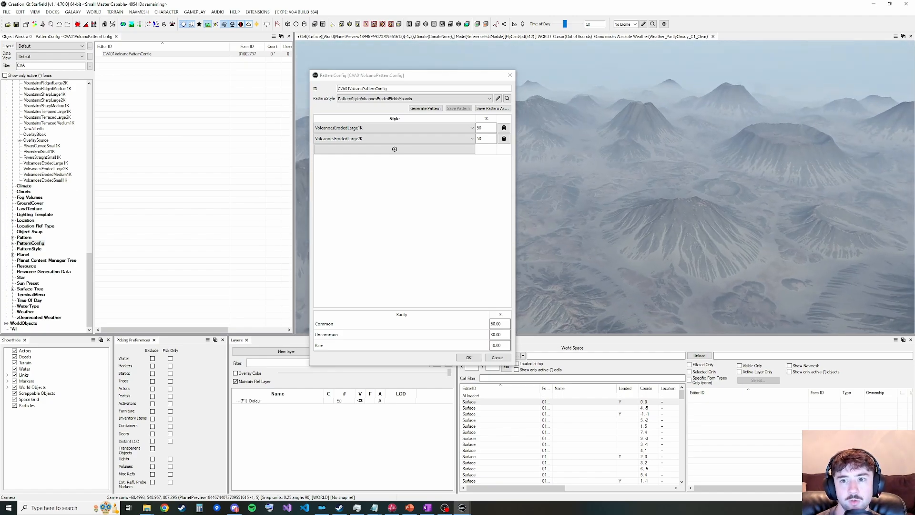
key("w")
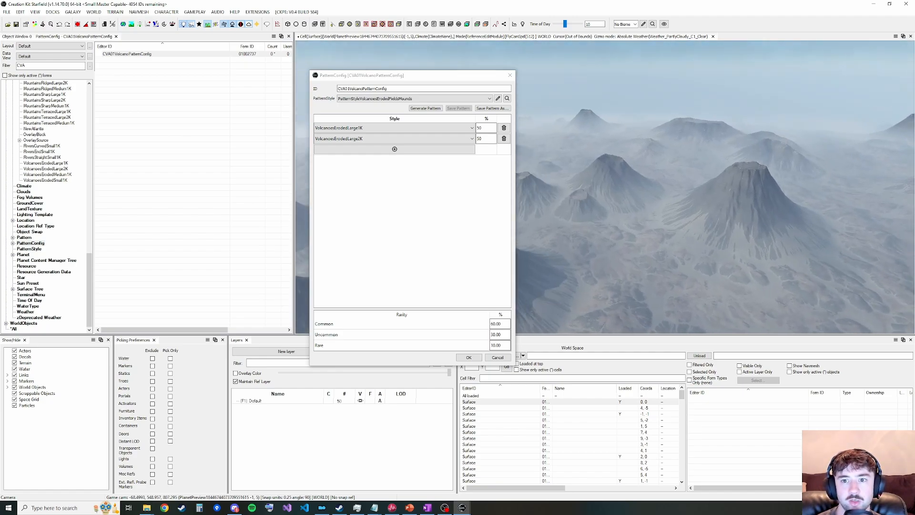
key("w")
key("grave")
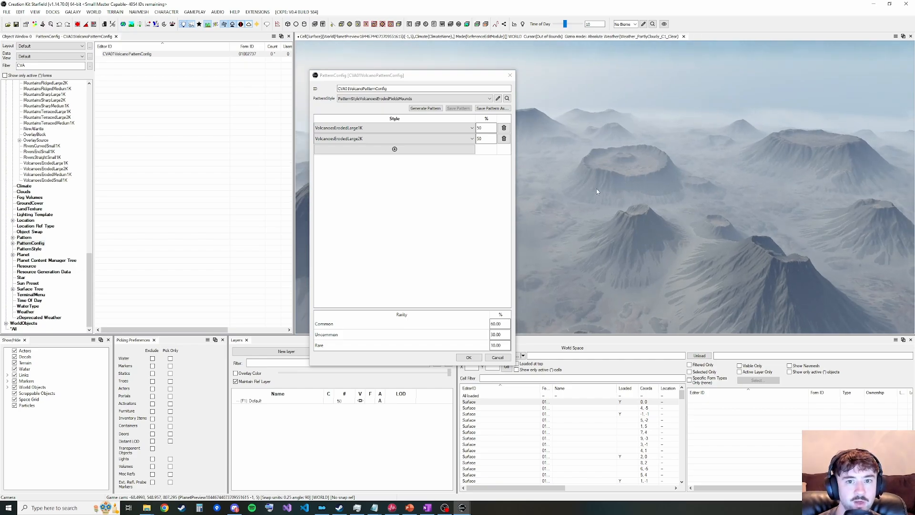
Save the generated pattern as a new surface pattern with the ID PatternCVA01VolcanoTest
left_click(500, 112)
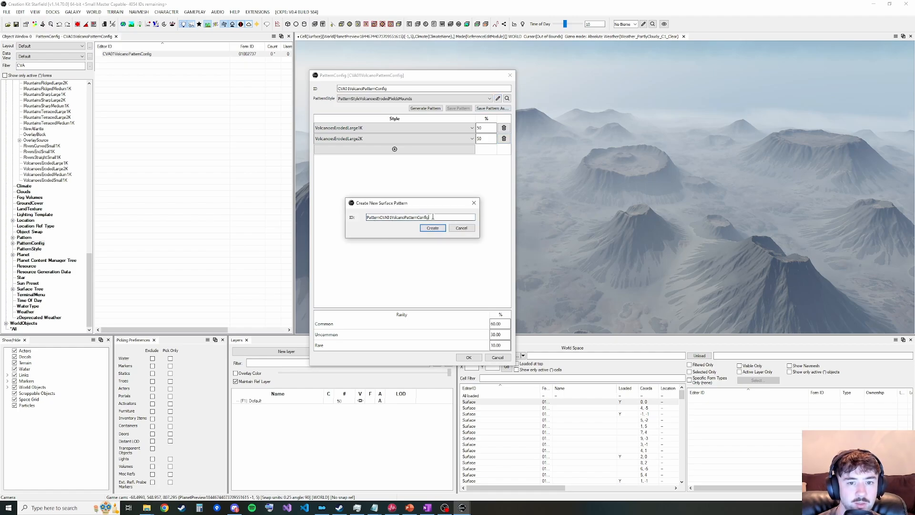
mouse_move(430, 217)
left_mouse_down()
mouse_move(412, 217)
mouse_move(420, 218)
left_mouse_up()
key("BackSpace")
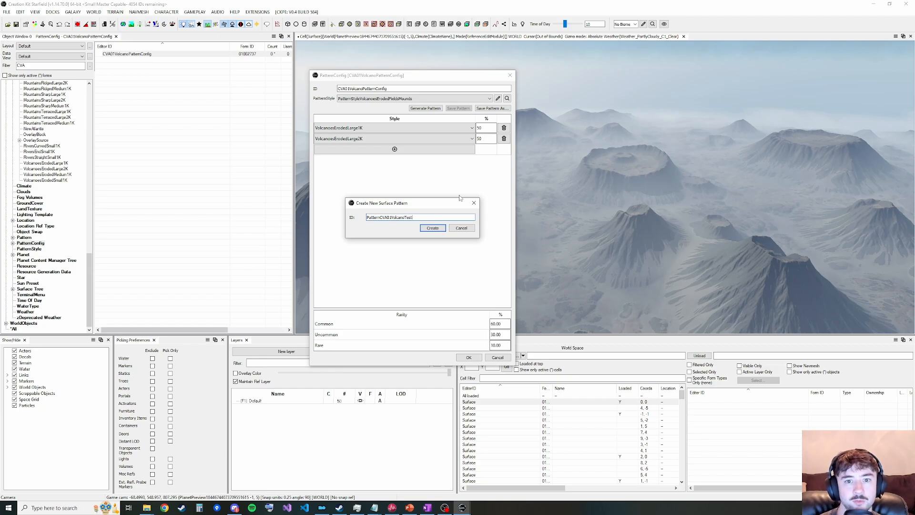
left_click(432, 229)
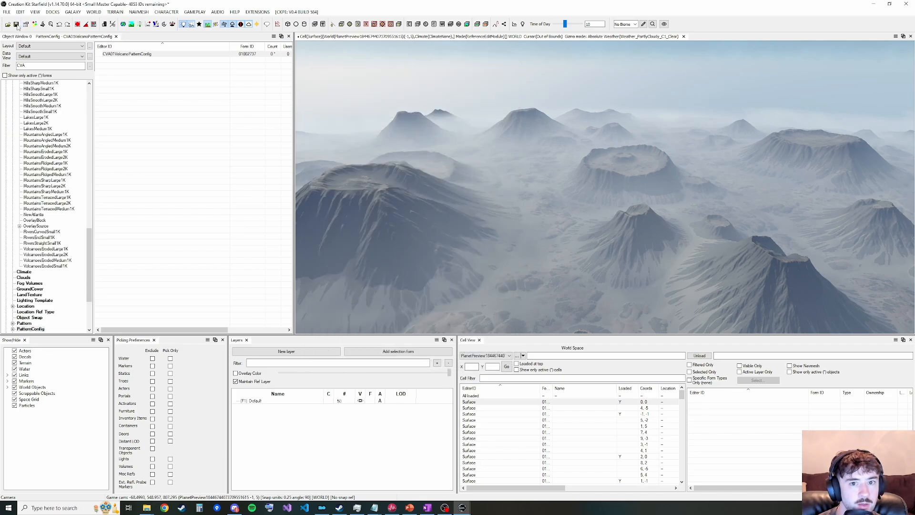
Save the plugin, and load PatternCVA01VolcanoTest in the Block Pattern Editor using the filter CVA
left_click(17, 26)
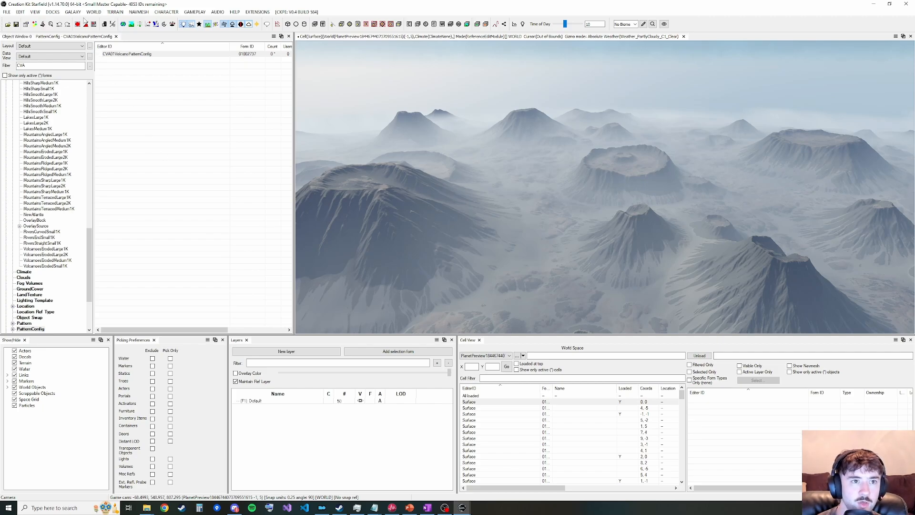
left_click(73, 12)
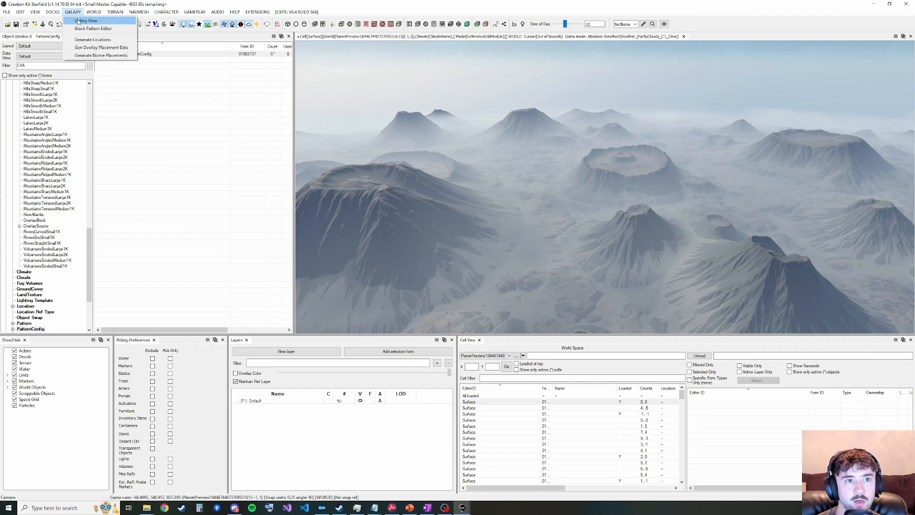
left_click(84, 25)
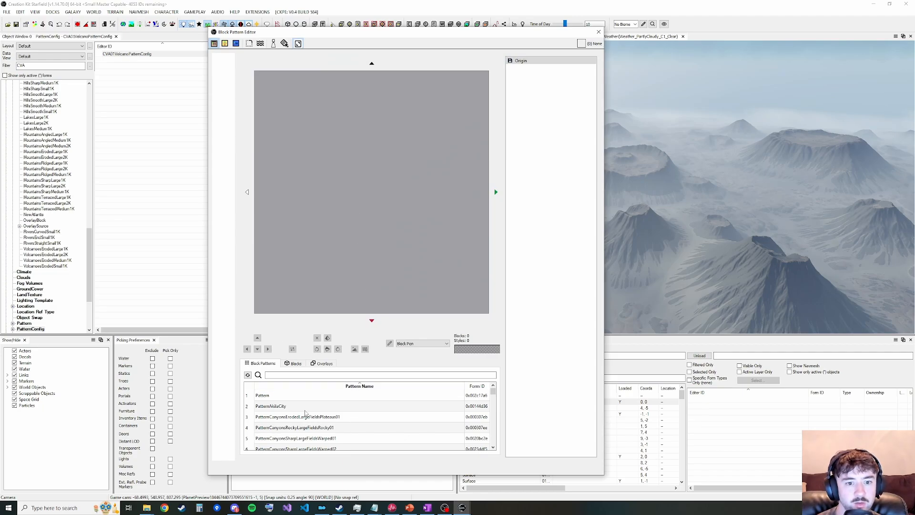
left_click(302, 374)
type("CVA")
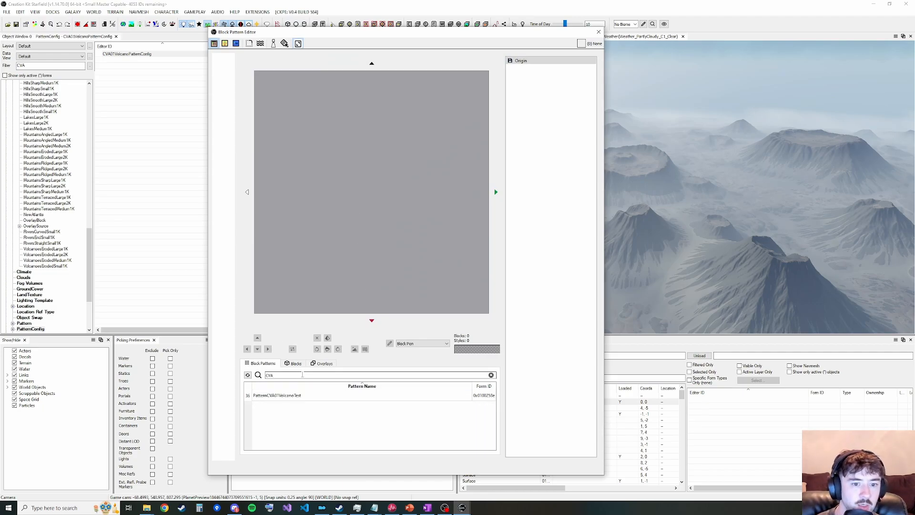
left_click(292, 399)
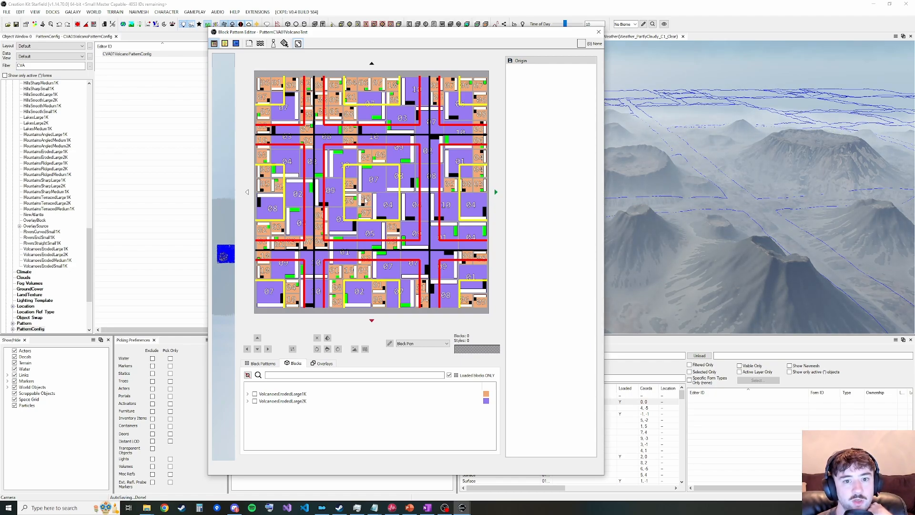
Check which overlays are available for the central 2K block 07, and close the Block Pattern Editor
left_click(323, 363)
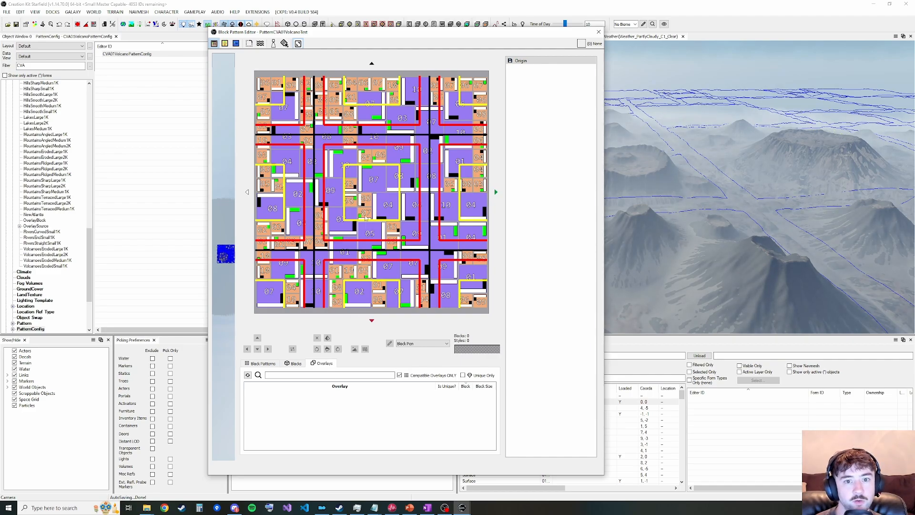
left_click(373, 183)
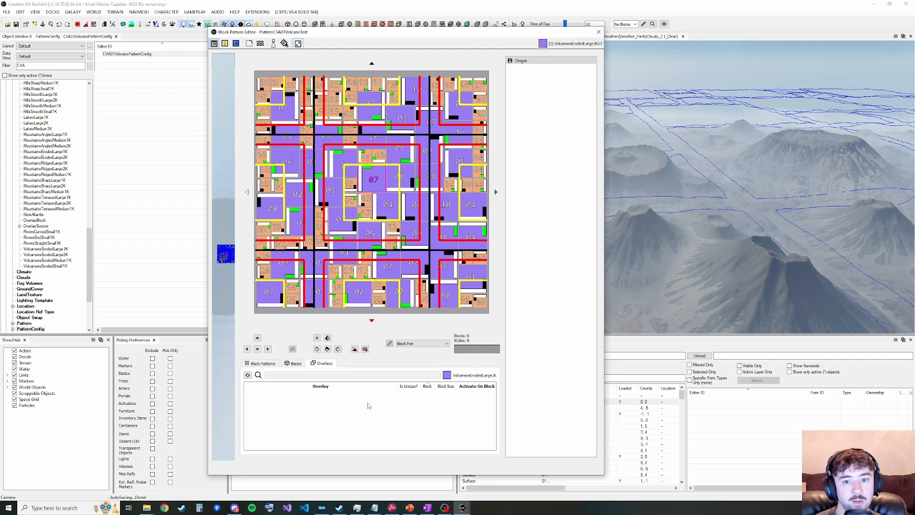
left_click(598, 33)
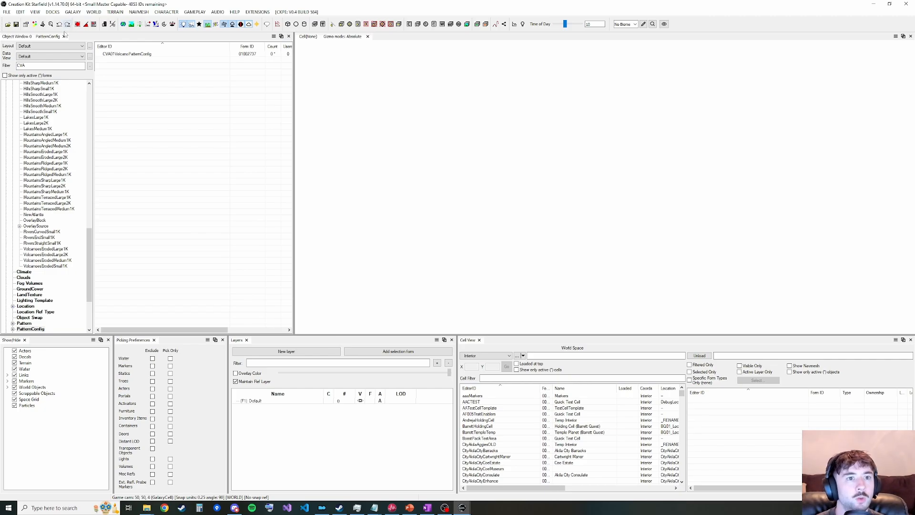
Reopen the Block Pattern Editor and load PatternCVA01VolcanoTest again, filtering the patterns by cva
left_click(73, 12)
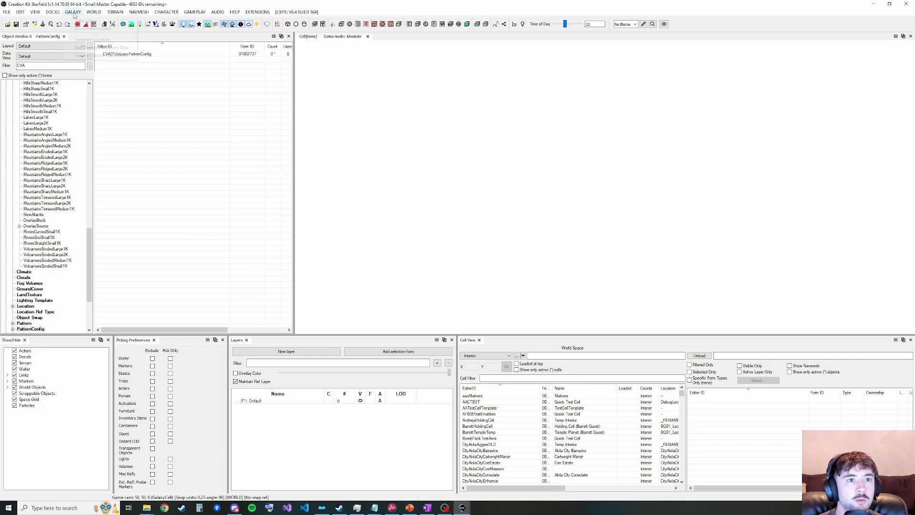
left_click(91, 28)
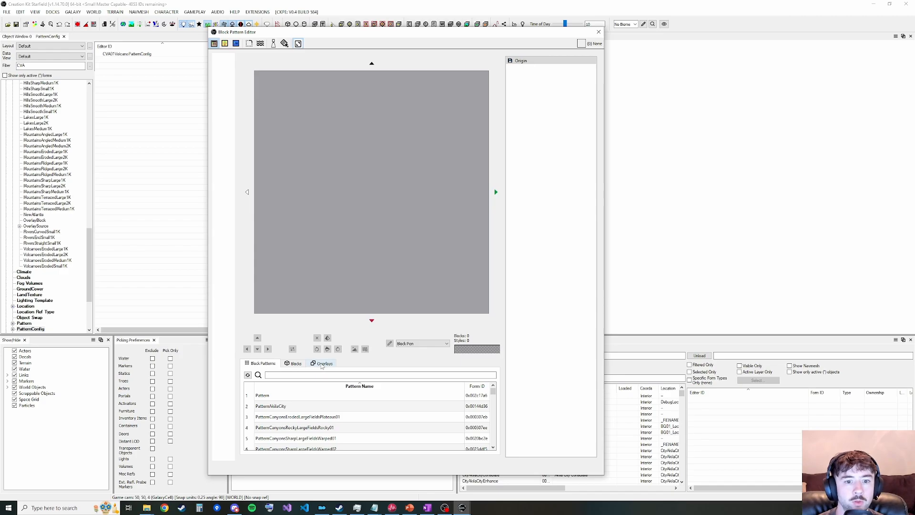
left_click(296, 375)
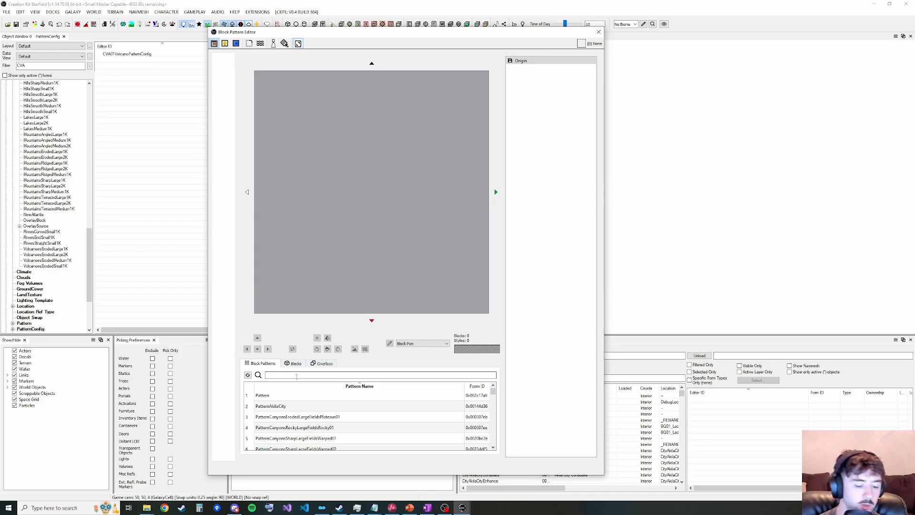
type("cva")
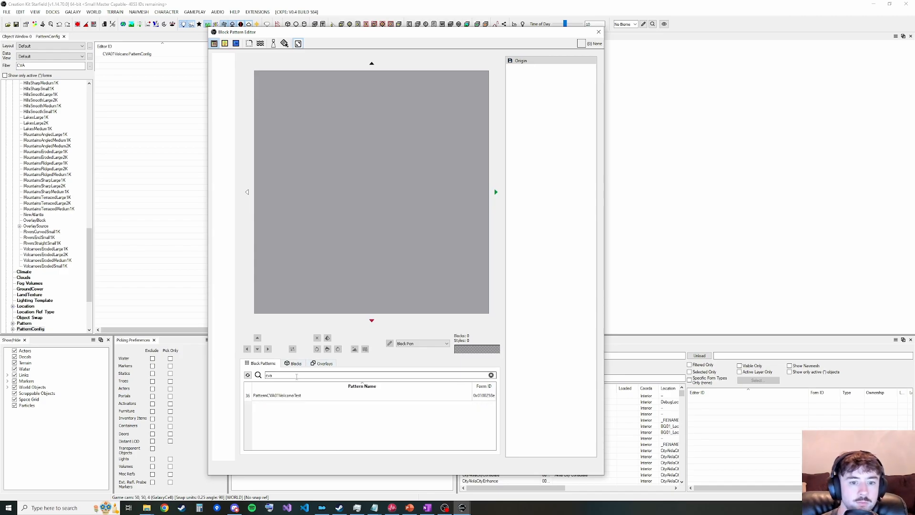
left_click(283, 398)
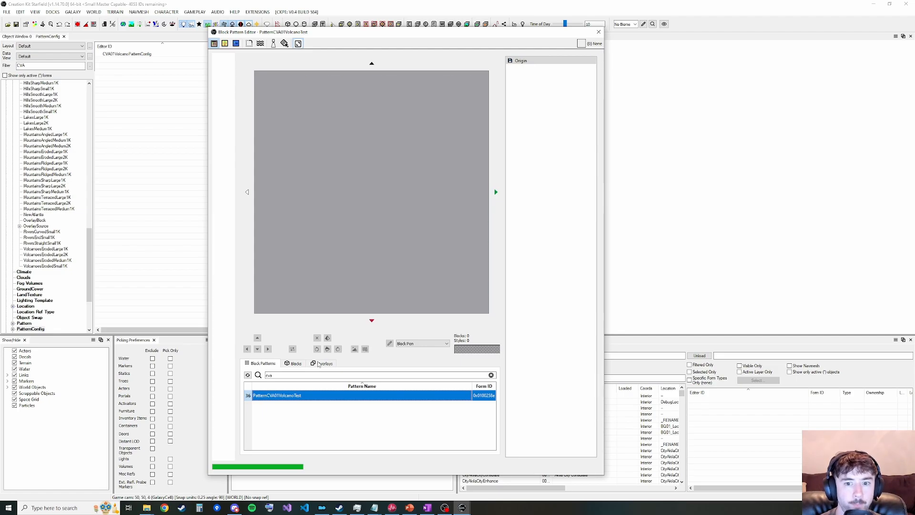
Examine which blocks of the pattern are compatible with the 2x2 and 1x1 CVA01 volcano overlays
left_click(324, 364)
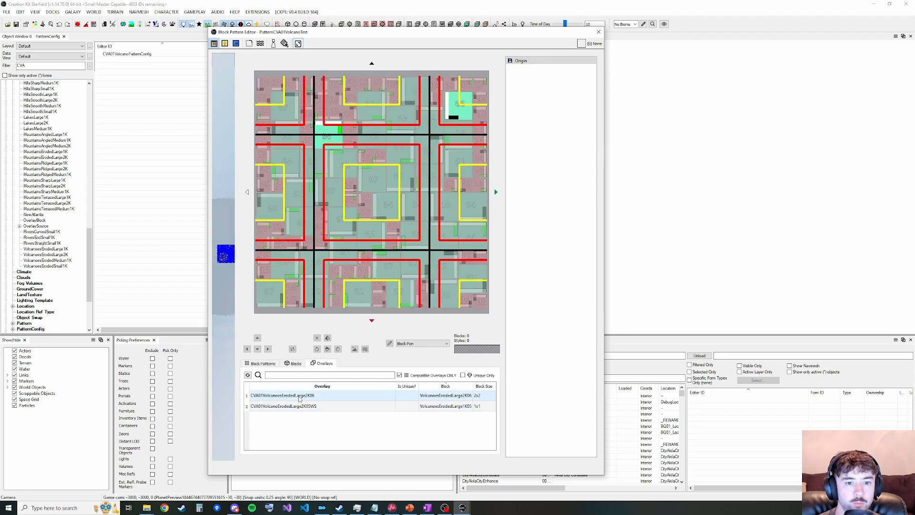
left_click(300, 396)
left_click(300, 408)
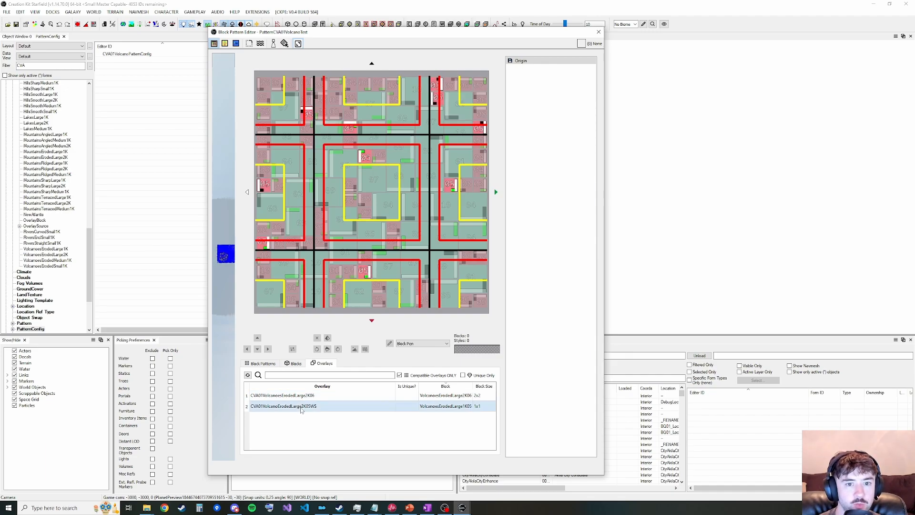
left_click(304, 397)
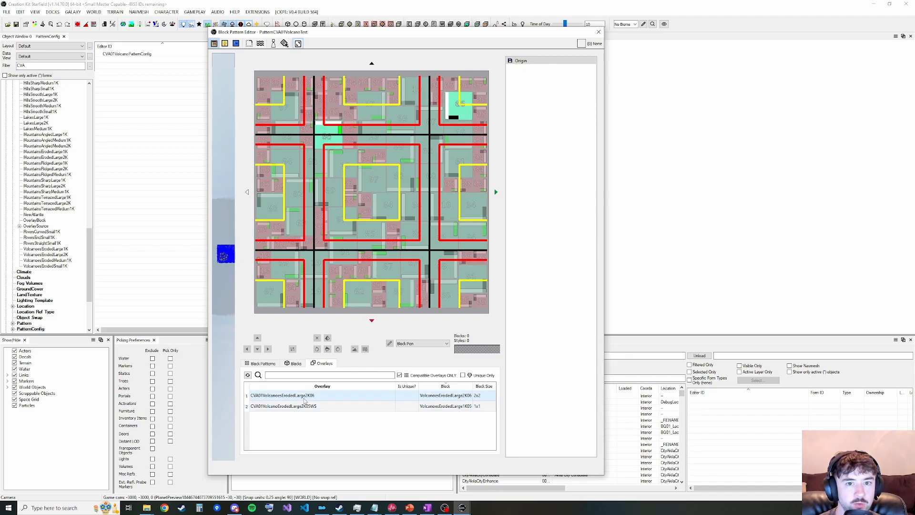
left_click(305, 406)
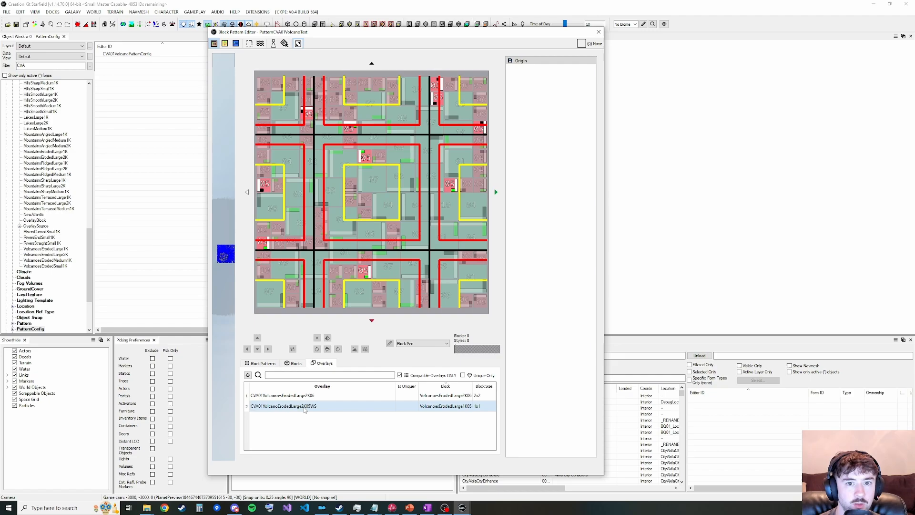
left_click(303, 399)
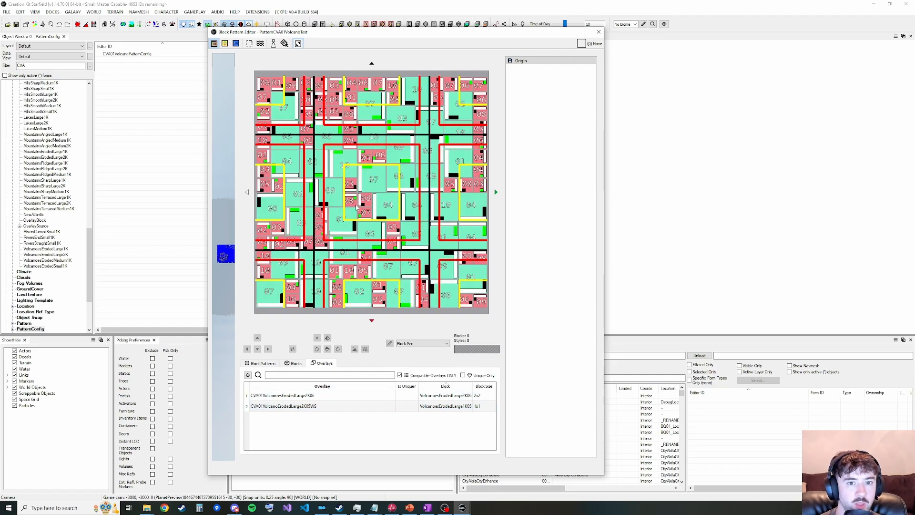
left_click(292, 364)
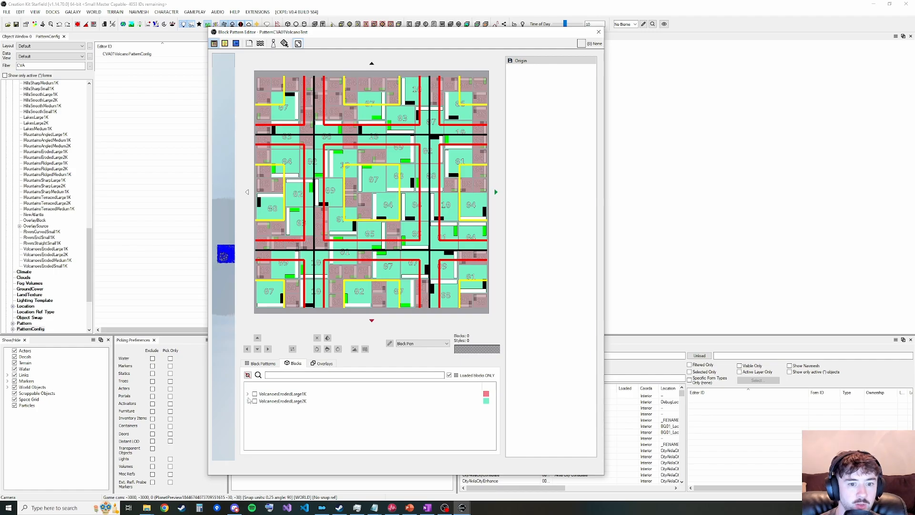
left_click(320, 364)
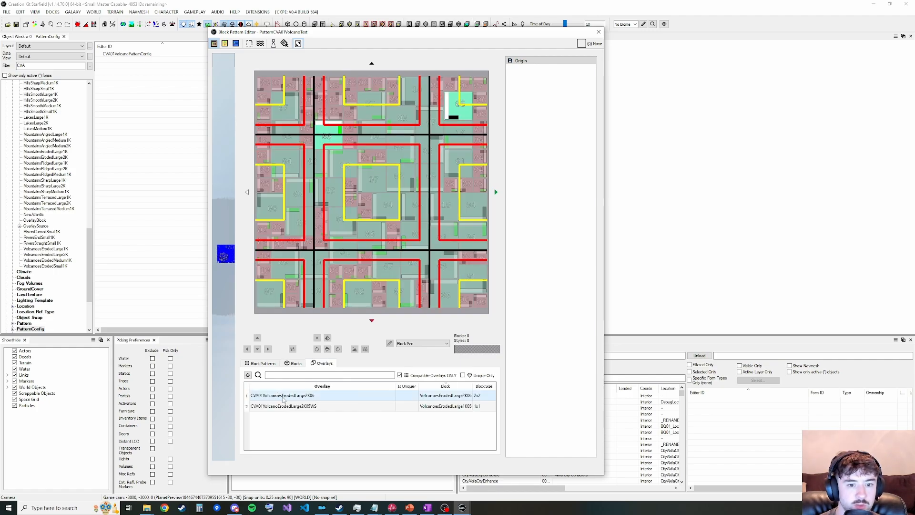
left_click(284, 406)
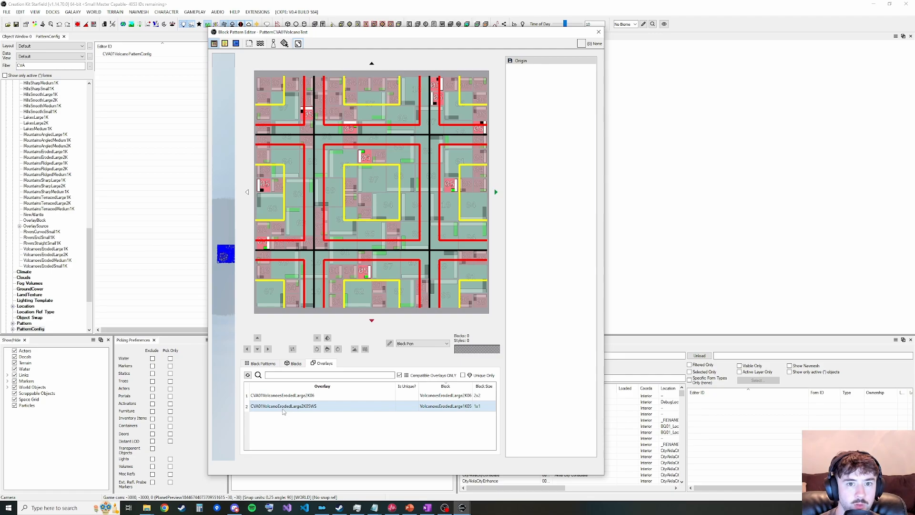
left_click(285, 399)
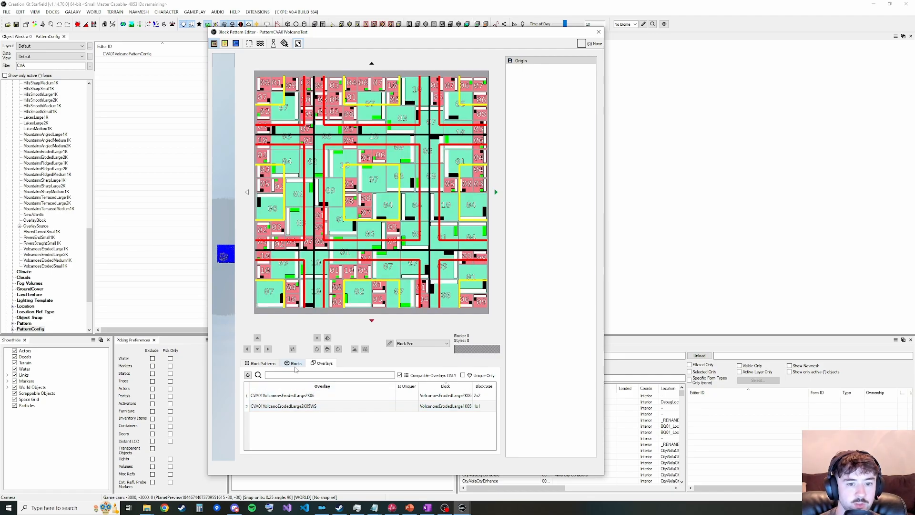
Replace the 1K block 08 near the pattern's centre with VolcanoesErodedLarge1K05 by filling the selection with the Block Pen
left_click(294, 363)
left_click(248, 394)
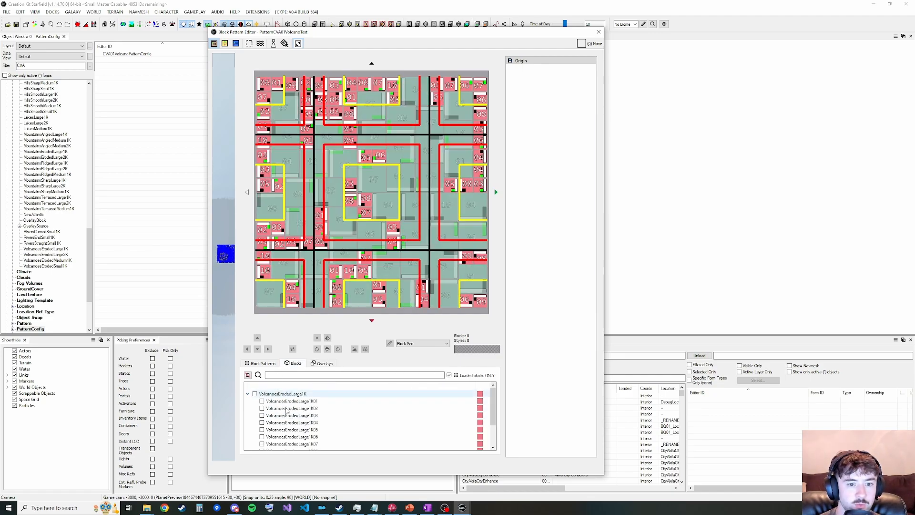
left_click(261, 430)
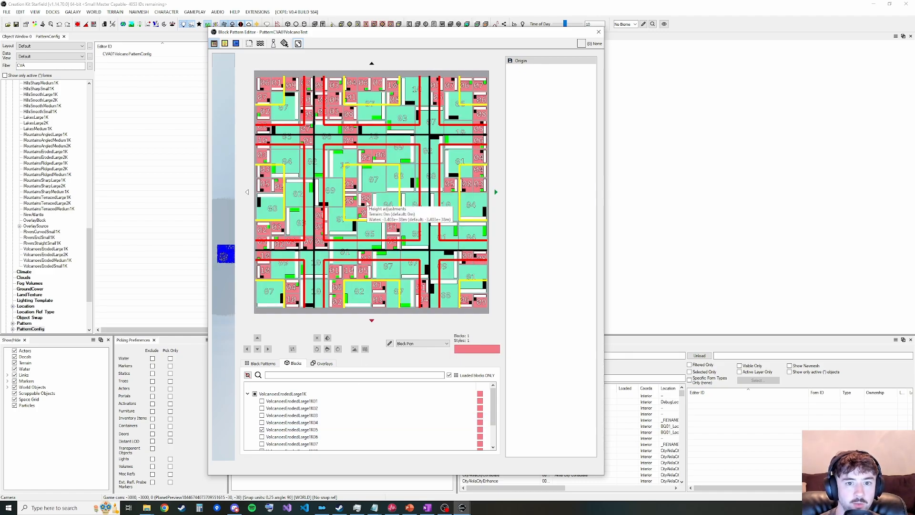
left_click(366, 199)
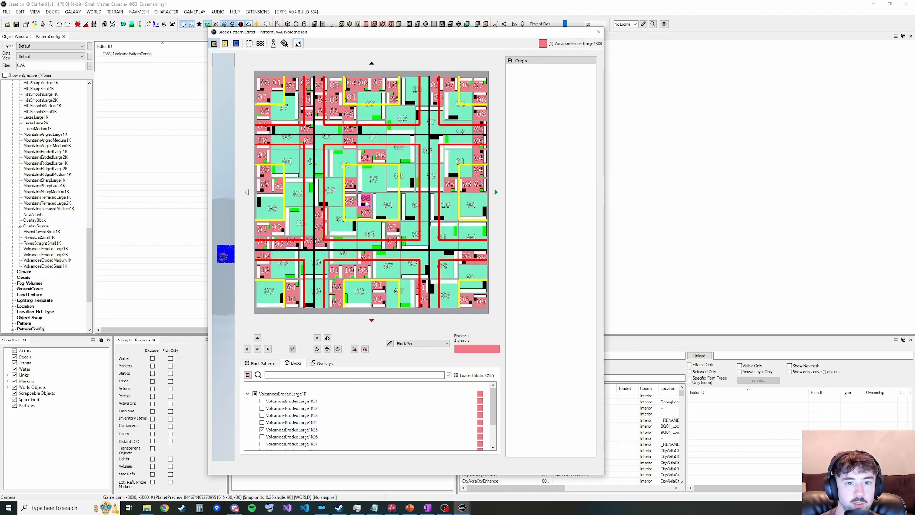
left_click(390, 344)
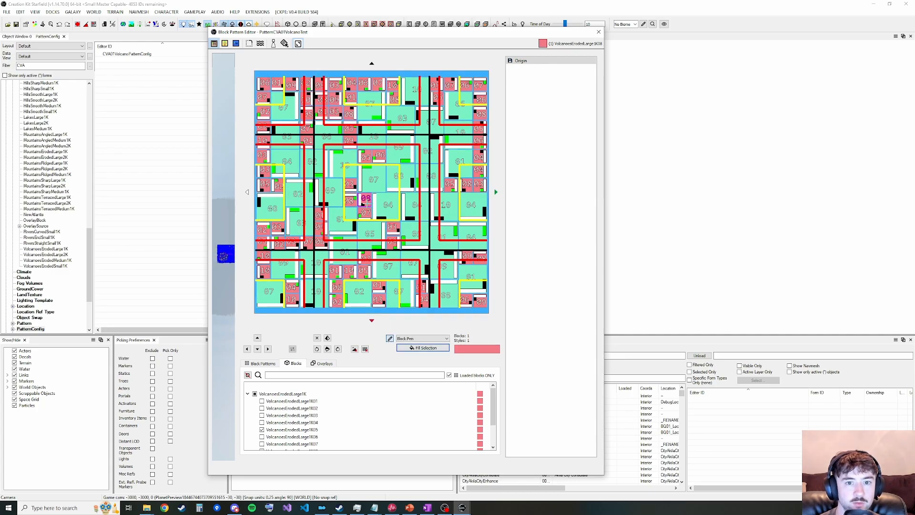
left_click(411, 348)
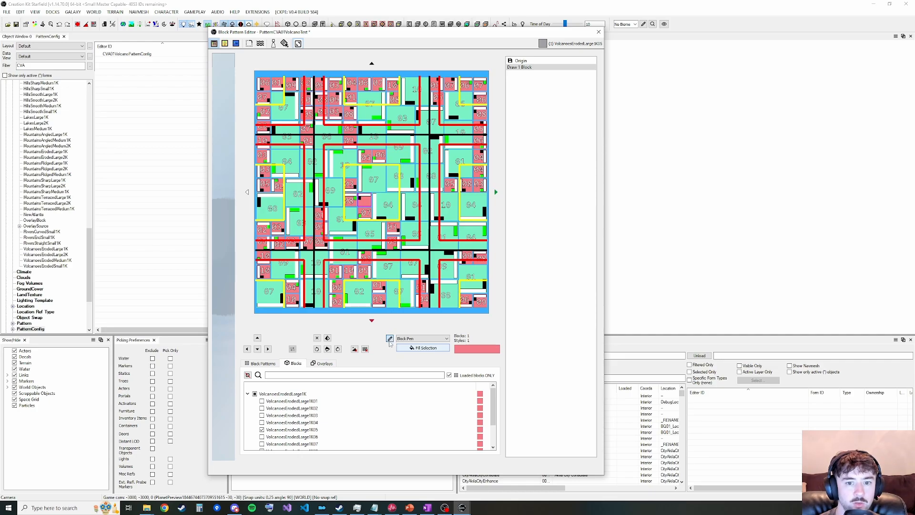
left_click(390, 339)
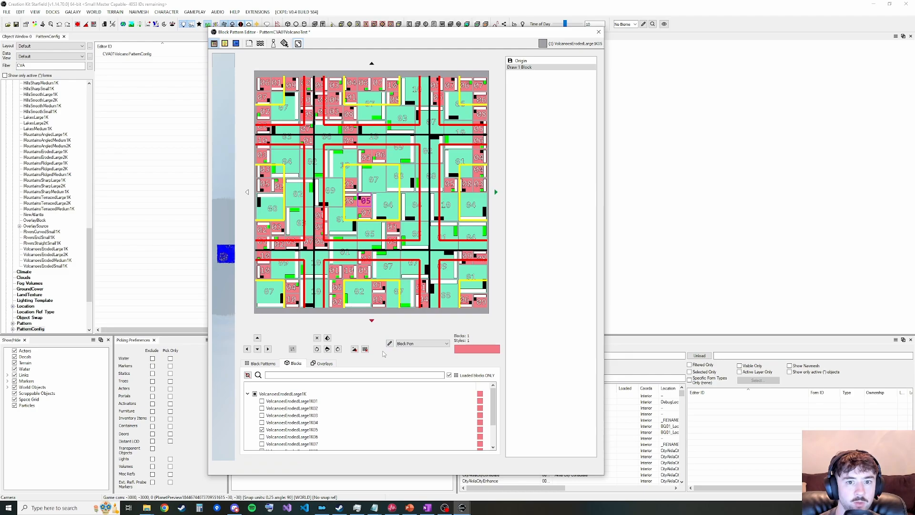
Swap the pen's block choice to VolcanoesErodedLarge2K06 and fill the central 2K block 07 with it
left_click(262, 430)
left_click(262, 429)
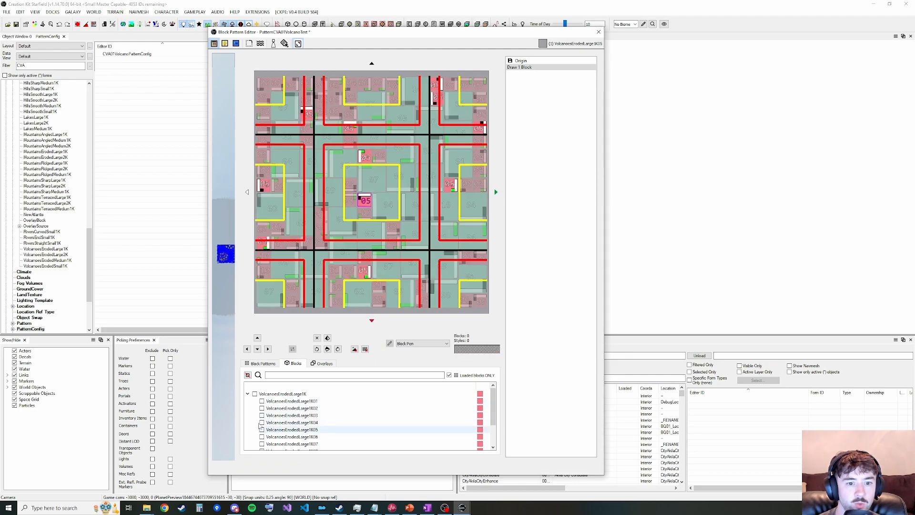
left_click(247, 393)
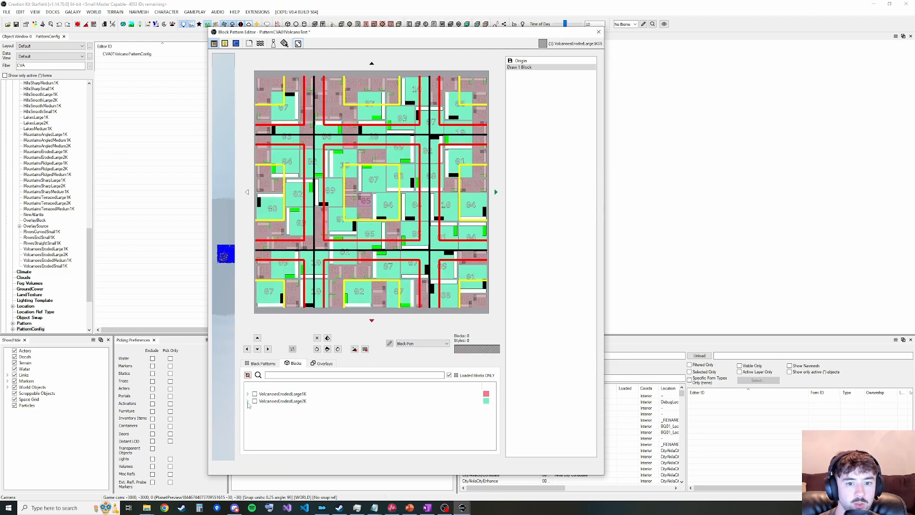
left_click(247, 401)
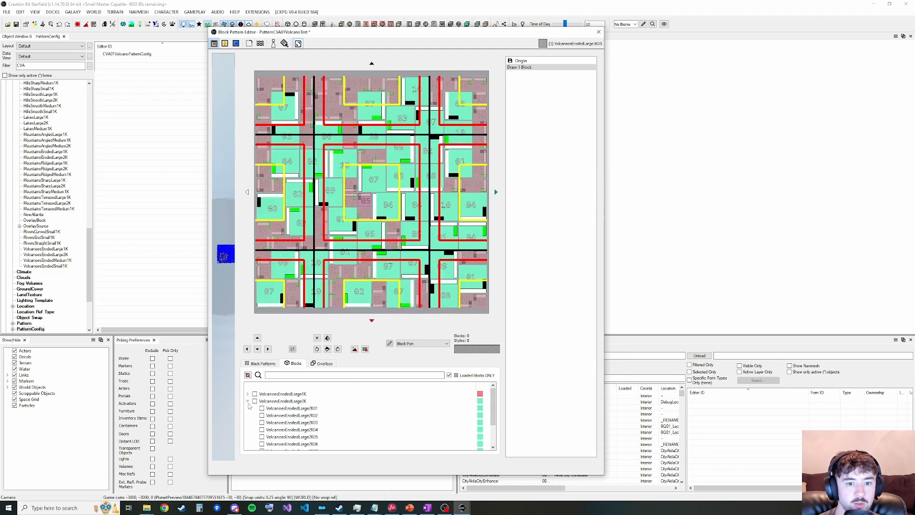
left_click(262, 443)
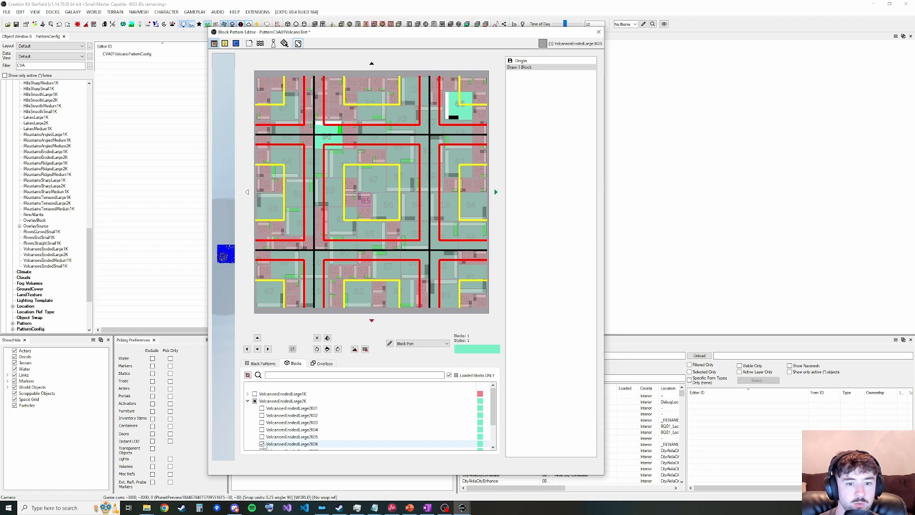
left_click(389, 344)
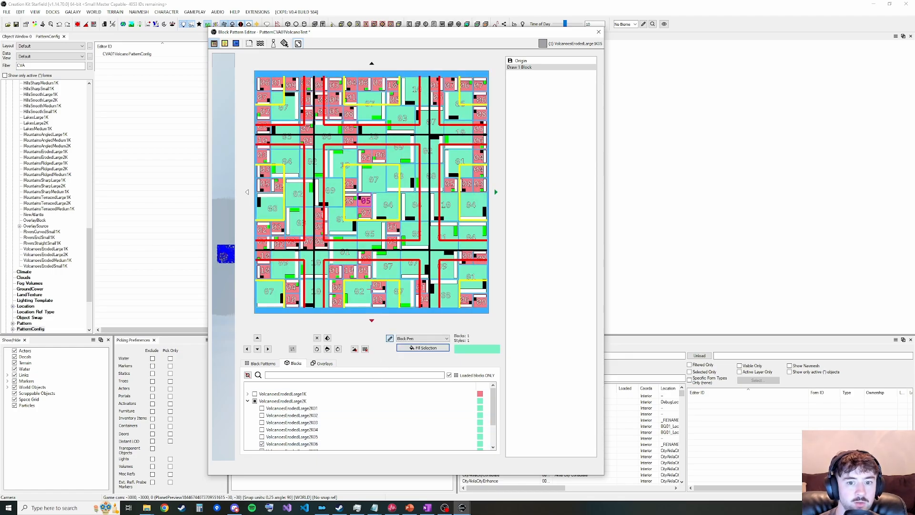
left_click(376, 179)
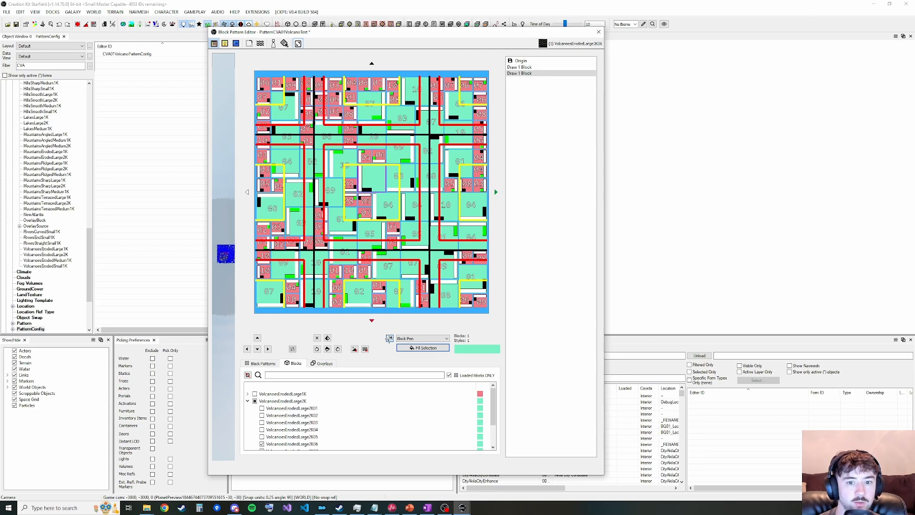
left_click(390, 338)
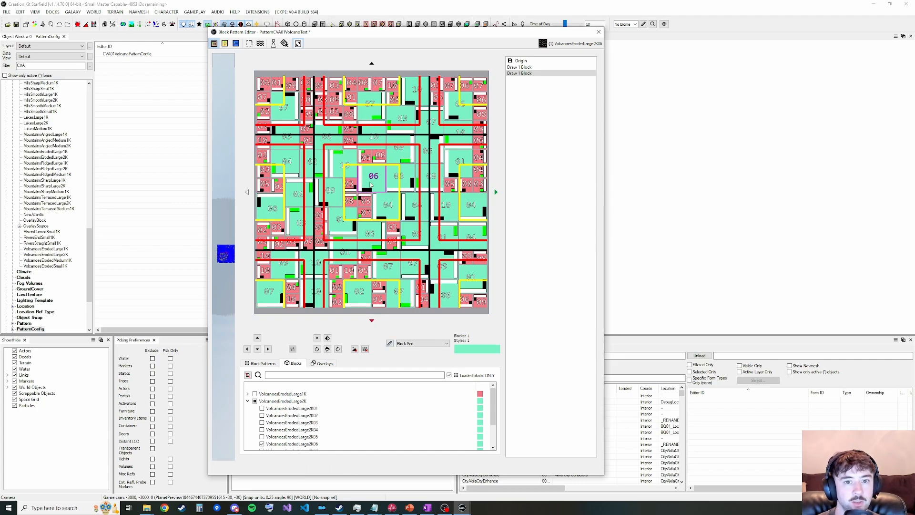
Activate the CVA01 volcano overlays on their matching blocks near the pattern's centre: the 1x1 on VolcanoesErodedLarge1K05 and the 2x2 on VolcanoesErodedLarge2K06
left_click(323, 364)
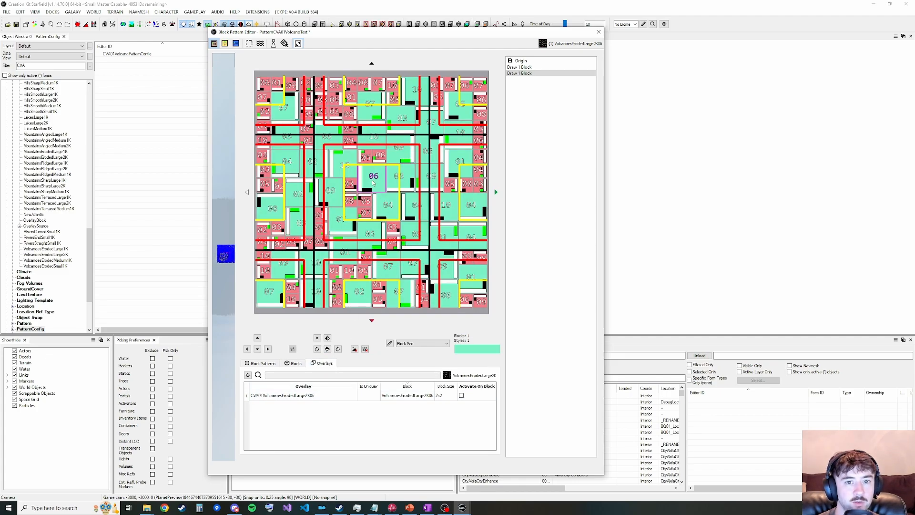
left_click(365, 202)
left_click(292, 395)
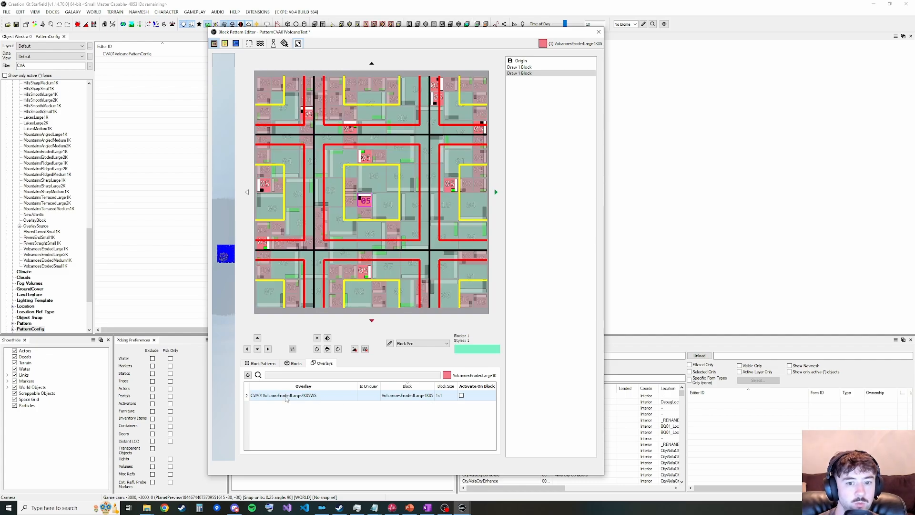
left_click(462, 395)
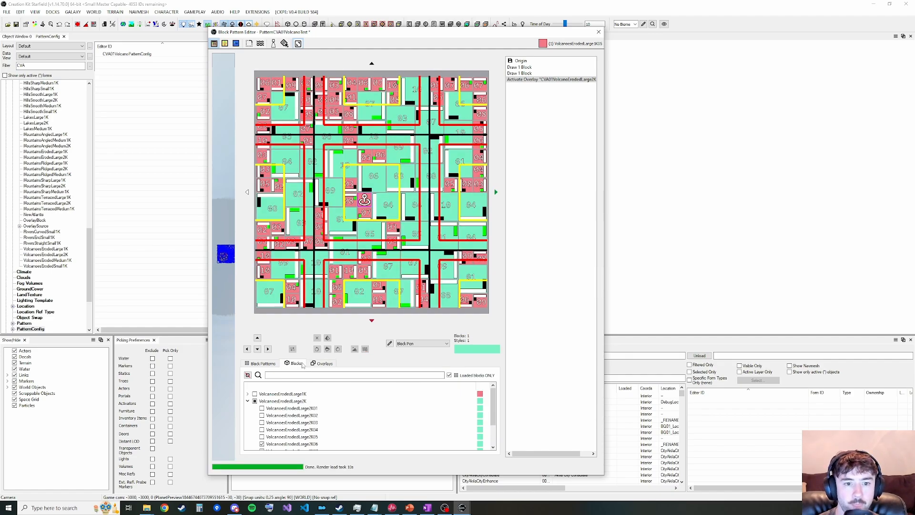
left_click(379, 179)
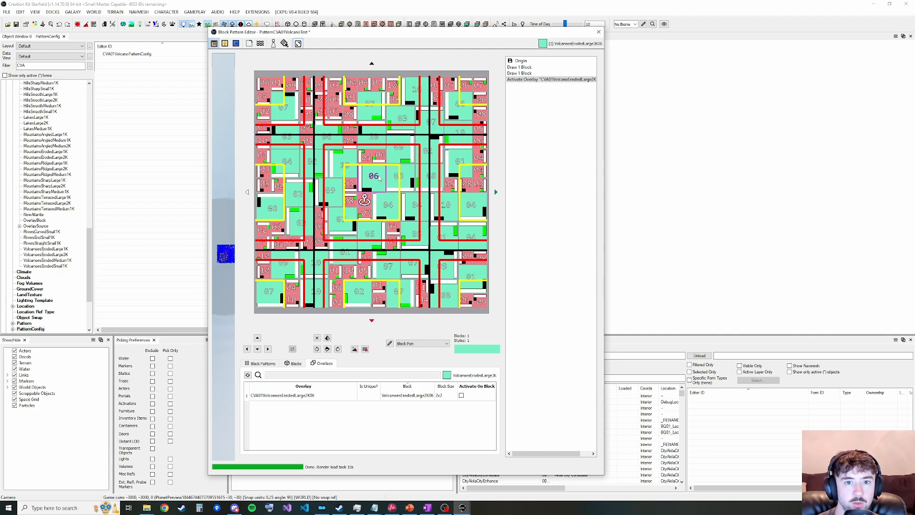
left_click(462, 396)
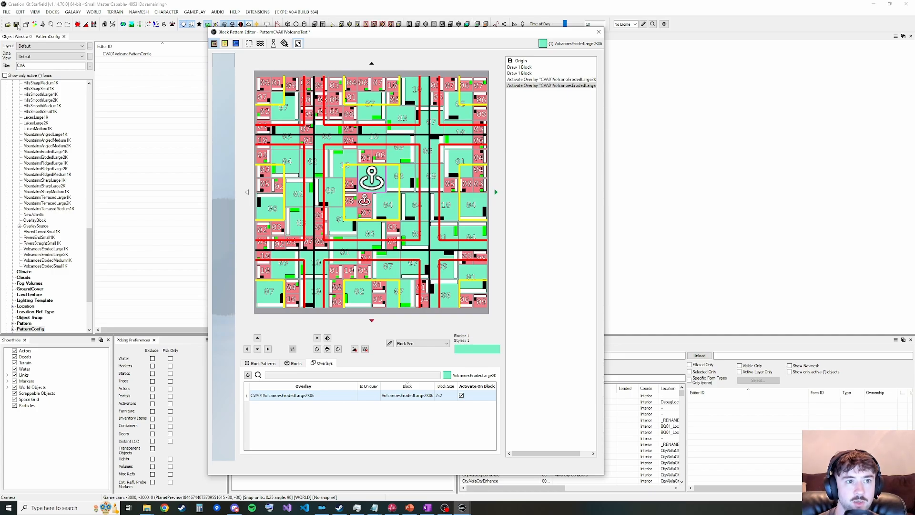
Save the changes over the existing PatternCVA01VolcanoTest rather than a duplicate, and close the Block Pattern Editor
left_click(17, 27)
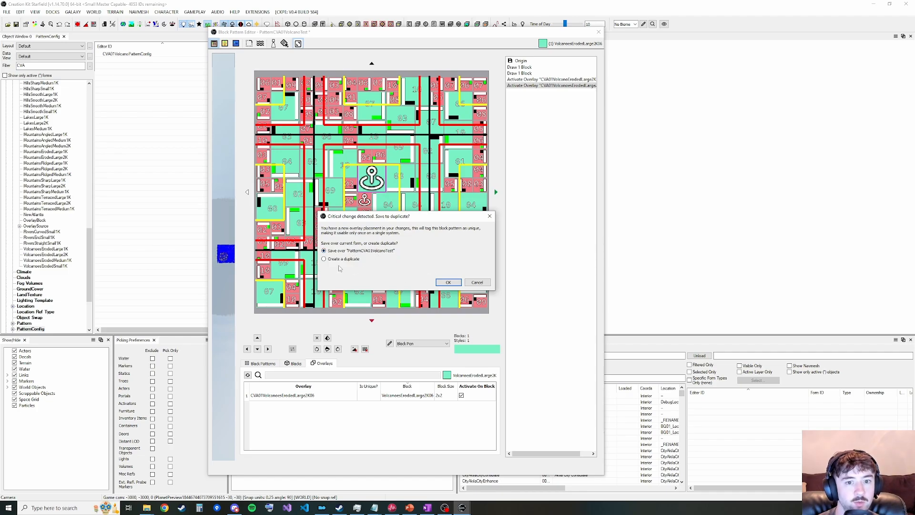
left_click(449, 283)
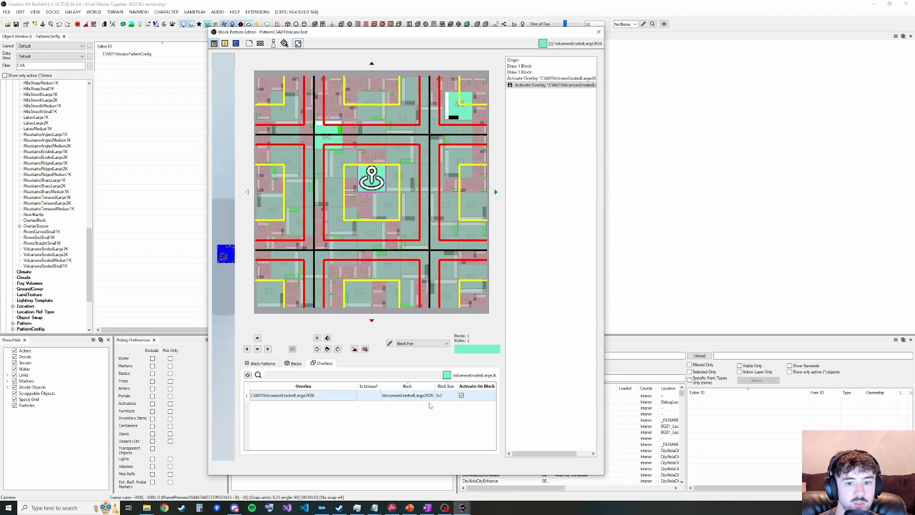
left_click(598, 32)
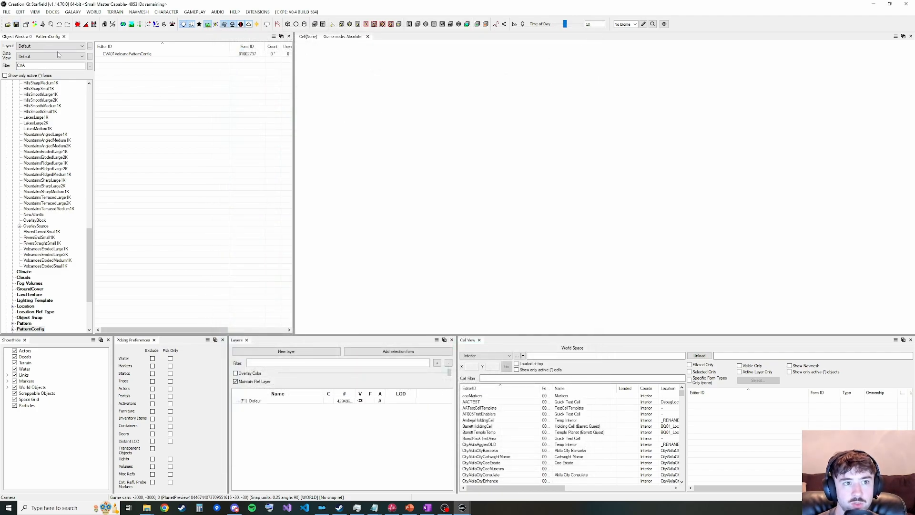
Open the Galaxy View and display the planet Schrodinger III from the Schrodinger system without stretching
left_click(73, 12)
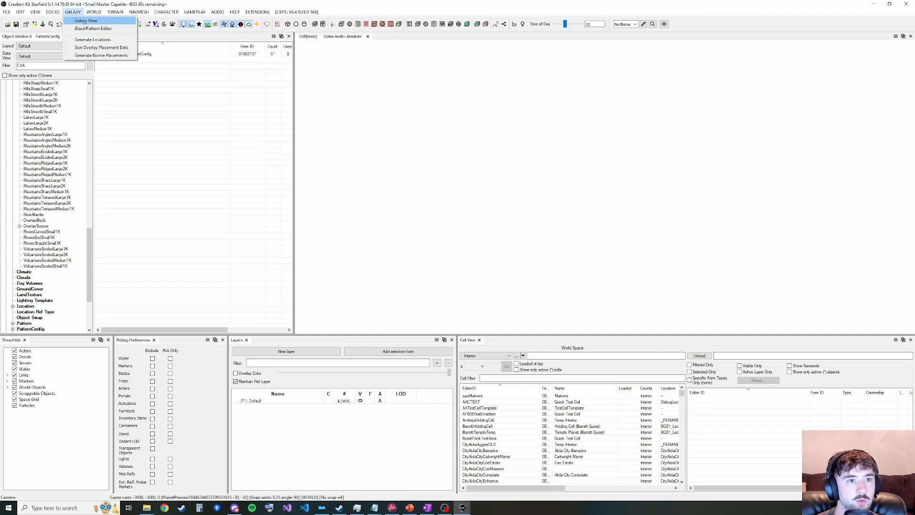
left_click(85, 21)
scroll(335, 243, "down", 20)
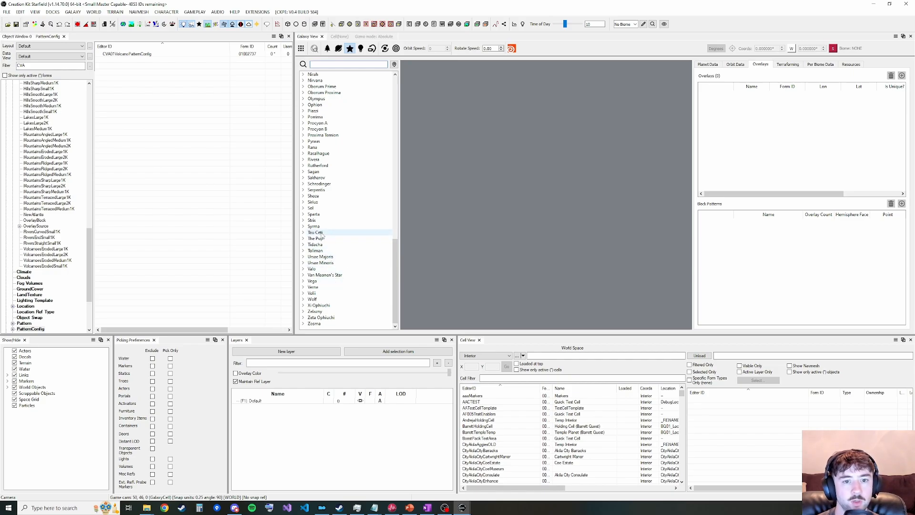
left_click(303, 184)
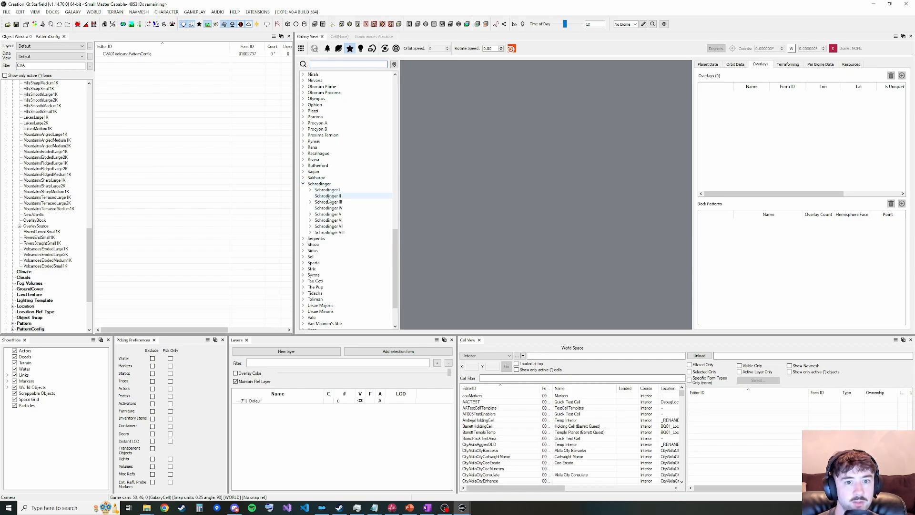
left_click(328, 202)
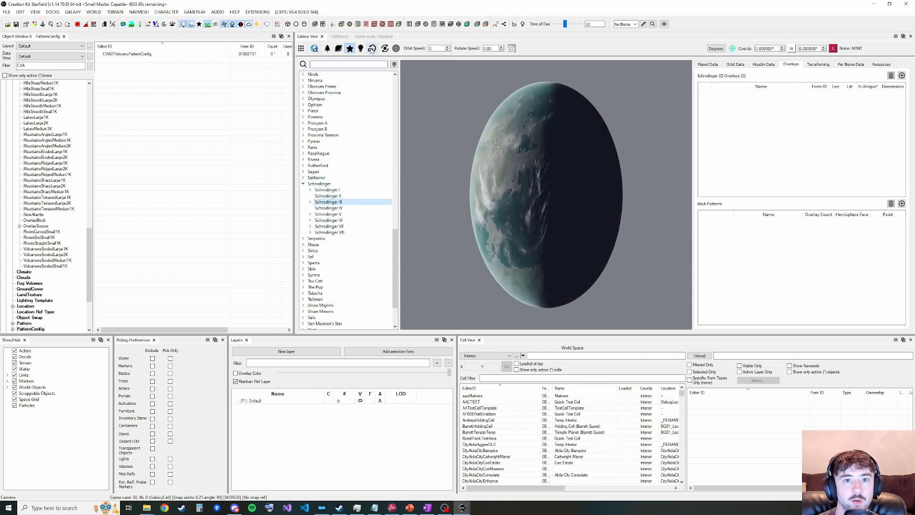
left_click_drag(690, 181, 692, 181)
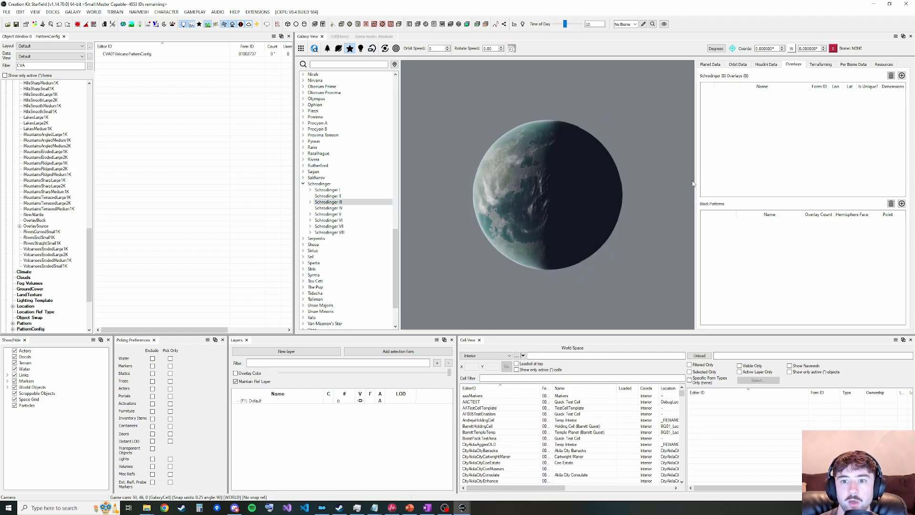
middle_click_drag(535, 192, 569, 193)
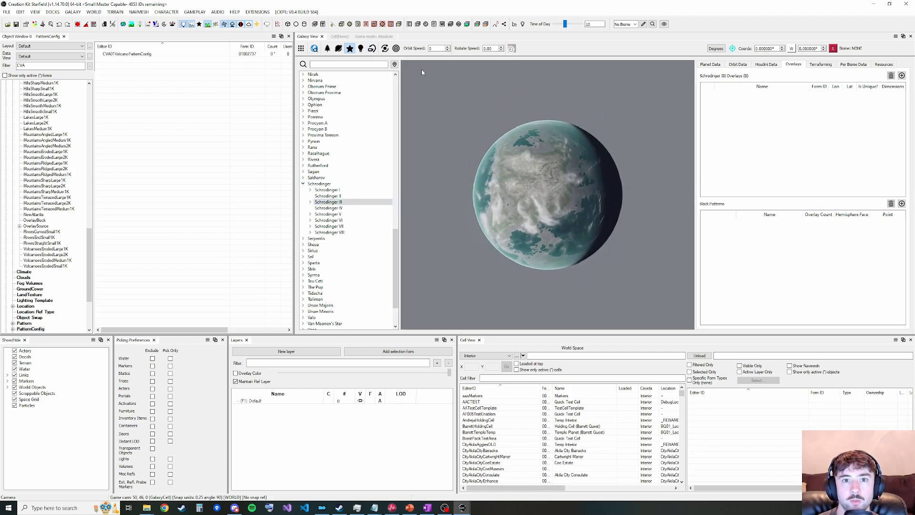
left_click(373, 49)
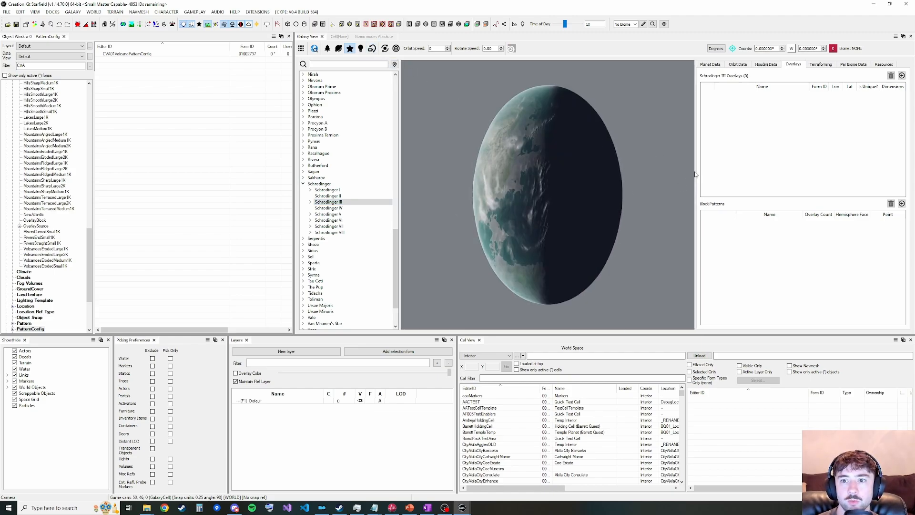
left_click_drag(695, 175, 692, 175)
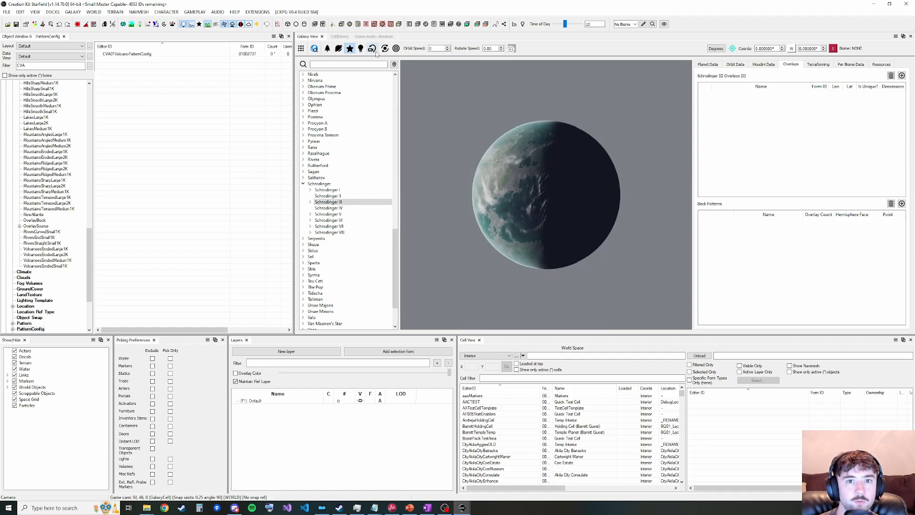
Show the planet's biome colours and pick a location on the yellow hills strip at about 114.0° W, 22.4° N
left_click(499, 172)
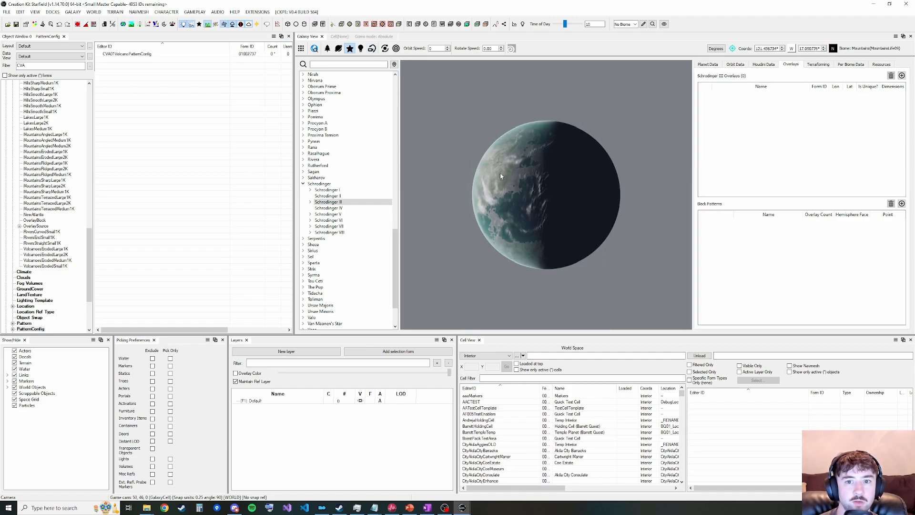
left_click(327, 49)
mouse_move(451, 207)
middle_mouse_down()
mouse_move(487, 191)
mouse_move(500, 214)
mouse_move(546, 200)
middle_mouse_up()
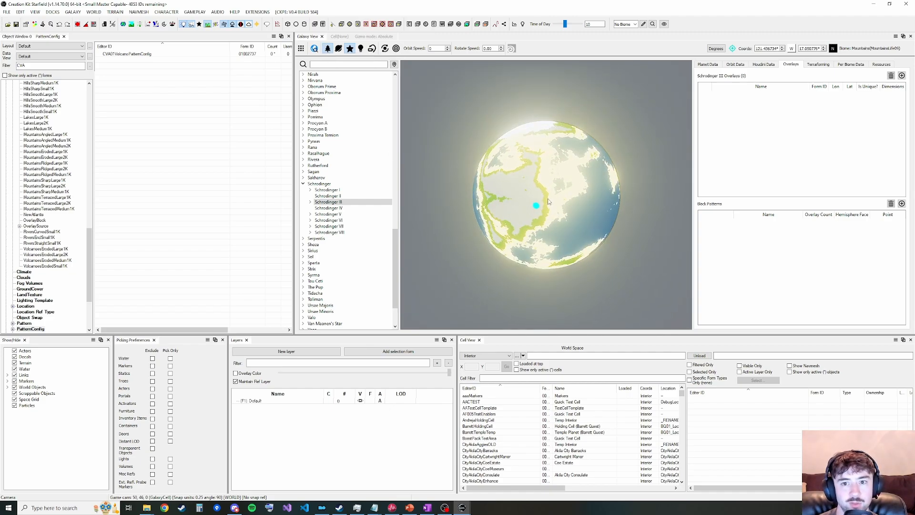
scroll(547, 199, "up", 5)
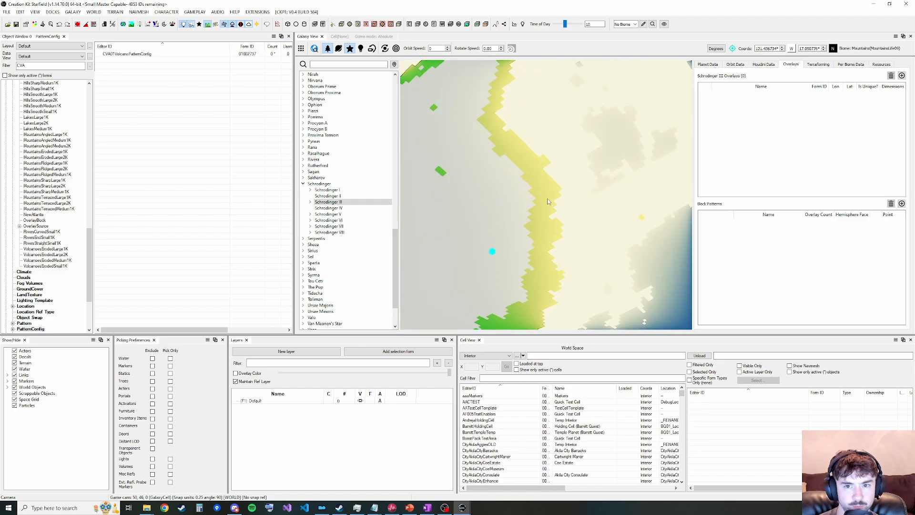
left_click(545, 201)
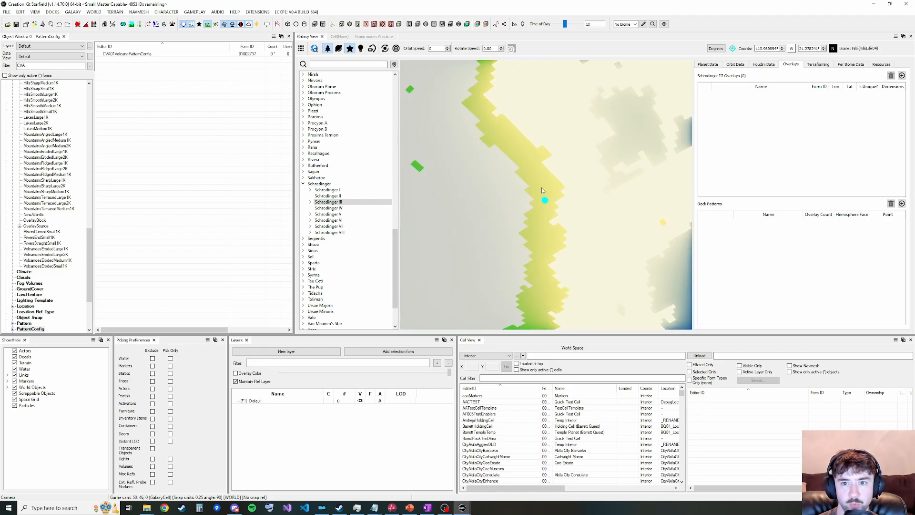
left_click(542, 190)
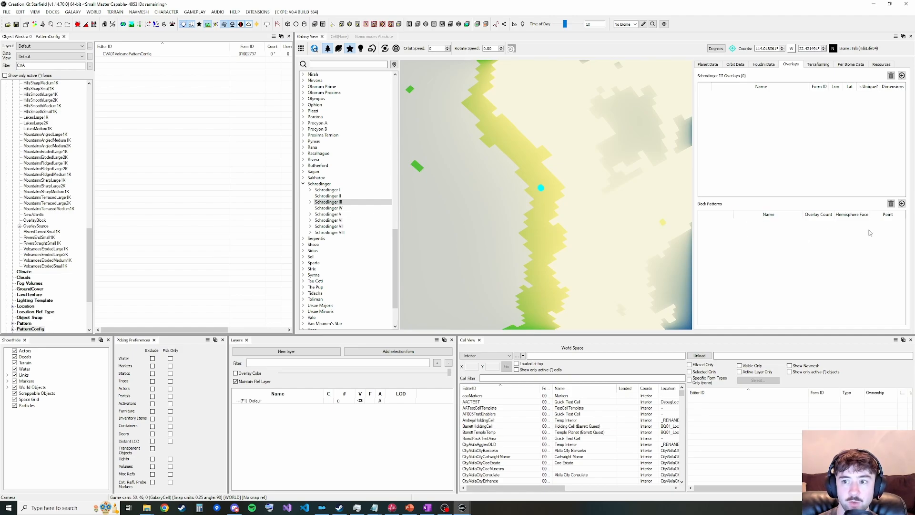
Add the block pattern PatternCVA01VolcanoTest to Schrodinger III at the picked location
left_click(902, 204)
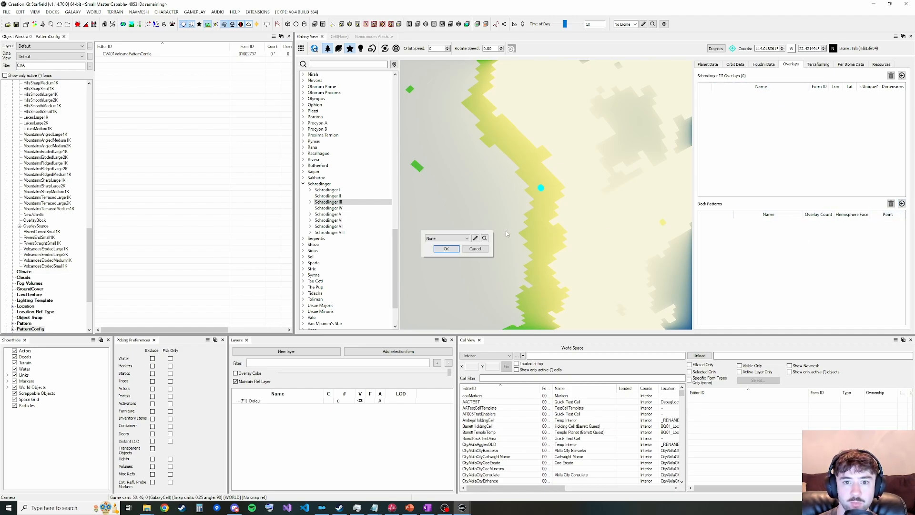
left_click(468, 238)
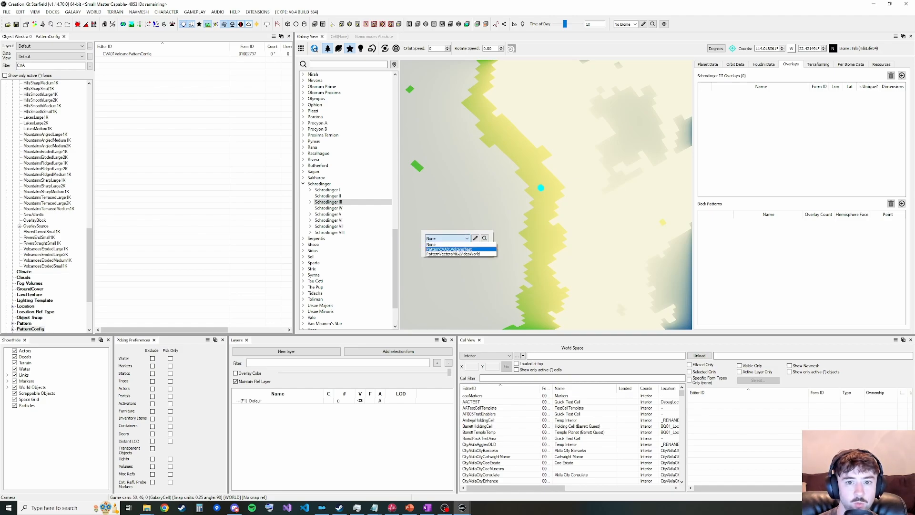
left_click(450, 249)
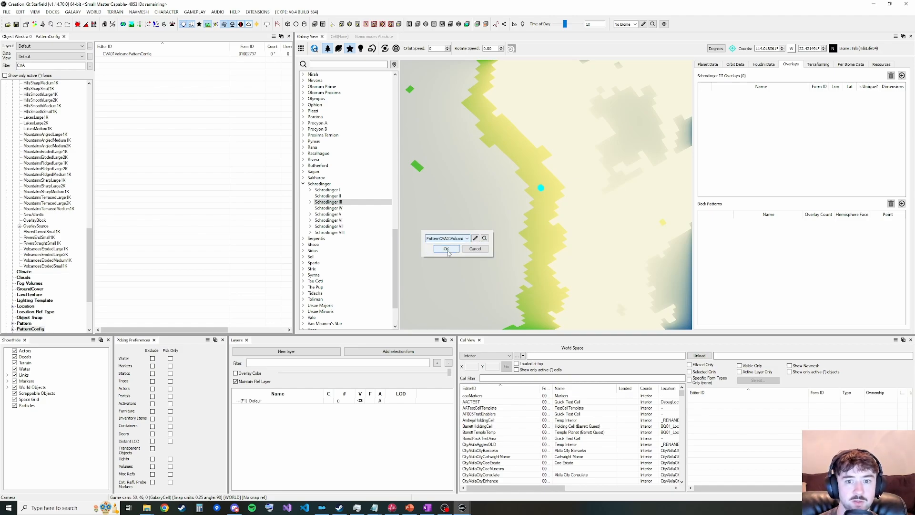
left_click(446, 249)
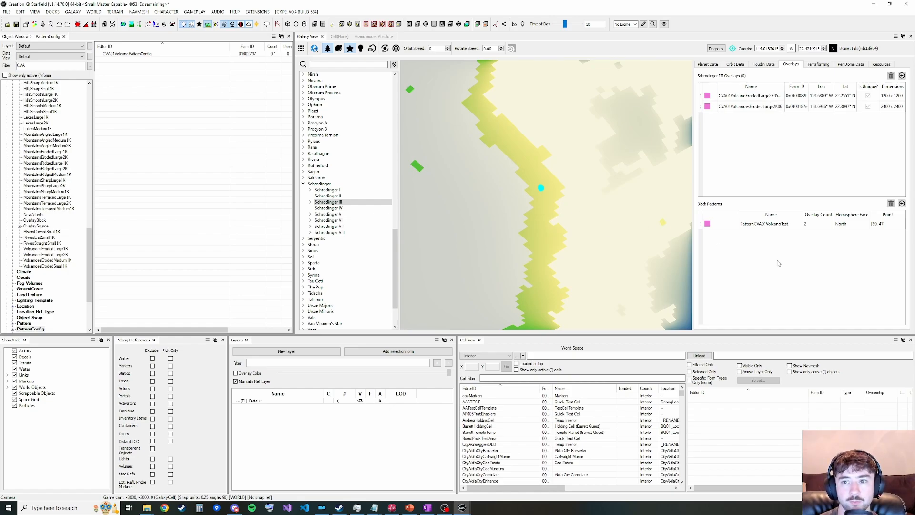
Hide the biome colours and examine the placed volcano overlay markers on Schrodinger III's surface up close
left_click(372, 48)
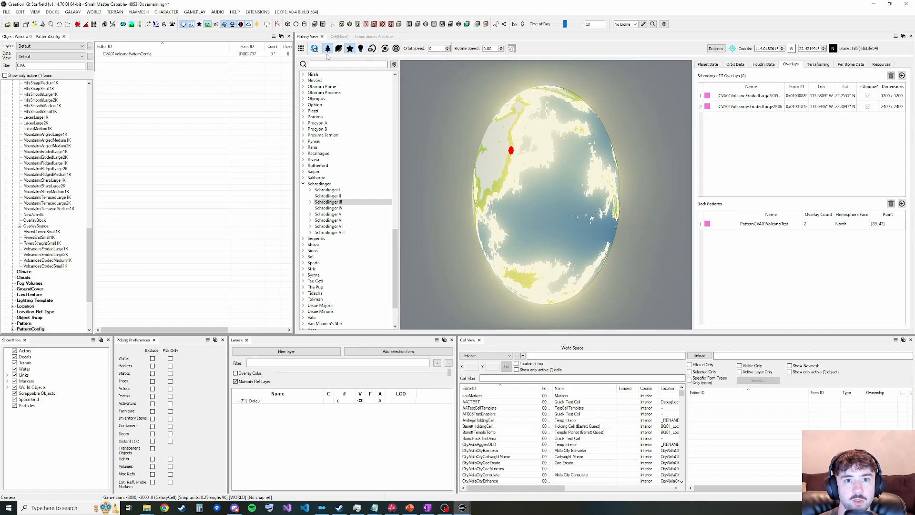
left_click(327, 48)
mouse_move(499, 172)
middle_mouse_down()
mouse_move(527, 183)
mouse_move(518, 193)
middle_mouse_up()
scroll(558, 202, "up", 6)
scroll(594, 219, "up", 3)
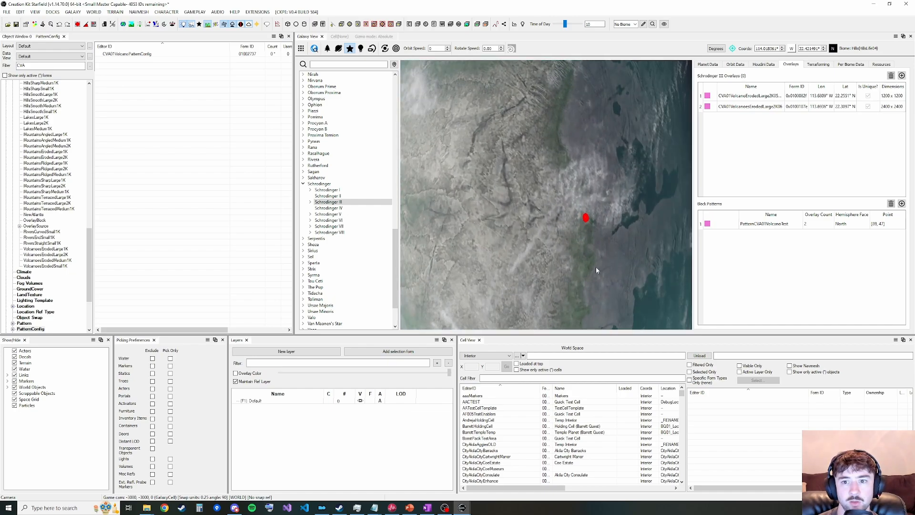
mouse_move(597, 269)
middle_mouse_down()
mouse_move(552, 265)
mouse_move(568, 191)
middle_mouse_up()
scroll(543, 219, "up", 8)
scroll(551, 212, "up", 7)
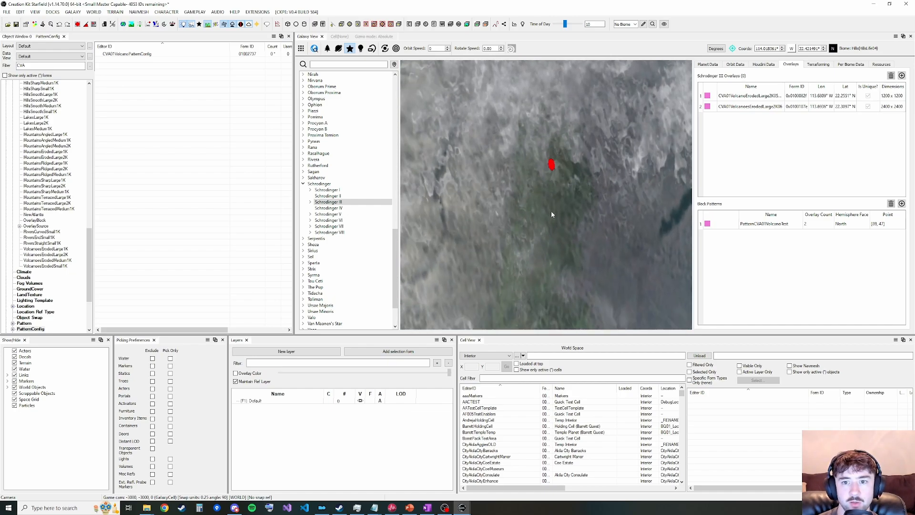
middle_click_drag(590, 72, 577, 140)
scroll(577, 136, "up", 3)
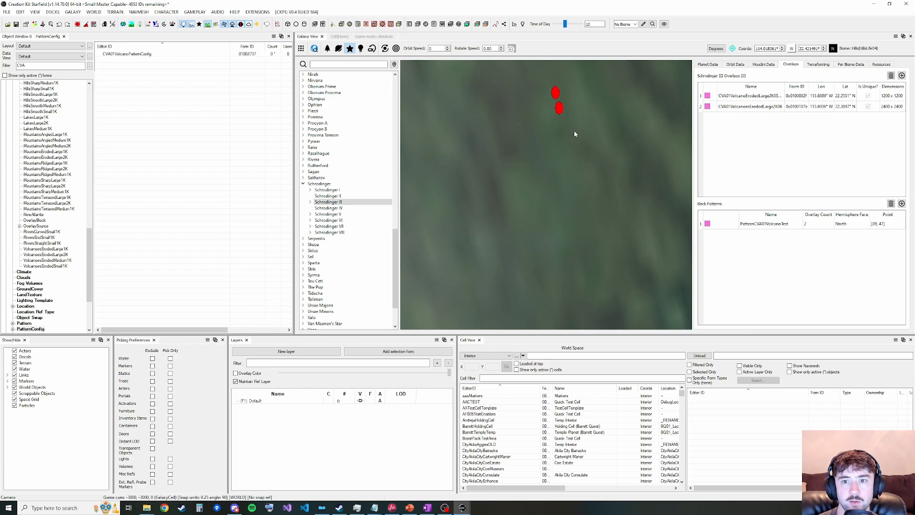
middle_click_drag(582, 68, 558, 172)
scroll(555, 233, "up", 3)
middle_click_drag(543, 261, 559, 228)
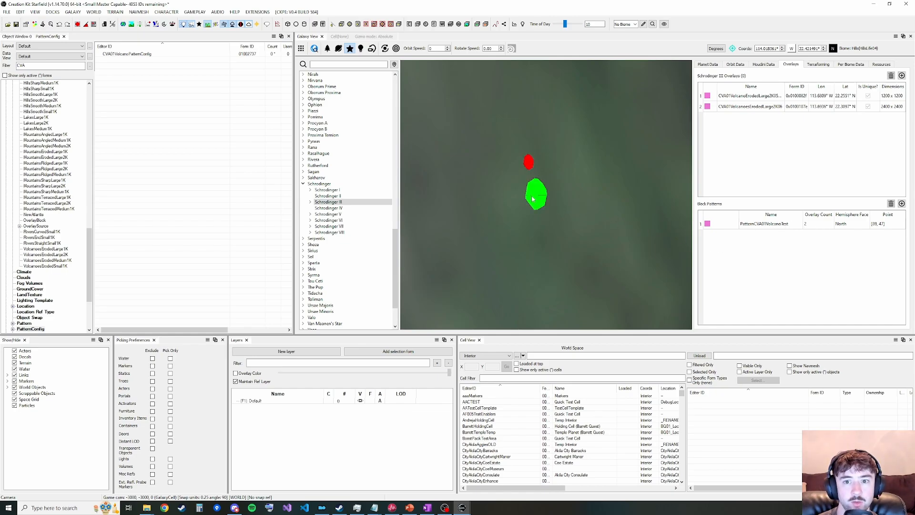
scroll(564, 222, "down", 5)
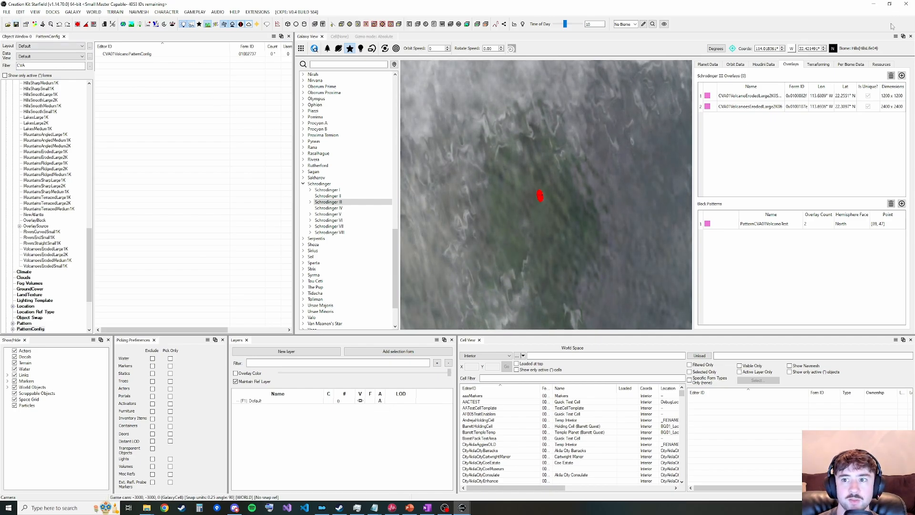
Save the plugin with the block pattern placed on the planet
key("ctrl+s")
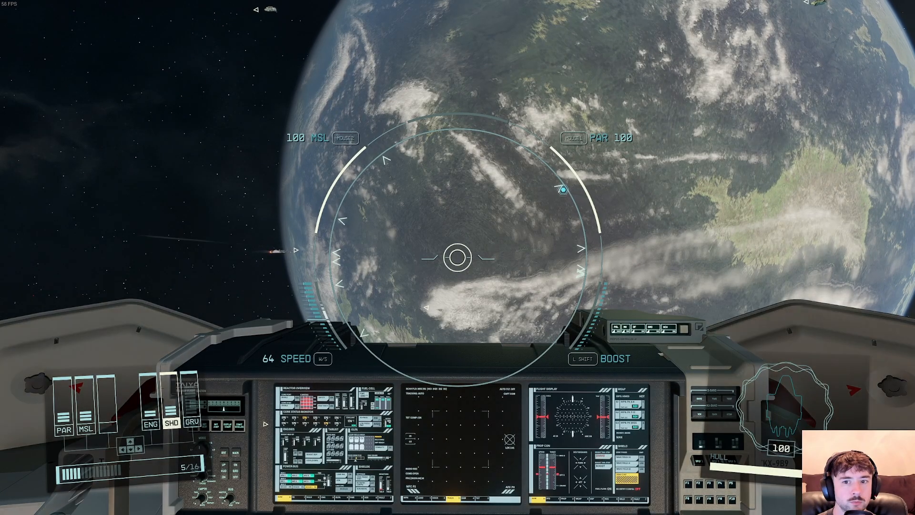
In Starfield, bring the ship to a stop and shift reactor power from the missile and particle weapons to the grav drive
key("s")
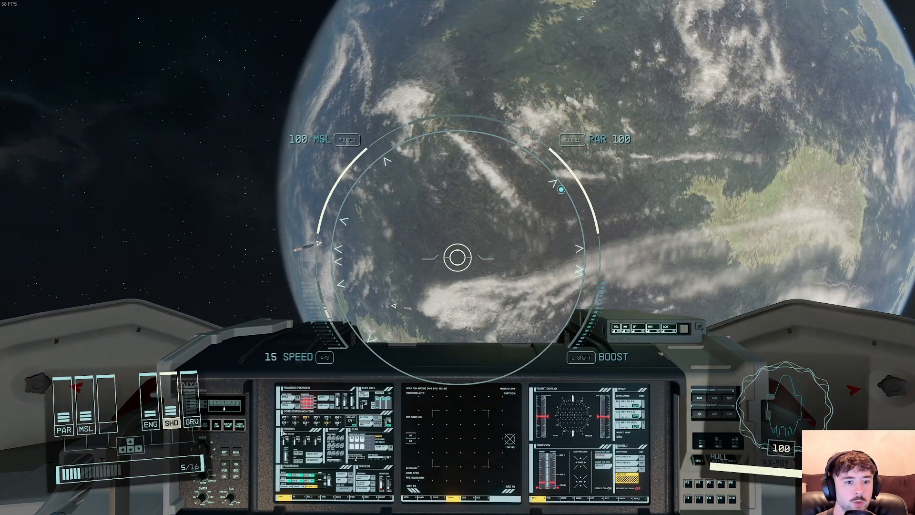
key("Left")
key("Left")
key("Left")
key("Right")
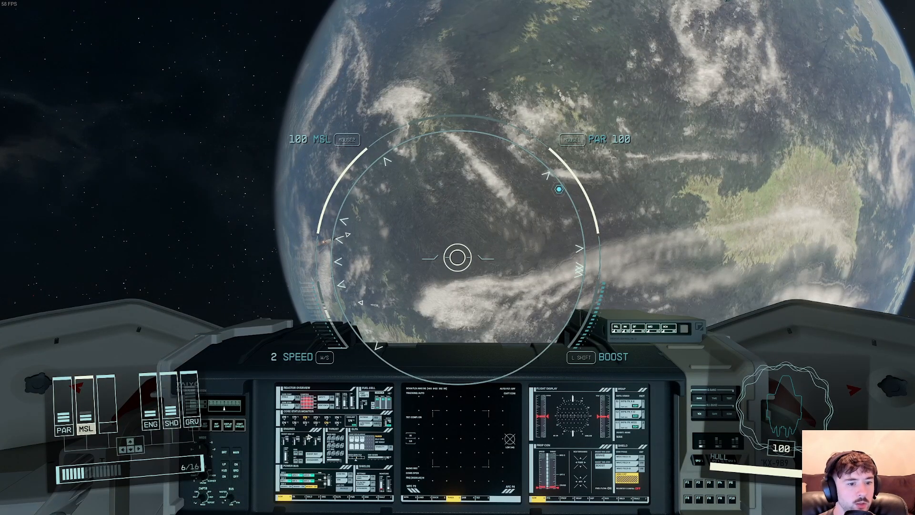
key("Down")
key("Down")
key("Down")
key("Down")
key("Left")
key("Down")
key("Down")
key("Right")
key("Right")
key("Right")
key("Right")
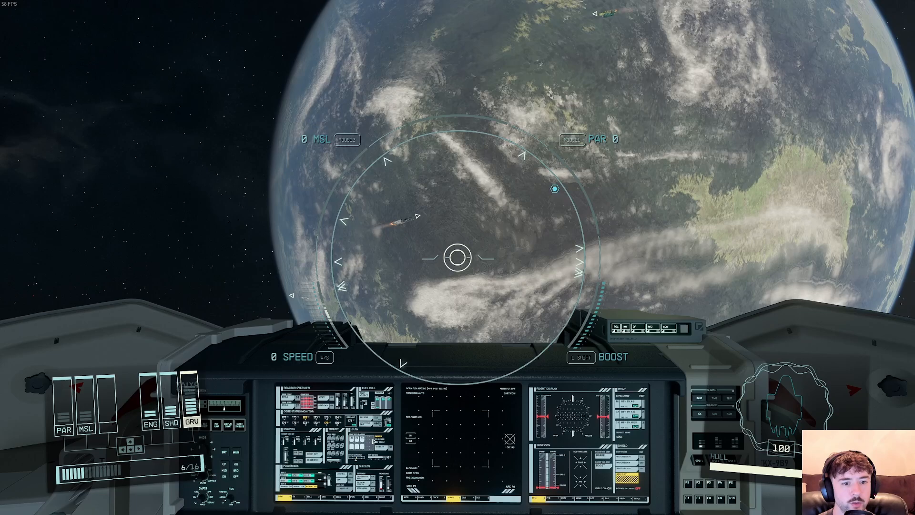
Allocate the remaining reactor power needed to fully charge the ship's grav drive
key("Up")
key("Up")
key("Up")
key("Up")
key("Up")
key("Up")
key("Up")
key("Up")
key("Up")
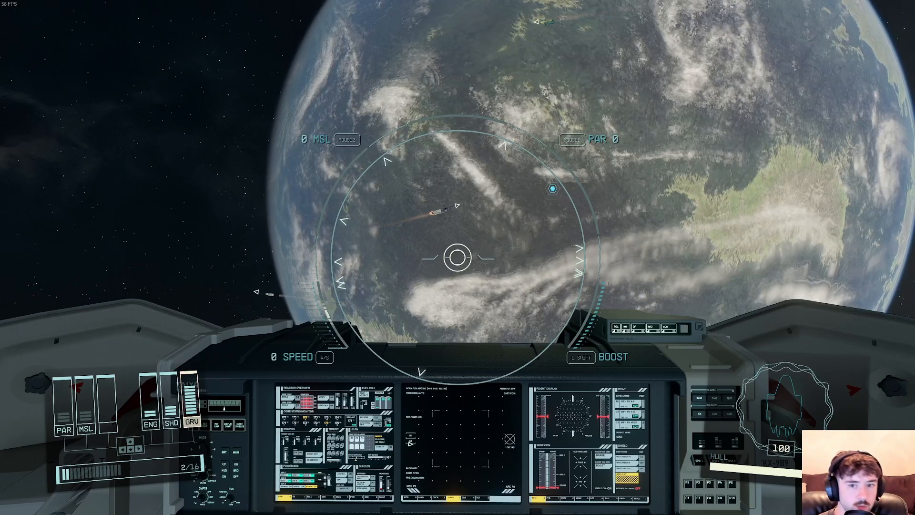
Bring up the star map and back out from Jemison and Alpha Centauri to the galaxy-wide view
key("m")
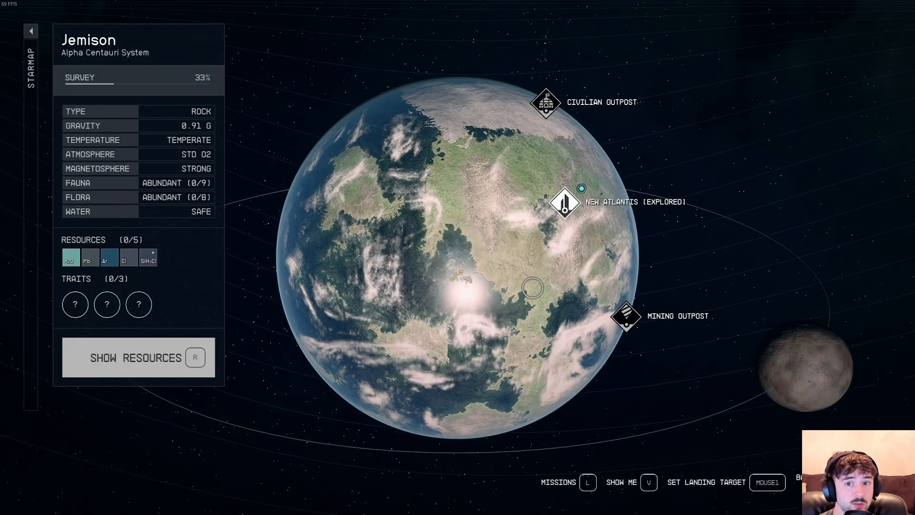
key("Tab")
key("Tab")
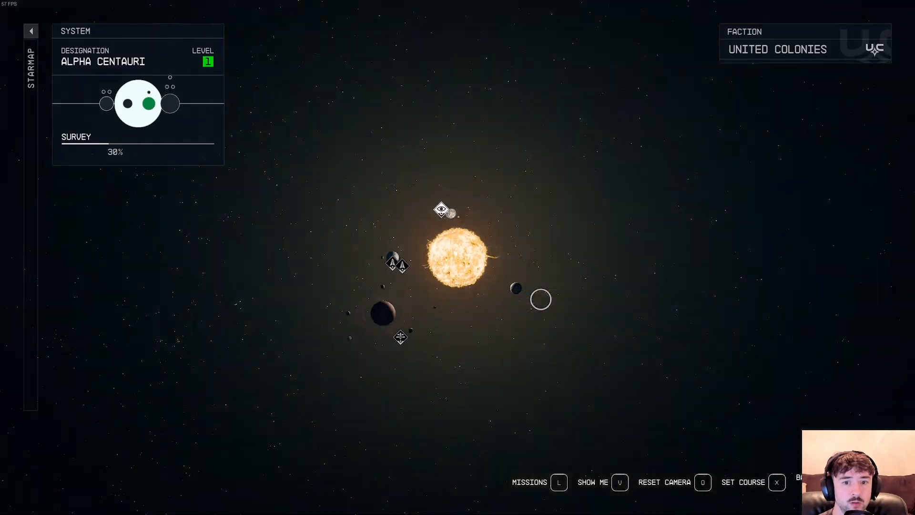
scroll(540, 305, "down", 3)
key("d")
key("s")
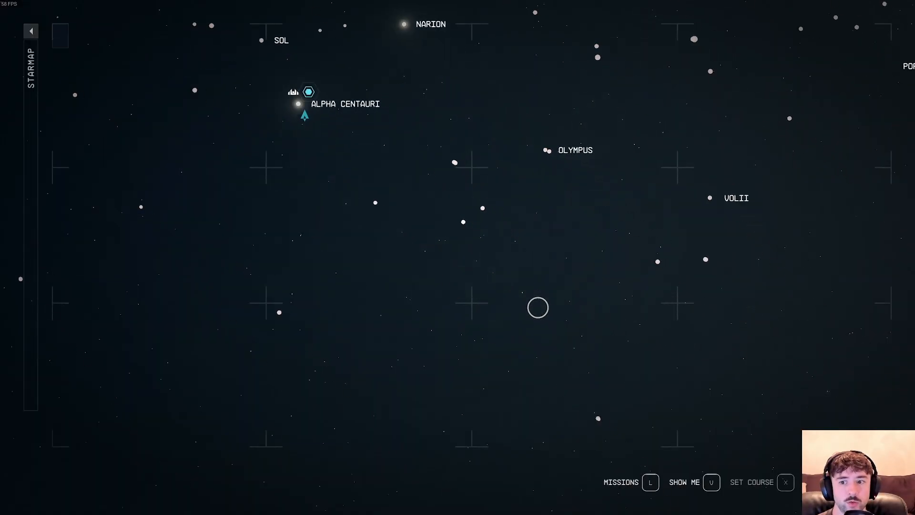
Search the galaxy map's star systems beyond Porrima and Kryx for Schrodinger
scroll(541, 320, "down", 2)
key("d")
key("w")
key("a")
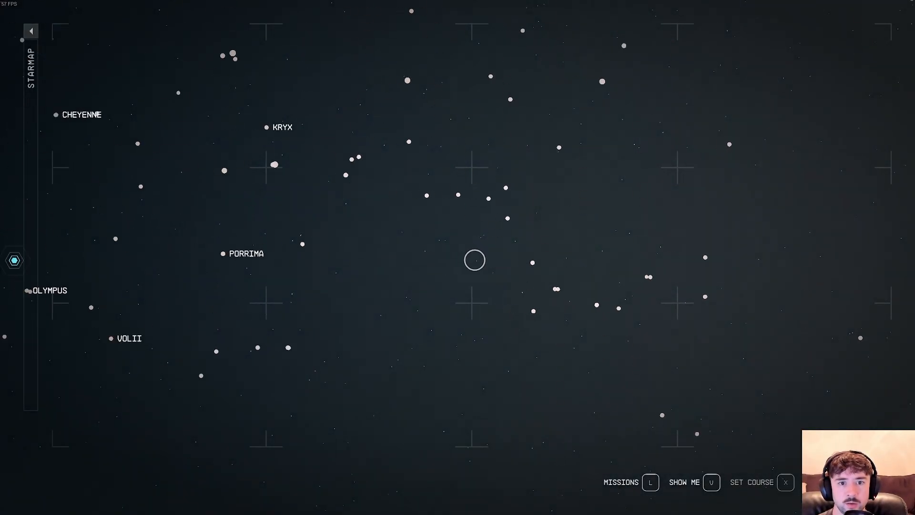
key("d")
key("s")
left_click_drag(328, 218, 476, 310)
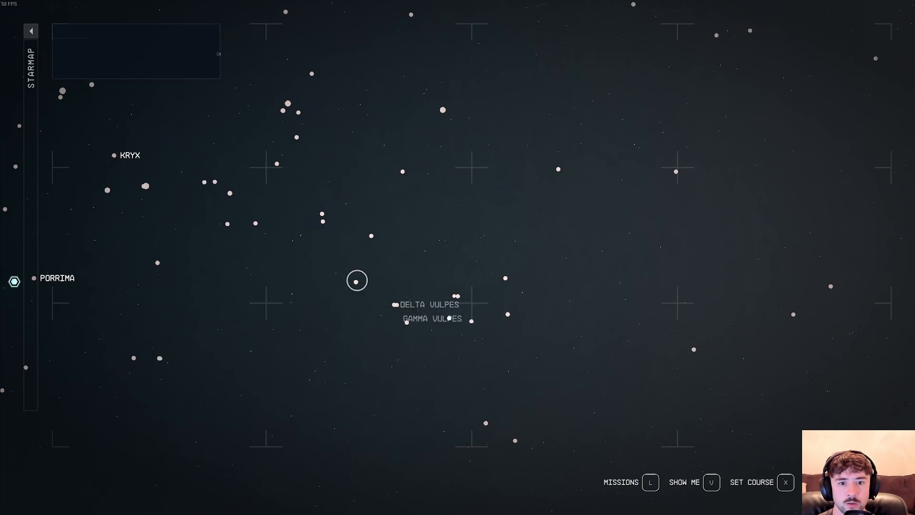
left_click_drag(328, 217, 371, 286)
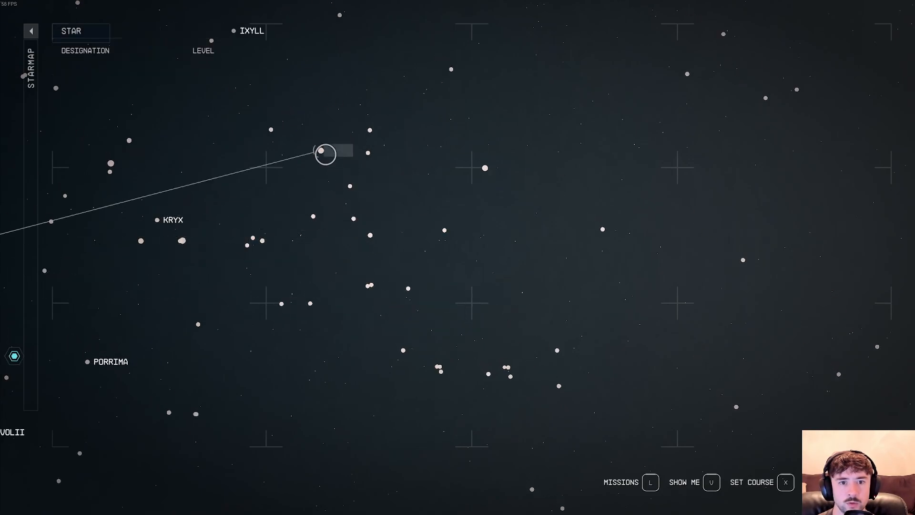
left_click_drag(396, 22, 433, 162)
left_click_drag(595, 420, 477, 95)
left_click_drag(299, 340, 390, 193)
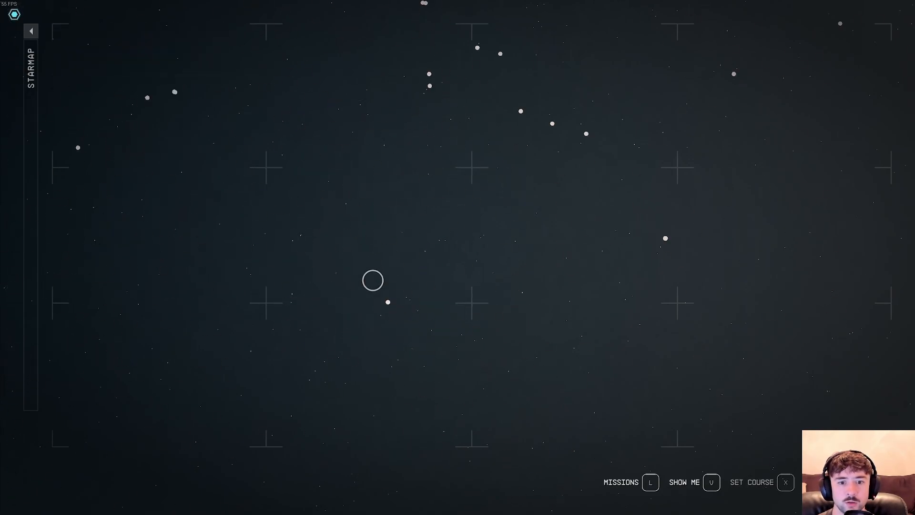
left_click_drag(409, 67, 460, 195)
left_click_drag(295, 104, 381, 282)
left_click_drag(636, 326, 475, 307)
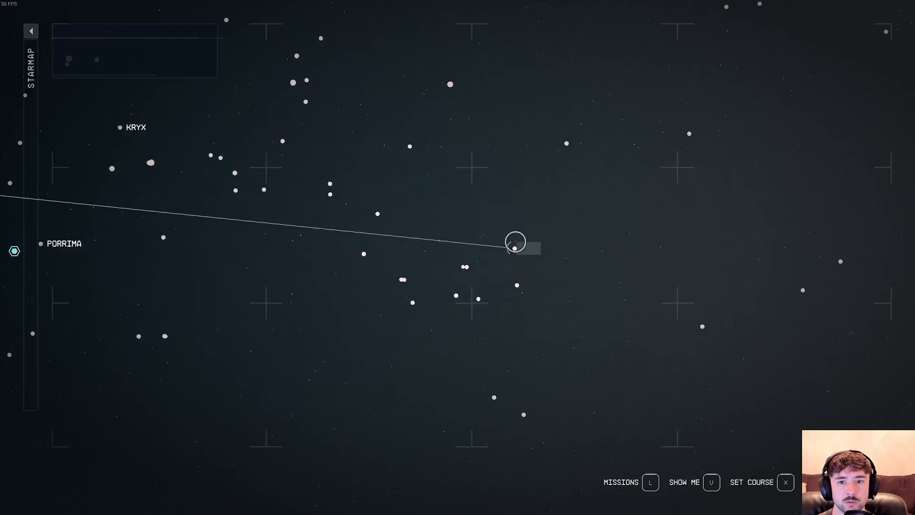
Set a course to Schrodinger III in the Schrodinger system and make the grav jump
left_click_drag(380, 163, 302, 260)
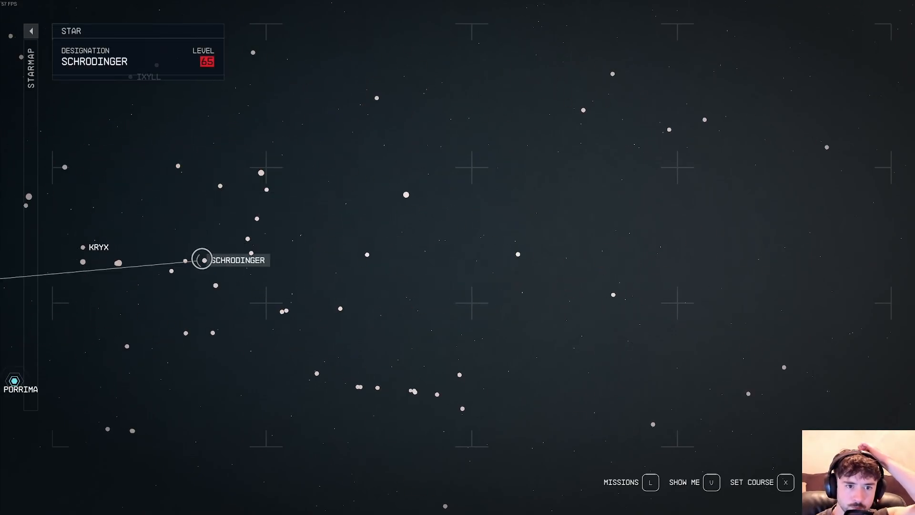
left_click(203, 256)
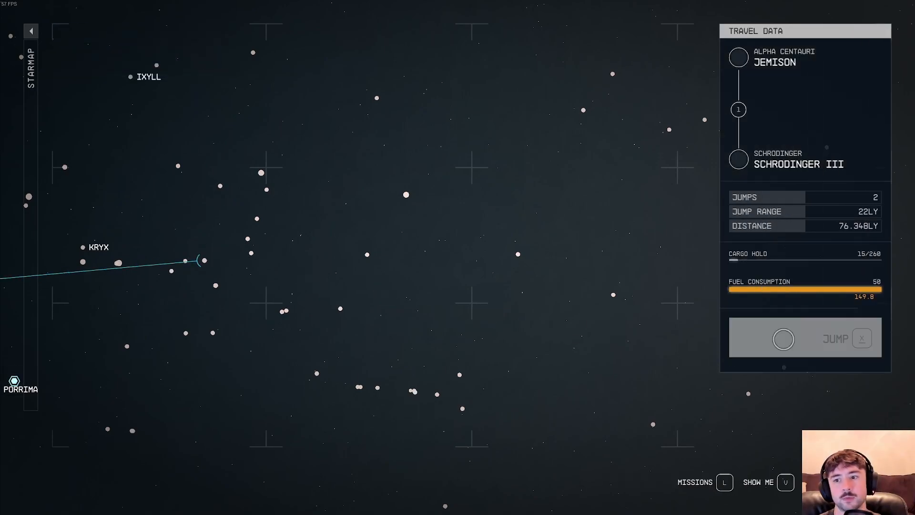
left_click(826, 342)
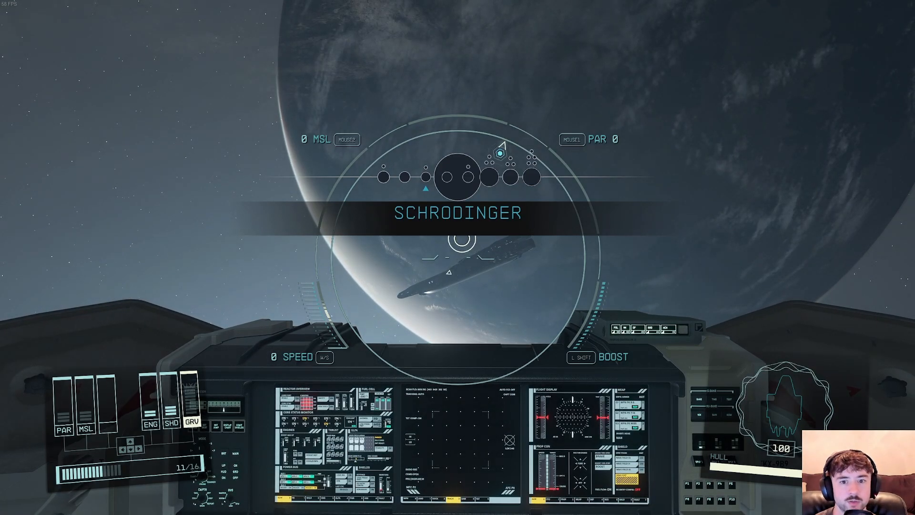
Find the placed landing markers on Schrodinger III's night side and land the ship at Location 01
key("m")
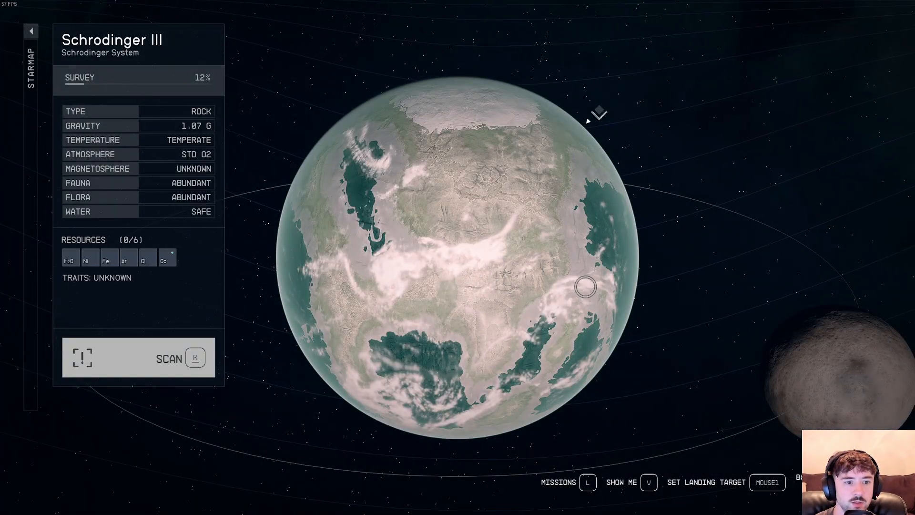
left_click_drag(585, 286, 414, 292)
mouse_move(458, 255)
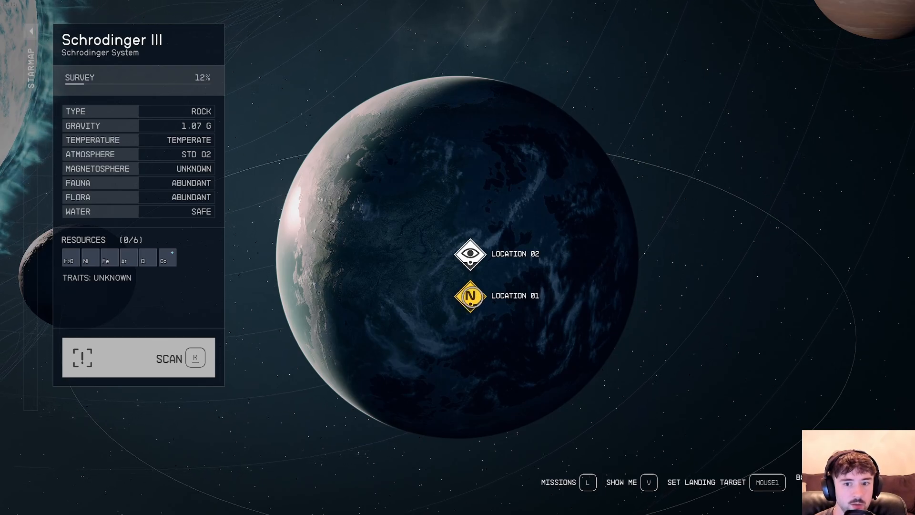
left_click(470, 295)
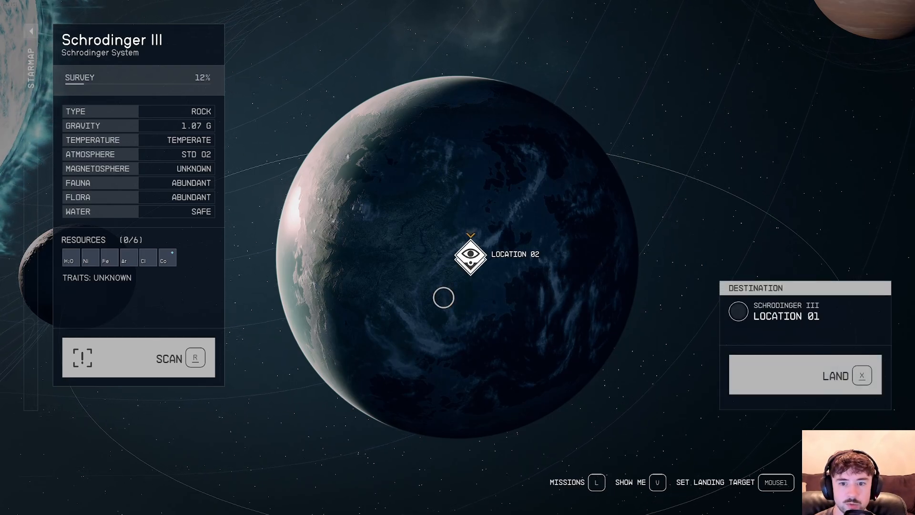
key("x")
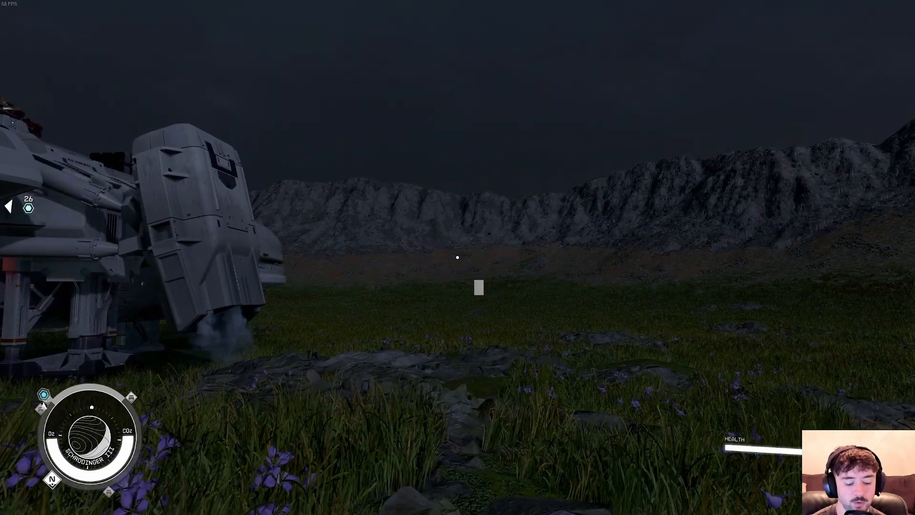
Examine the volcano and crater terrain around the landing site on Schrodinger III's surface map
key("f")
key("g")
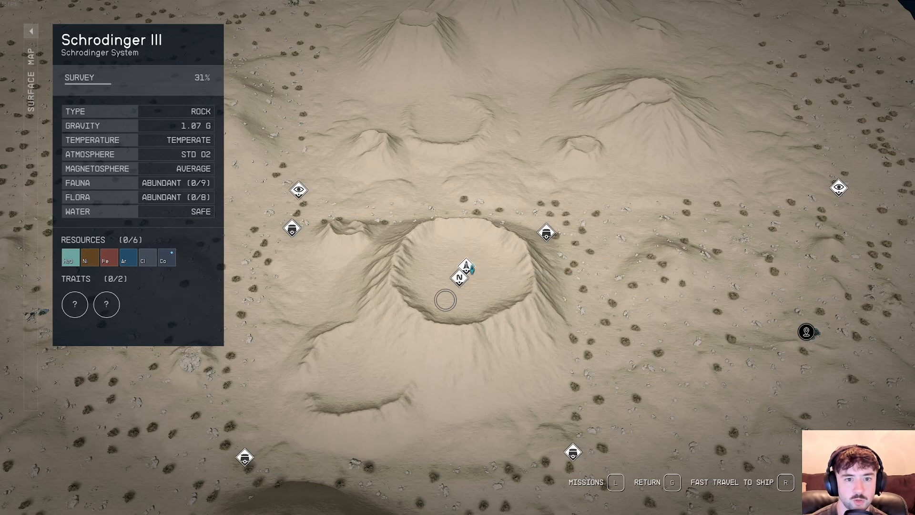
left_click_drag(444, 304, 435, 281)
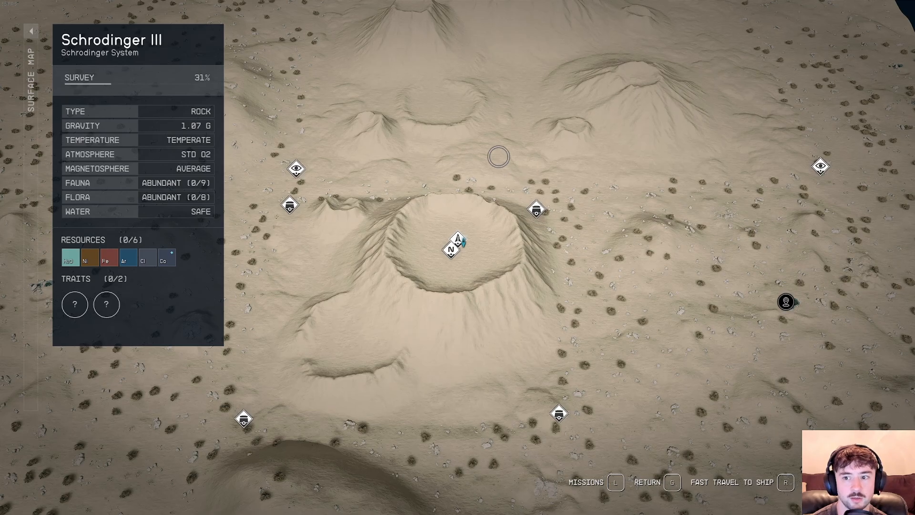
left_click_drag(499, 155, 494, 313)
scroll(494, 323, "down", 3)
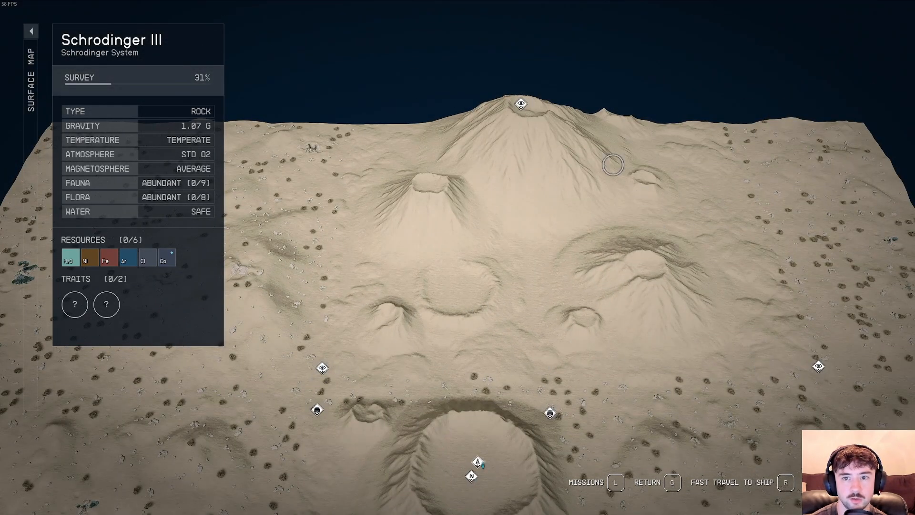
left_click_drag(482, 343, 505, 184)
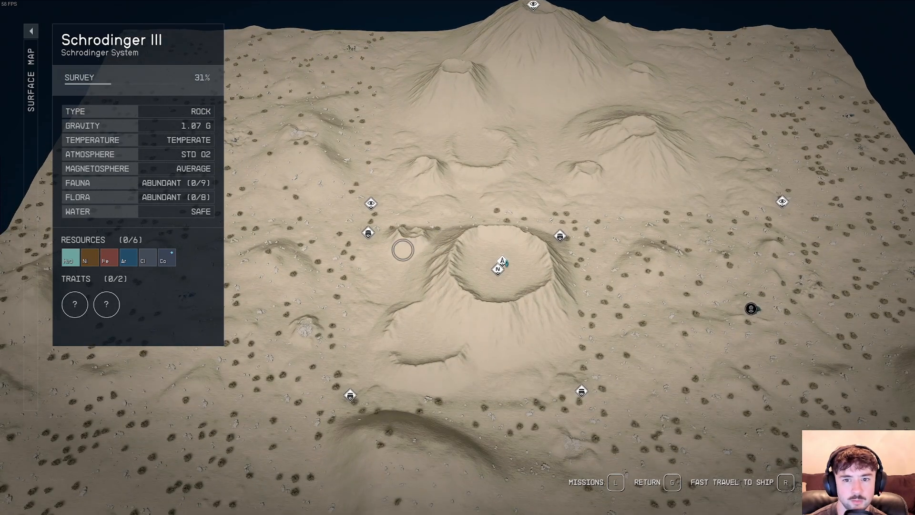
left_click_drag(403, 250, 400, 288)
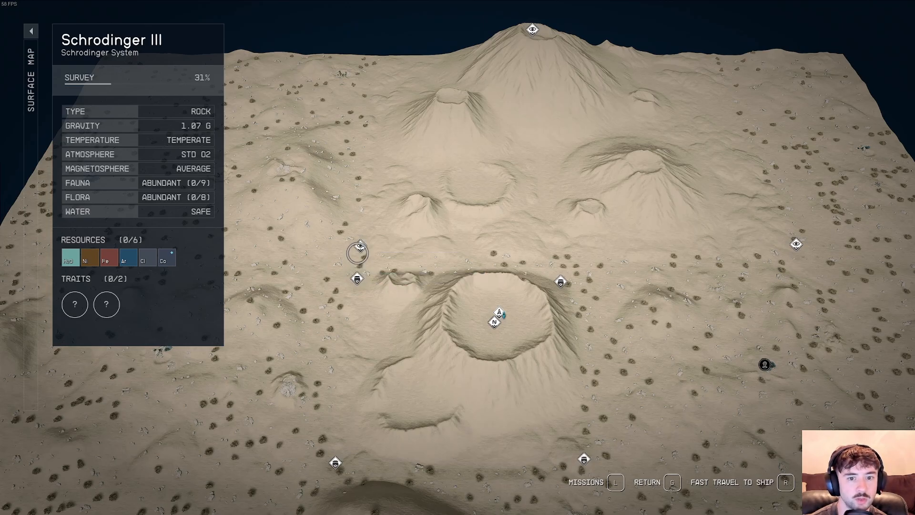
left_click_drag(349, 295, 324, 362)
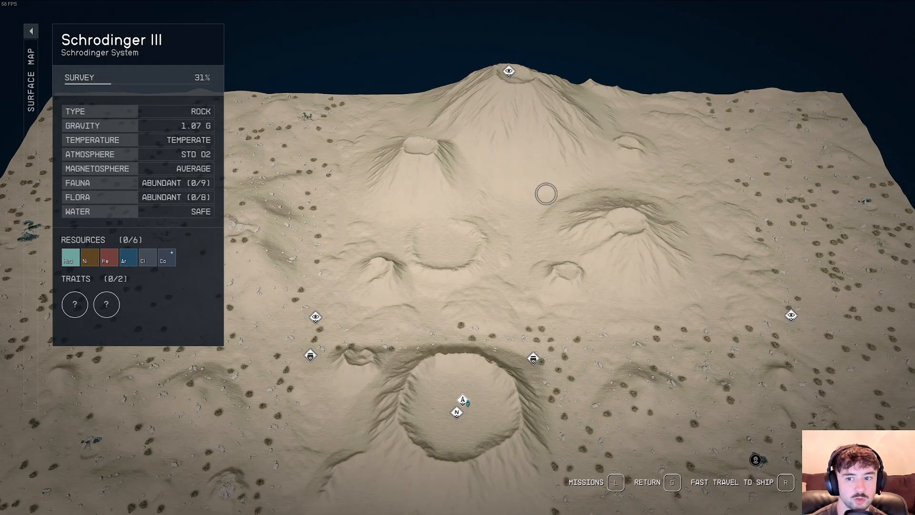
mouse_move(507, 217)
left_mouse_down()
mouse_move(578, 156)
mouse_move(597, 119)
left_mouse_up()
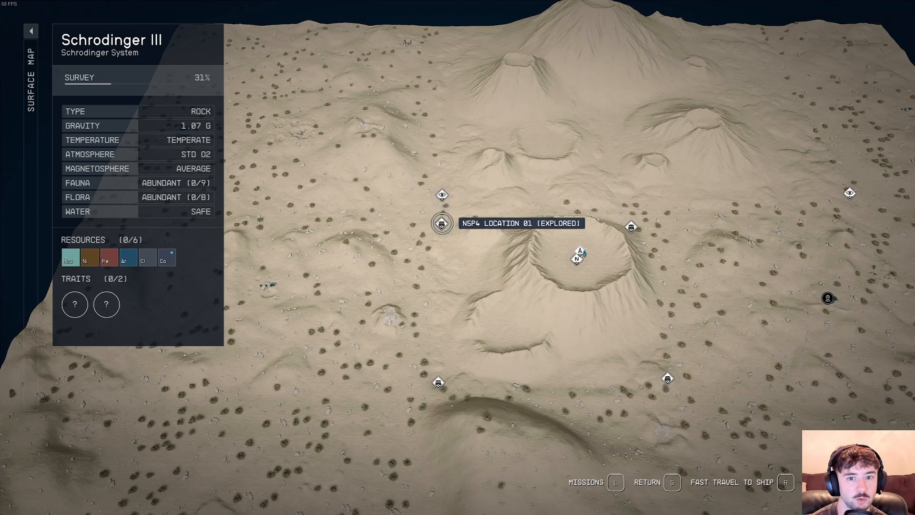
Fast travel to N5P4 Location 01 beside the large crater and inspect the surroundings with the scanner
left_click(442, 223)
left_click(569, 257)
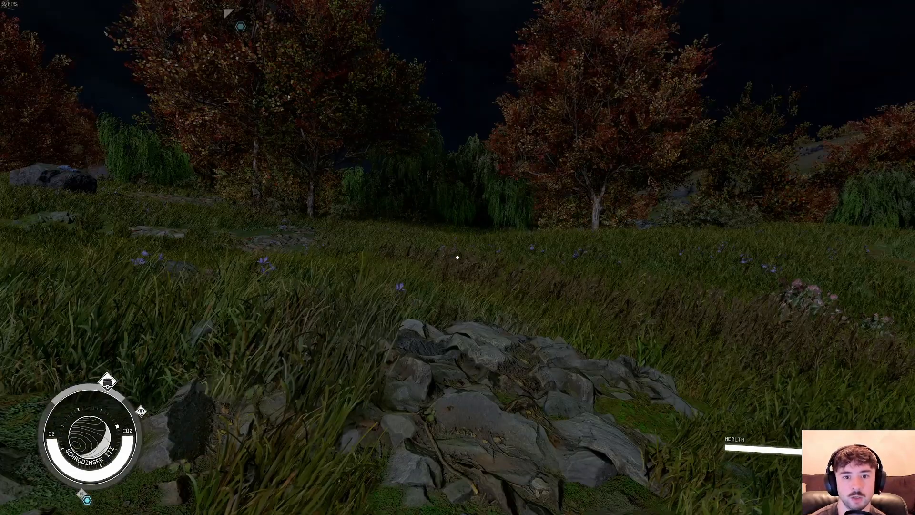
key("f")
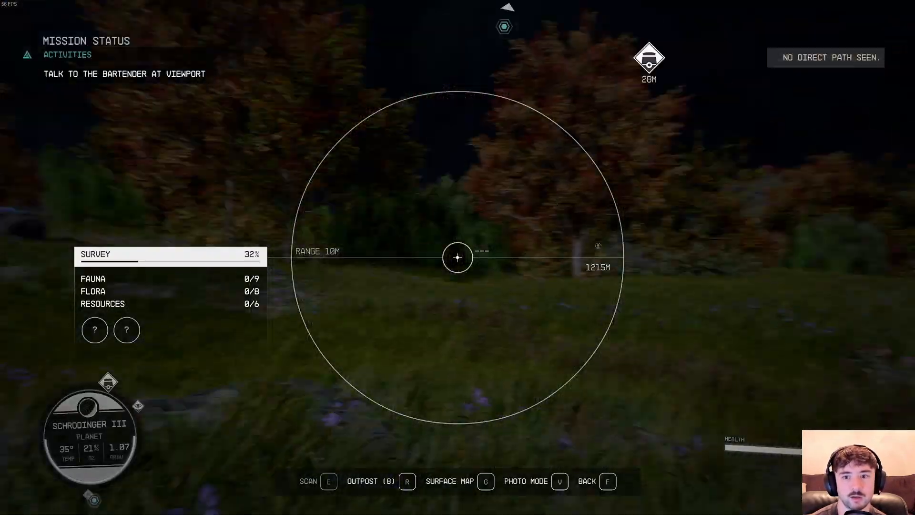
key("w")
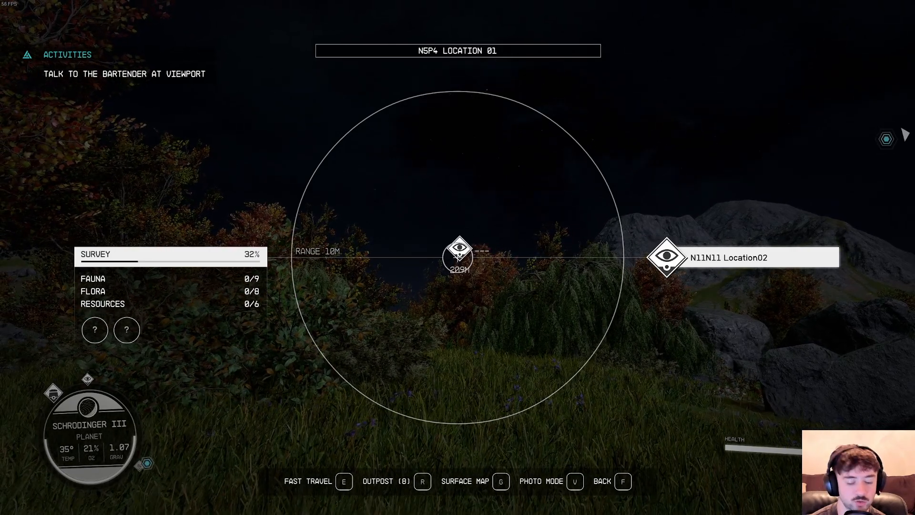
key("f")
Locate the tallest volcano on the surface map and fast travel to Location 02 at its summit
key("m")
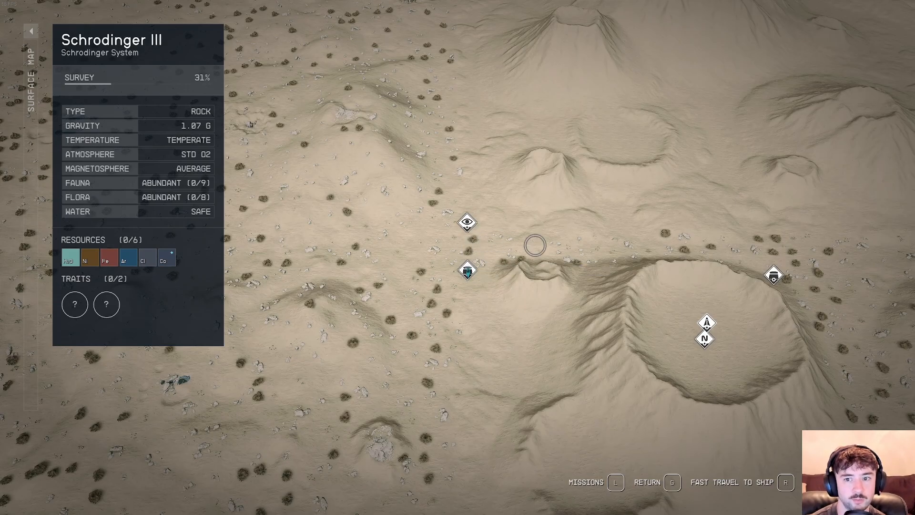
left_click_drag(614, 244, 495, 286)
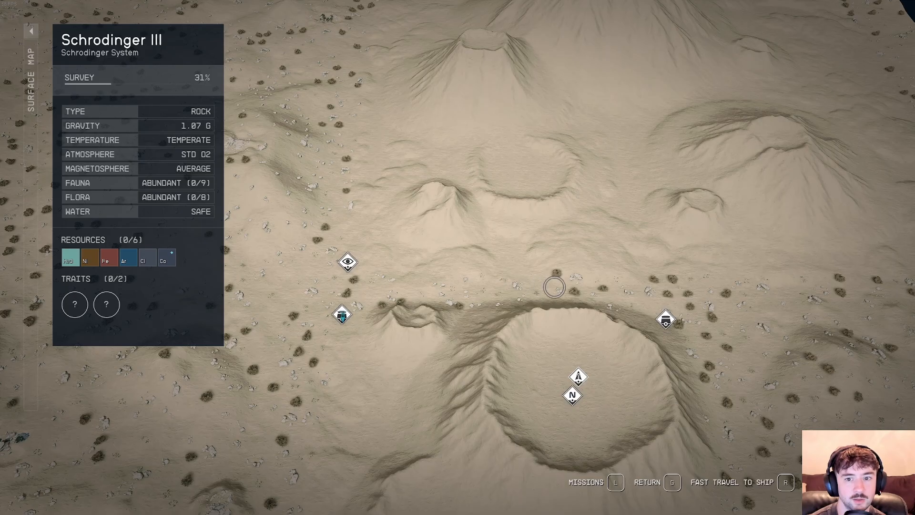
left_click_drag(699, 290, 397, 271)
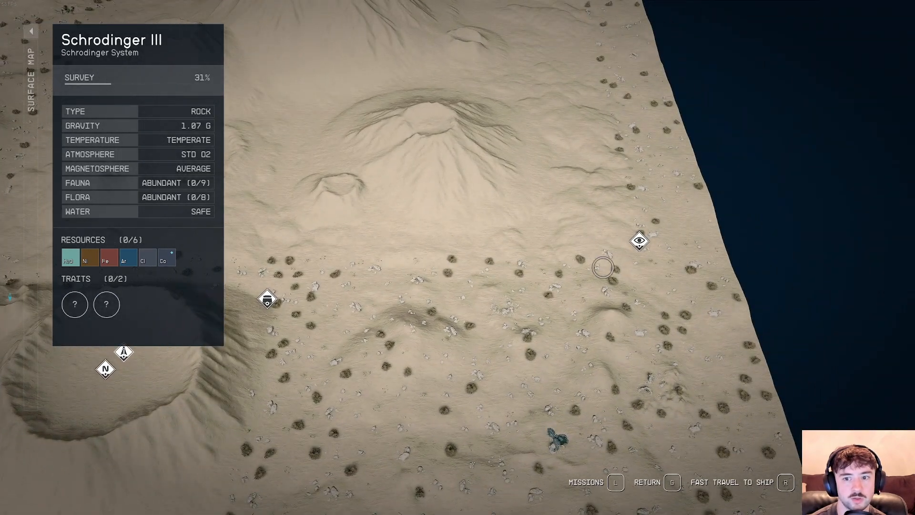
scroll(533, 228, "up", 5)
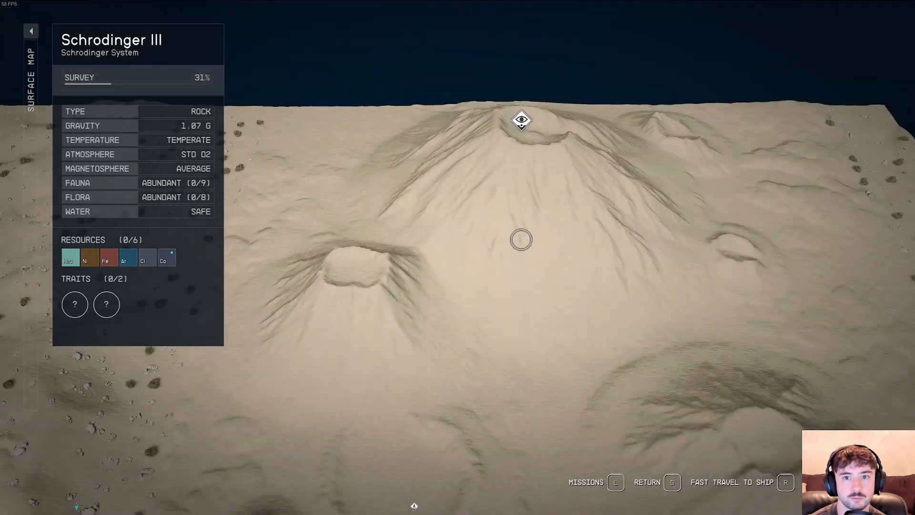
left_click(522, 119)
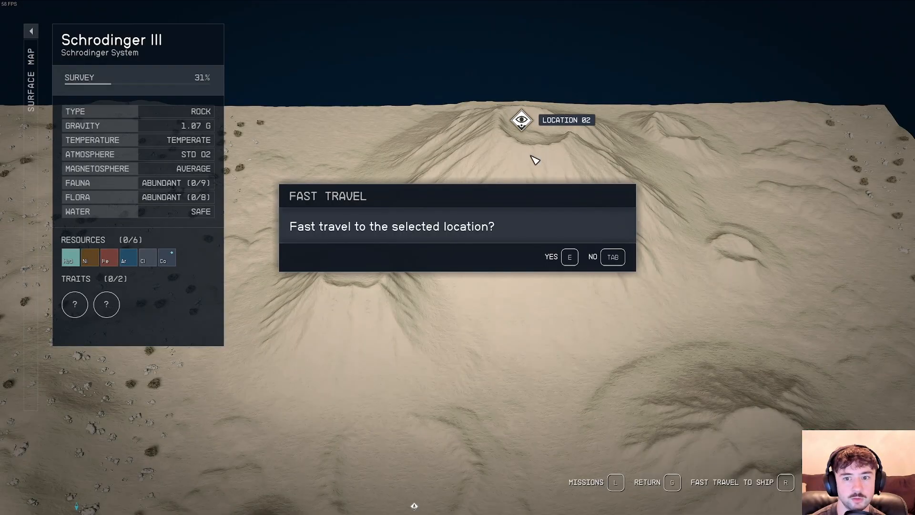
key("e")
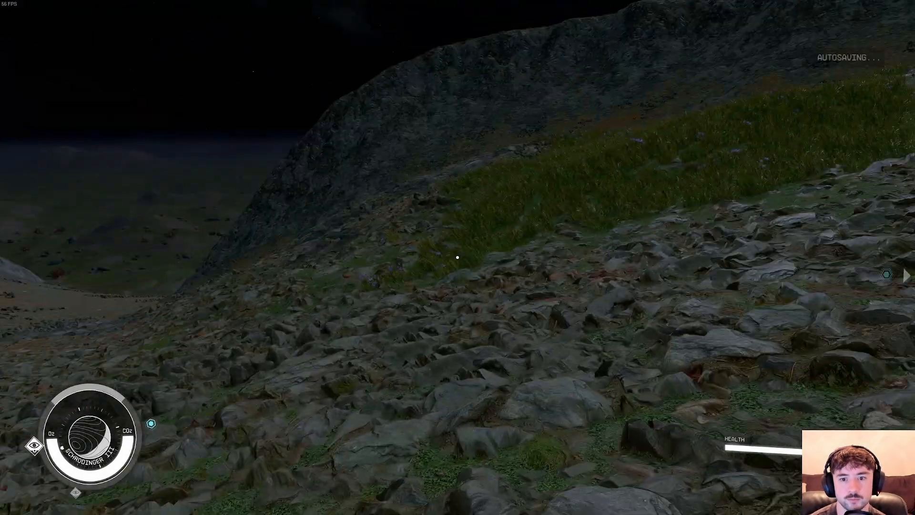
Look over the rocky crater terrain at Location 02, checking it with the scanner
key("f")
key("f")
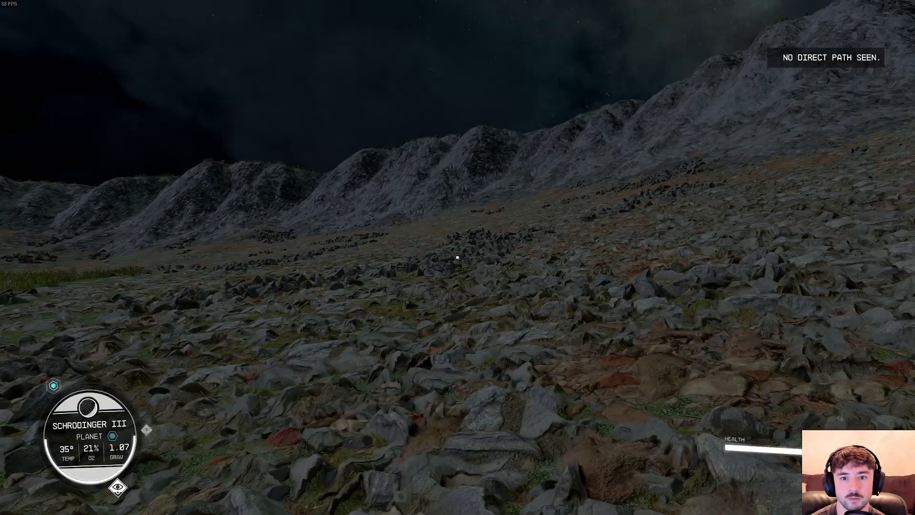
key("f")
key("f")
Review the full layout of the volcano overlays on the surface map from Location 02
key("m")
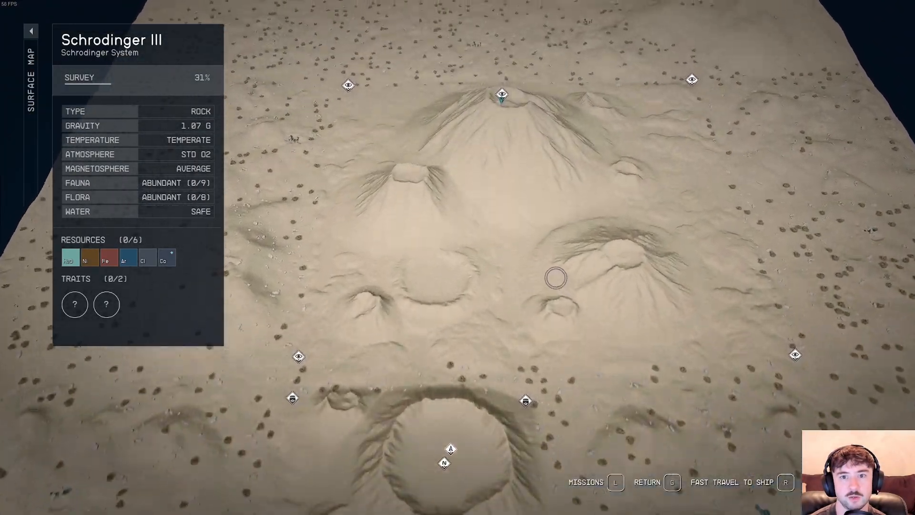
mouse_move(555, 278)
left_mouse_down()
mouse_move(549, 458)
mouse_move(543, 394)
mouse_move(558, 268)
left_mouse_up()
scroll(549, 296, "down", 3)
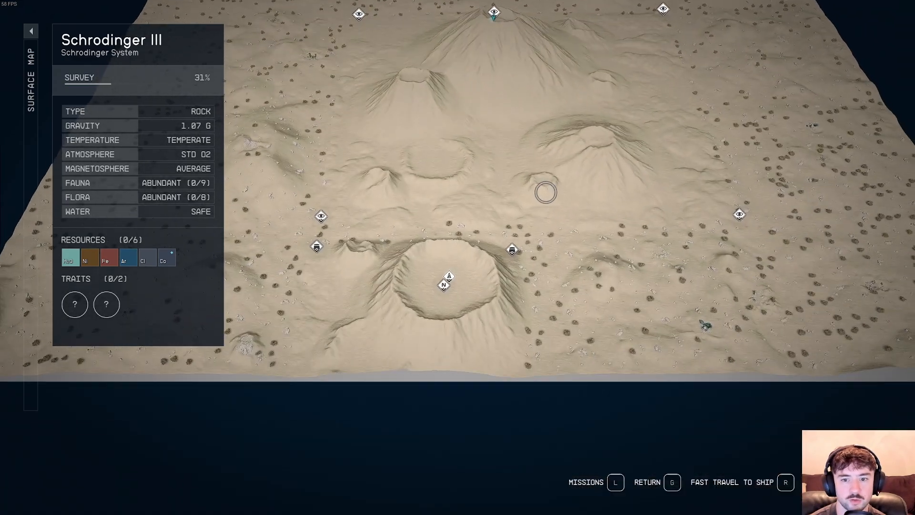
Examine the surface map along the far edge of the volcano area, where bare terrain behind the tallest volcano meets the surrounding vegetation
scroll(533, 143, "up", 2)
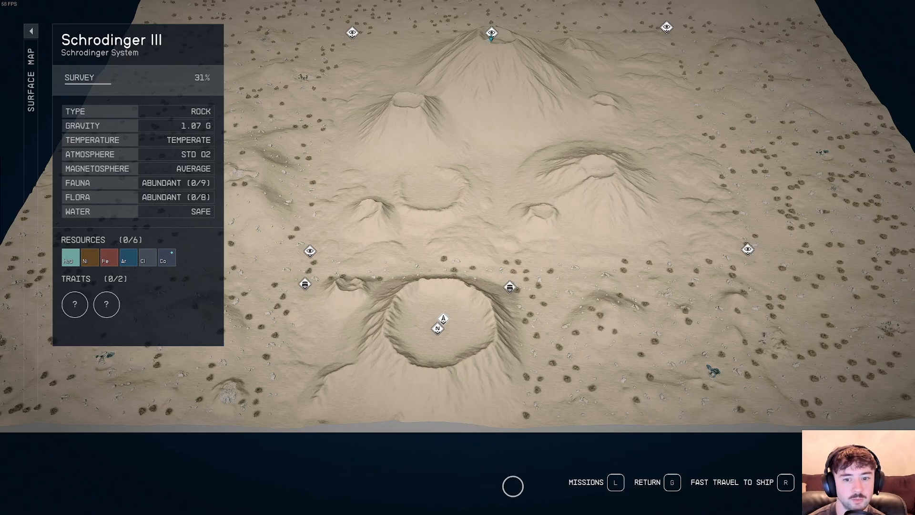
left_click_drag(546, 239, 494, 358)
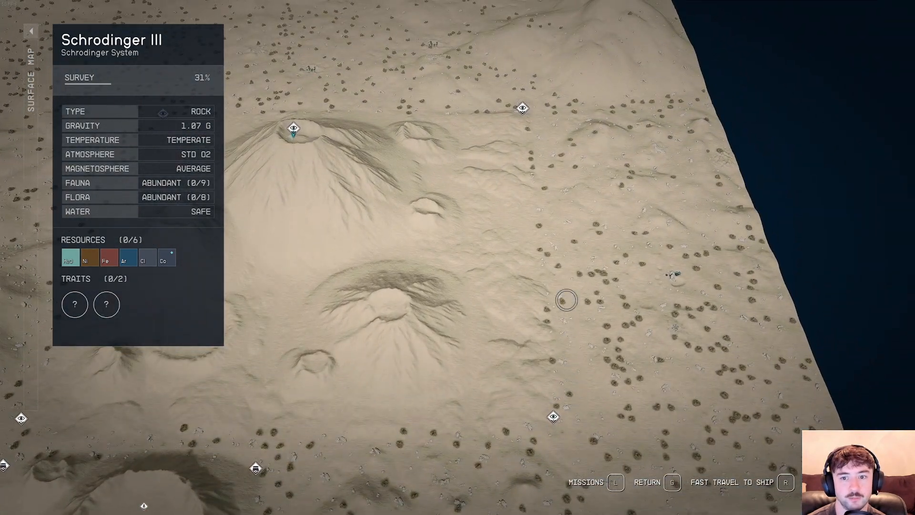
left_click_drag(461, 104, 633, 120)
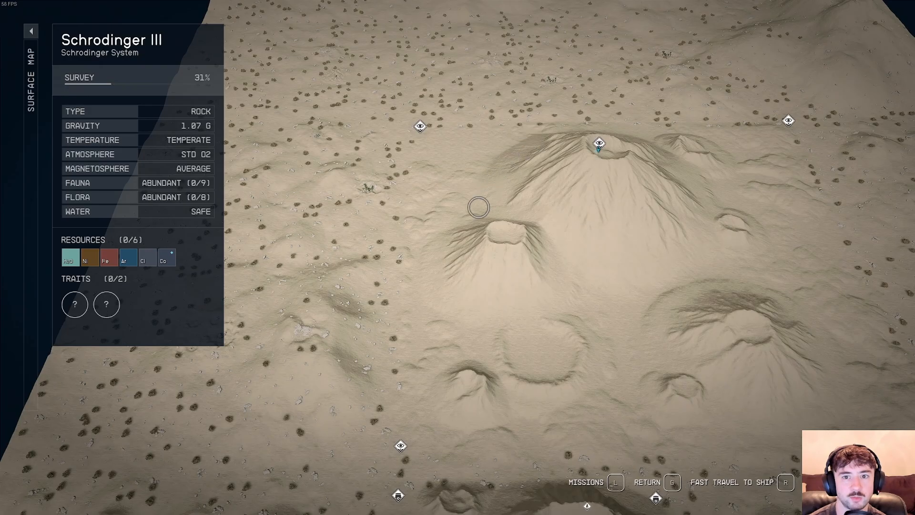
left_click_drag(478, 207, 507, 136)
left_click_drag(476, 190, 428, 356)
scroll(427, 227, "up", 3)
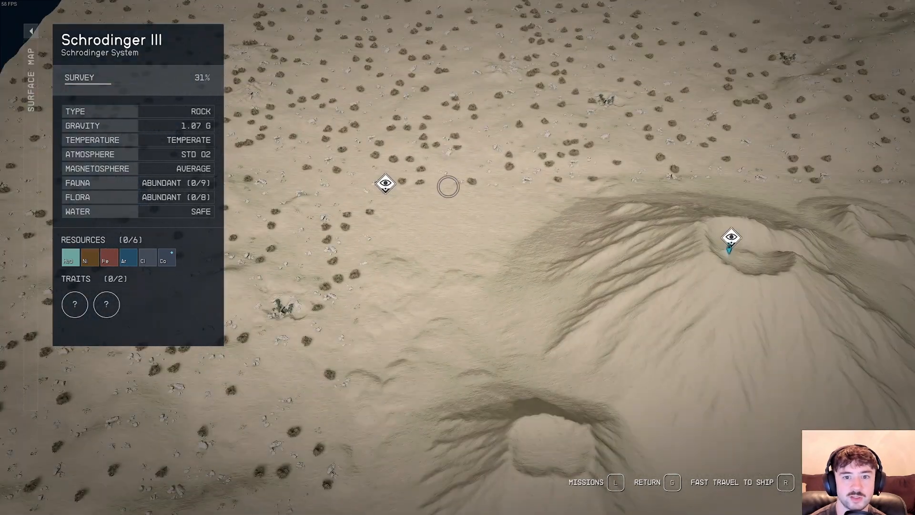
scroll(449, 188, "up", 3)
left_click_drag(572, 195, 498, 274)
left_click_drag(625, 276, 496, 319)
left_click_drag(620, 322, 423, 329)
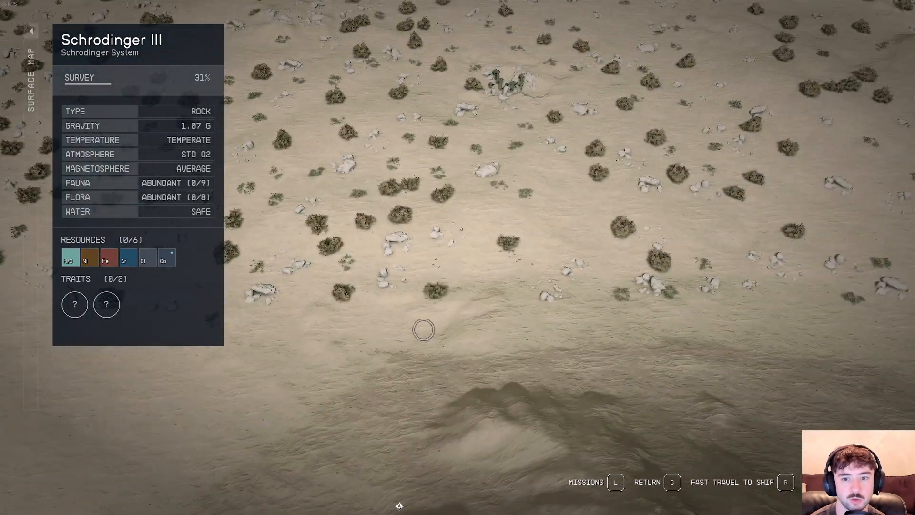
scroll(524, 325, "down", 3)
left_click_drag(677, 323, 502, 288)
scroll(582, 293, "down", 3)
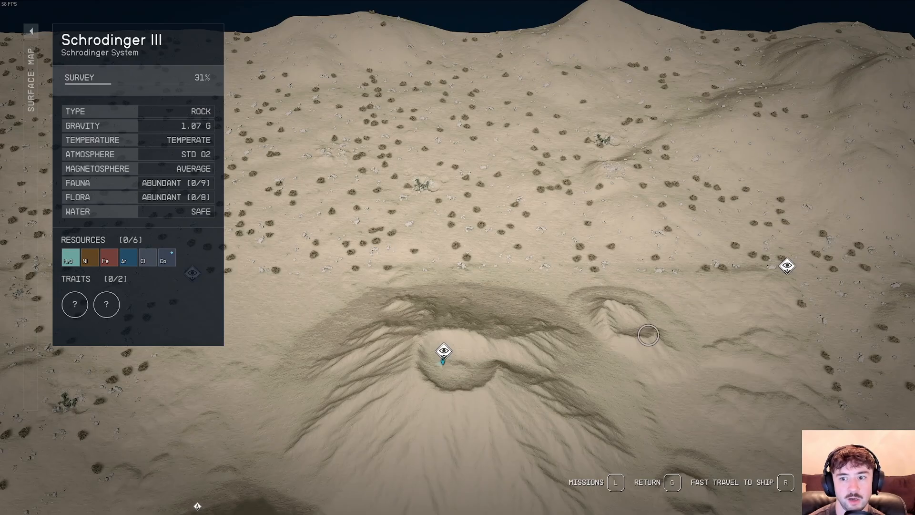
Inspect the eastern border of the volcano area up close, checking how the rocks, plants and terrain blend into the neighbouring blocks
left_click_drag(653, 401, 593, 235)
left_click_drag(465, 234, 685, 285)
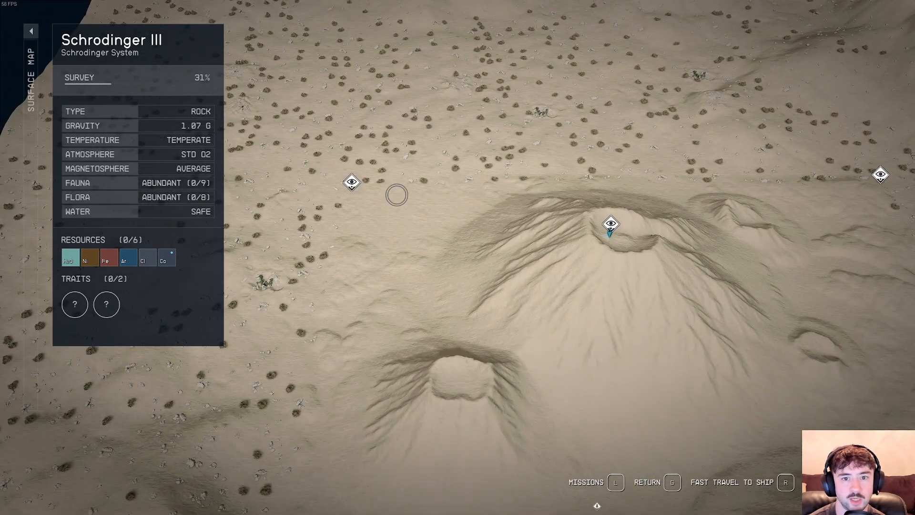
left_click_drag(730, 205, 449, 258)
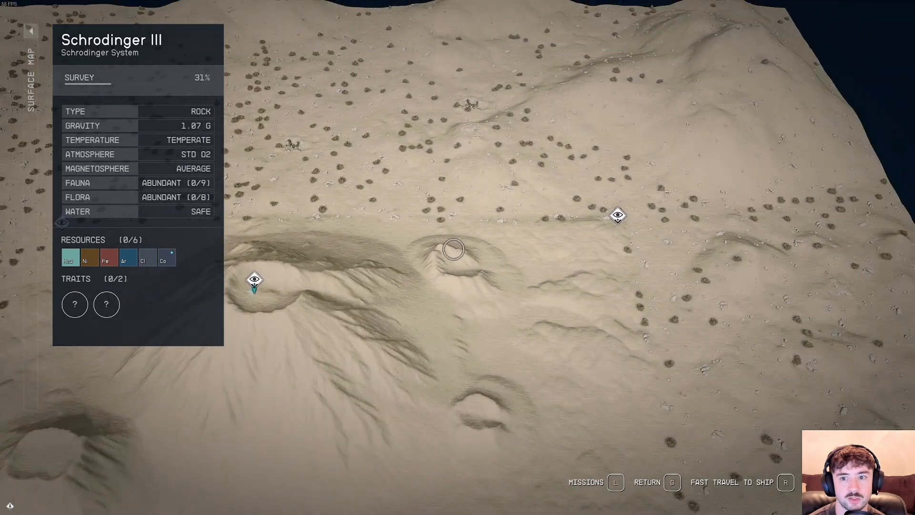
left_click_drag(598, 422, 501, 243)
scroll(491, 286, "up", 5)
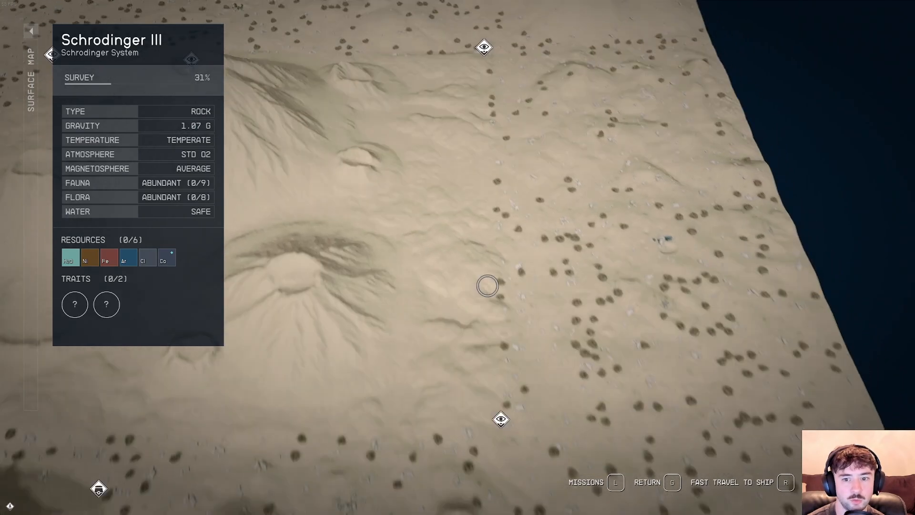
scroll(495, 253, "up", 4)
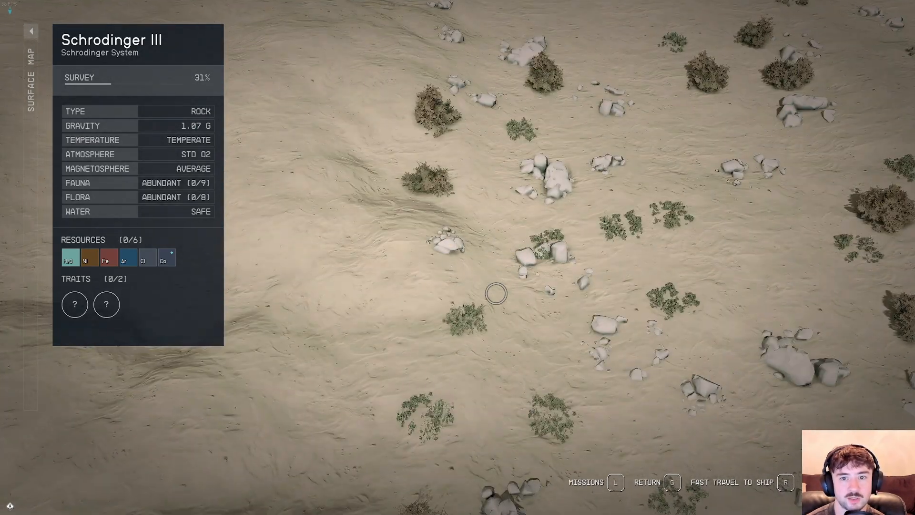
right_click_drag(494, 292, 413, 323)
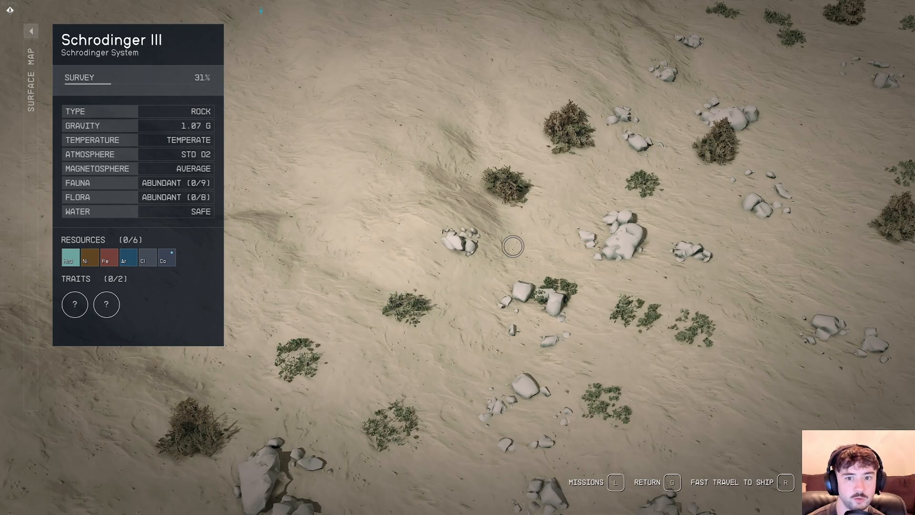
scroll(506, 227, "down", 3)
scroll(515, 292, "down", 3)
right_click_drag(515, 293, 691, 255)
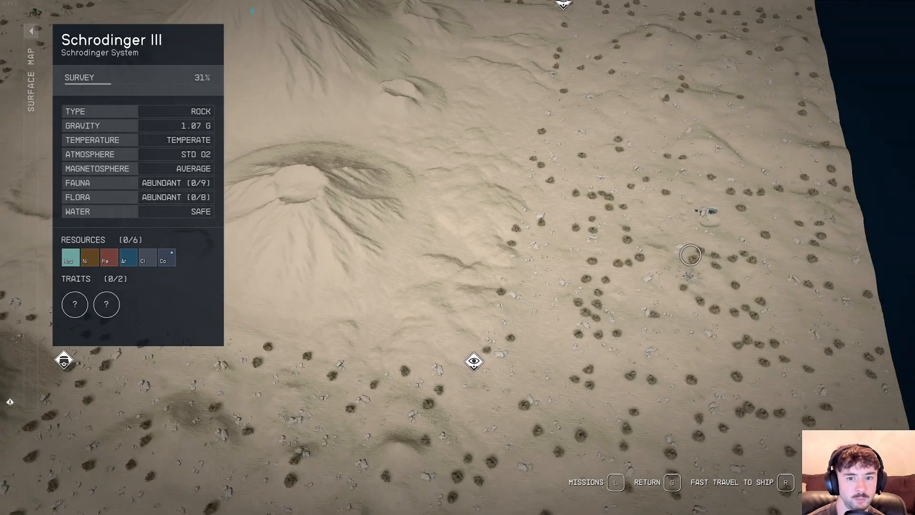
Inspect the strip of rocks and plants between the large crater's rim and the group of smaller volcanoes up close
left_click_drag(441, 317, 660, 261)
right_click_drag(541, 303, 594, 300)
left_click_drag(440, 314, 641, 303)
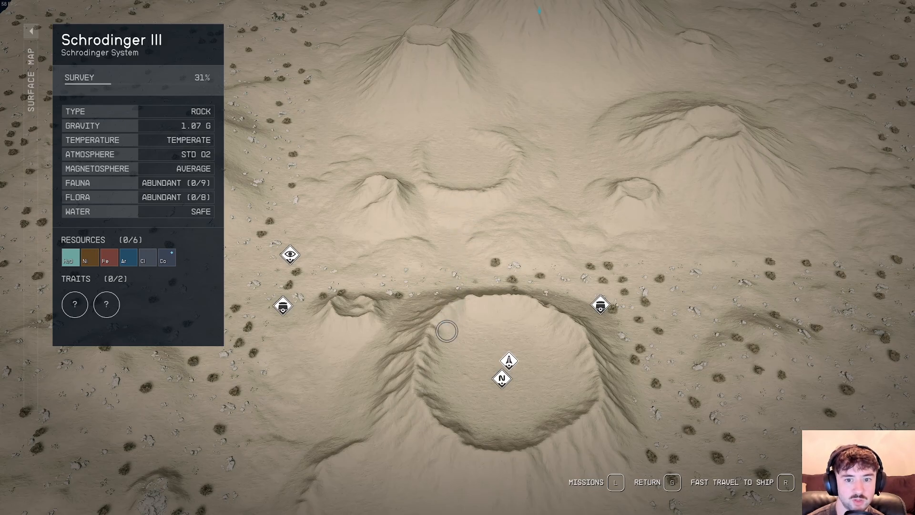
scroll(420, 310, "up", 10)
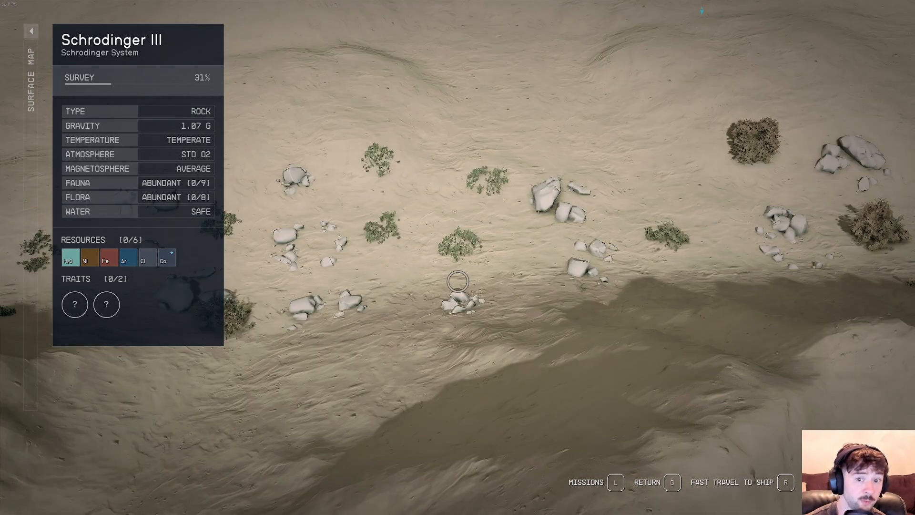
scroll(466, 217, "up", 2)
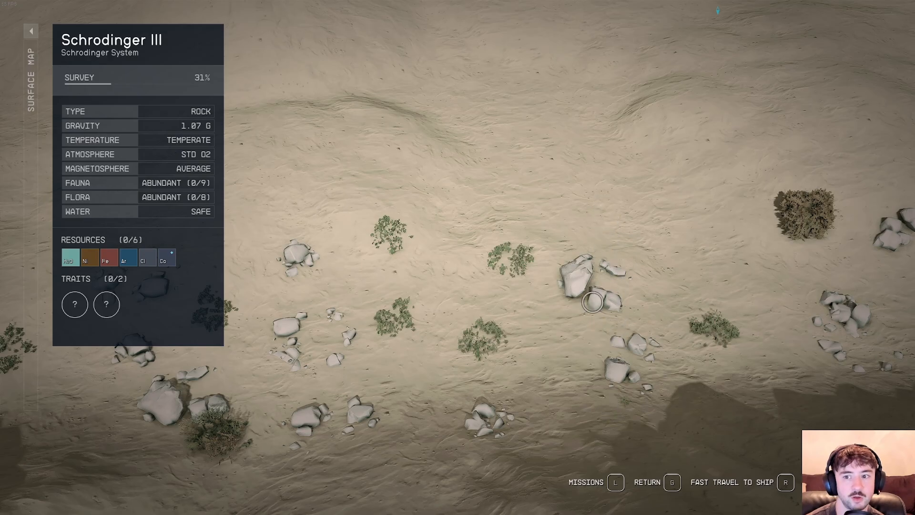
scroll(592, 302, "down", 3)
scroll(484, 343, "down", 2)
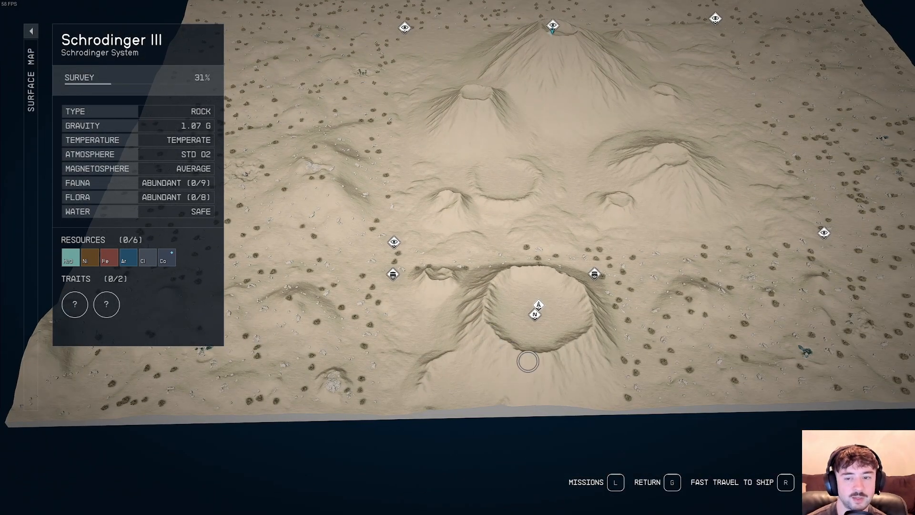
Look over the complete arrangement of volcanoes and location markers, from the large crater to the tallest summit
scroll(539, 310, "up", 3)
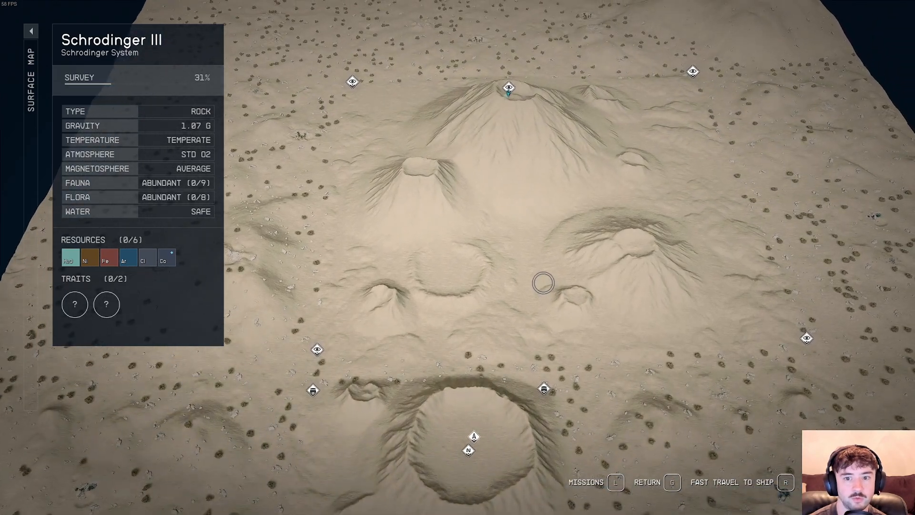
left_click_drag(542, 283, 534, 286)
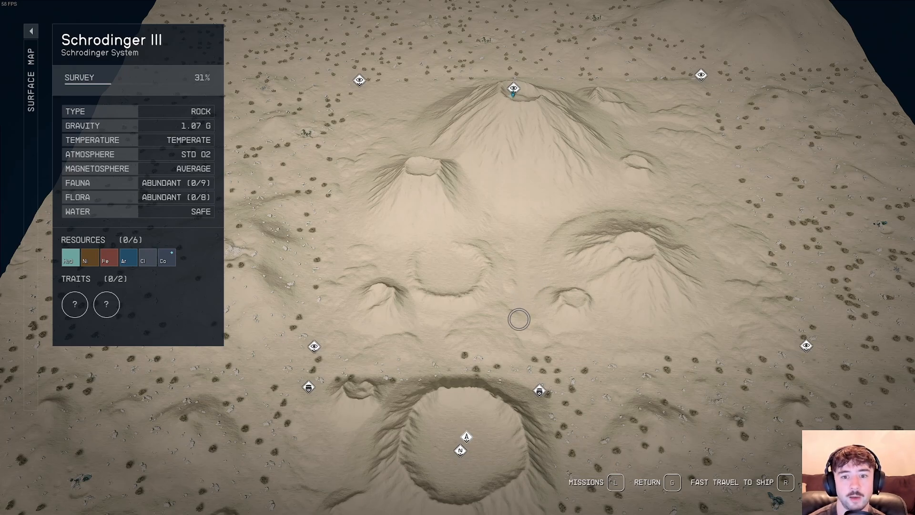
left_click_drag(519, 320, 505, 293)
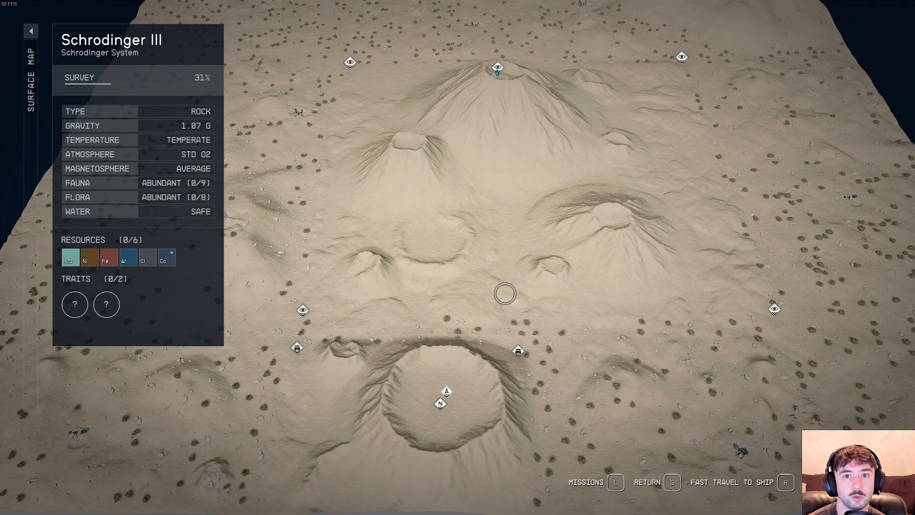